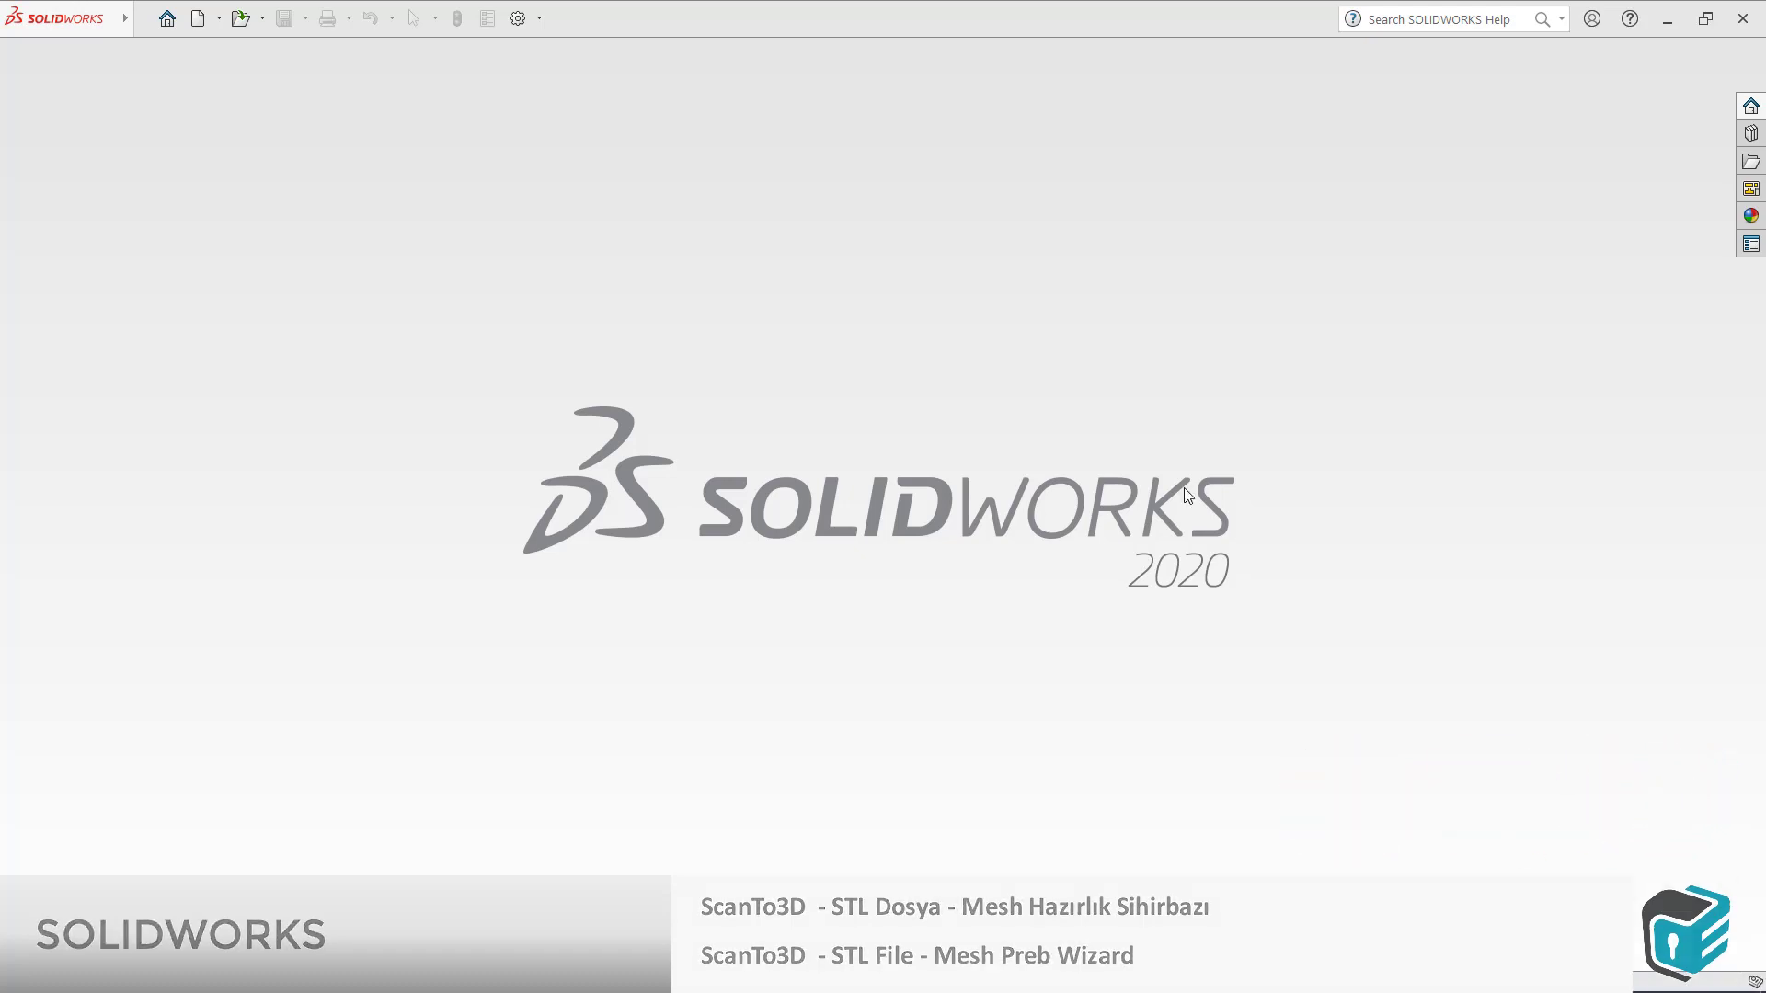
- Enable the ScanTo3D add-in in the Add-Ins dialog
click(539, 19)
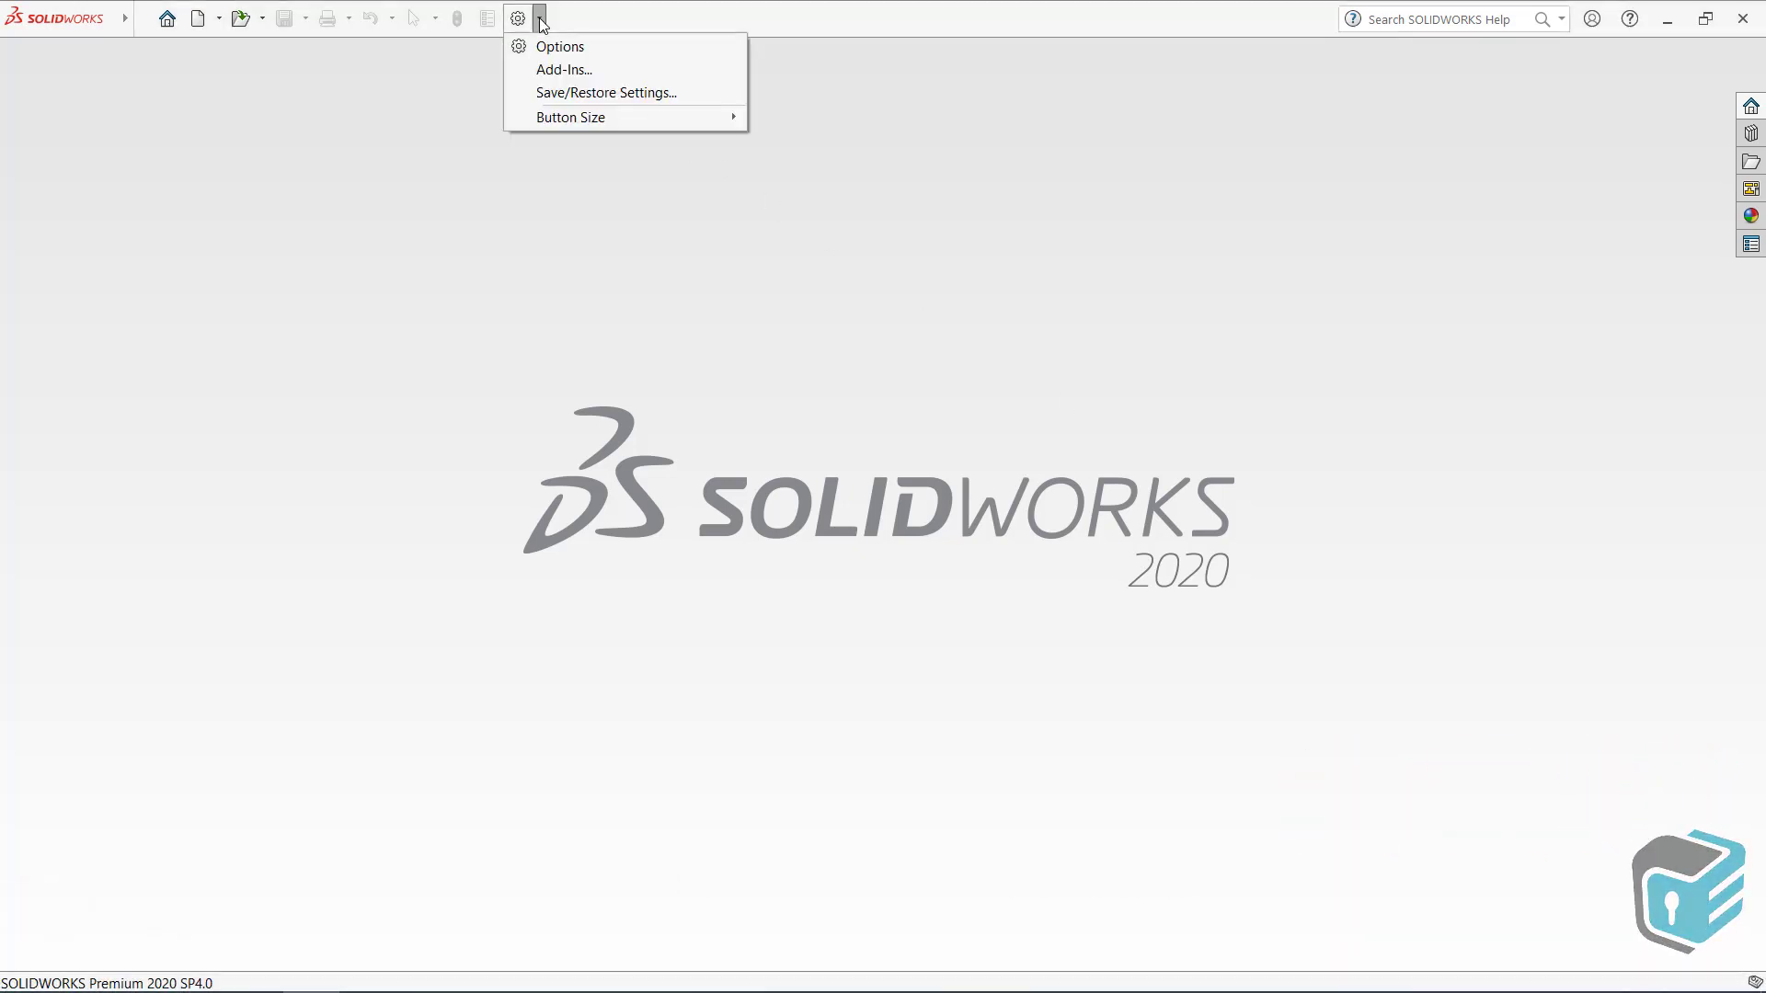
click(560, 70)
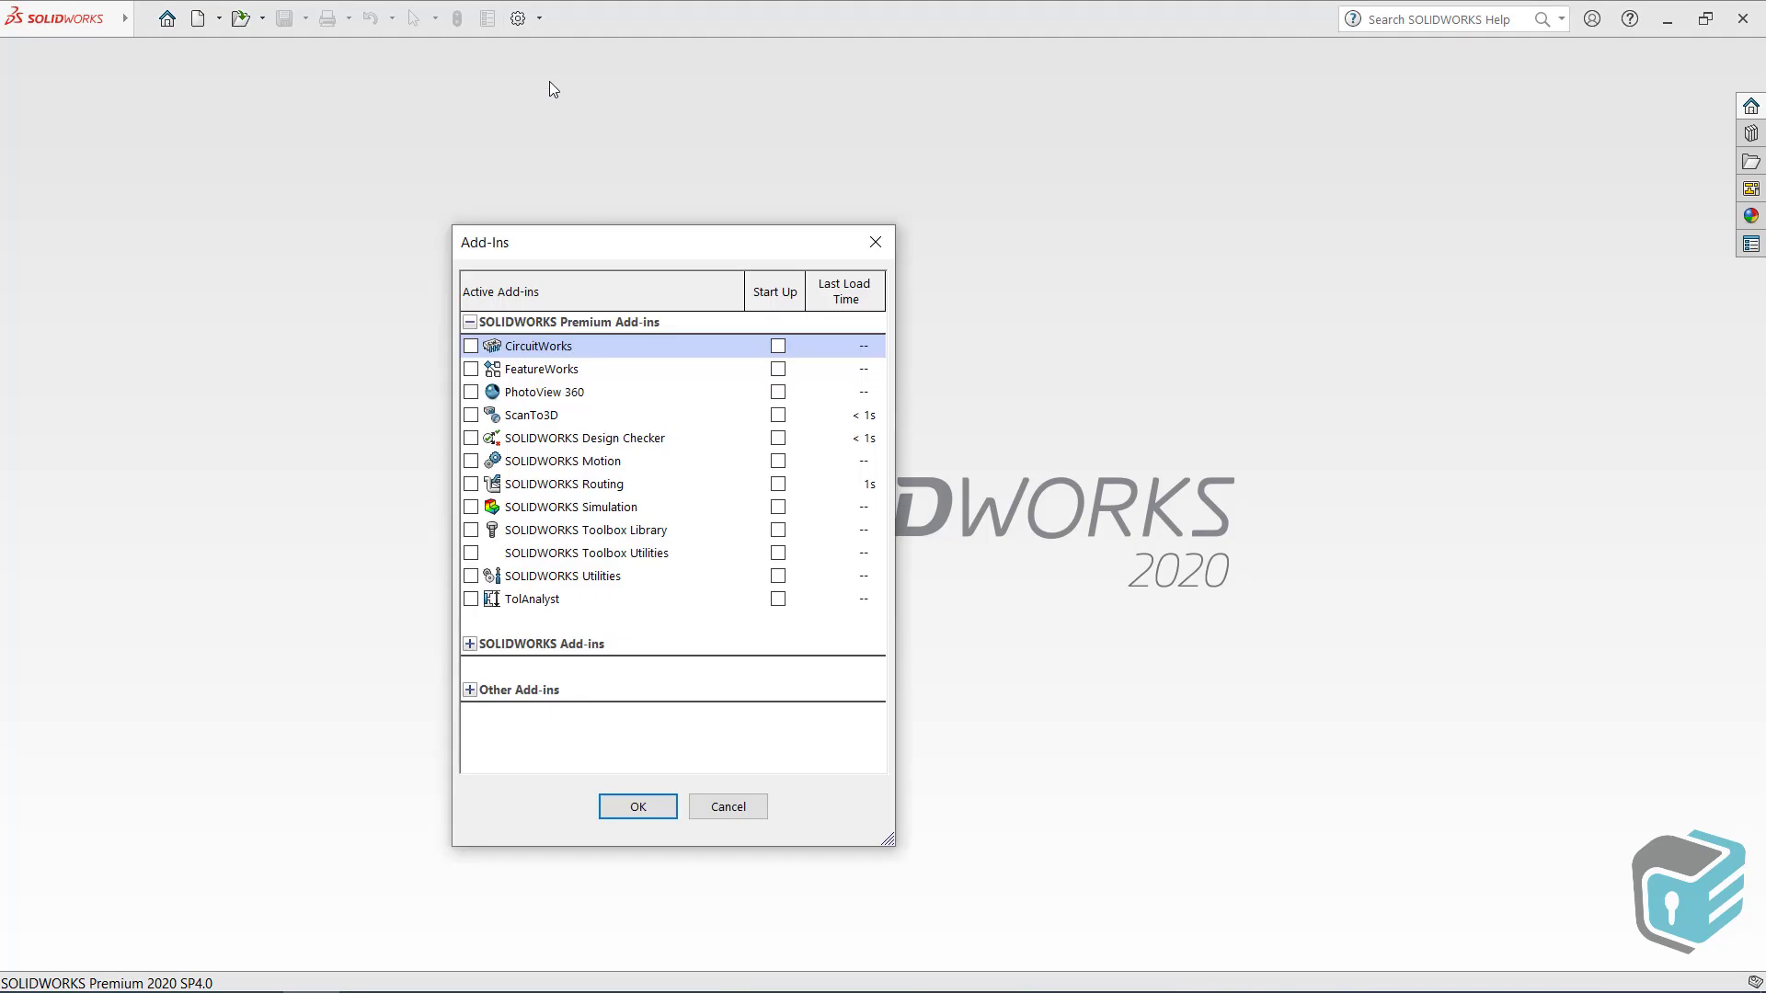
click(471, 416)
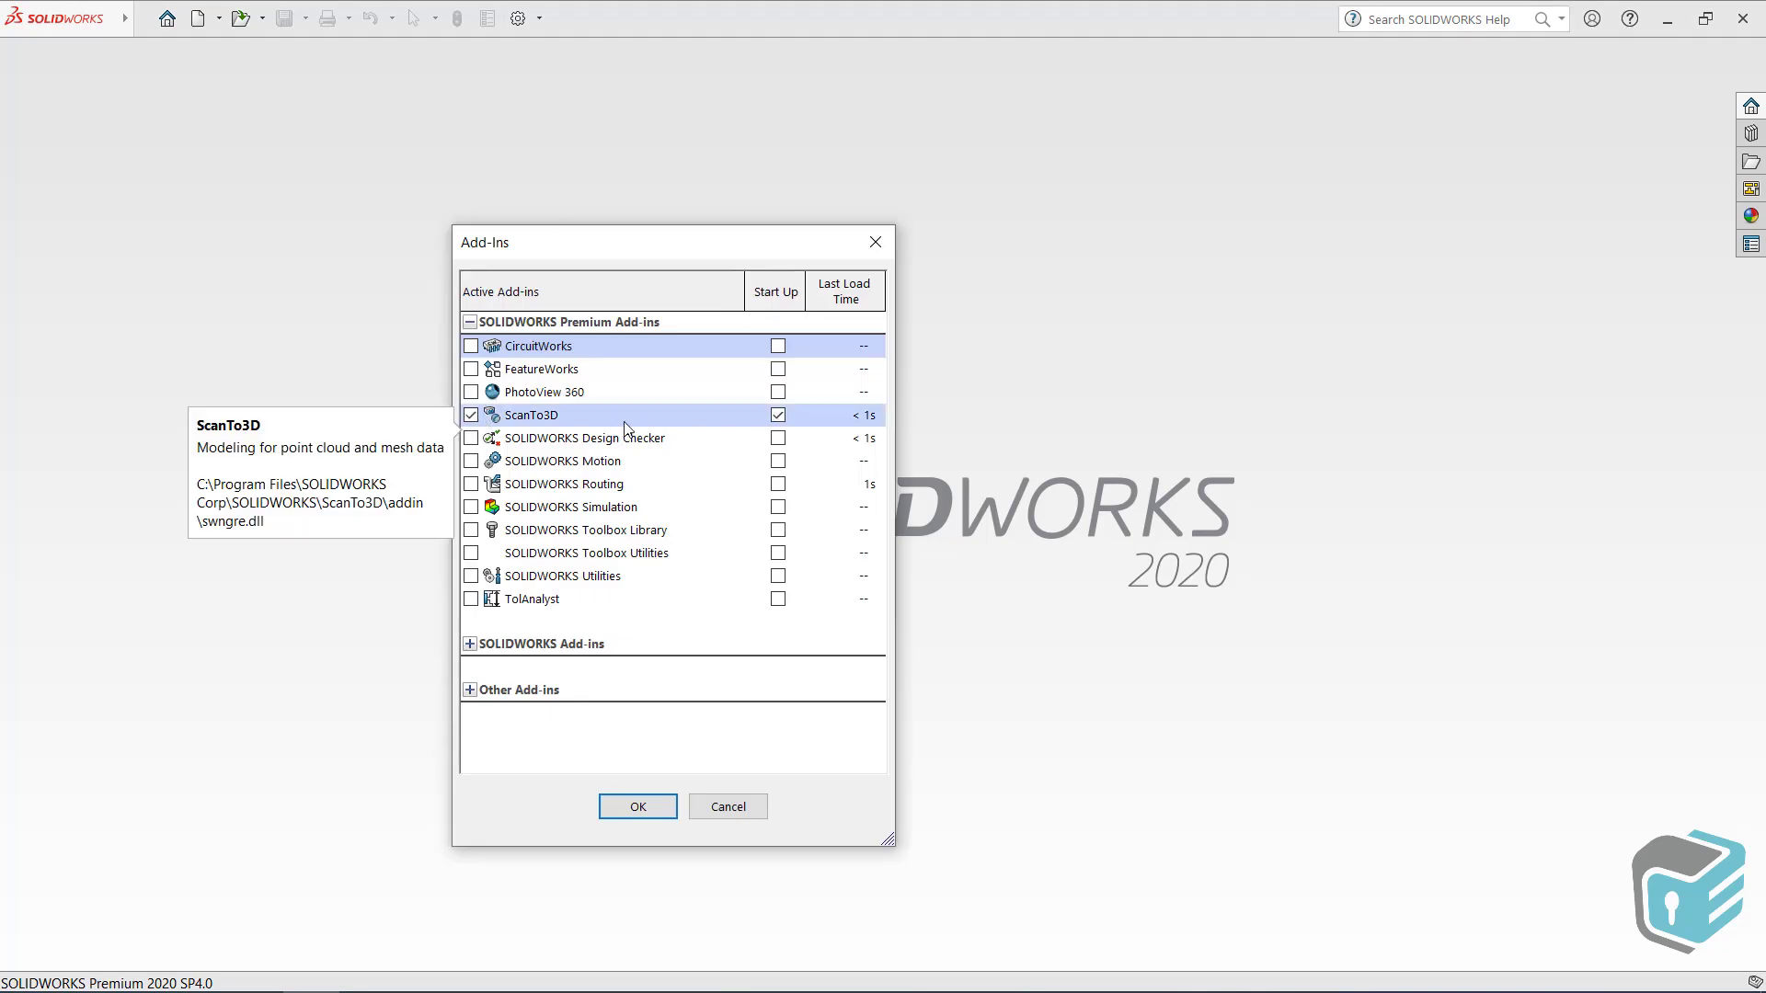
click(643, 813)
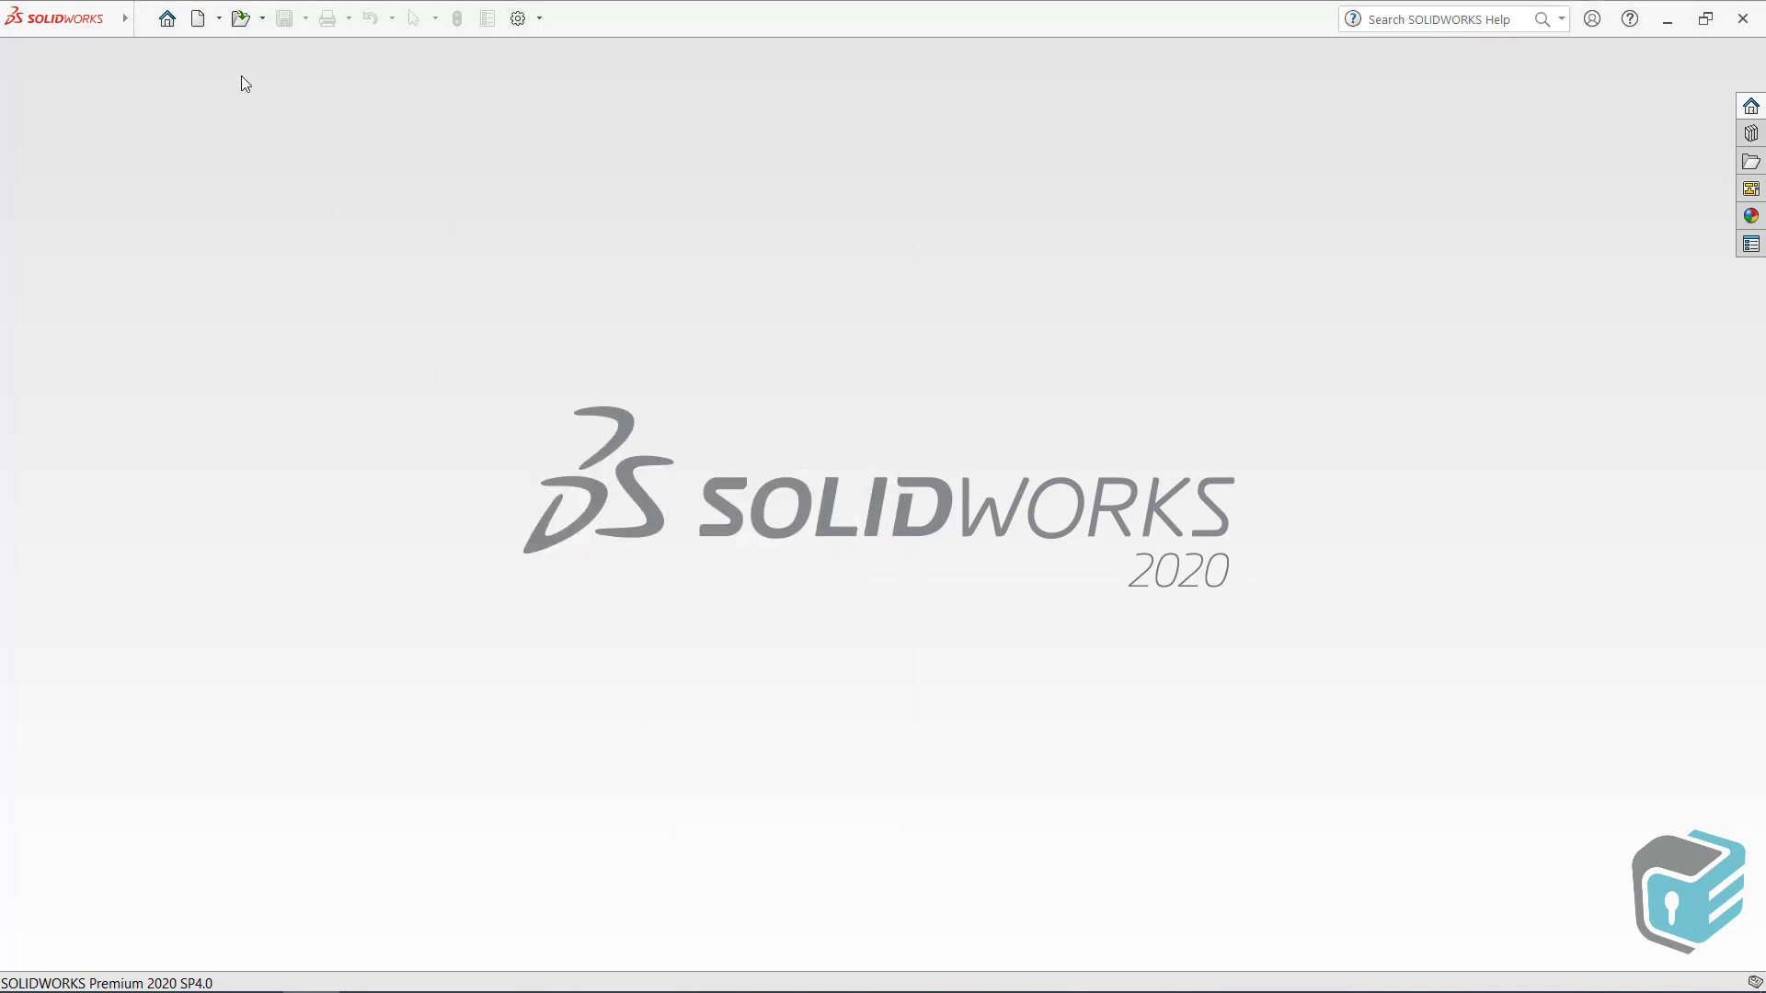
- Open Tooth.STL as a ScanTo3D mesh part, stand it roots-down, and select Mesh1
click(239, 20)
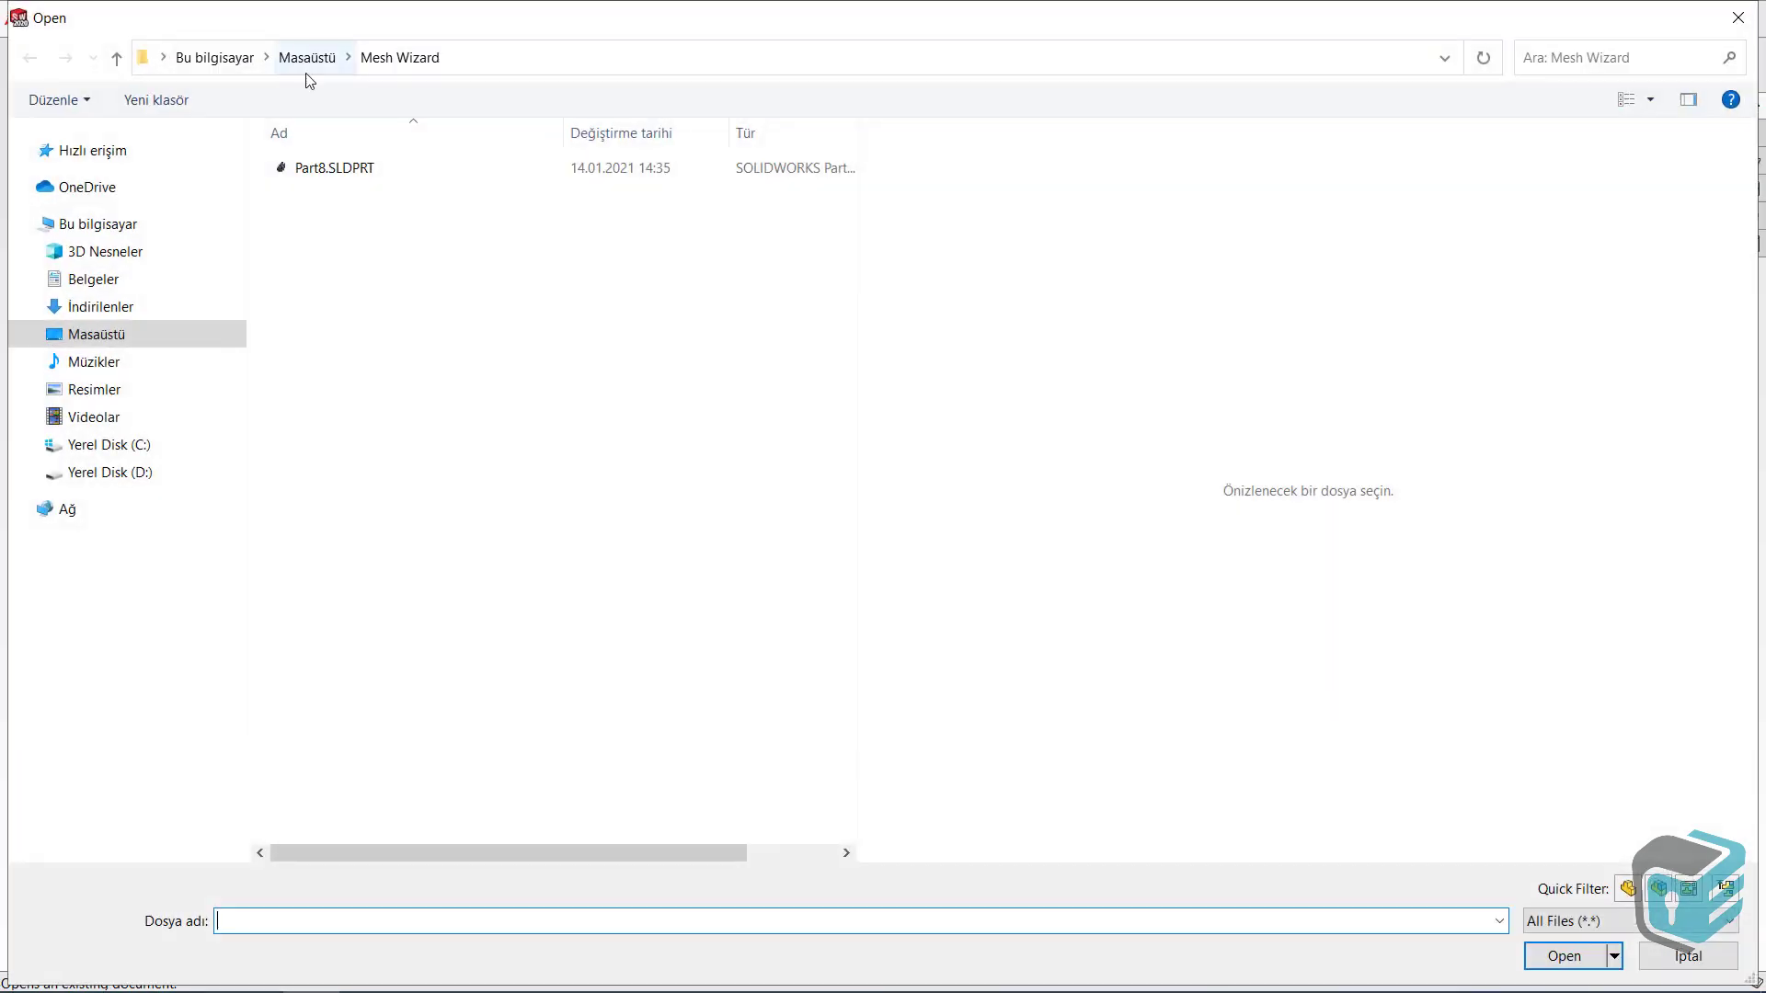
click(1595, 919)
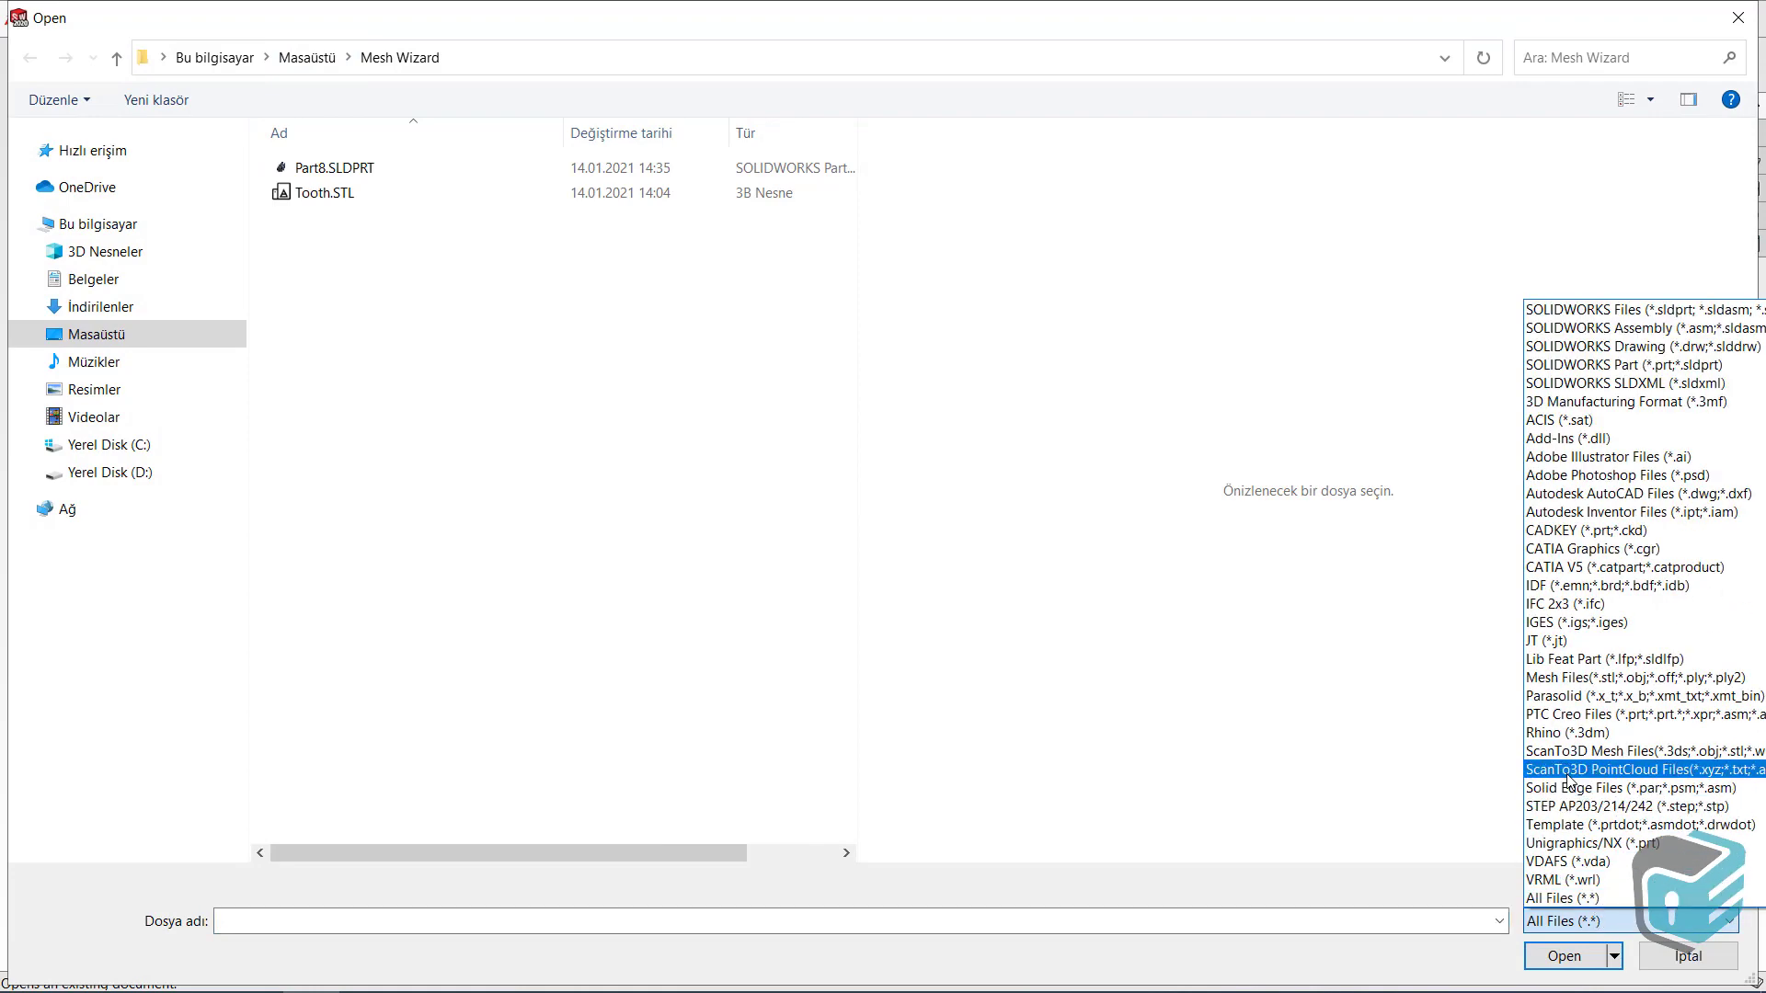
click(1623, 751)
click(333, 169)
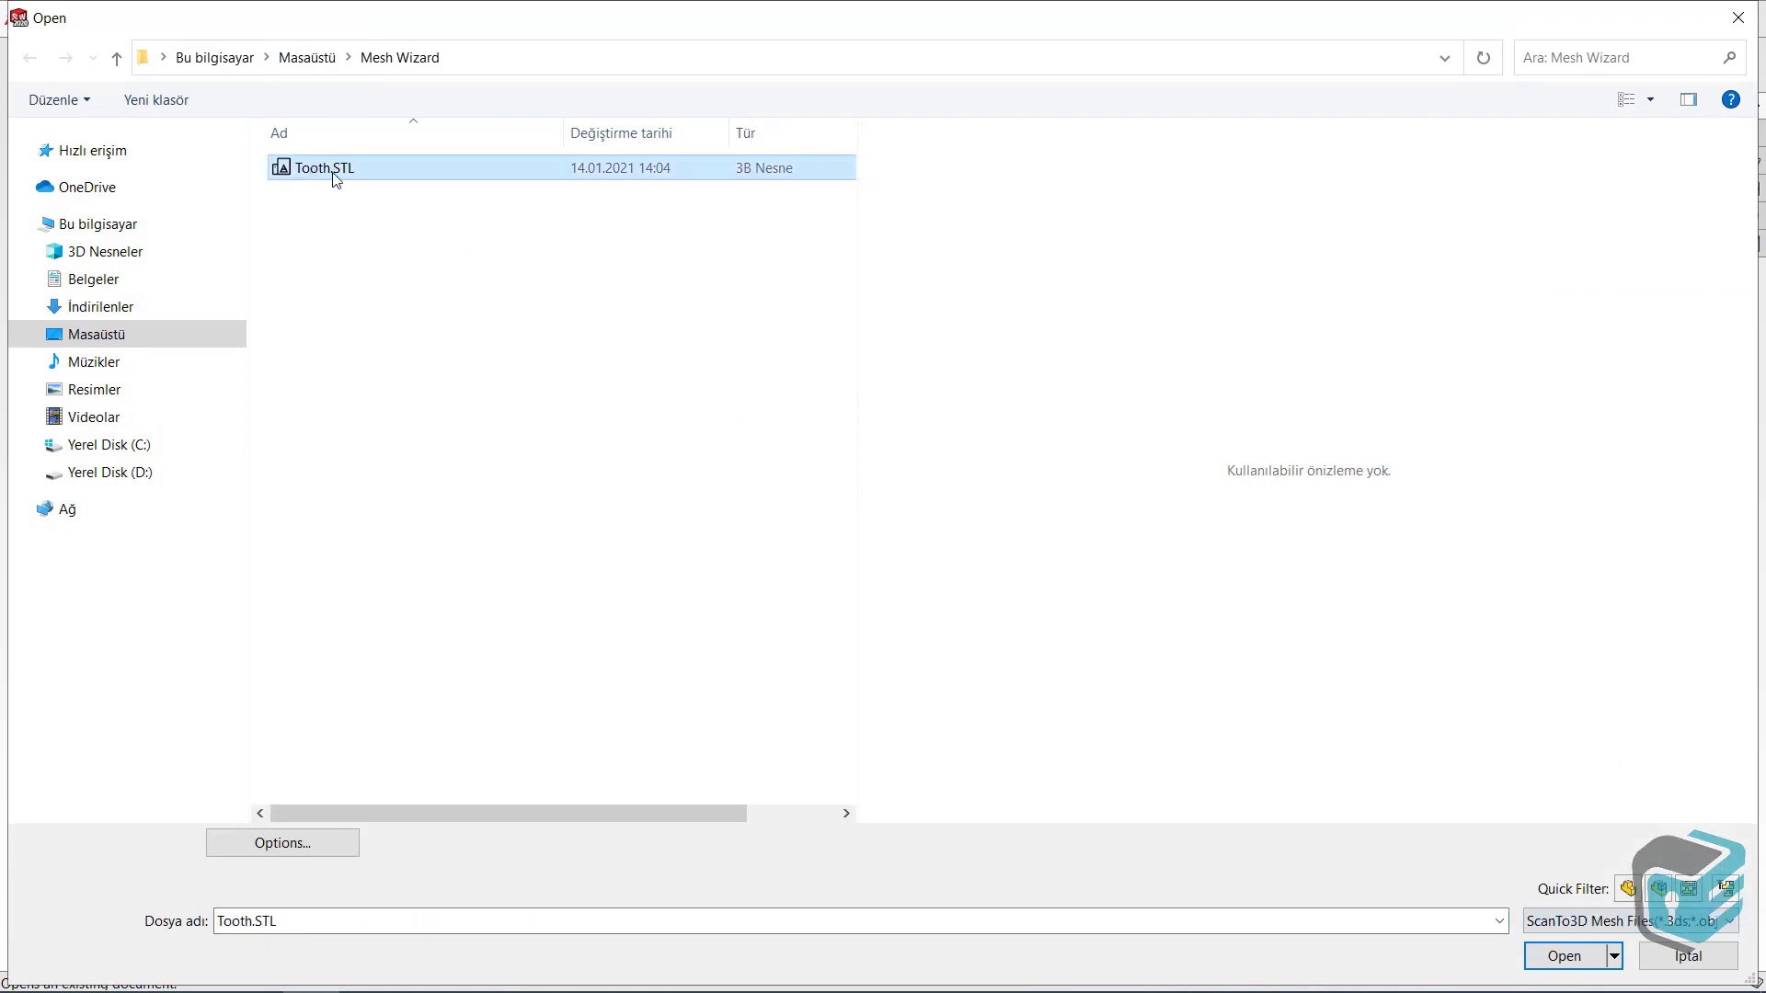
click(1564, 955)
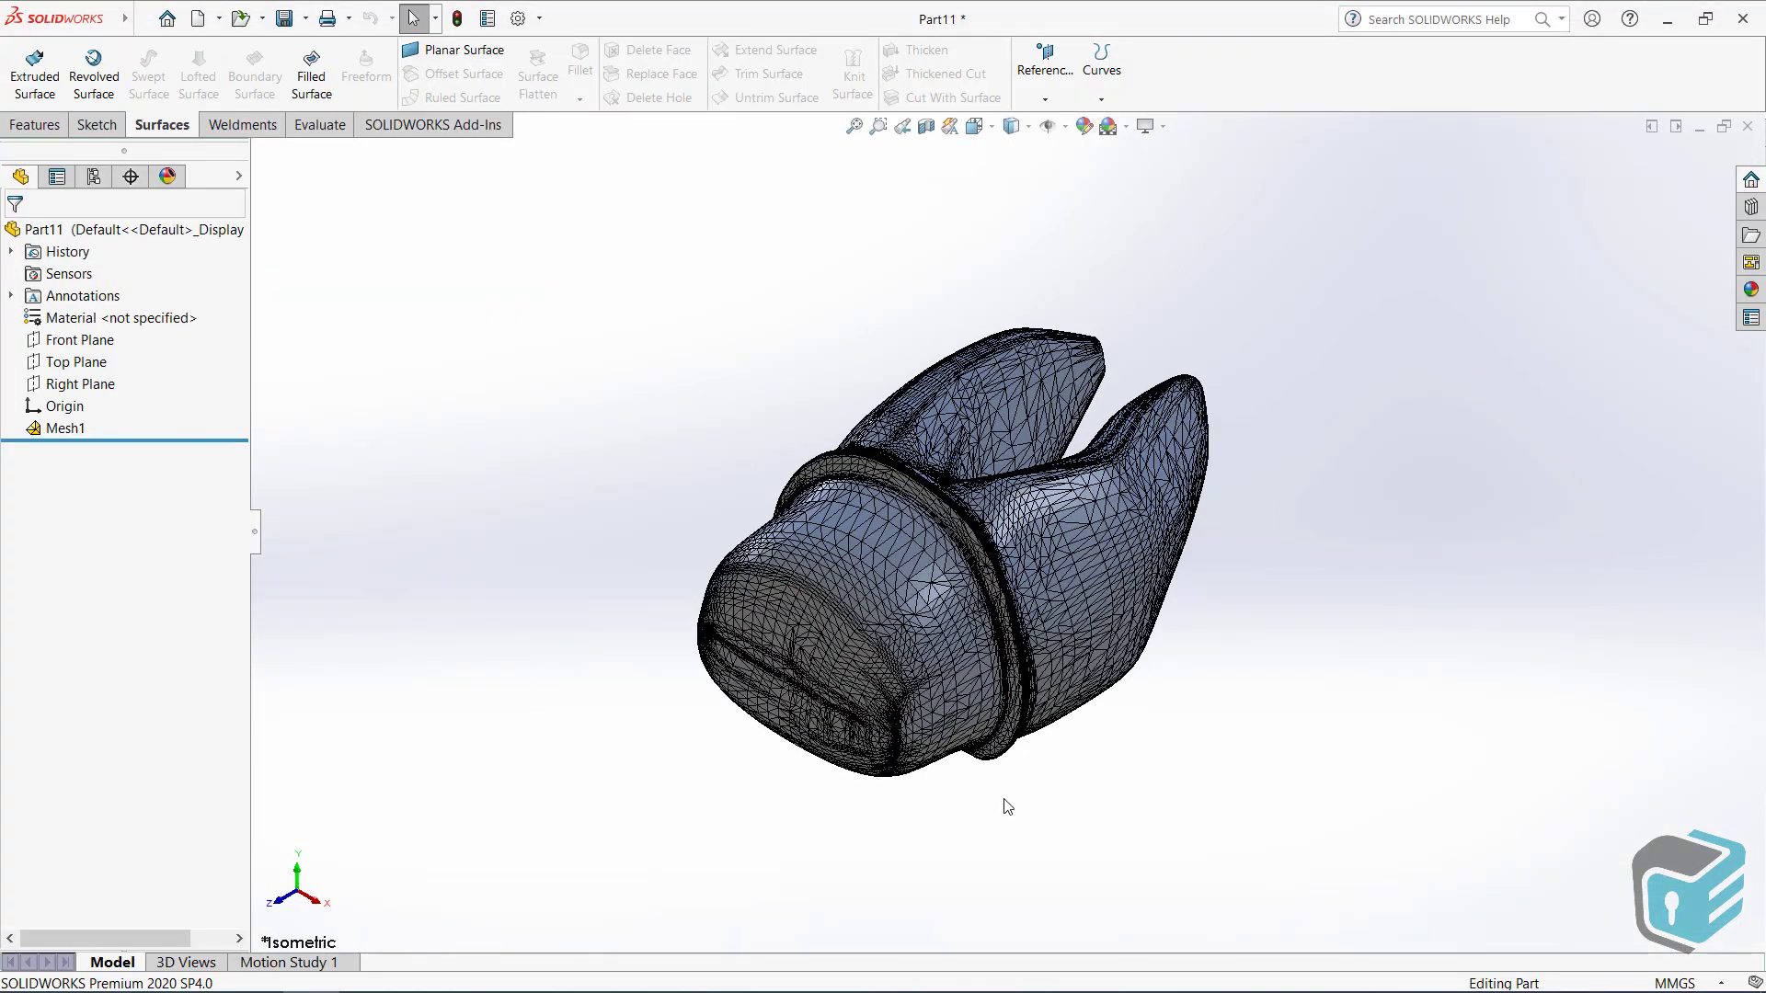
middle_drag(1007, 807, 1037, 242)
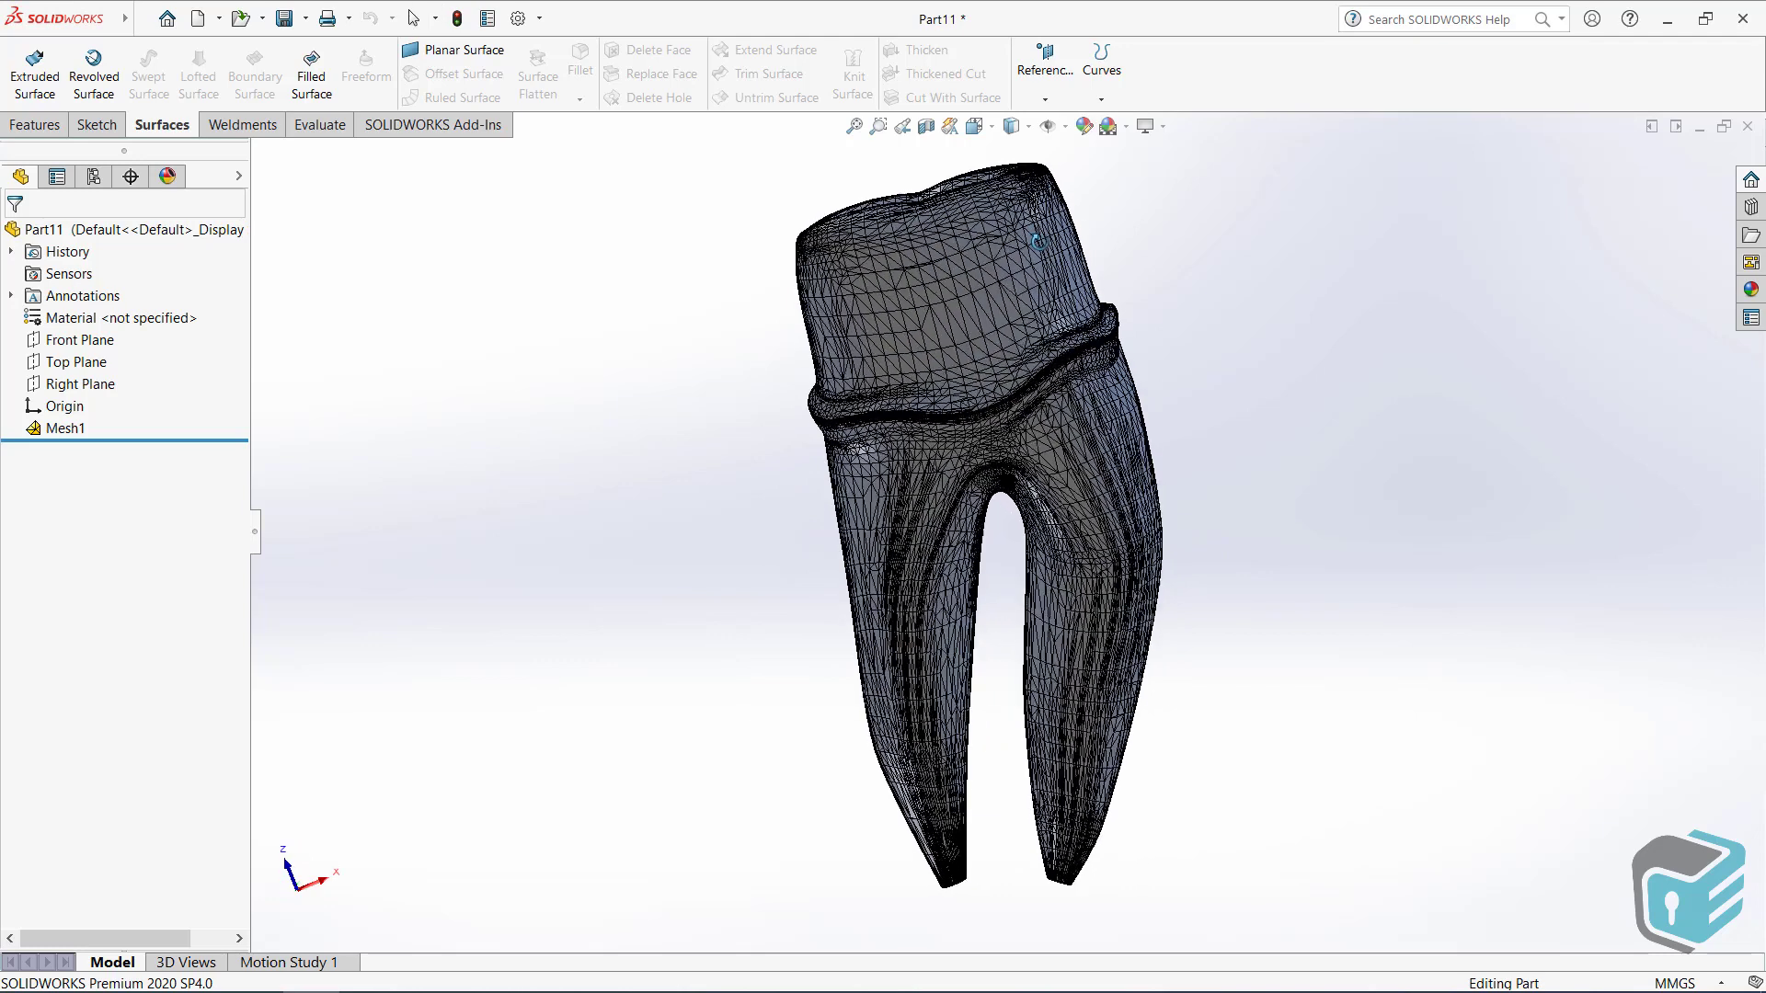
click(68, 434)
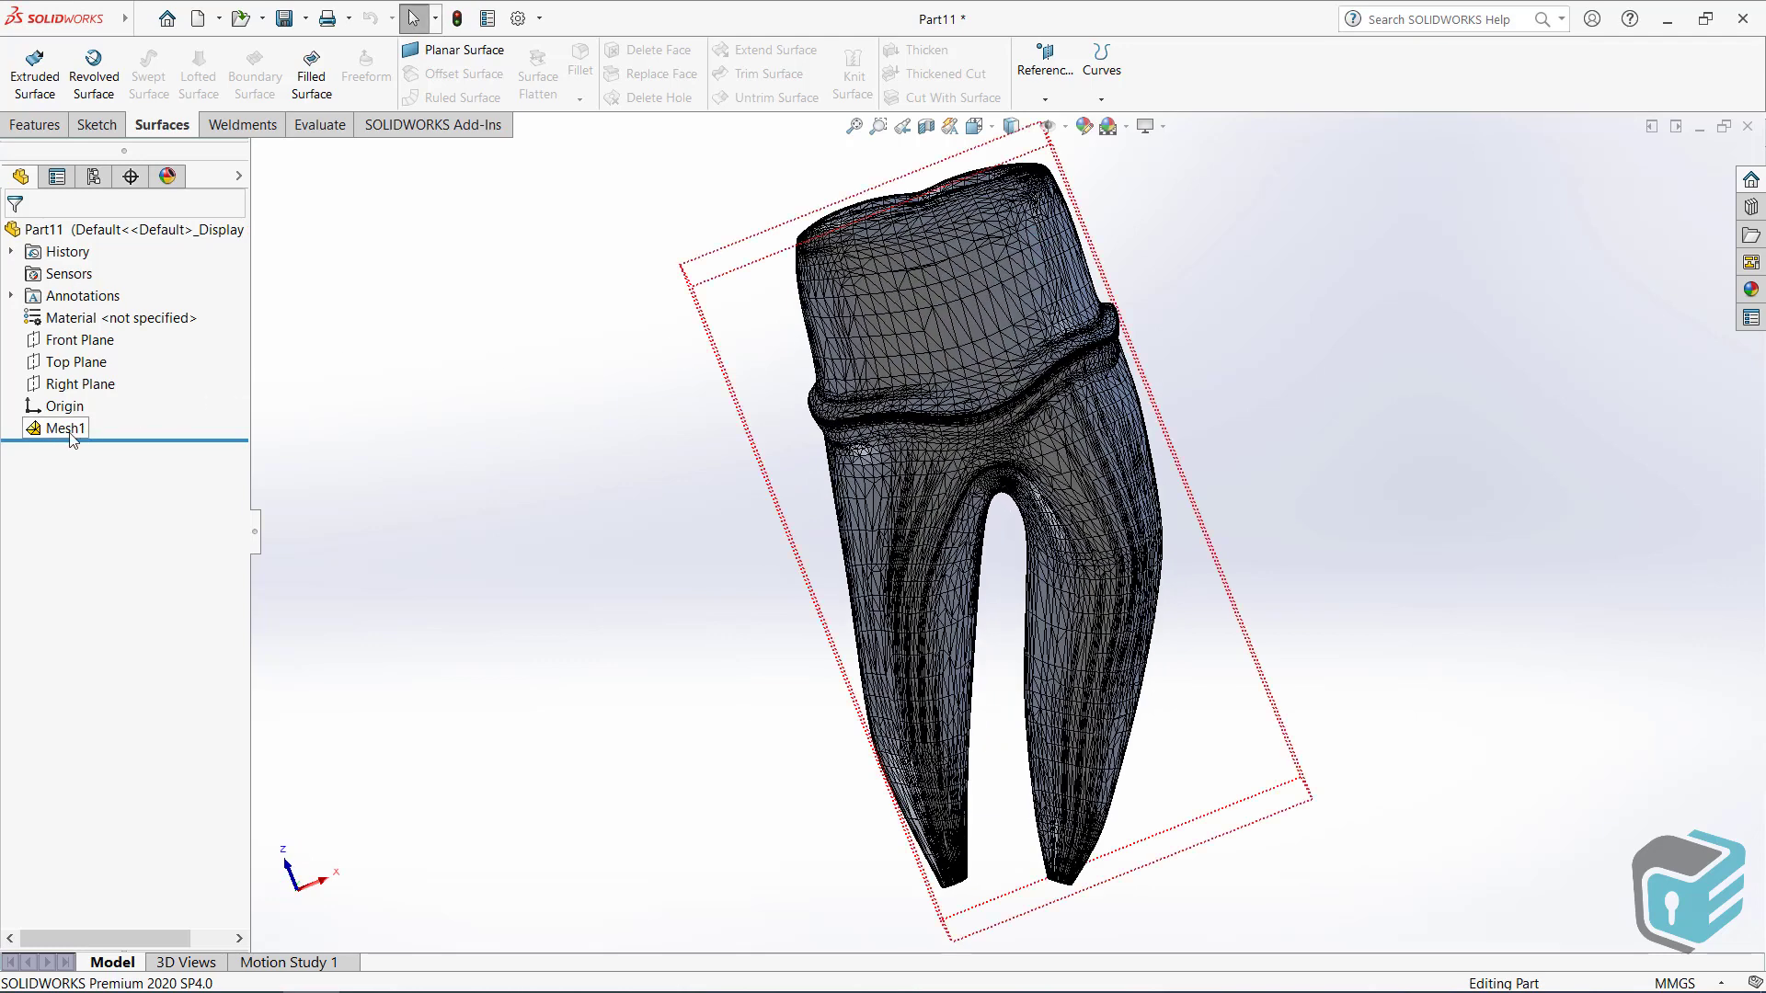
- Run the Mesh Prep Wizard on Mesh1 with Orientation Method set to None
right_click(68, 433)
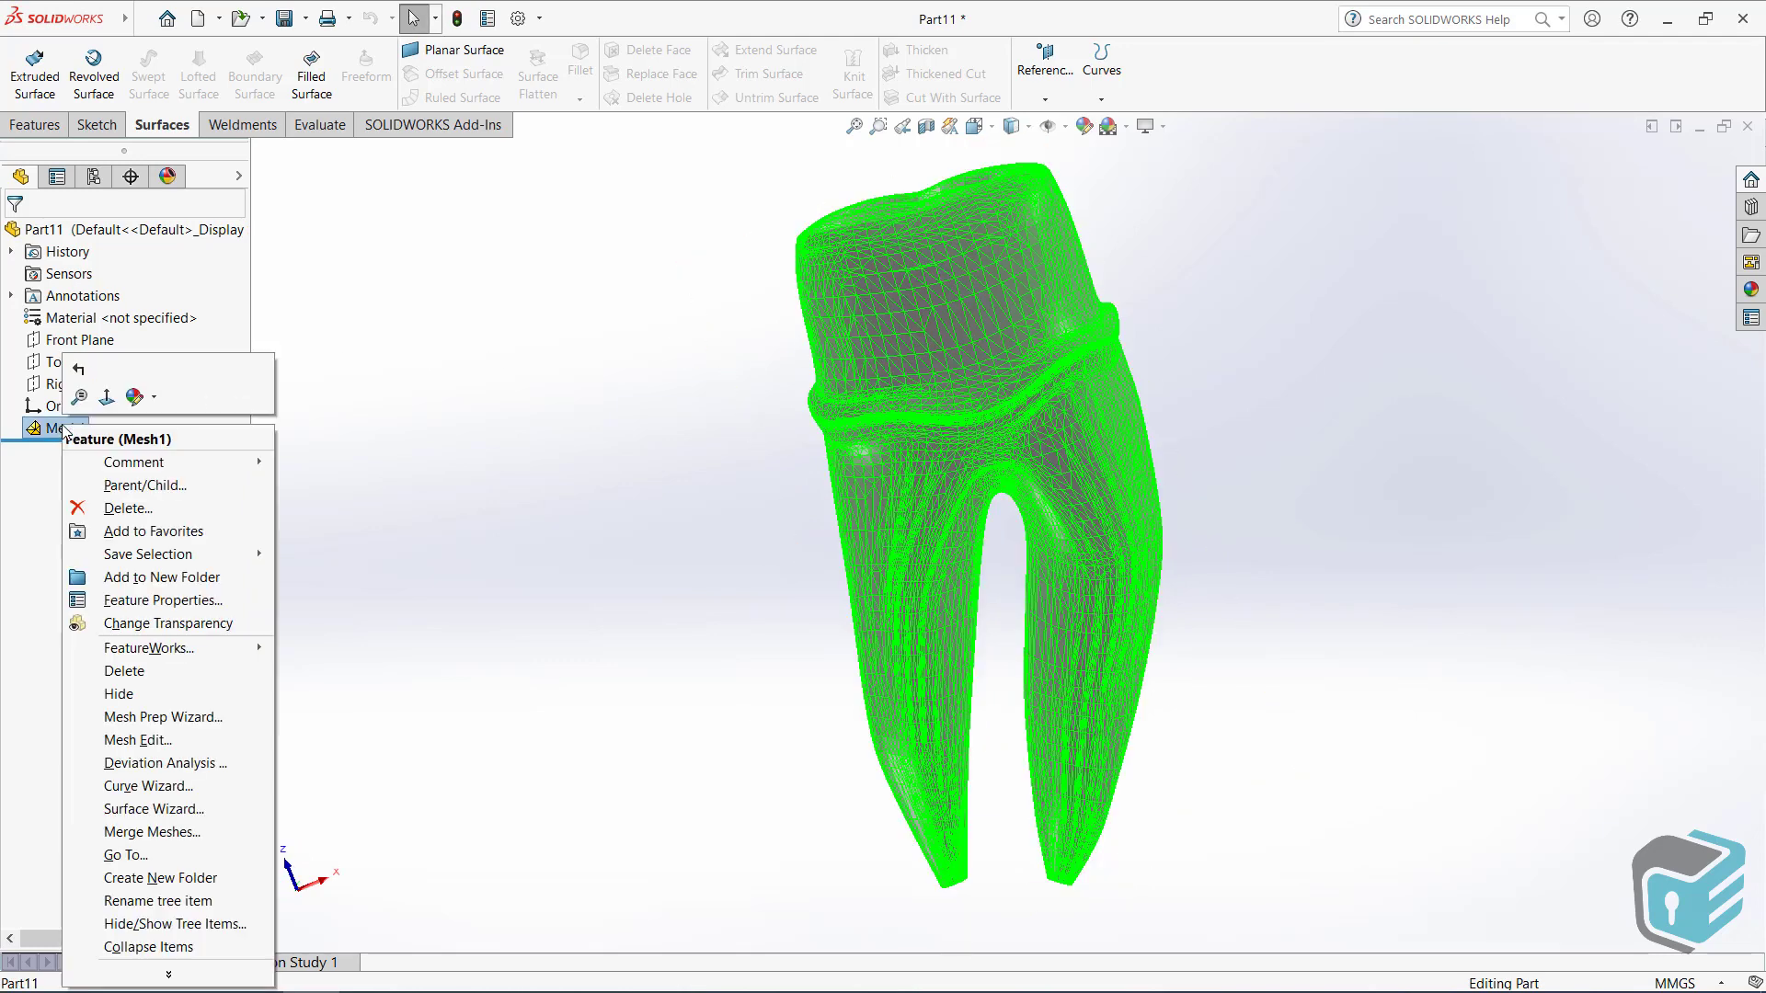
click(237, 728)
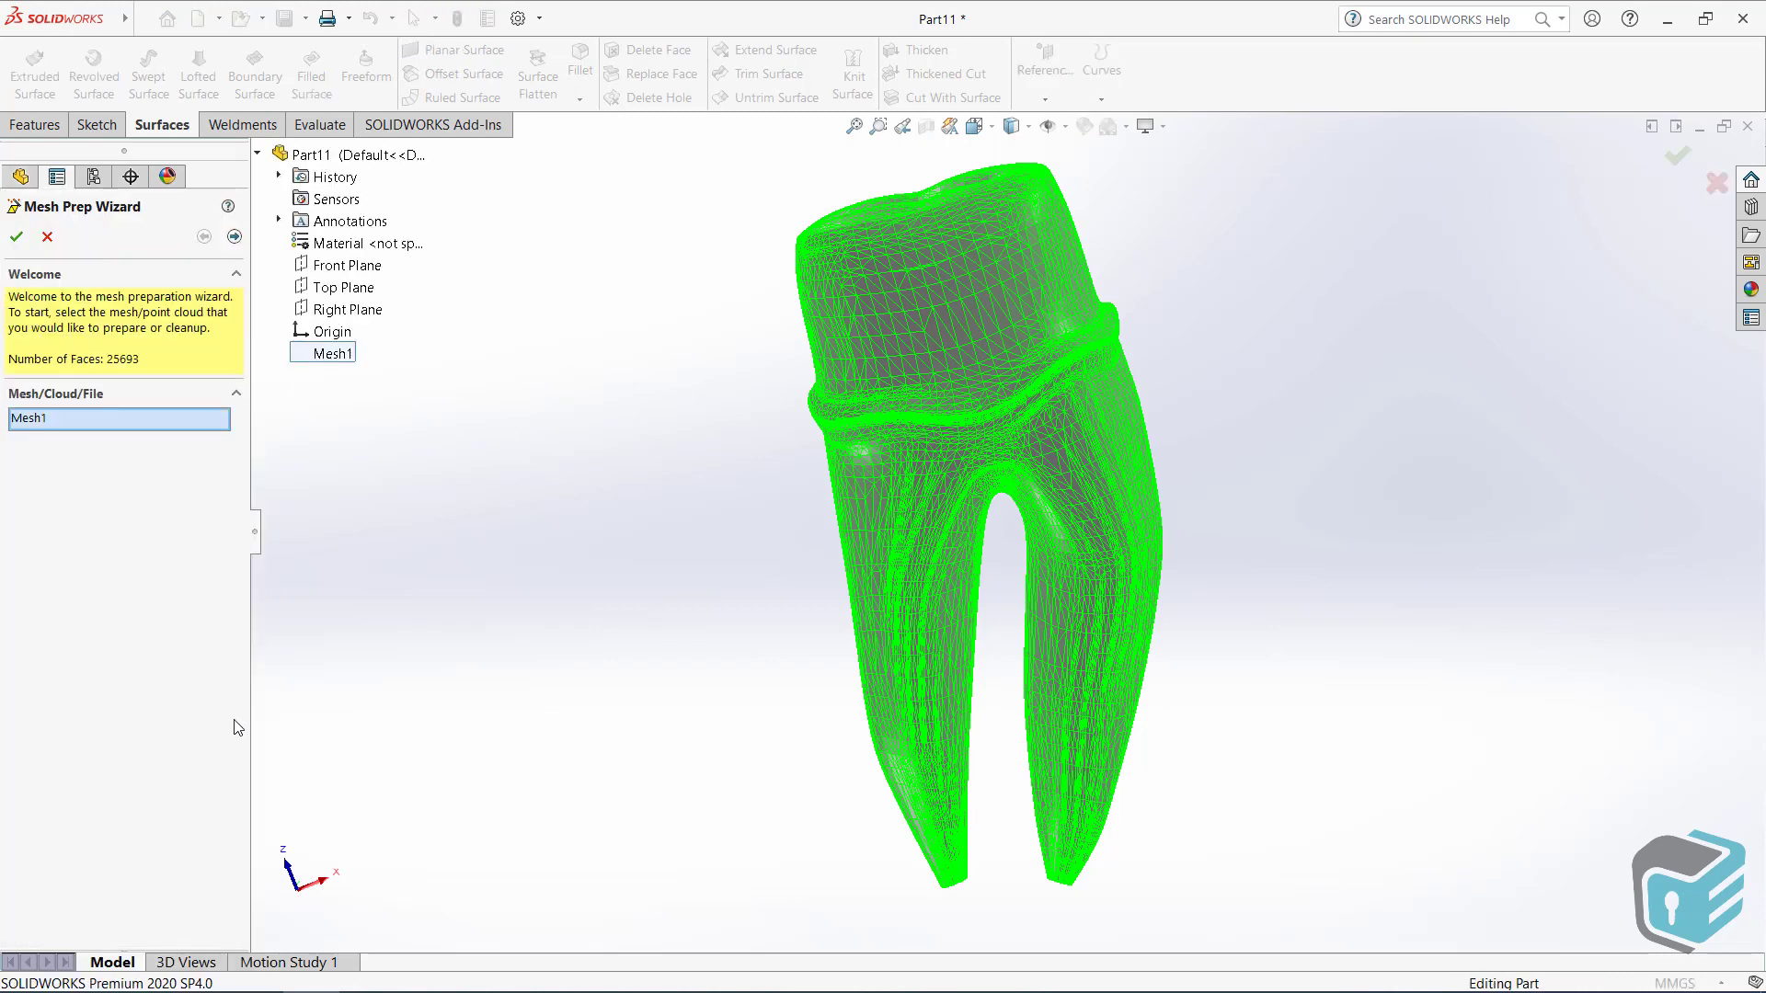
click(234, 236)
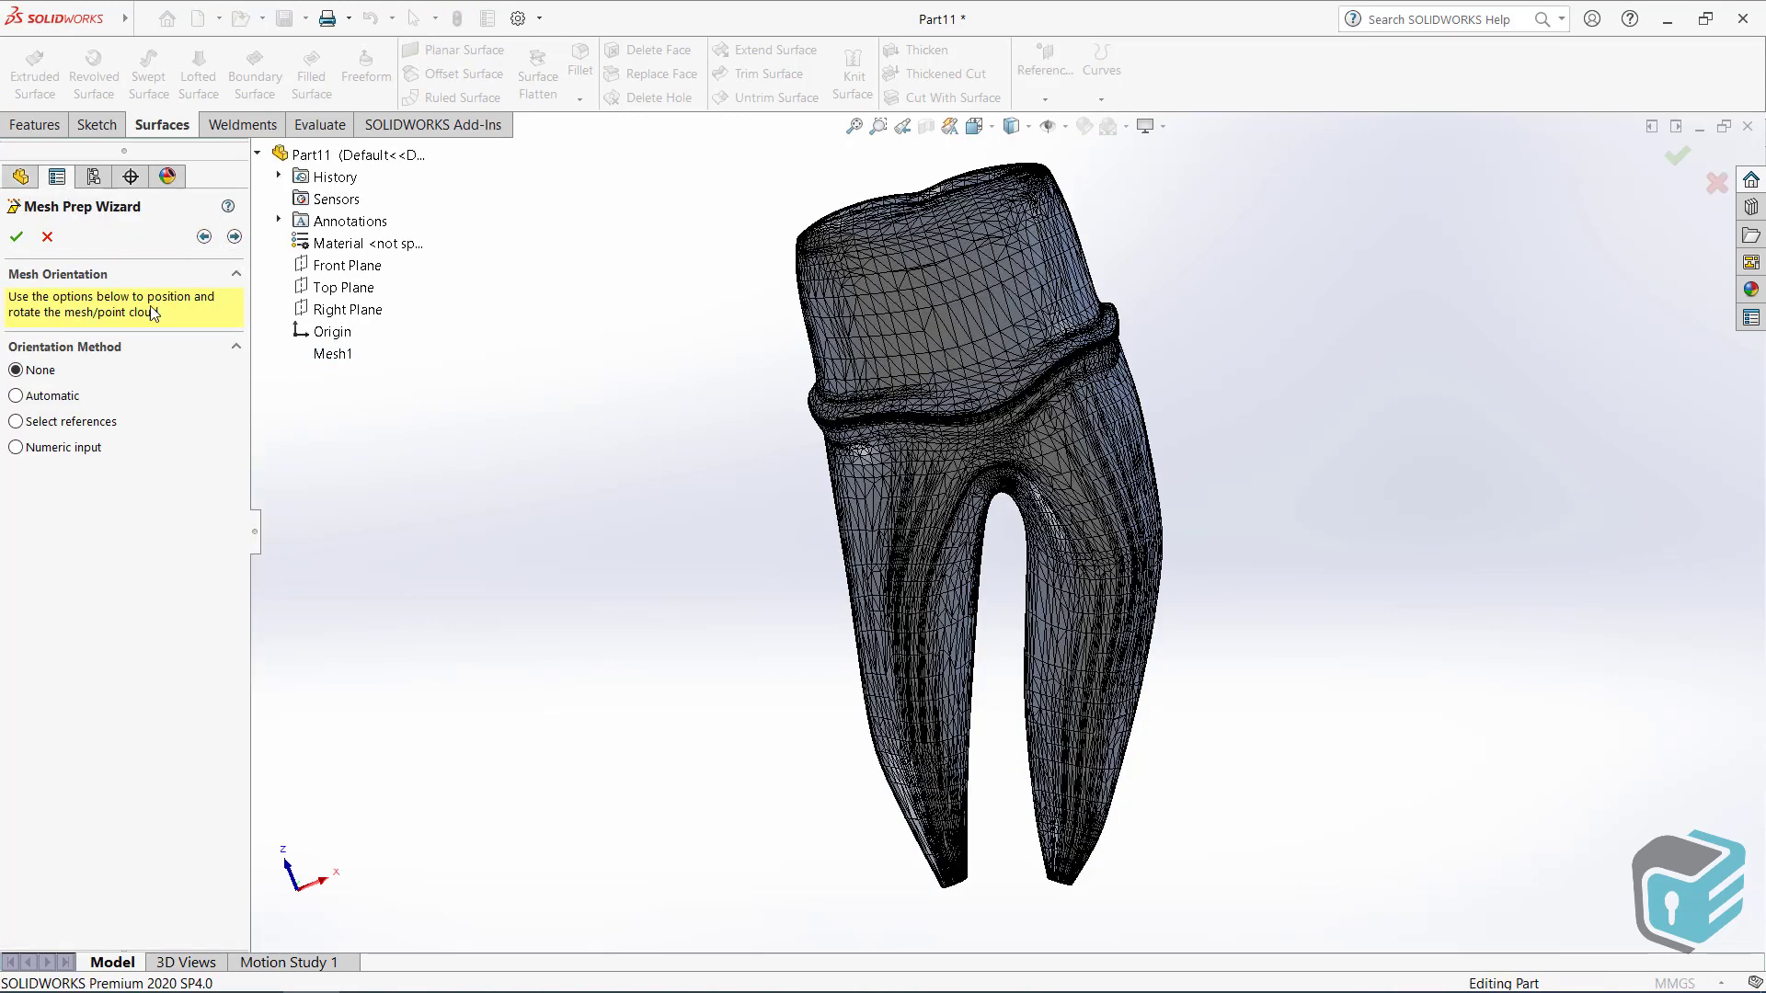
click(68, 399)
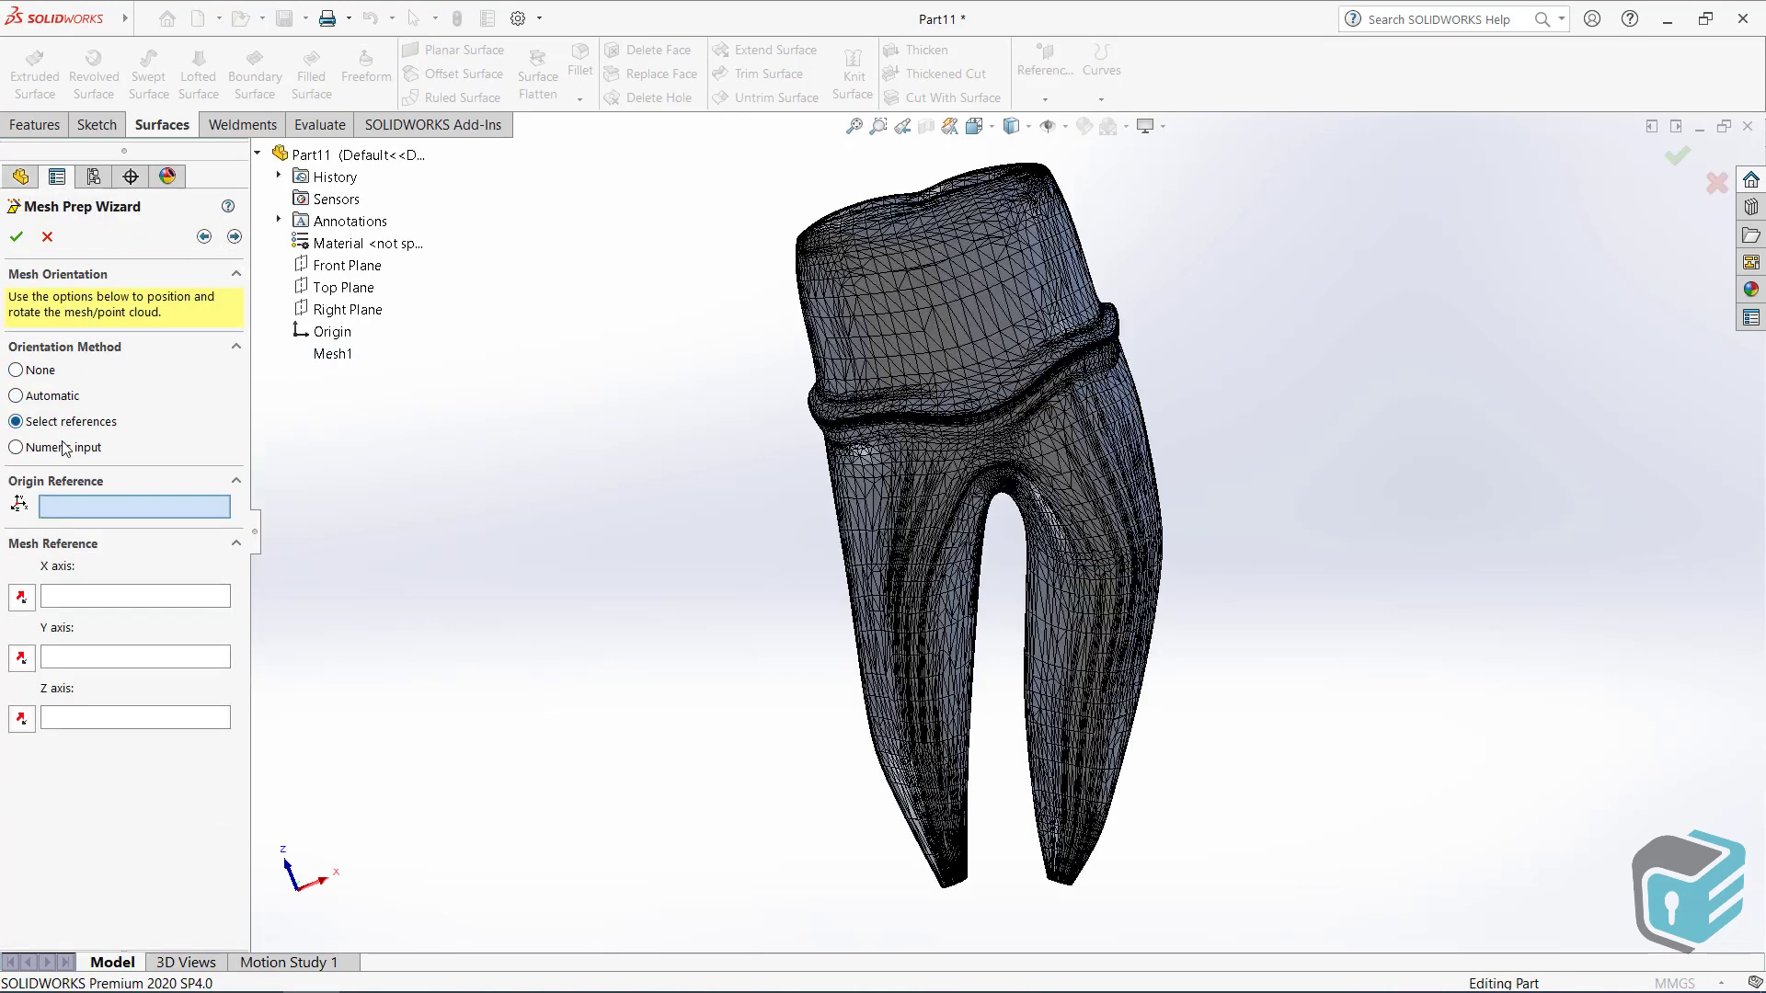
click(64, 447)
click(50, 377)
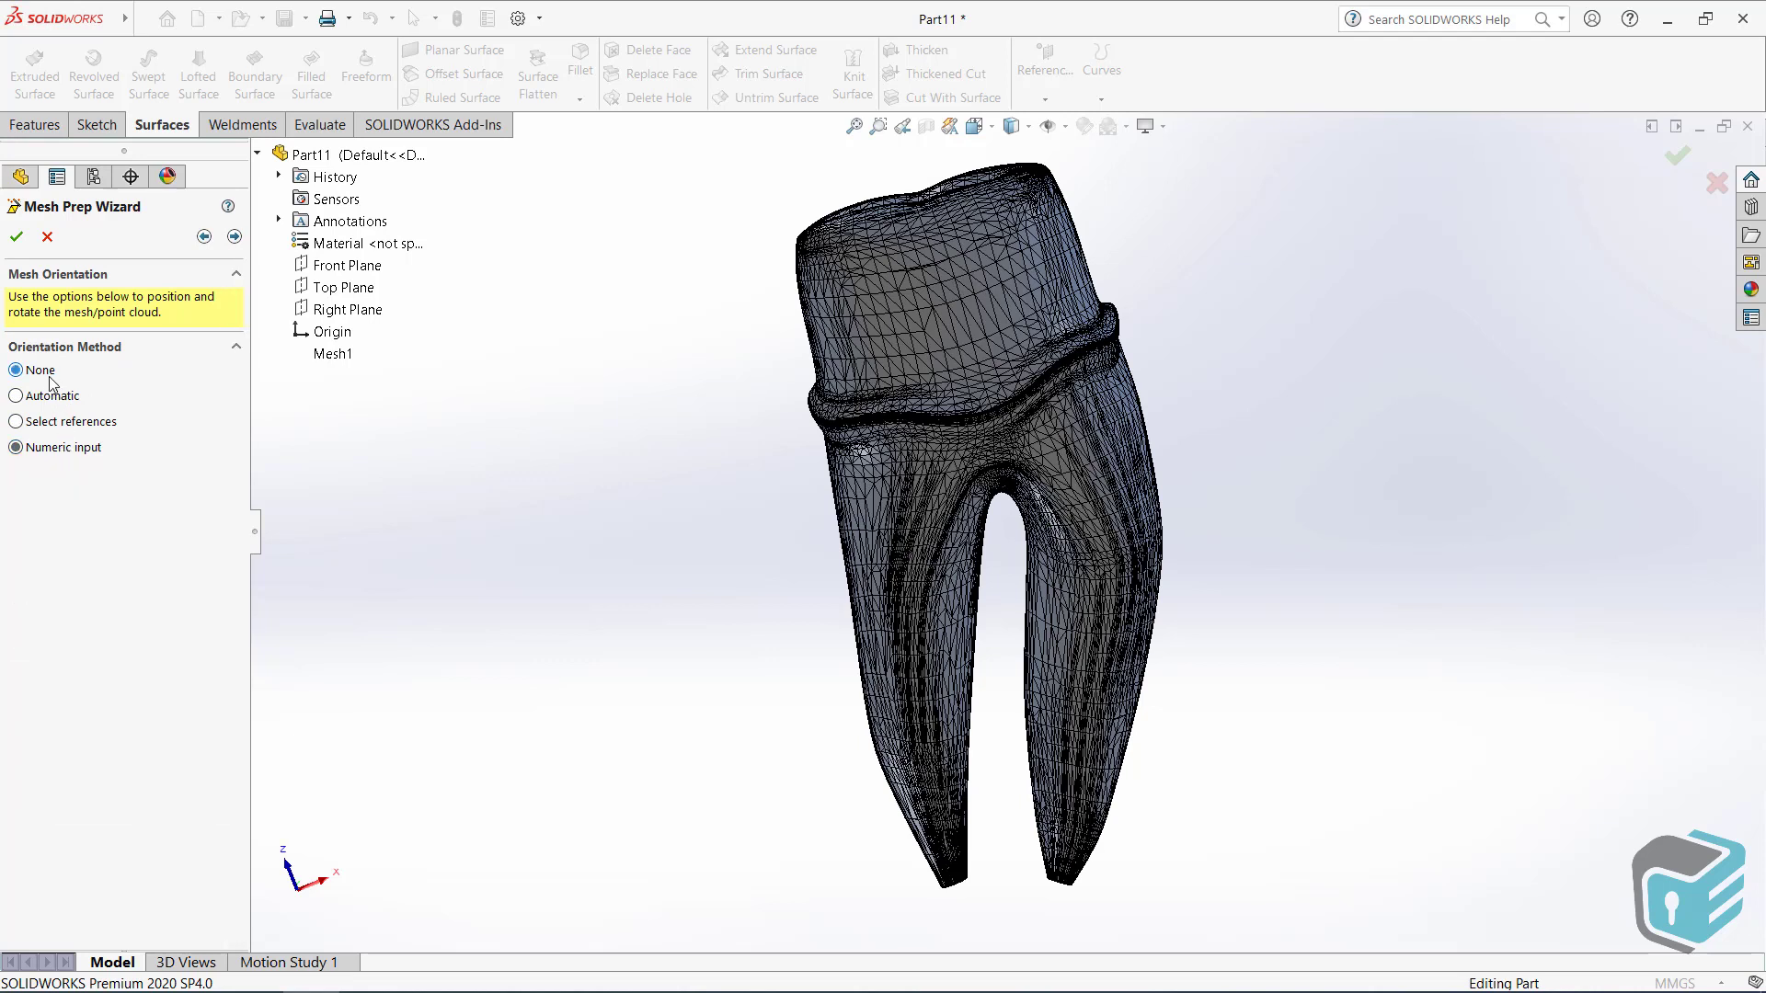
click(234, 237)
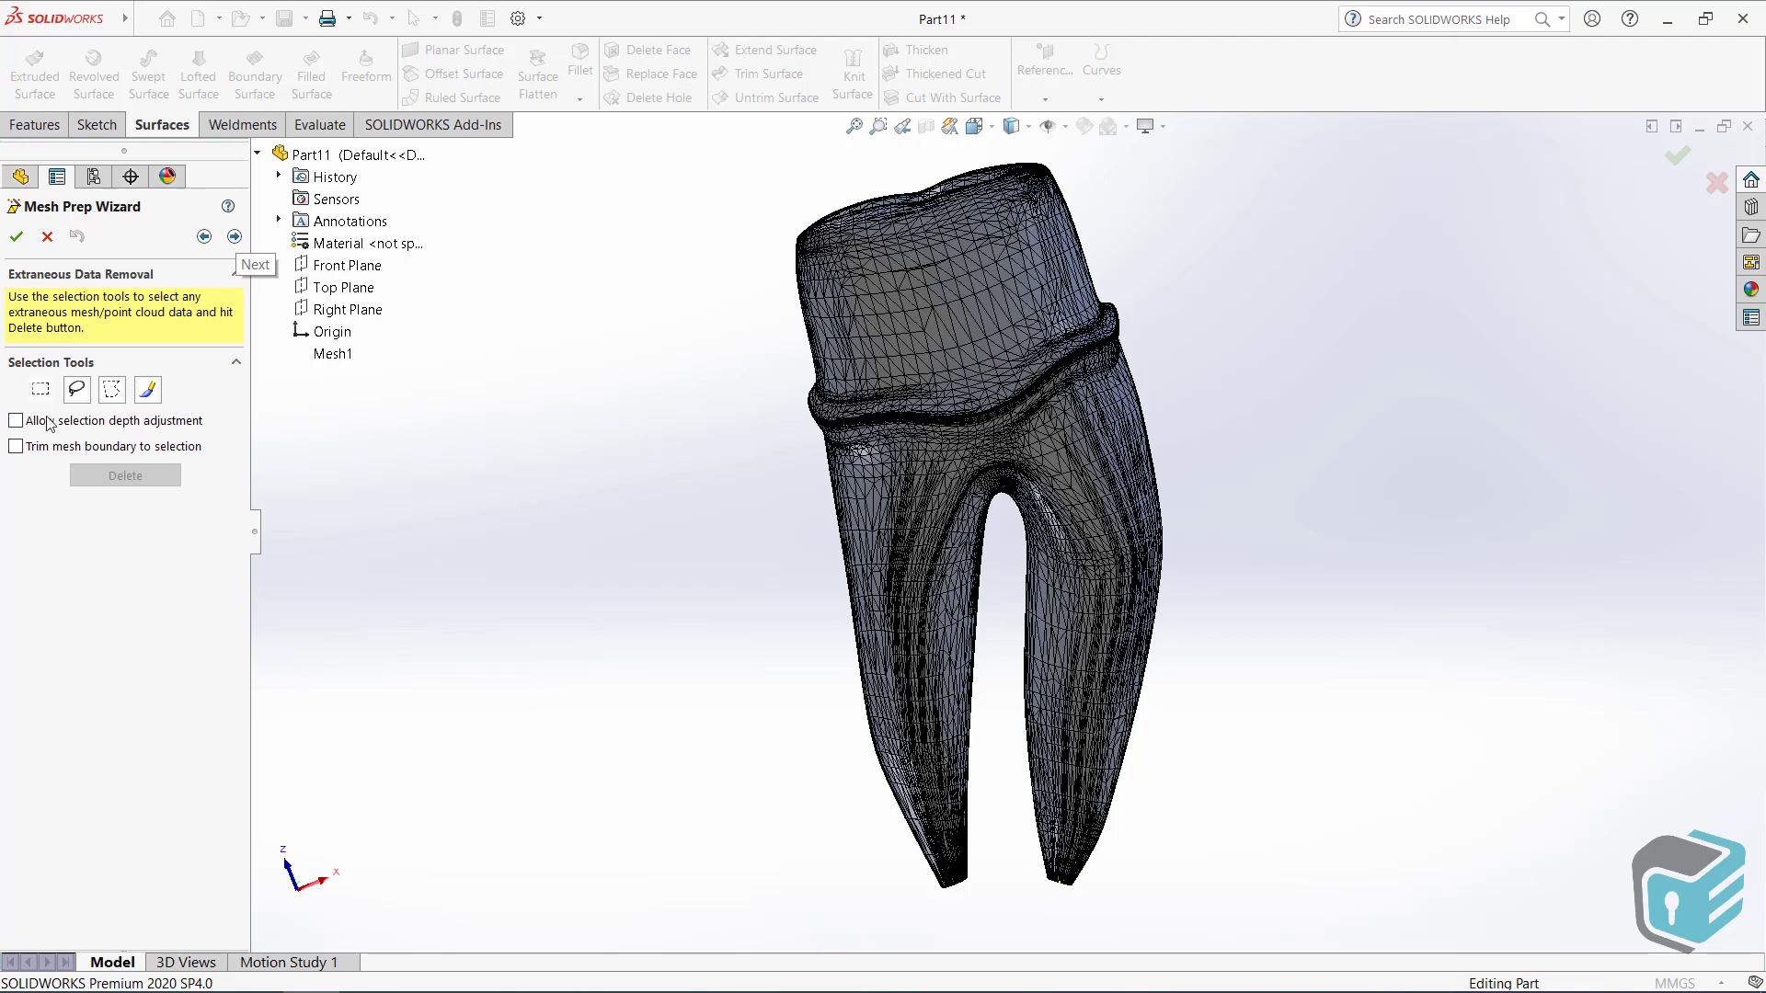
- Orbit the tooth lengthwise and try box-selecting facets at the mesh tip
mouse_move(1153, 887)
middle_down()
mouse_move(1203, 491)
mouse_move(1325, 410)
middle_up()
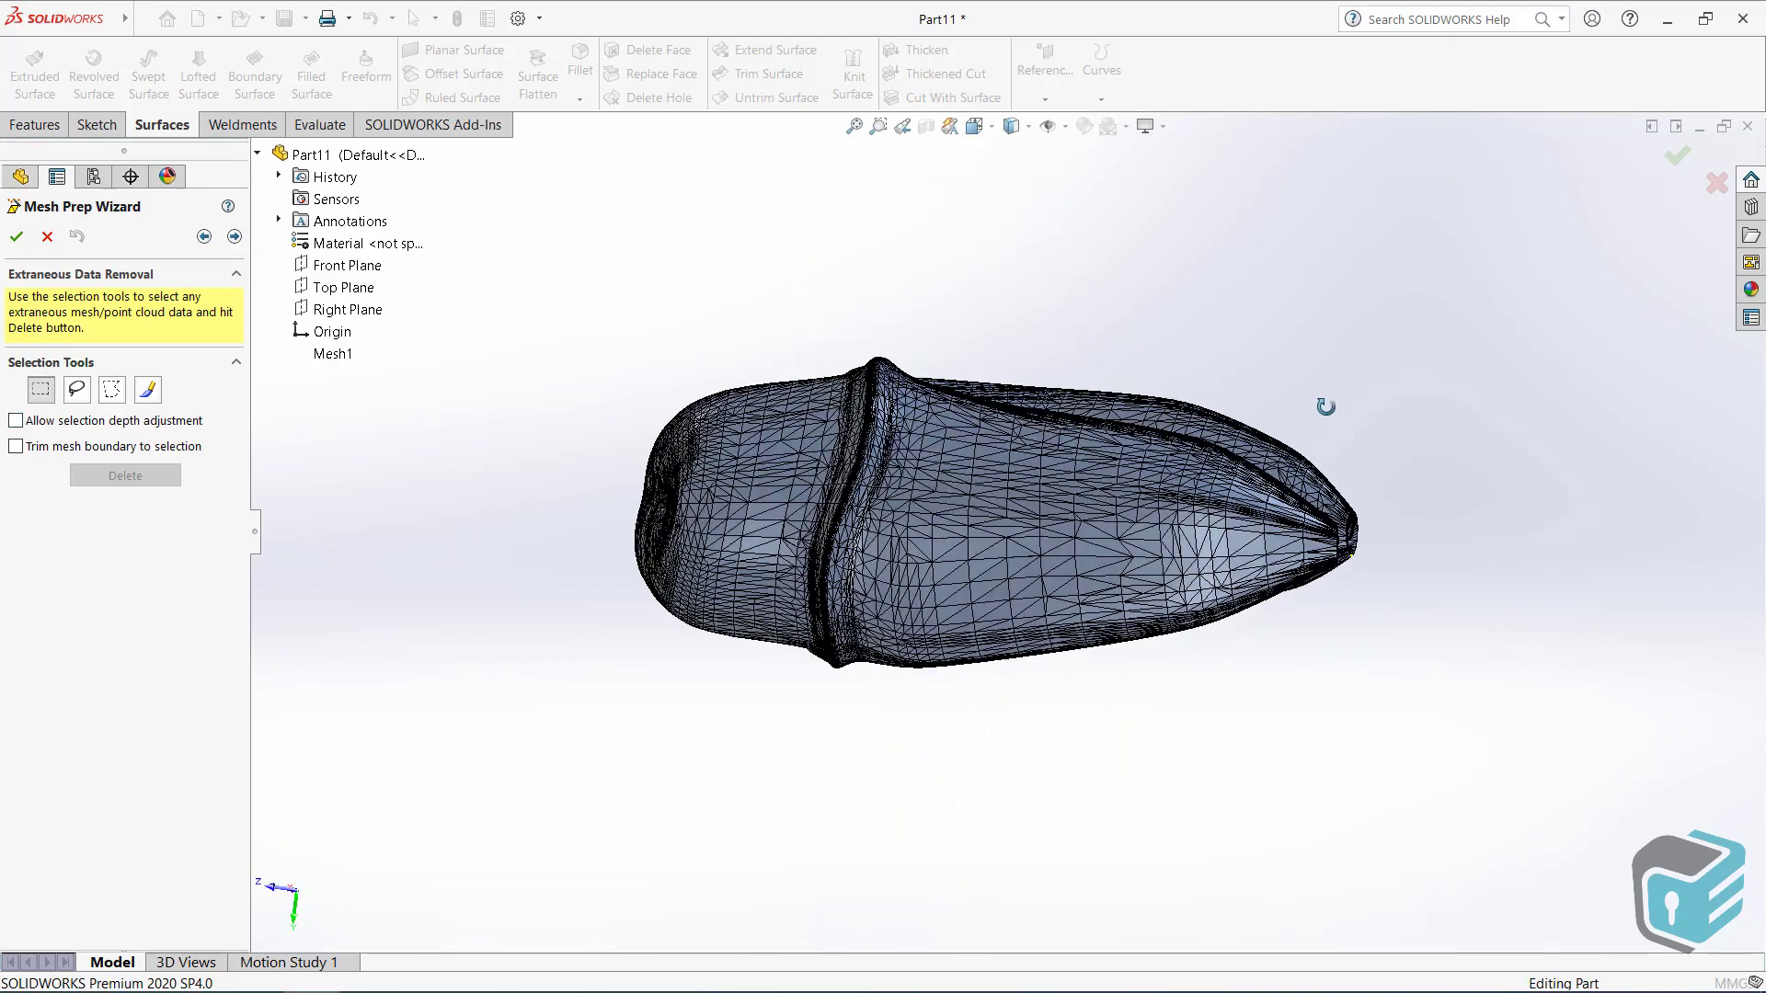
scroll(1376, 552, down, 3)
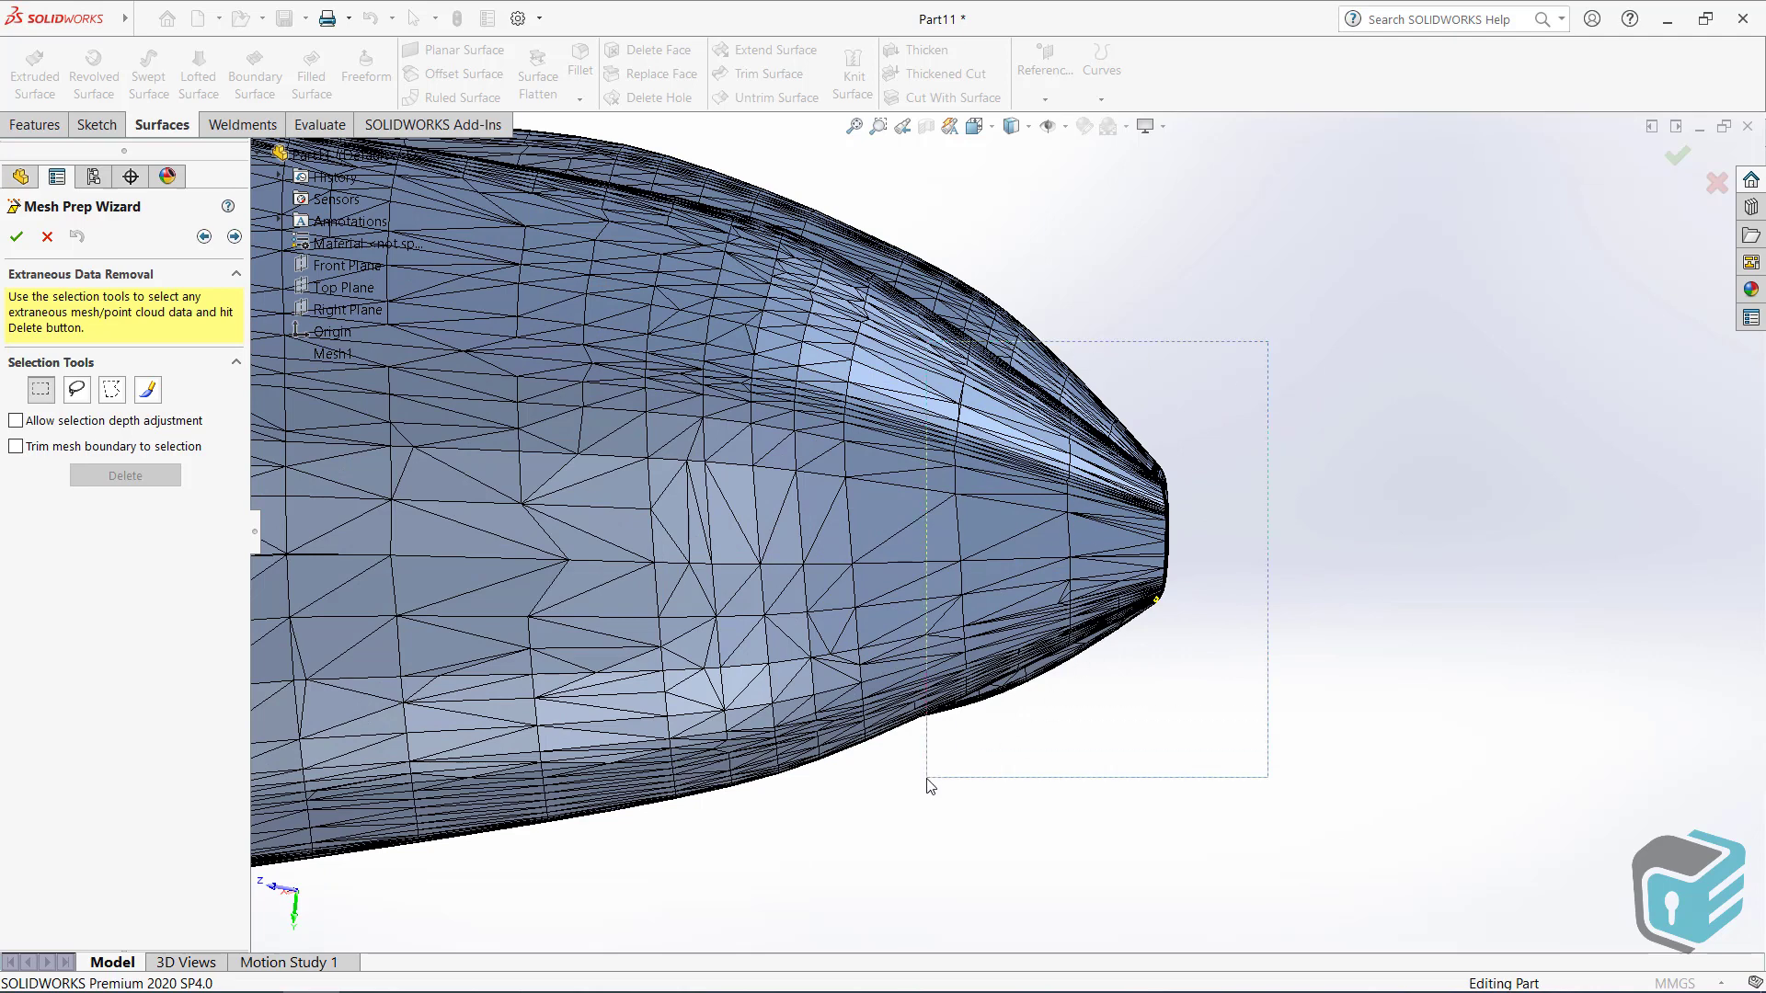
drag(1030, 722, 931, 787)
click(1277, 409)
click(678, 422)
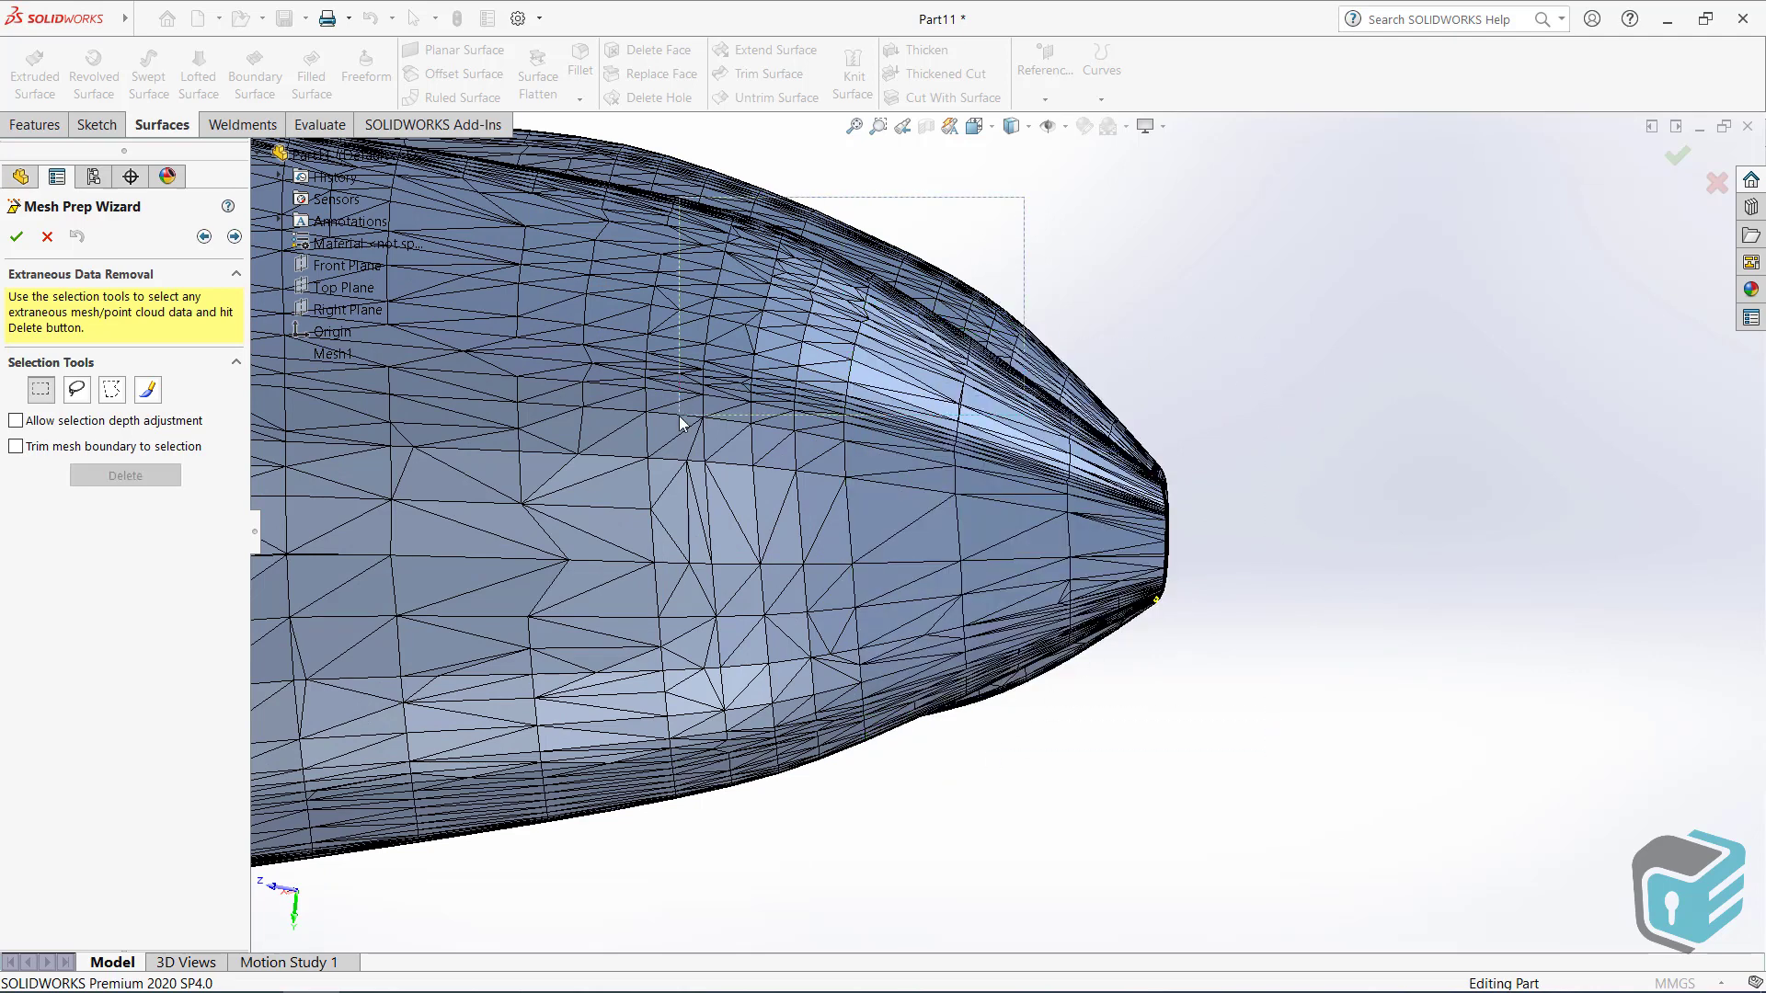
- Try freehand outline selections around the tip and other regions, then clear them
click(76, 390)
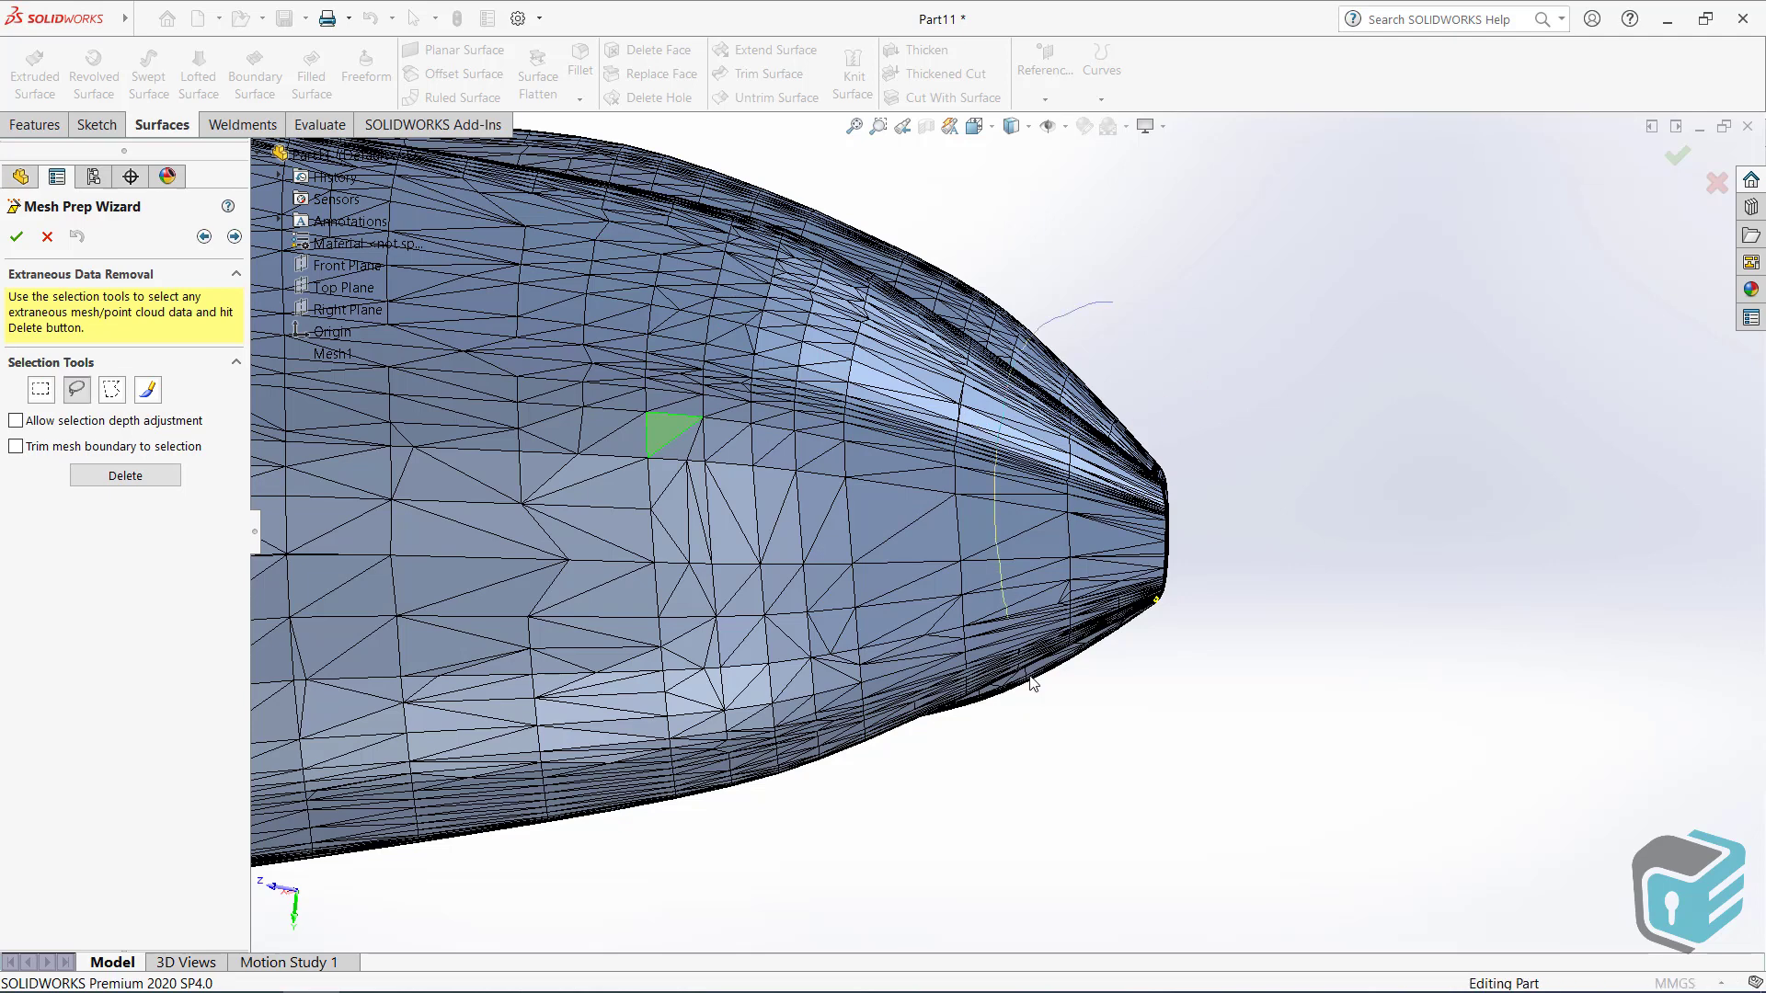
mouse_move(1032, 683)
mouse_down()
mouse_move(1252, 641)
mouse_move(1106, 290)
mouse_move(1058, 296)
mouse_up()
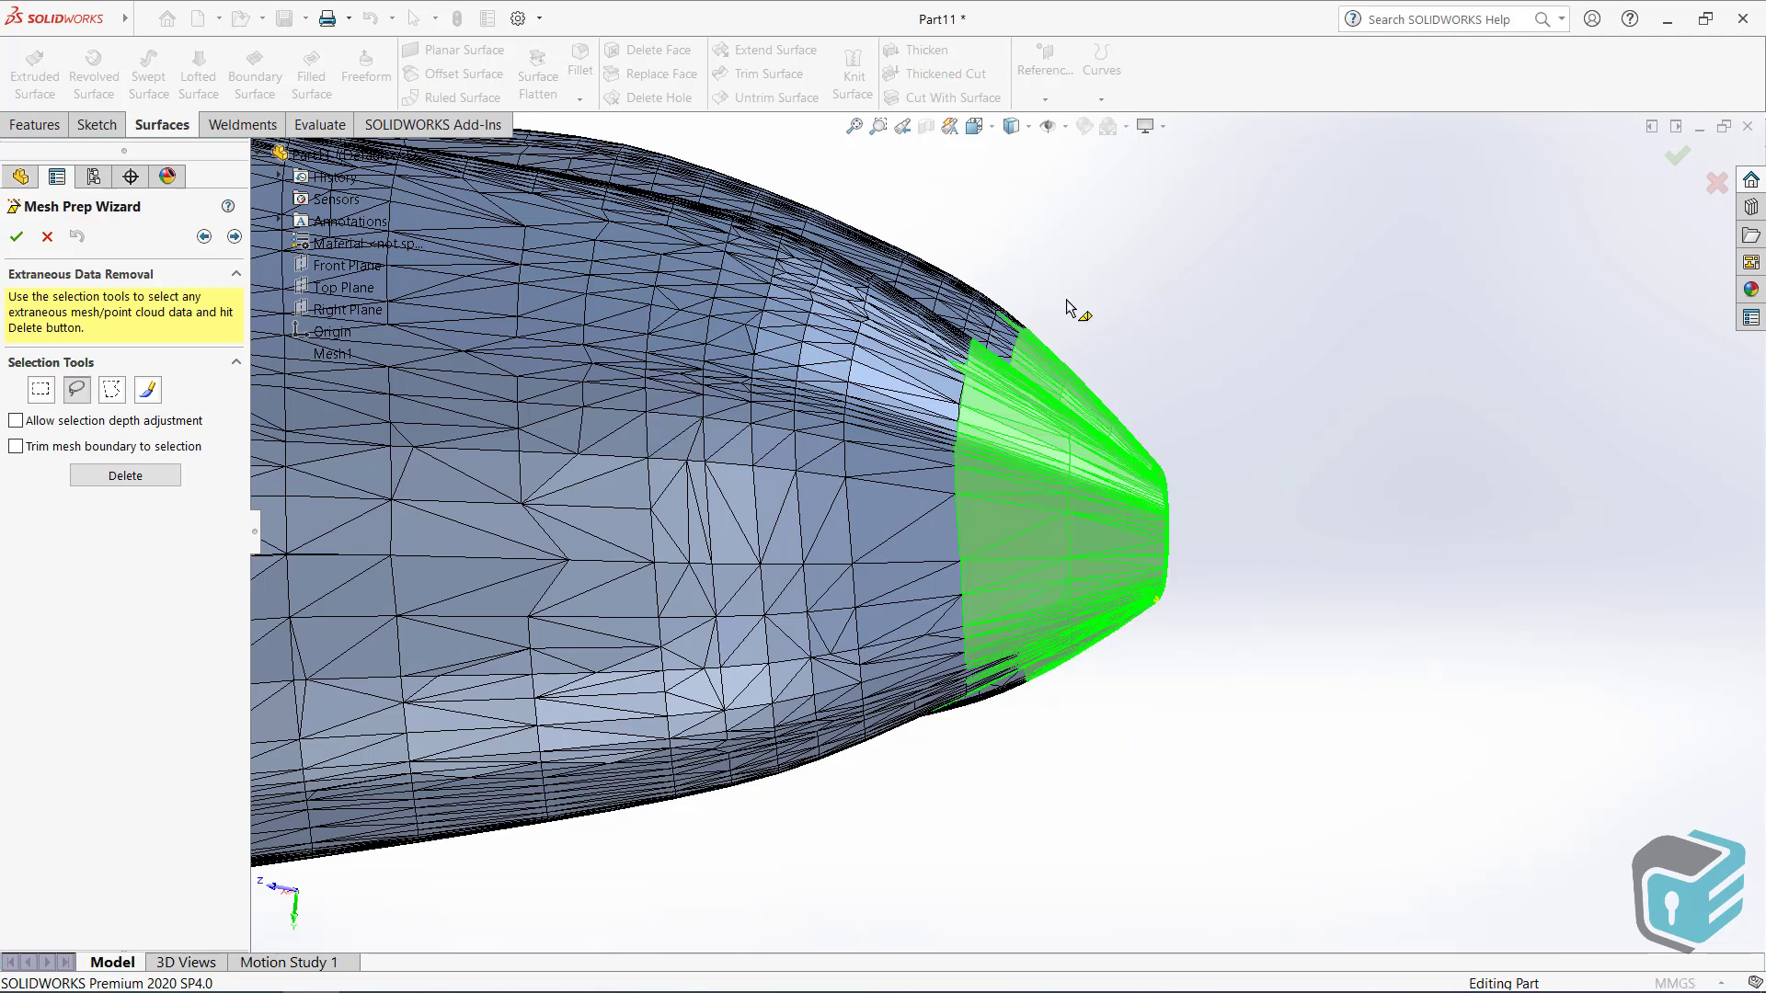
mouse_move(924, 164)
mouse_down()
mouse_move(953, 284)
mouse_move(883, 156)
mouse_up()
drag(778, 404, 620, 444)
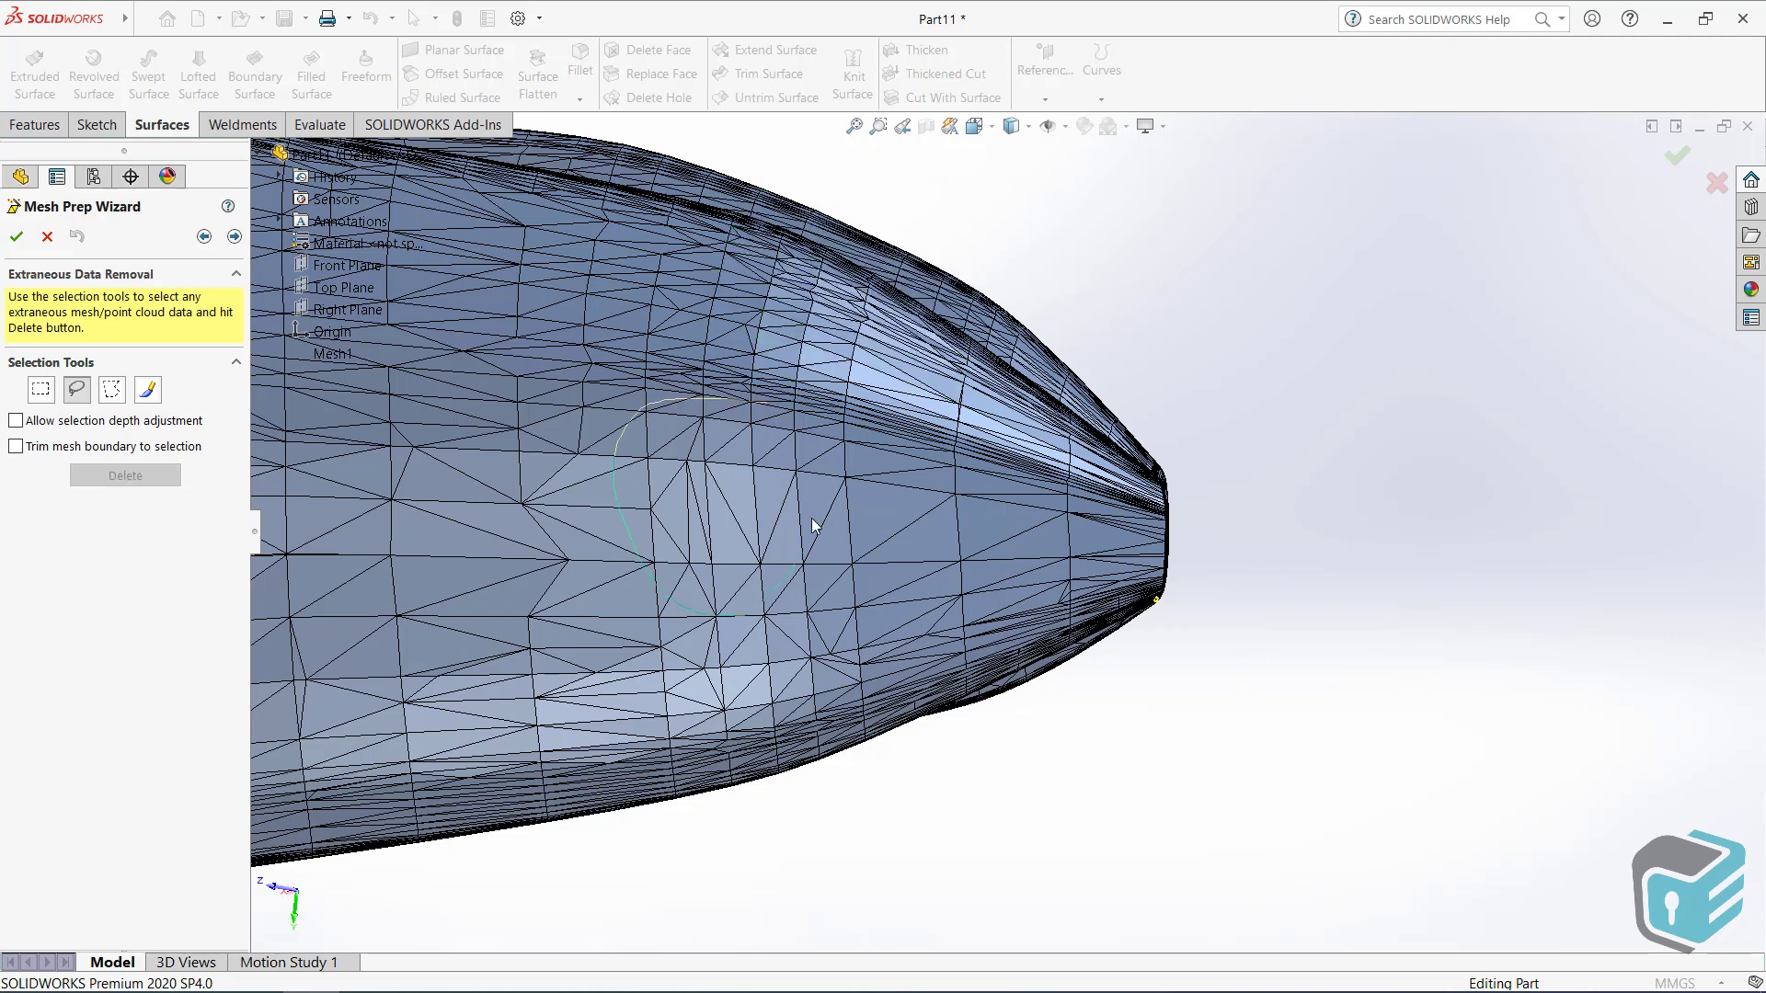
drag(734, 416, 732, 408)
click(531, 377)
- Try paint selection across several strips of mesh faces, then clear it
click(147, 389)
mouse_move(318, 455)
mouse_down()
mouse_move(565, 313)
mouse_move(695, 397)
mouse_up()
drag(823, 545, 434, 639)
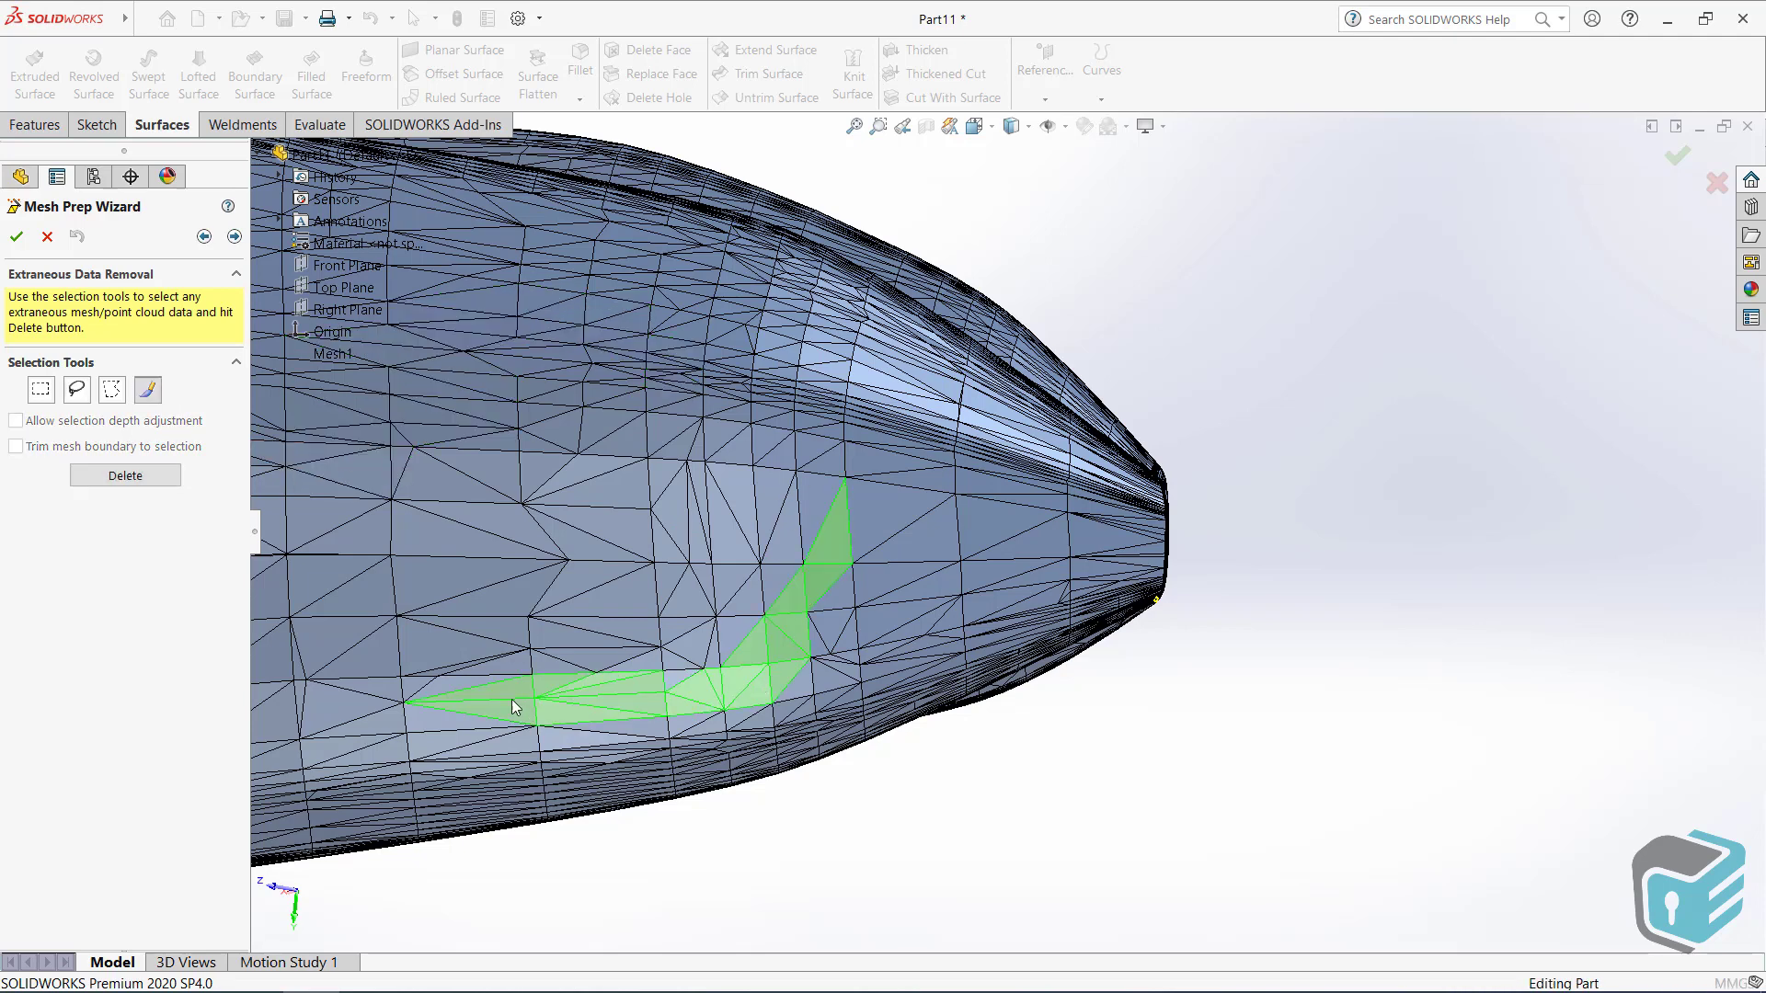
drag(1056, 501, 1081, 655)
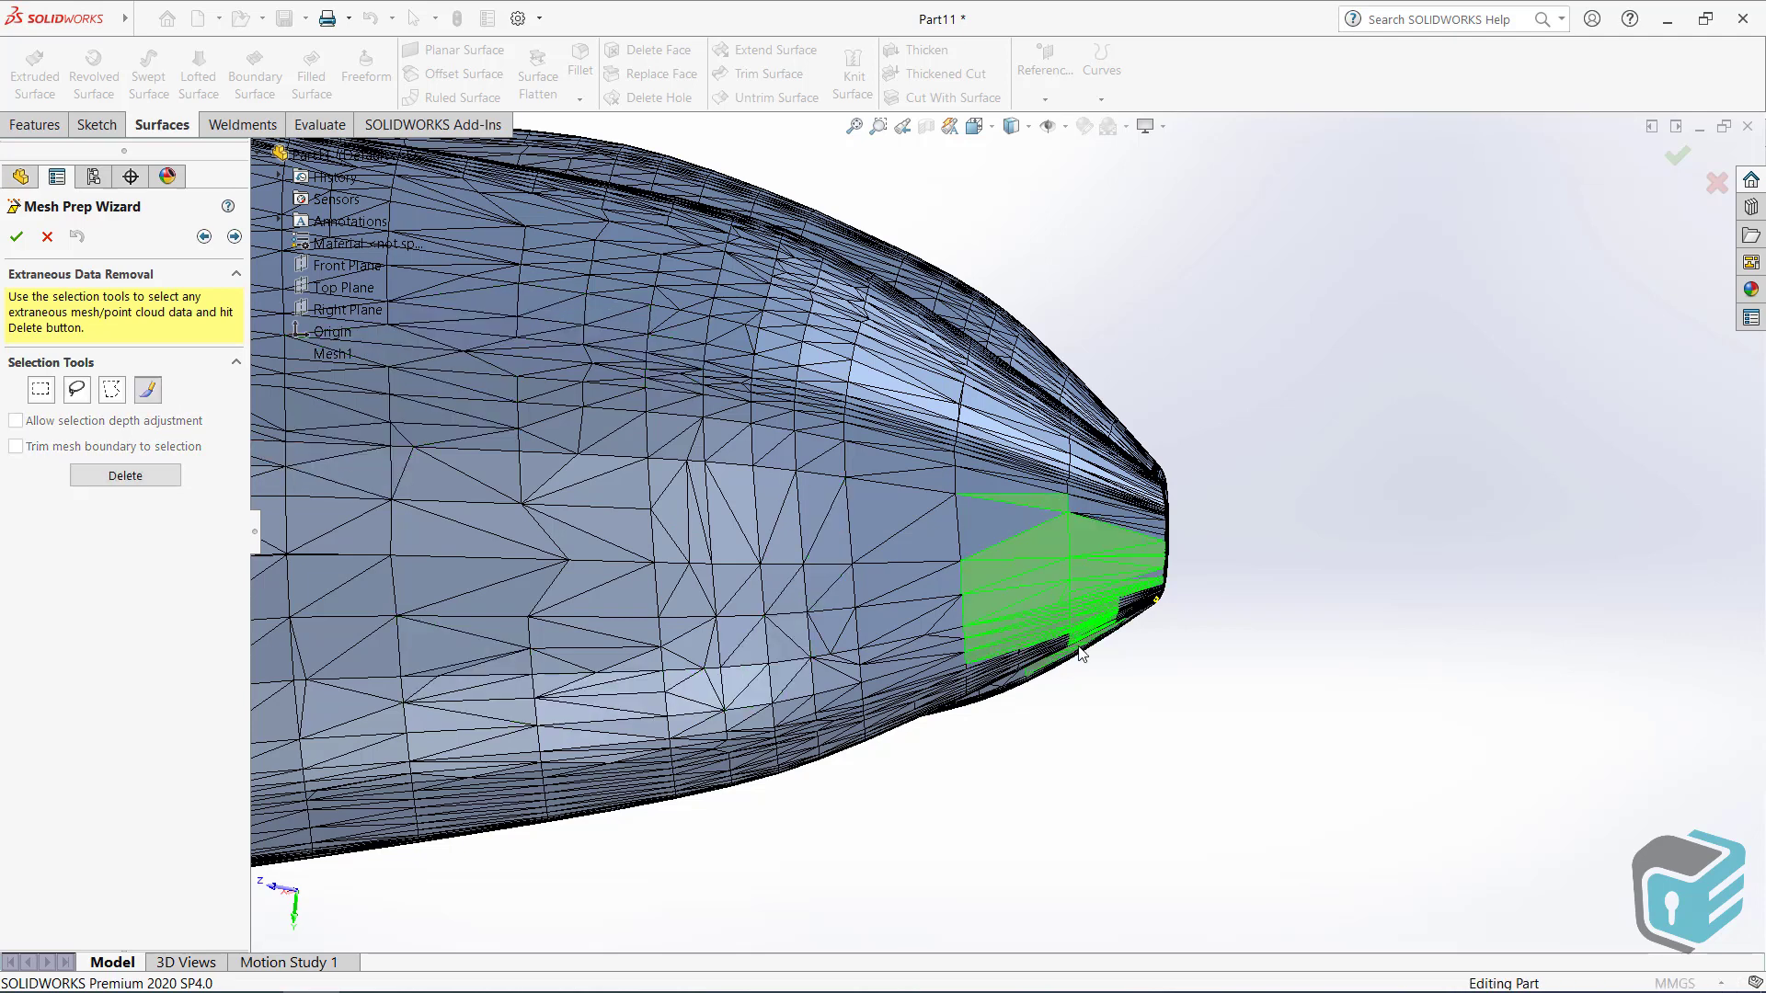
click(1177, 703)
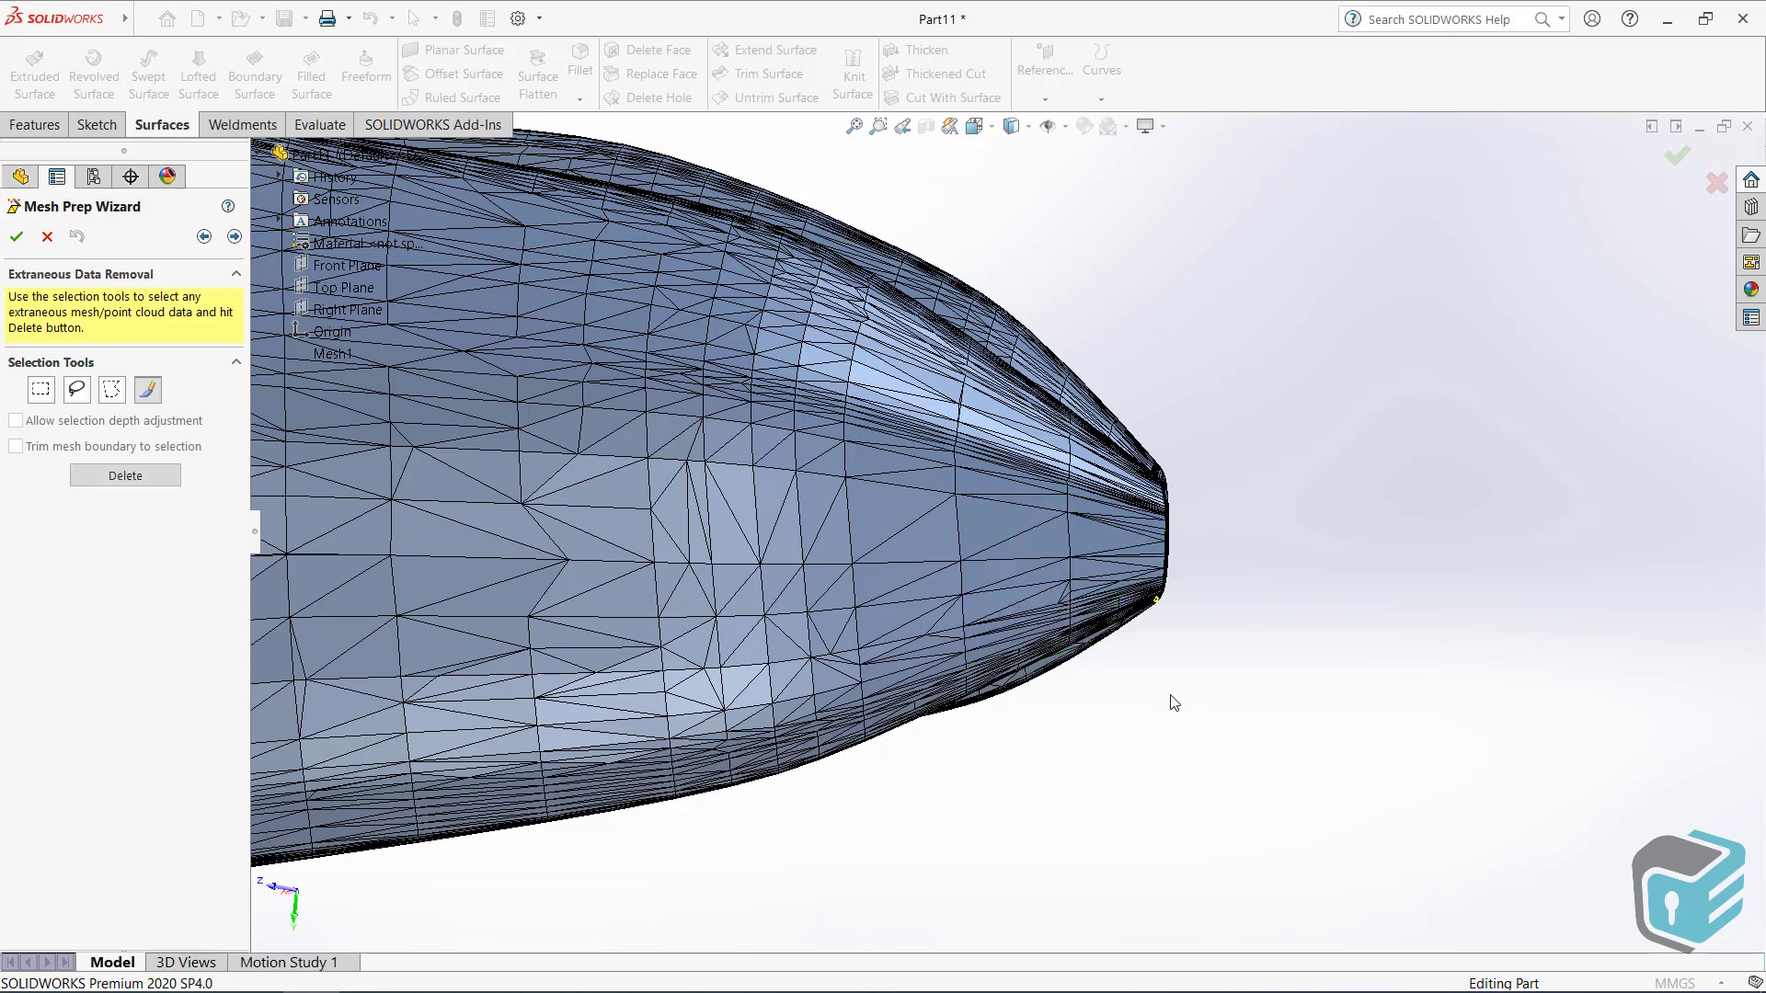
- Box-select the band near the root tip with adjustable selection depth
click(32, 400)
click(15, 422)
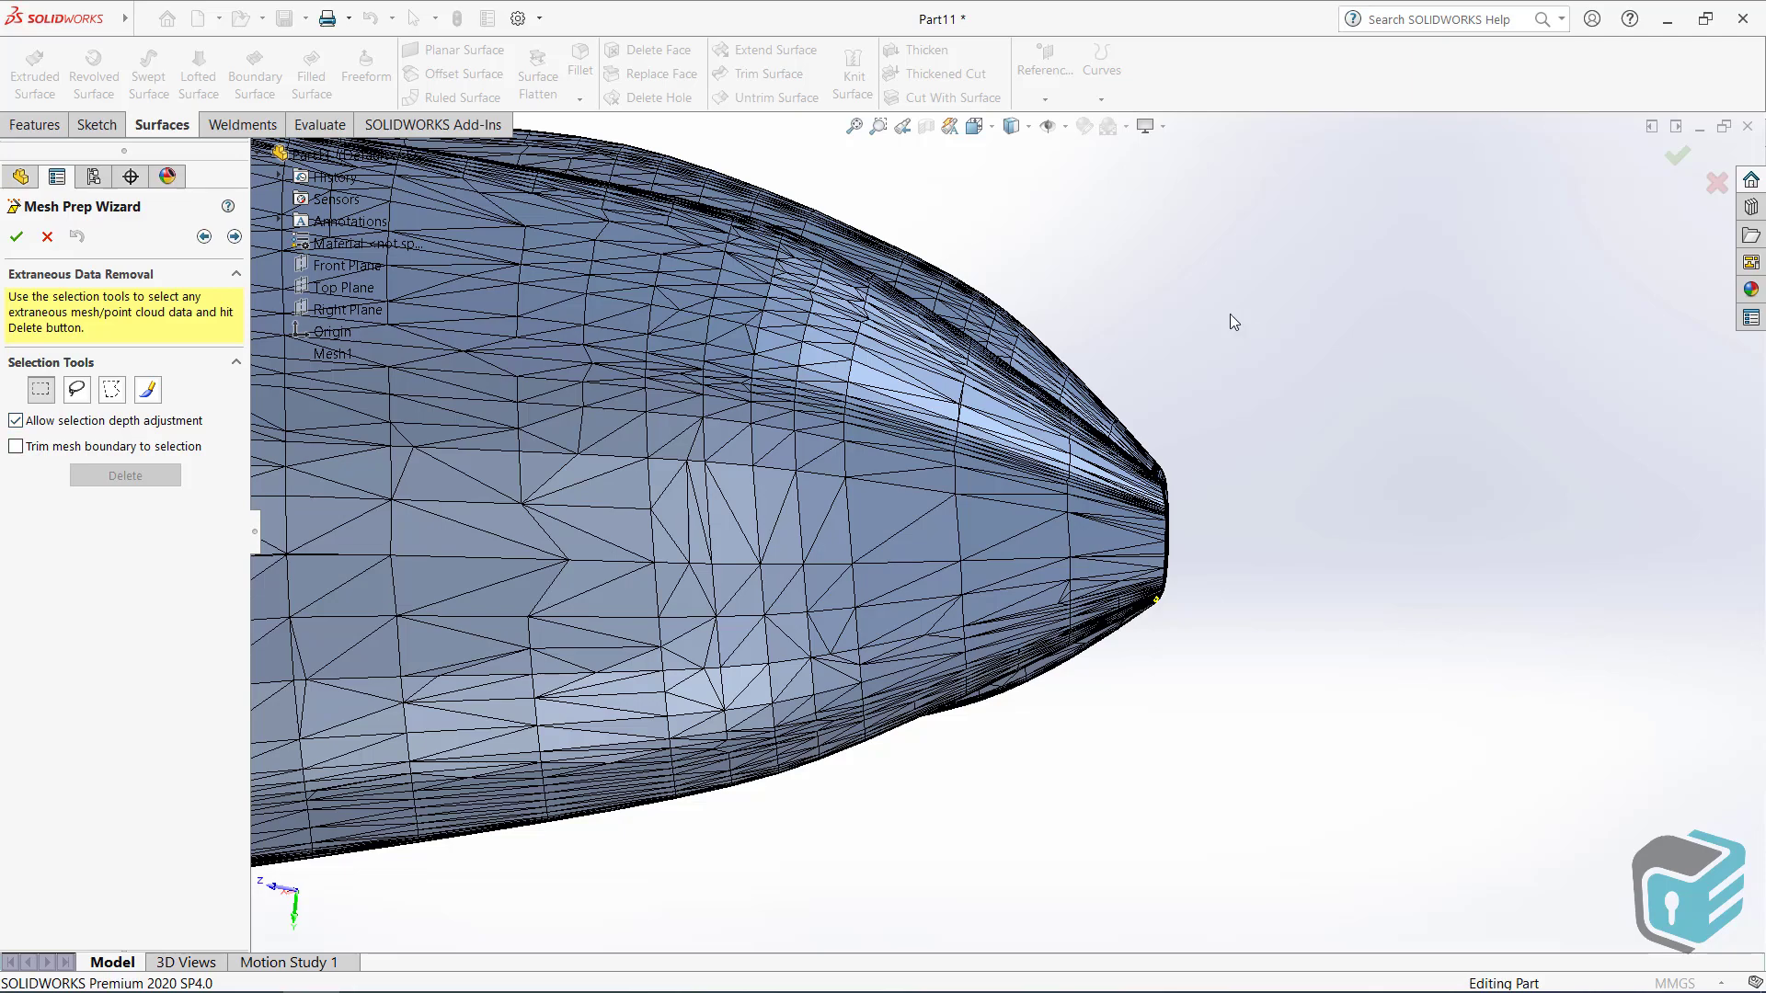
drag(1042, 674, 1001, 789)
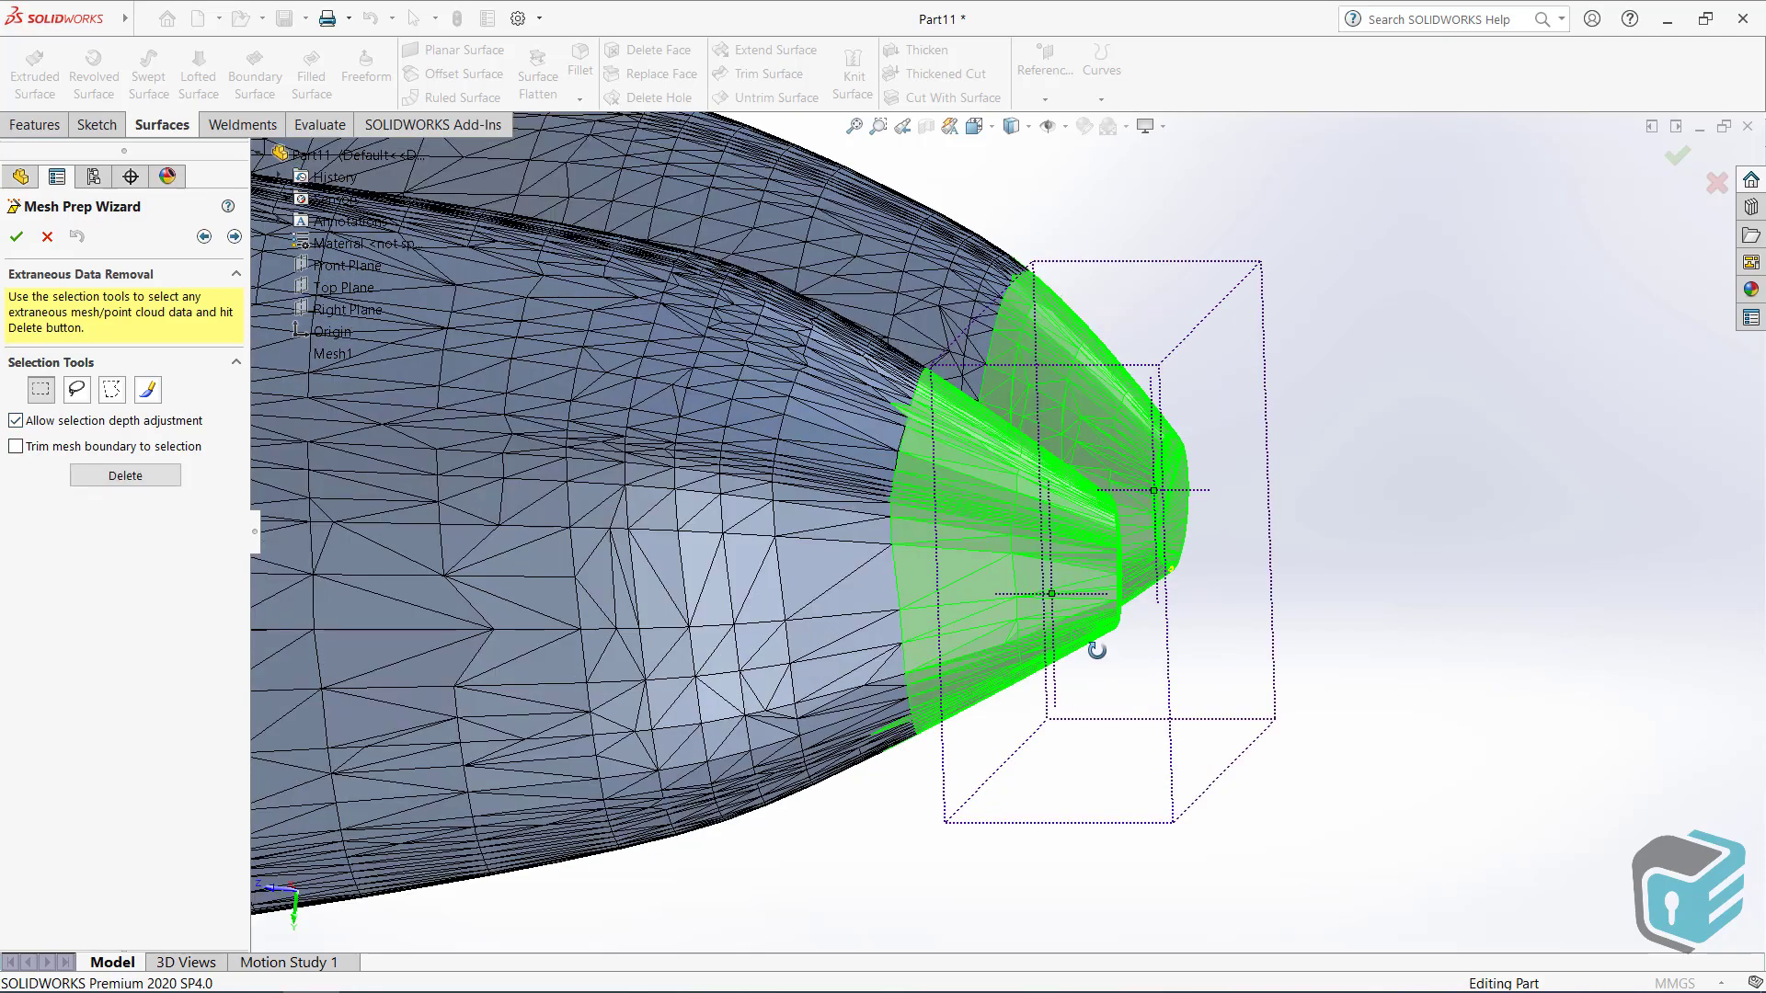
mouse_move(1099, 662)
middle_down()
mouse_move(1053, 689)
mouse_move(1113, 535)
middle_up()
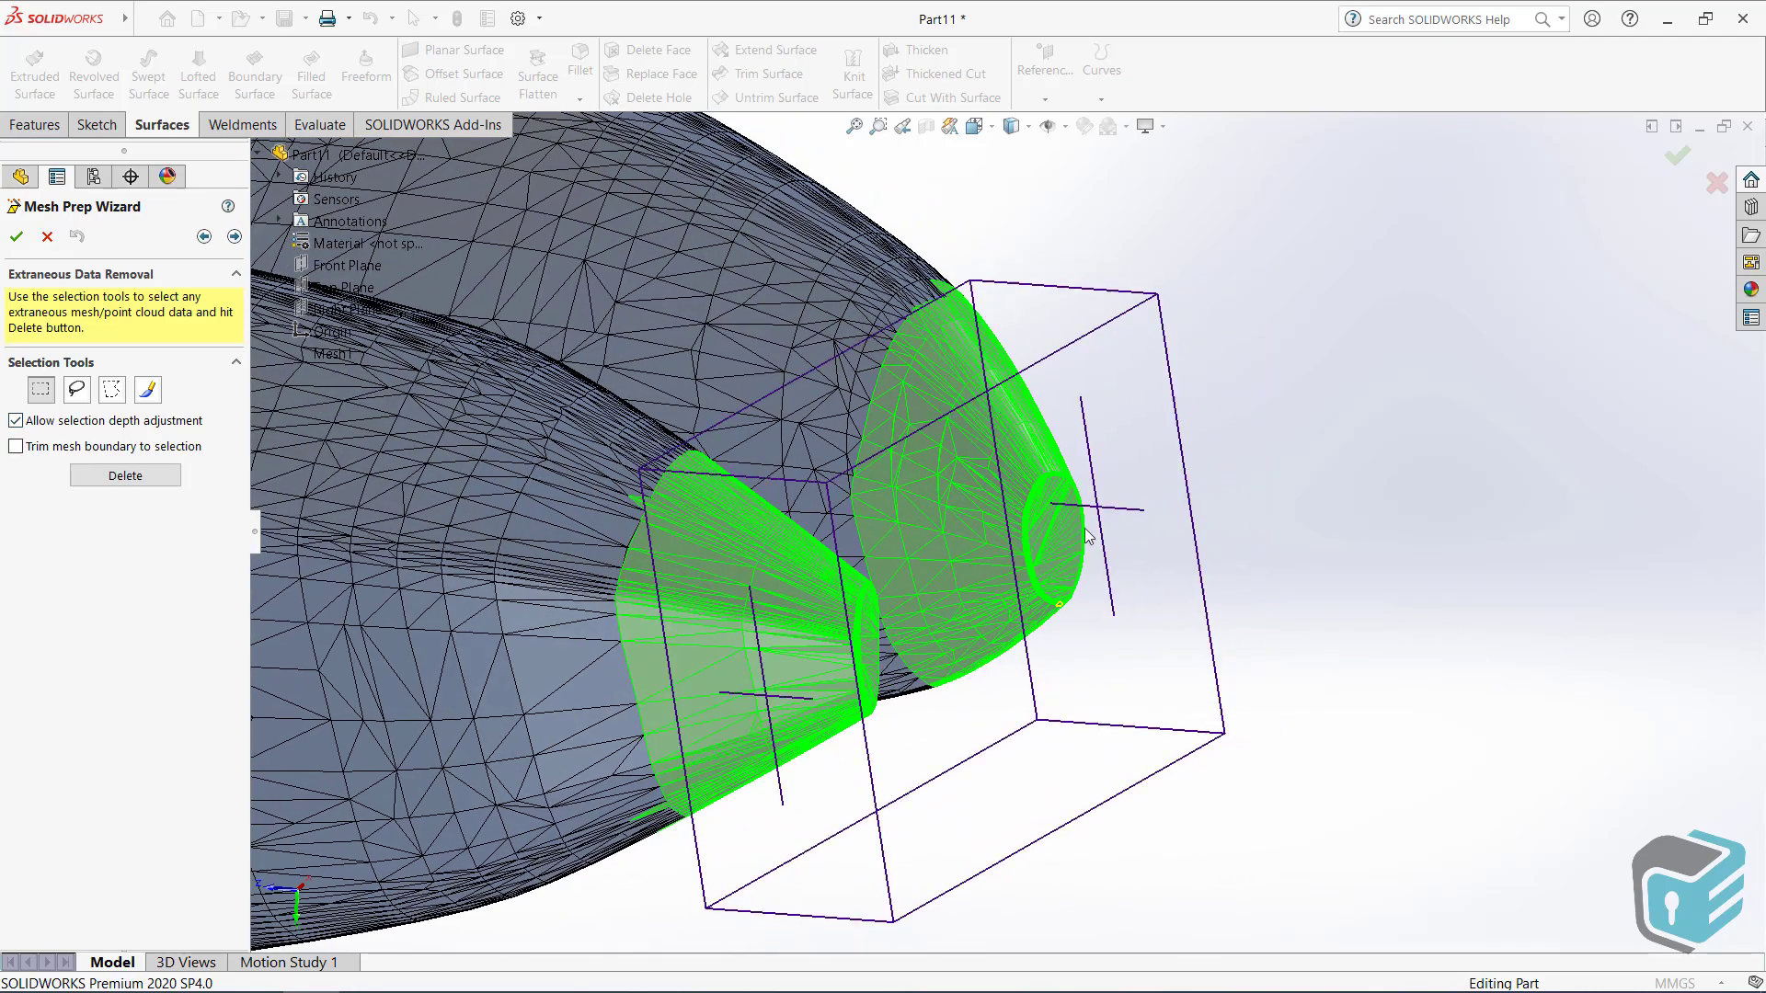
drag(1106, 502, 894, 644)
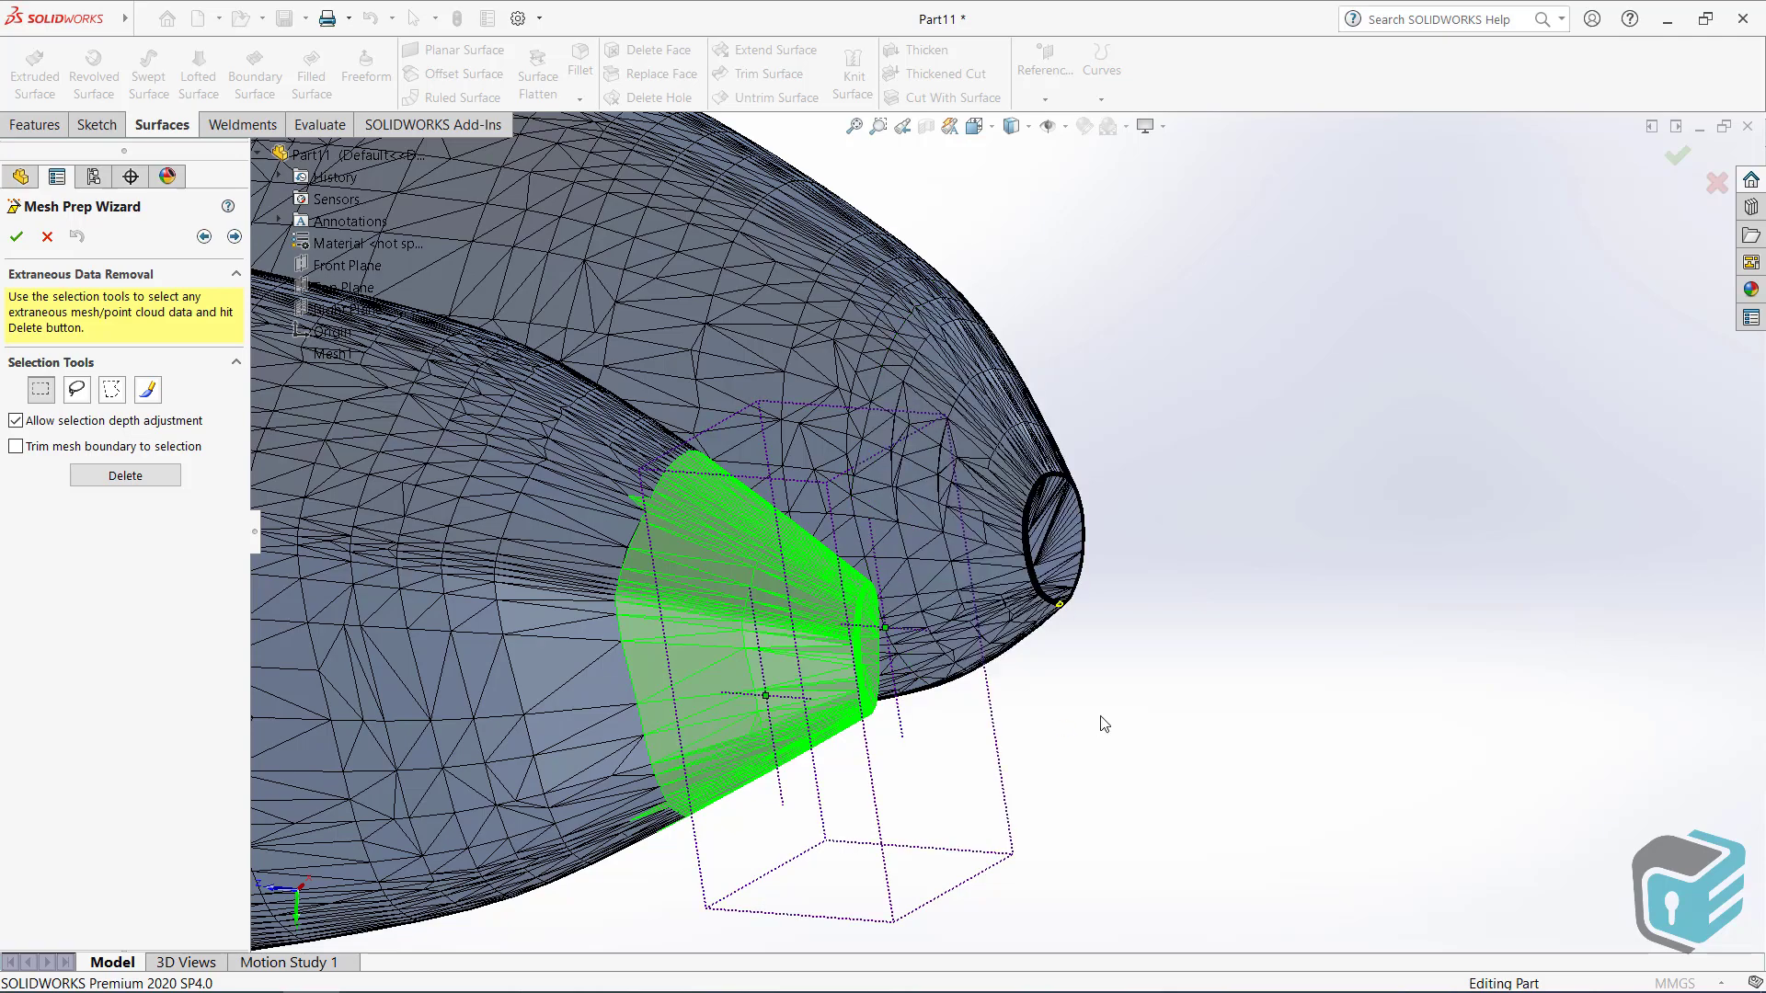
- With Trim mesh boundary to selection on, delete the selected root-tip mesh
click(41, 449)
middle_drag(878, 603, 1024, 494)
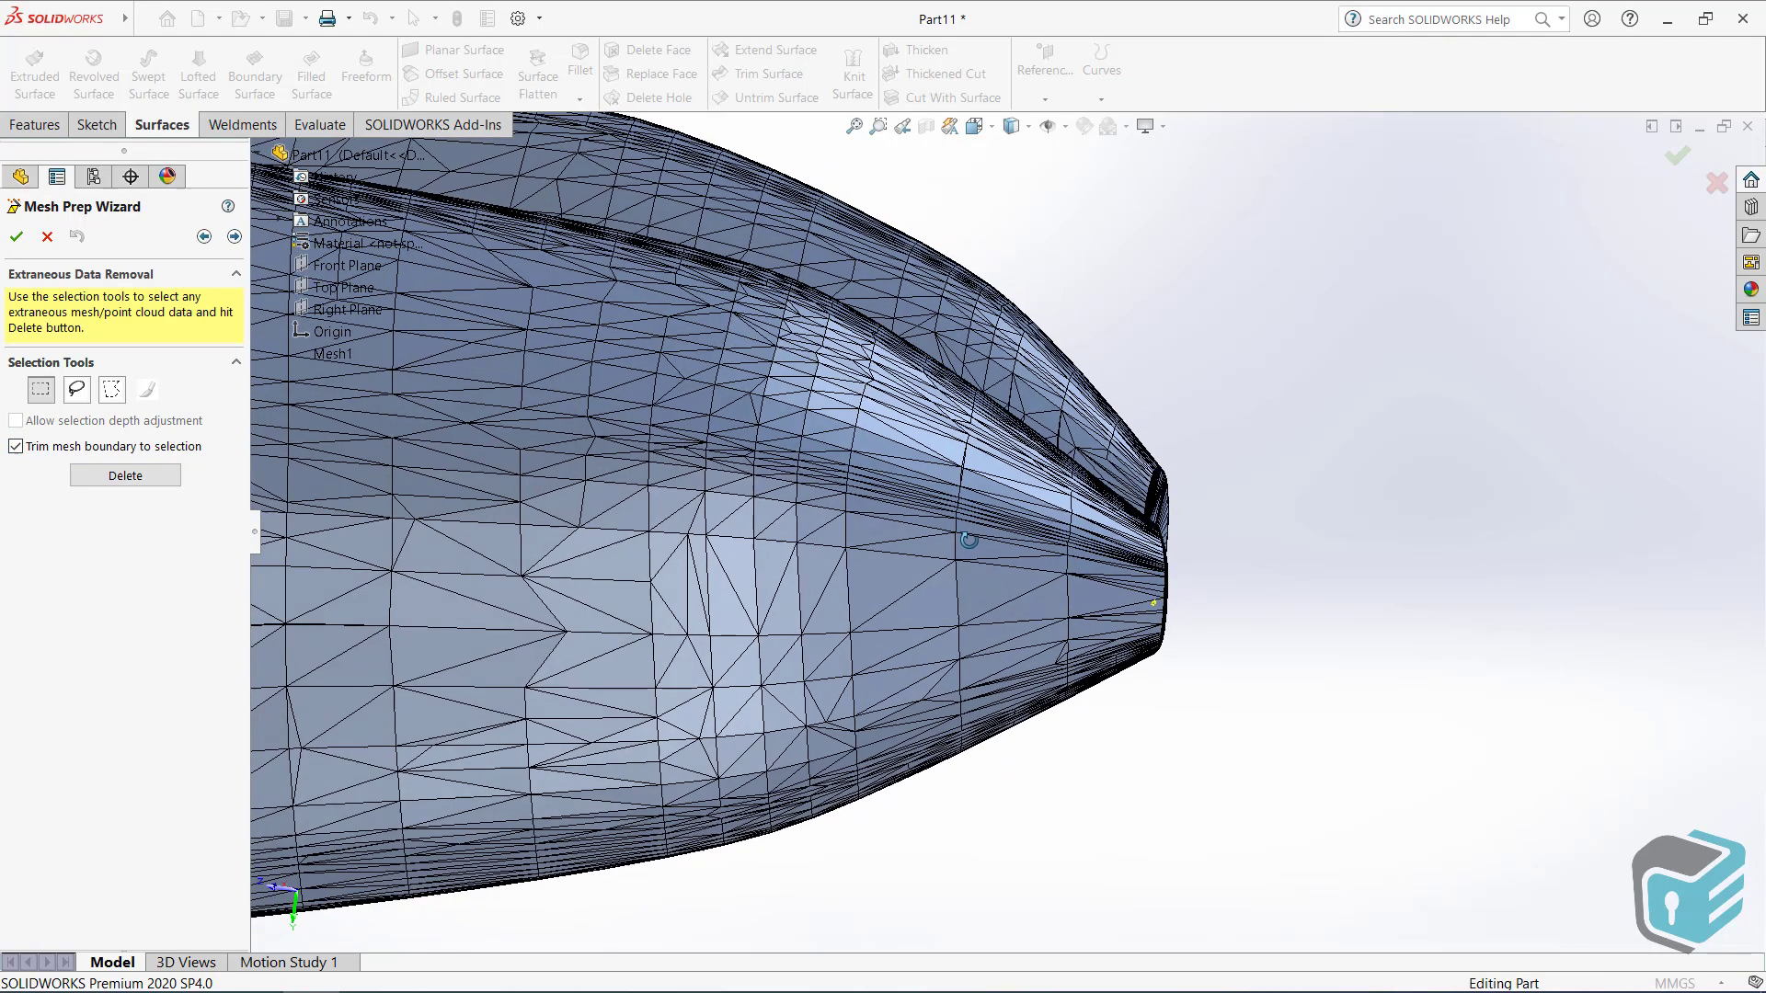
scroll(1187, 497, down, 2)
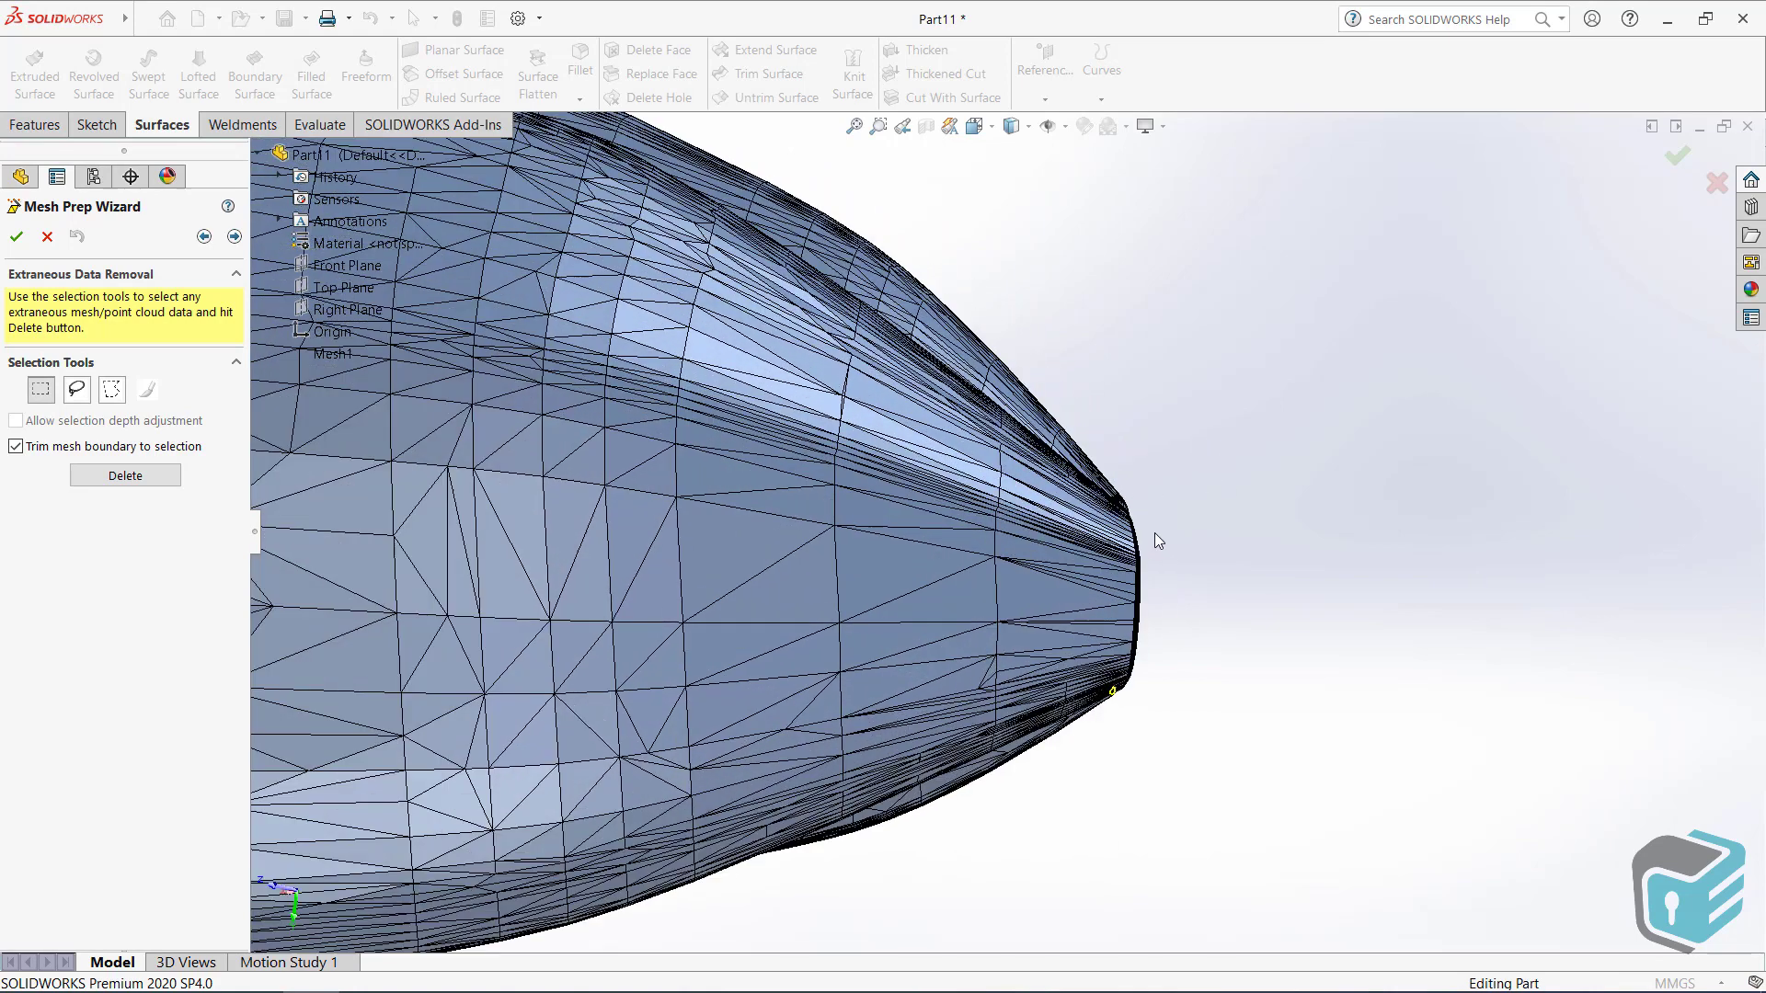
drag(1081, 699, 1088, 760)
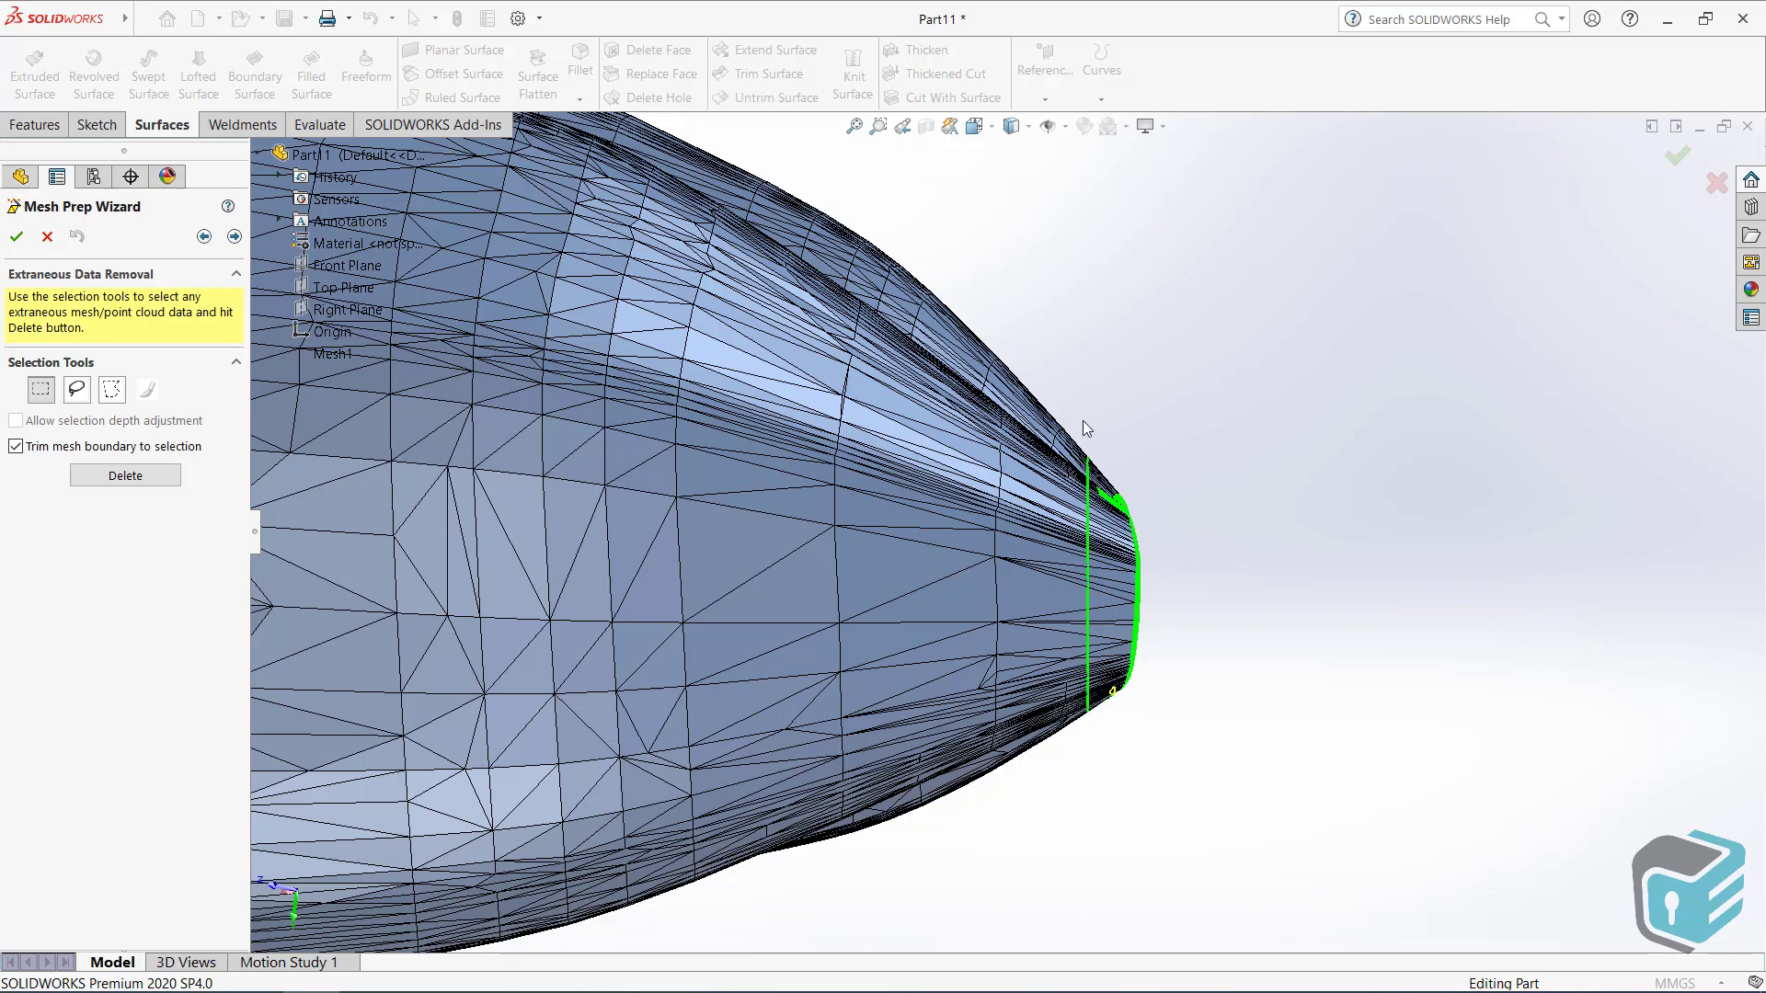
click(150, 475)
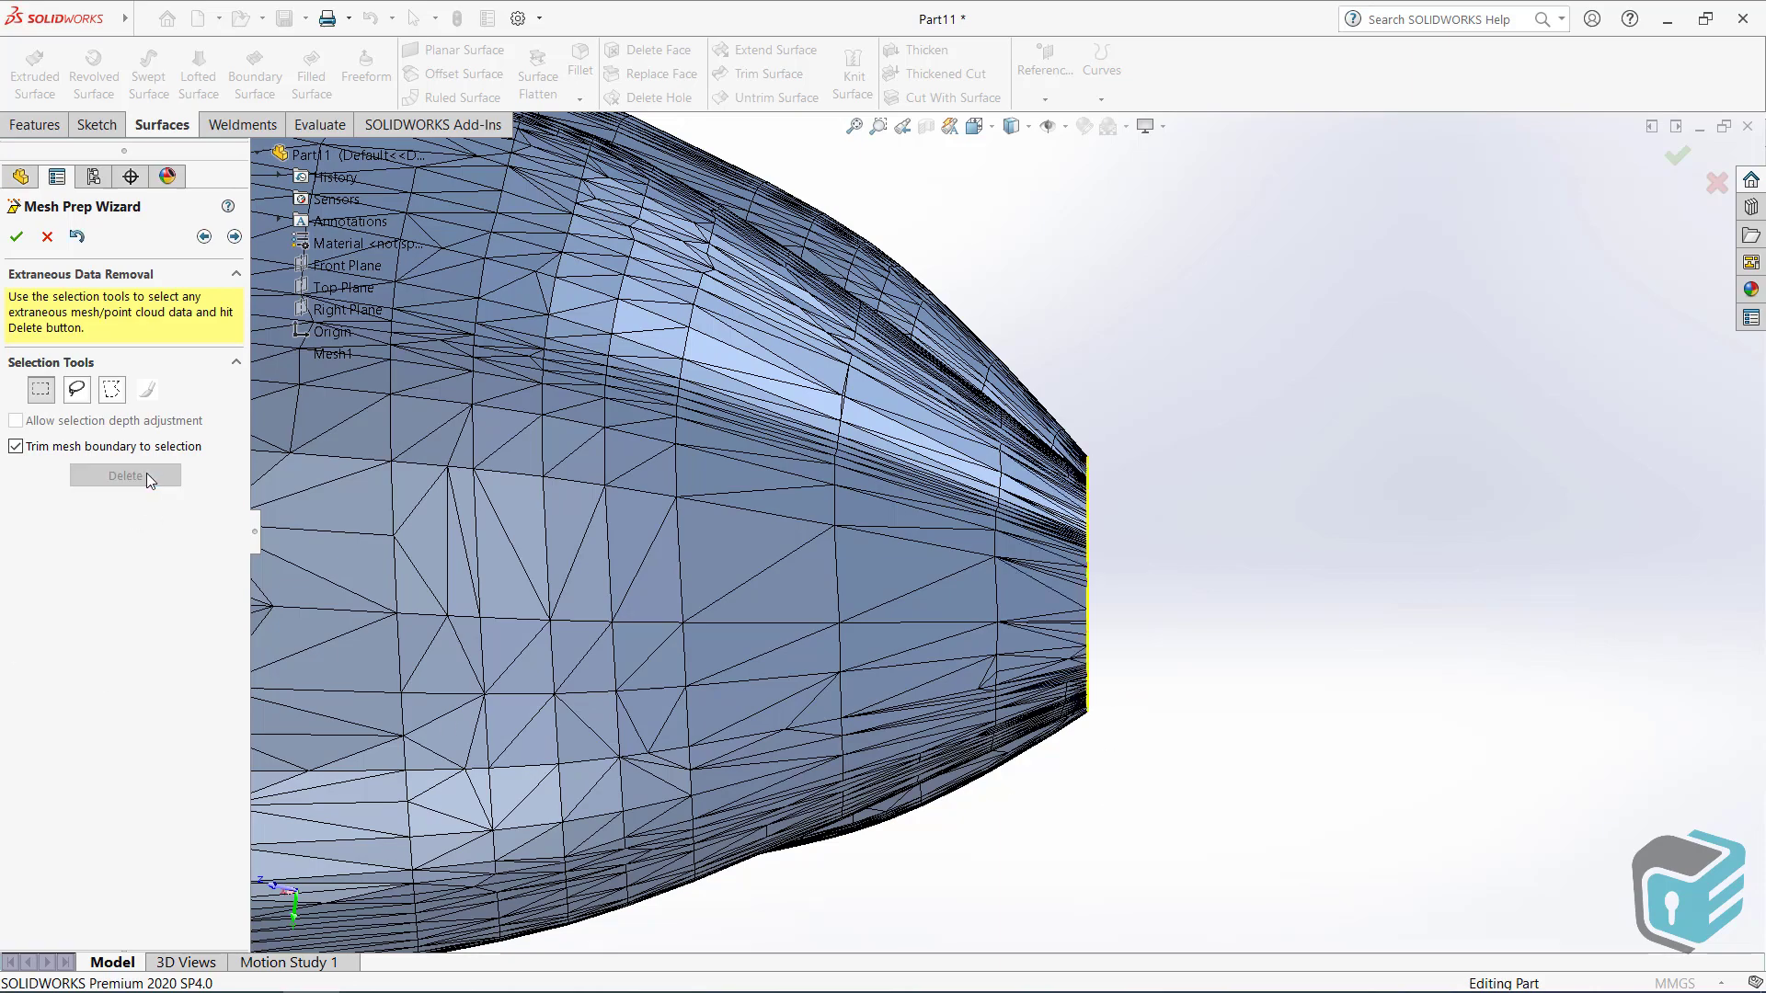
- Orbit and zoom to inspect the open holes at both root ends
middle_drag(982, 655, 797, 555)
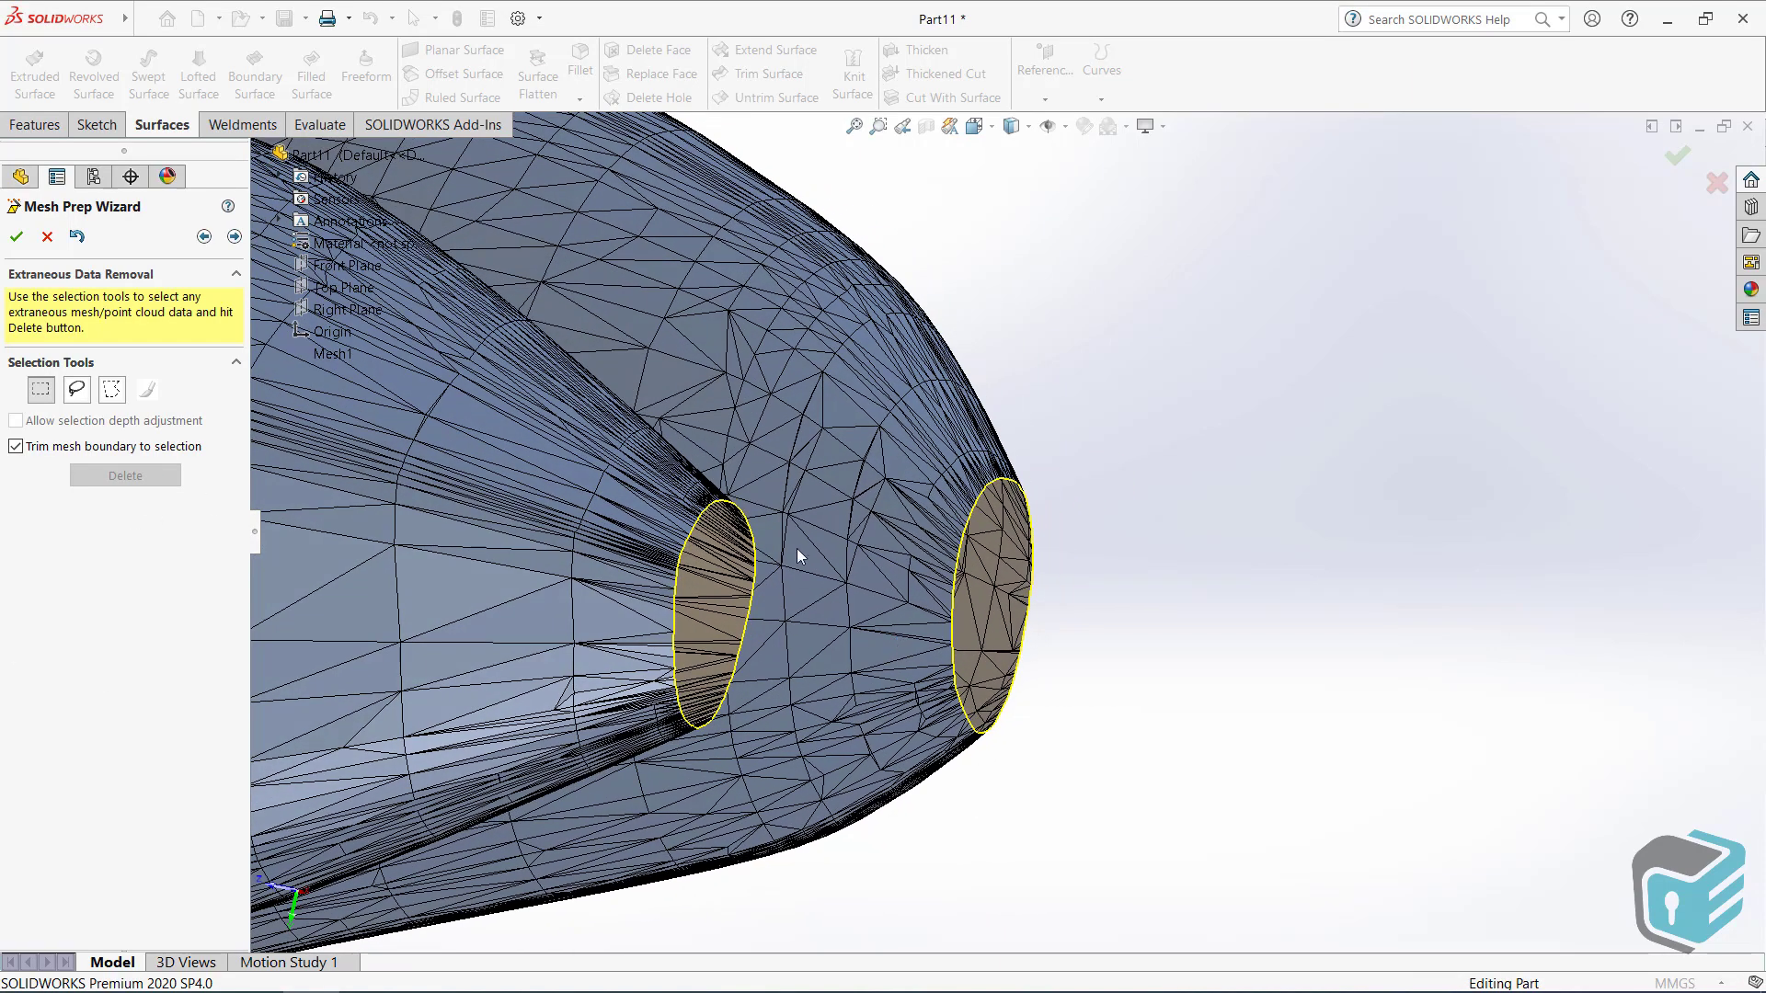
scroll(804, 657, up, 5)
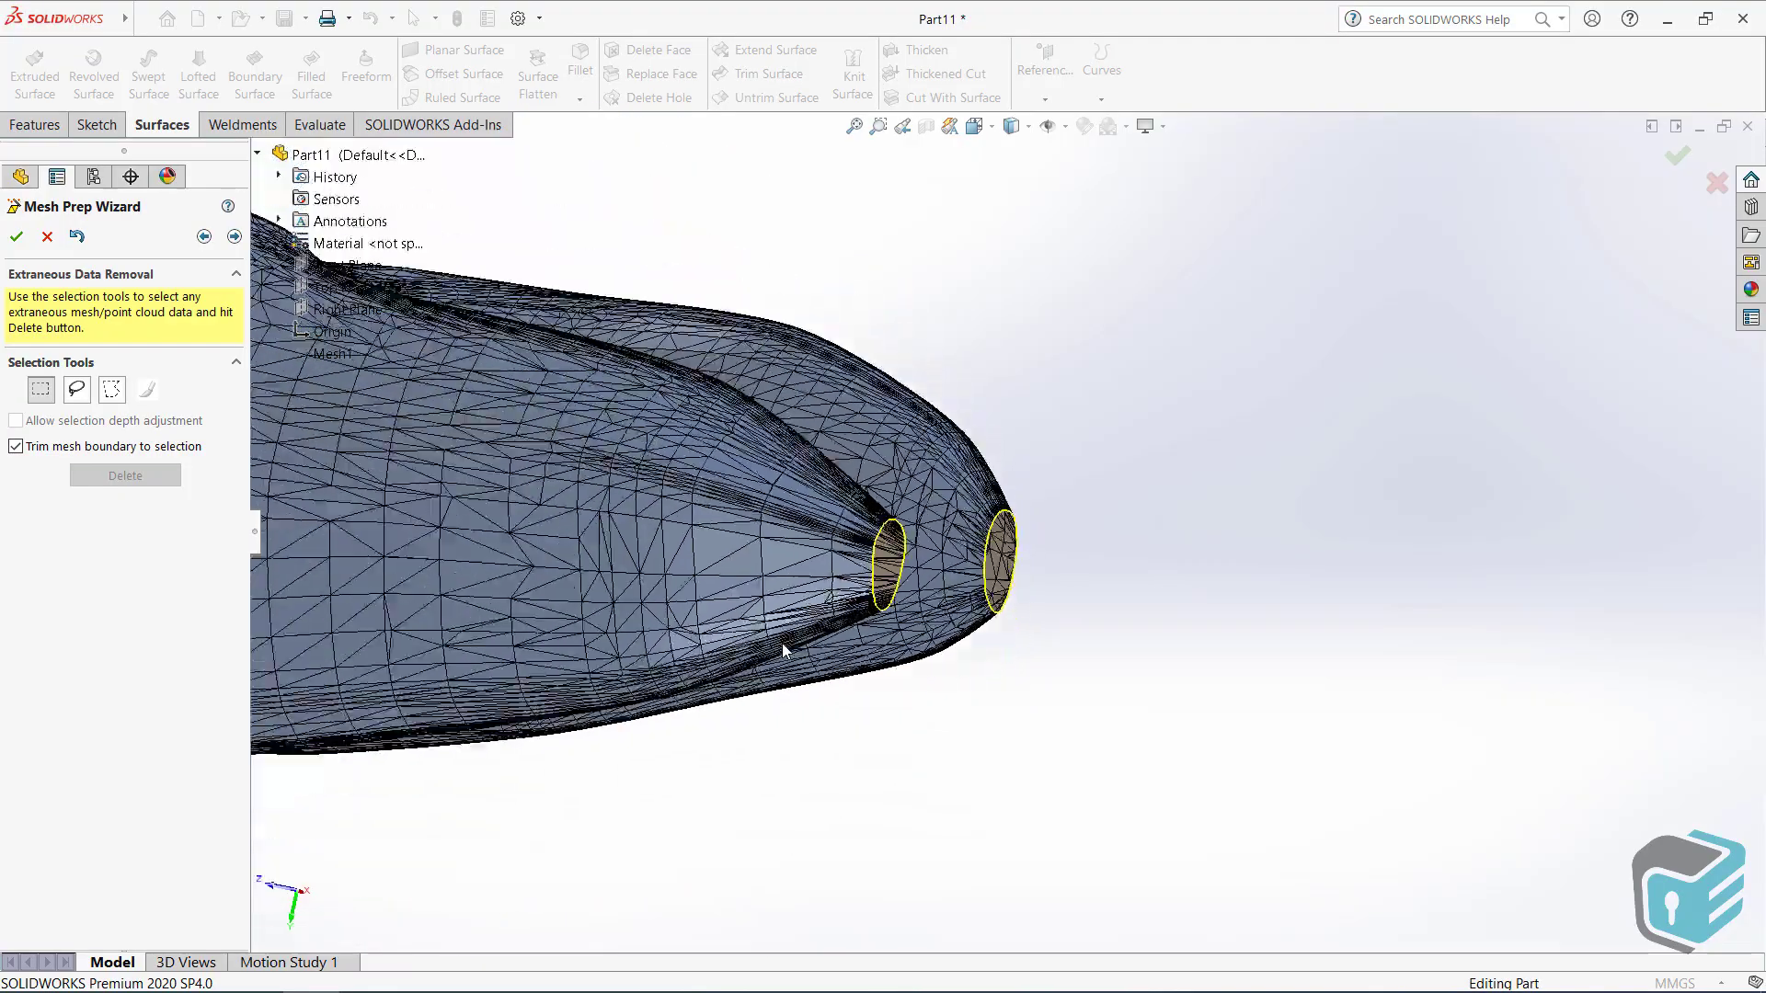
mouse_move(782, 643)
middle_down()
mouse_move(773, 607)
mouse_move(737, 591)
middle_up()
scroll(737, 592, up, 2)
scroll(948, 412, down, 4)
middle_drag(948, 411, 791, 400)
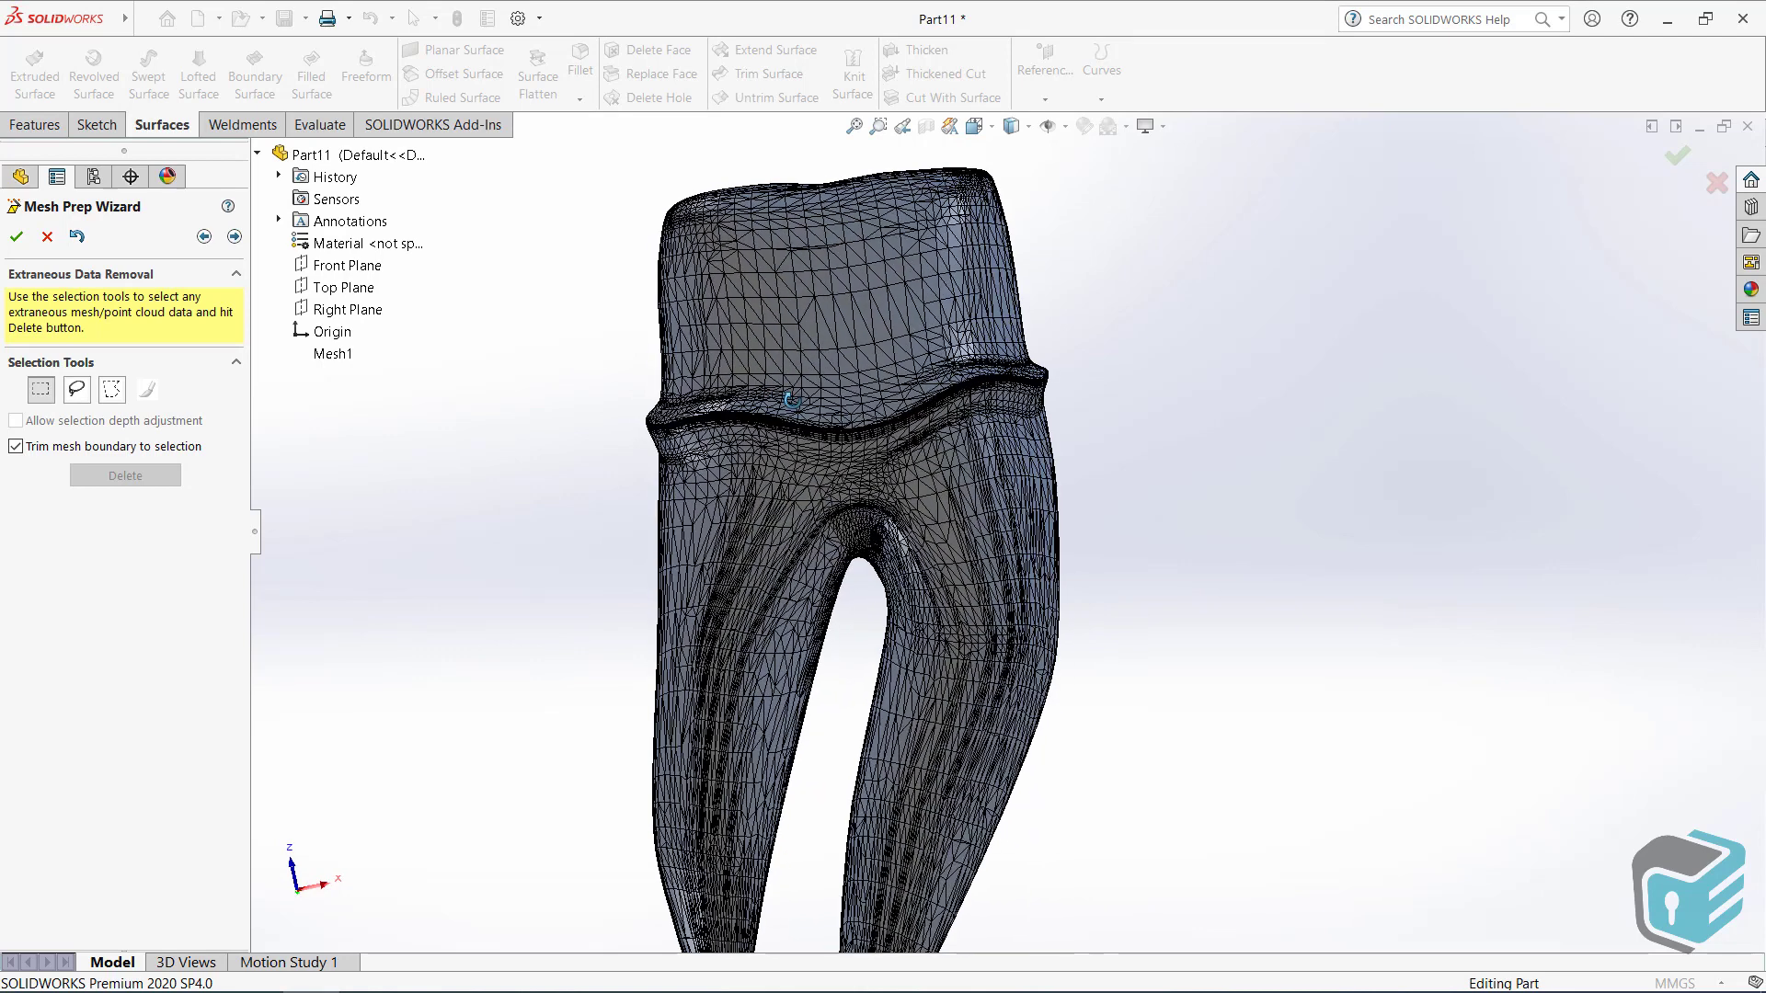
- On the Simplification page, try mesh reductions of 28% and 40%, returning to 28%
click(234, 236)
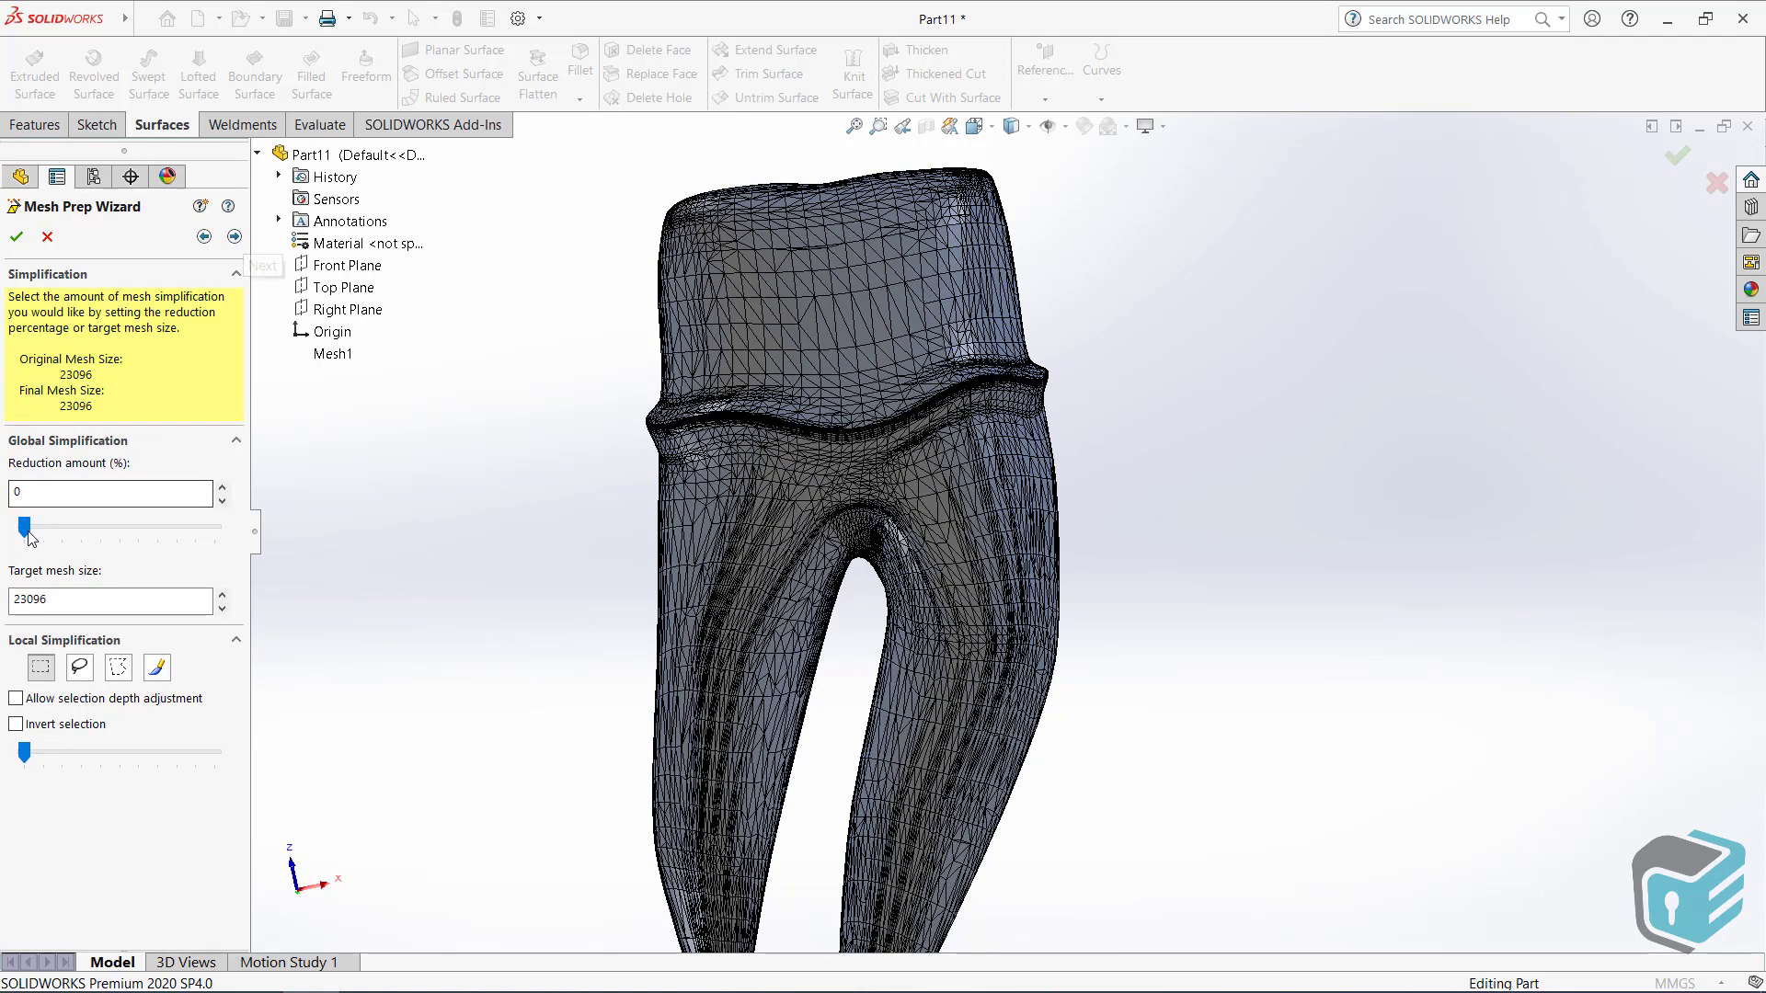
drag(24, 526, 79, 527)
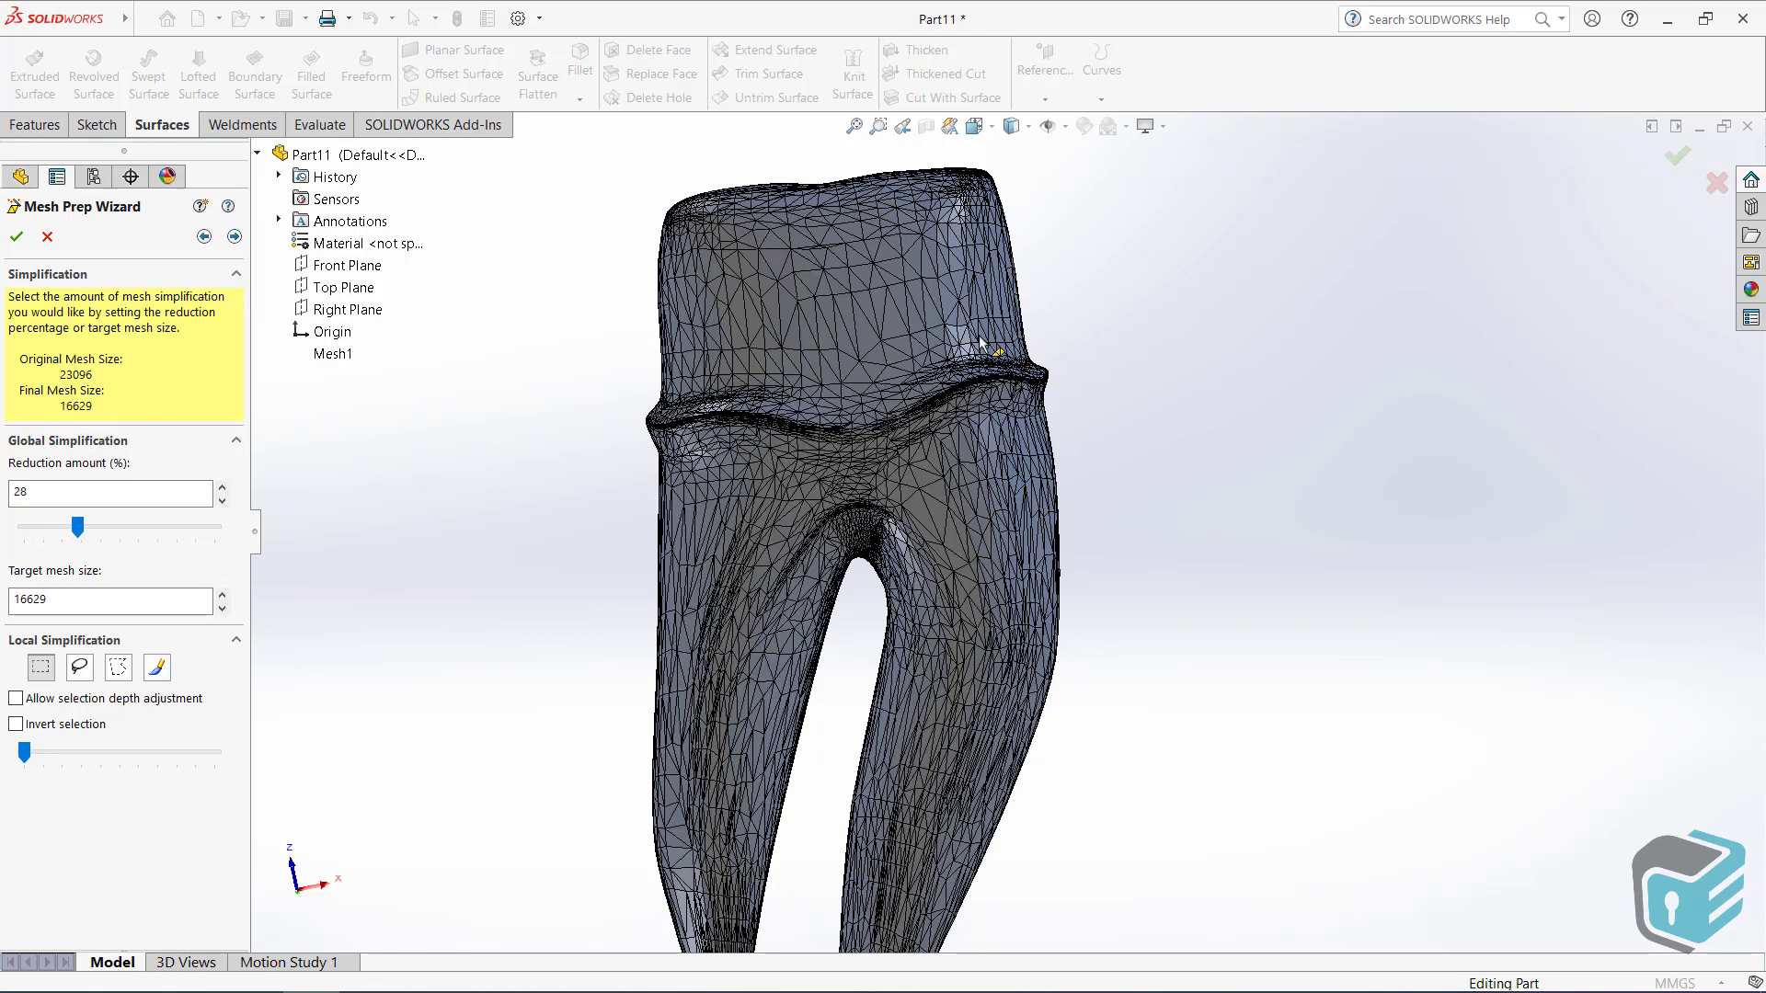
scroll(851, 344, down, 3)
scroll(851, 345, down, 3)
drag(78, 526, 103, 526)
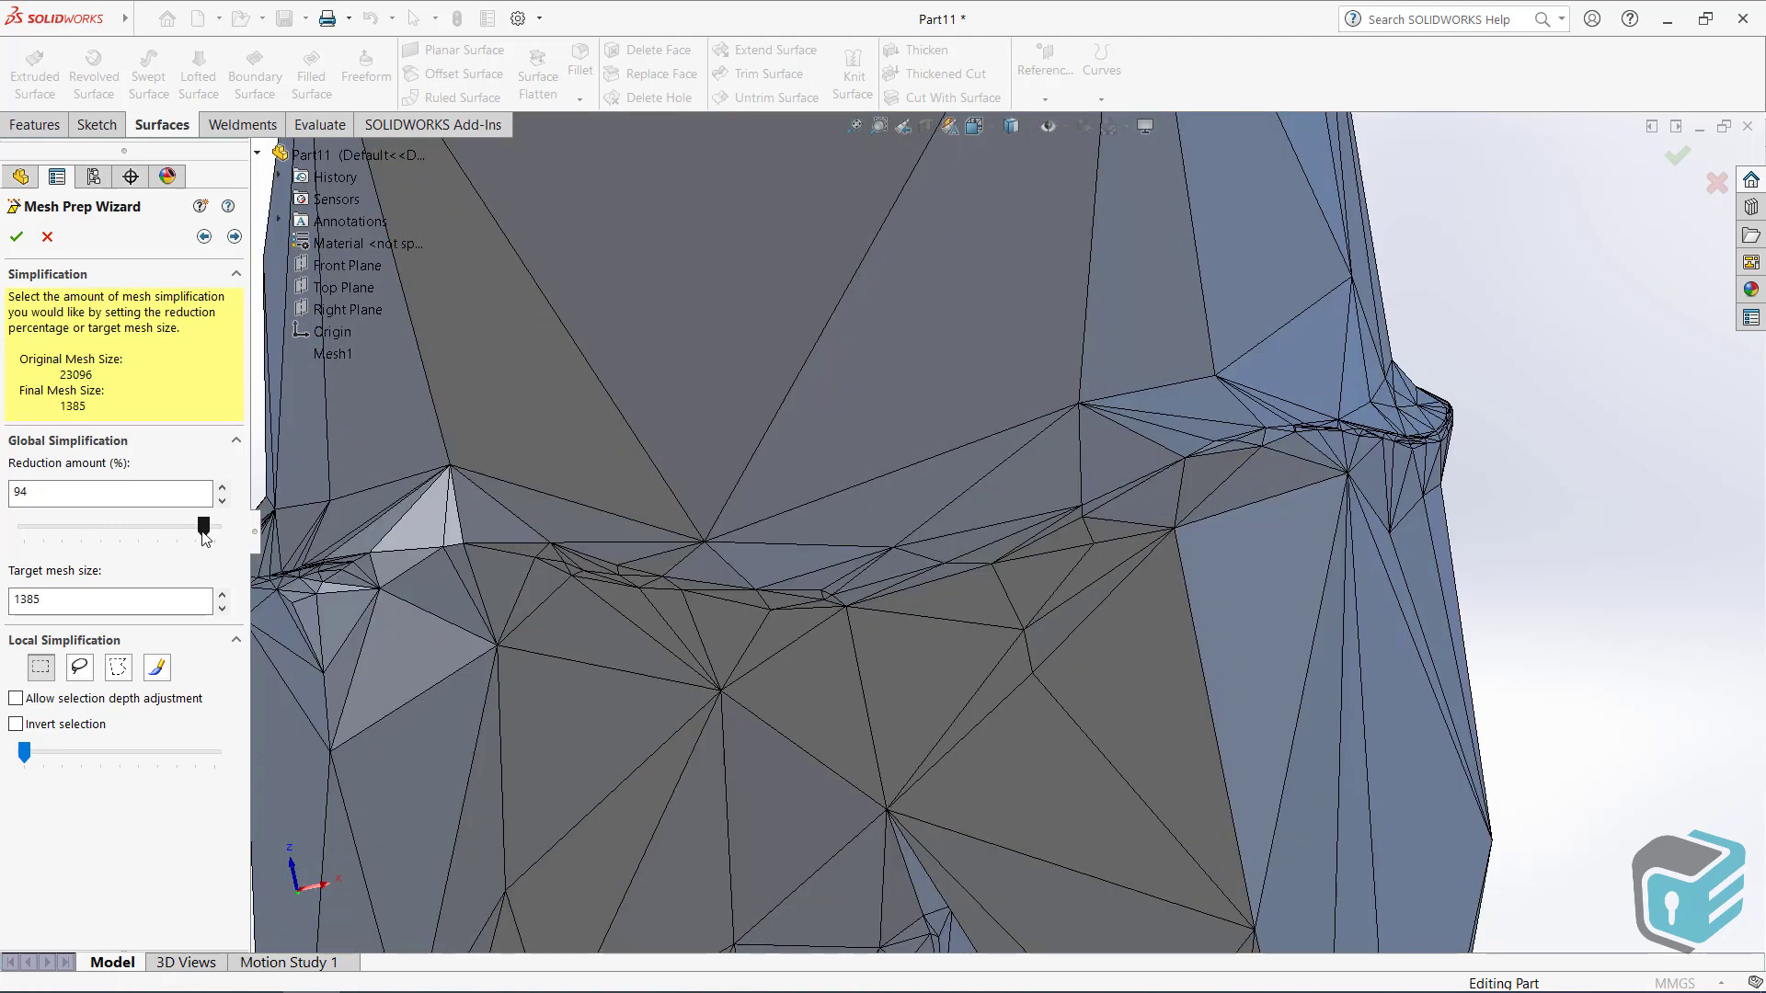
drag(205, 528, 77, 528)
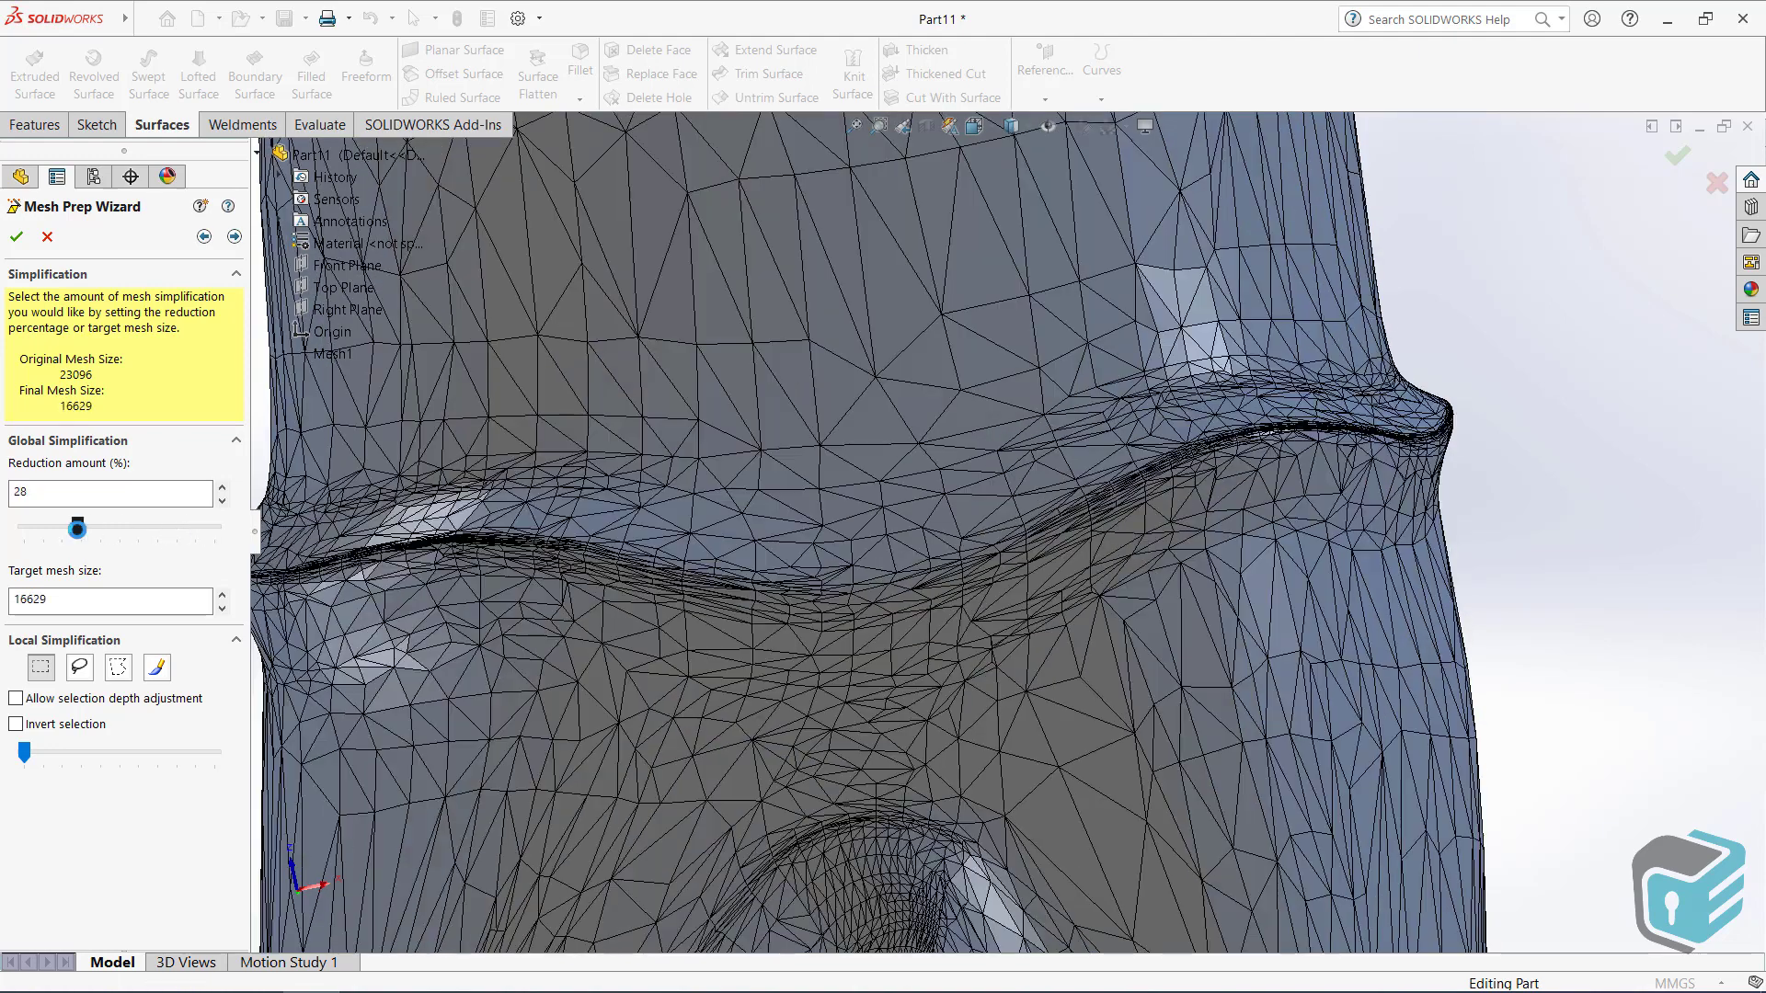
- Set the target mesh size to 17000, about a 26% reduction
drag(57, 600, 2, 610)
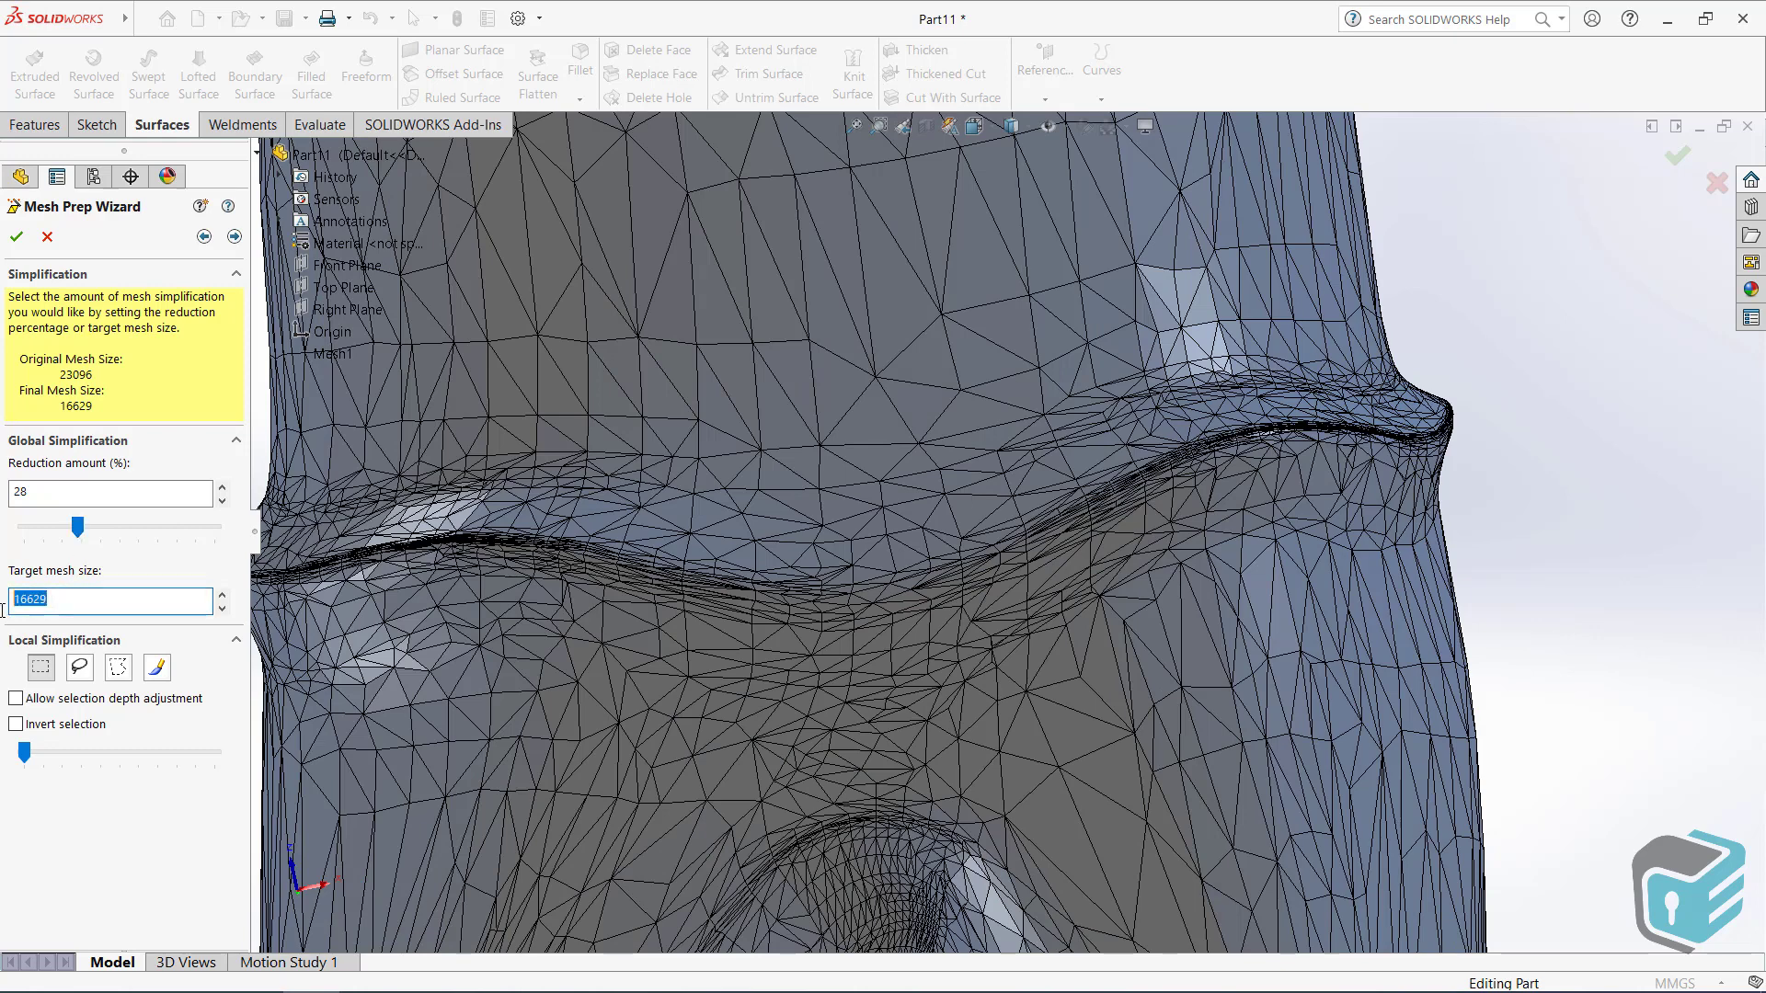
text(17000)
key(Return)
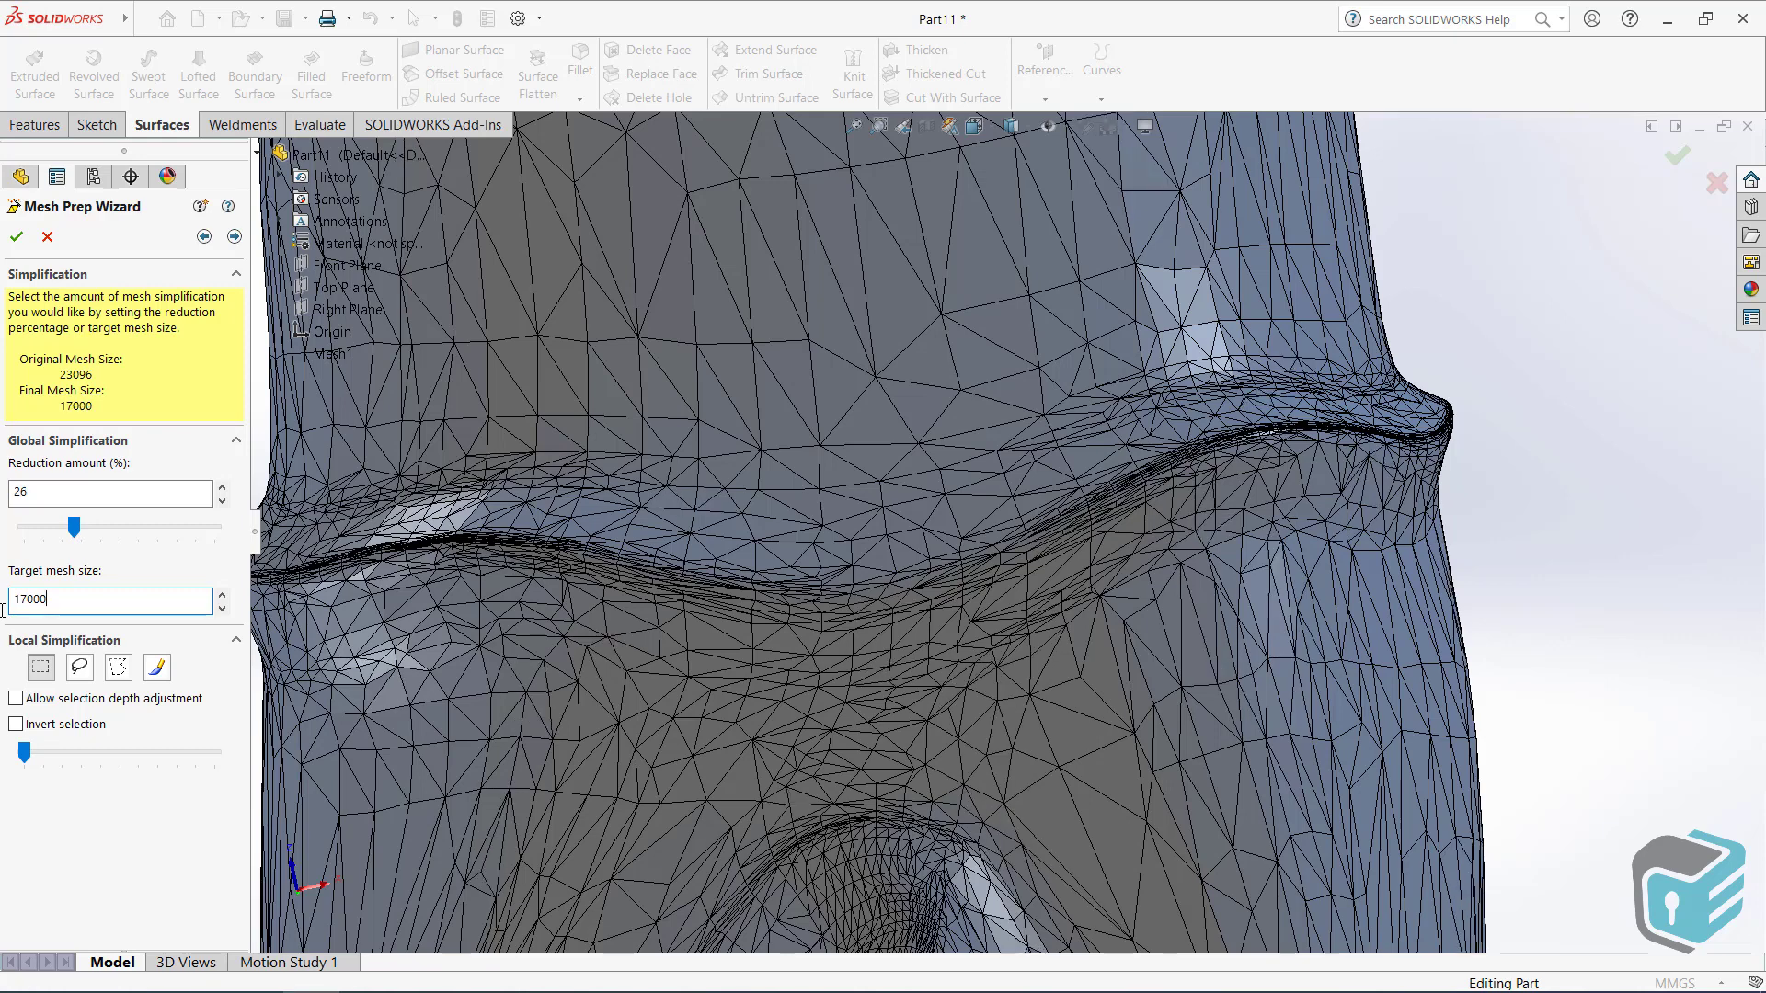
scroll(940, 633, up, 1)
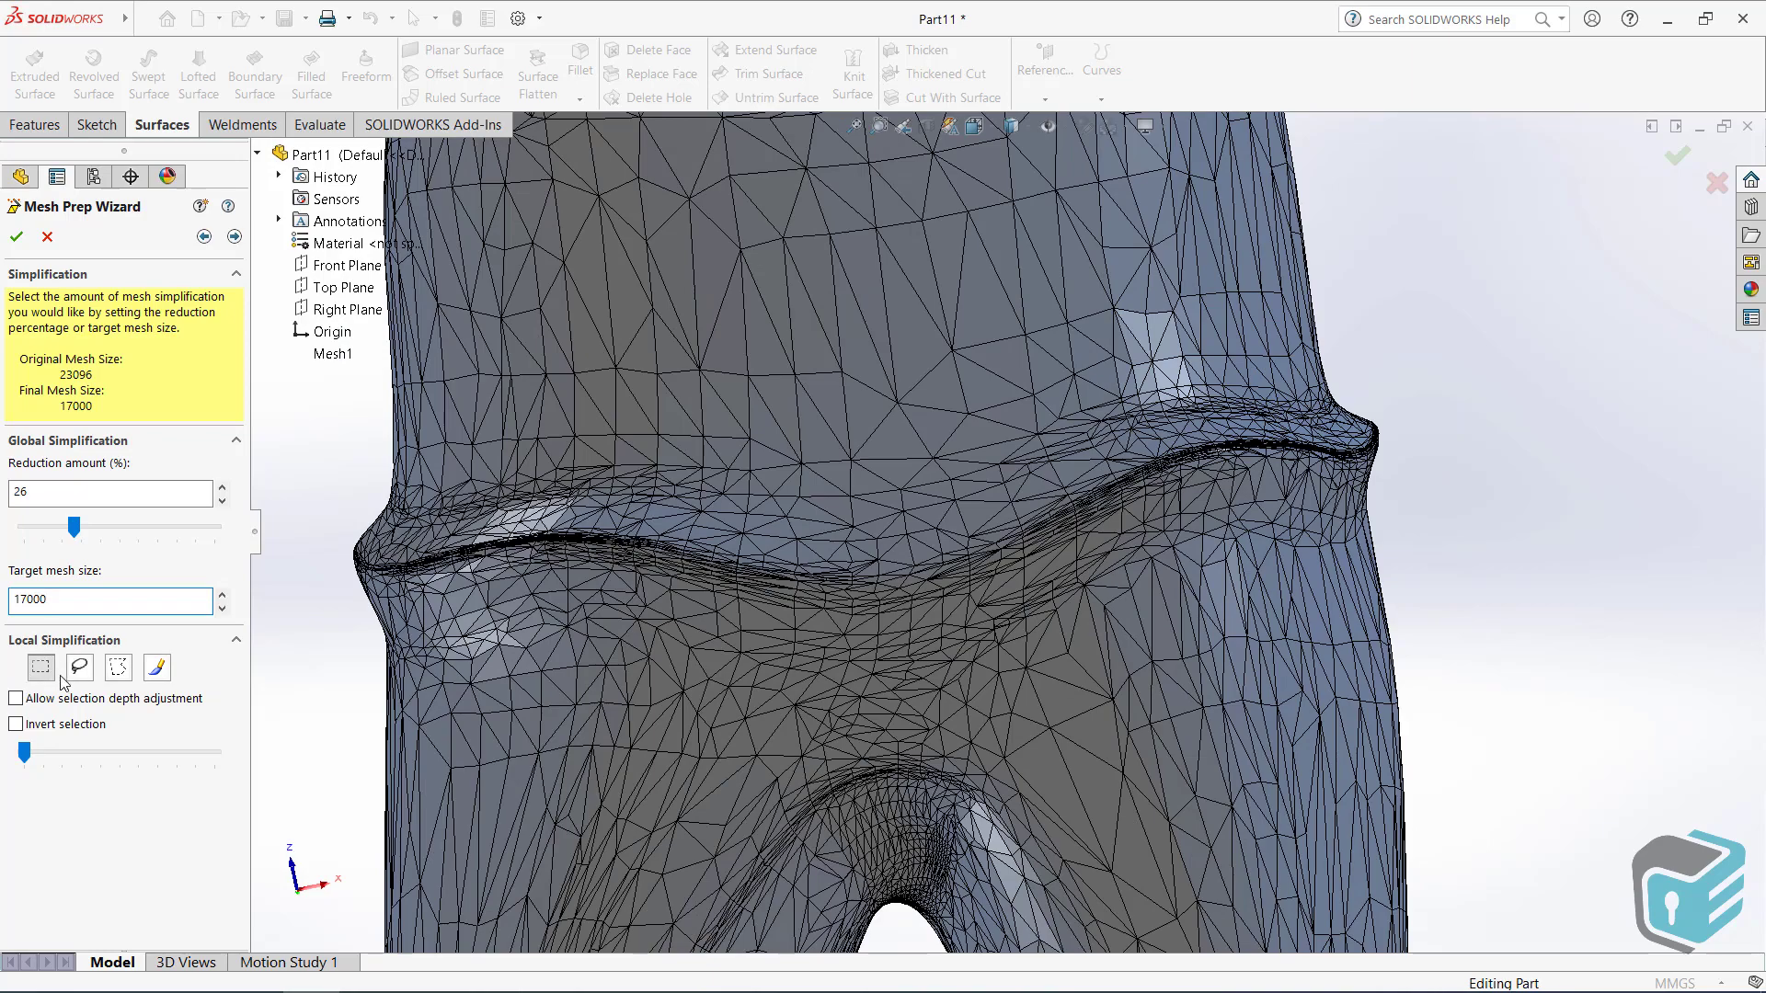
scroll(1202, 776, up, 3)
scroll(1056, 749, up, 1)
scroll(1051, 762, down, 3)
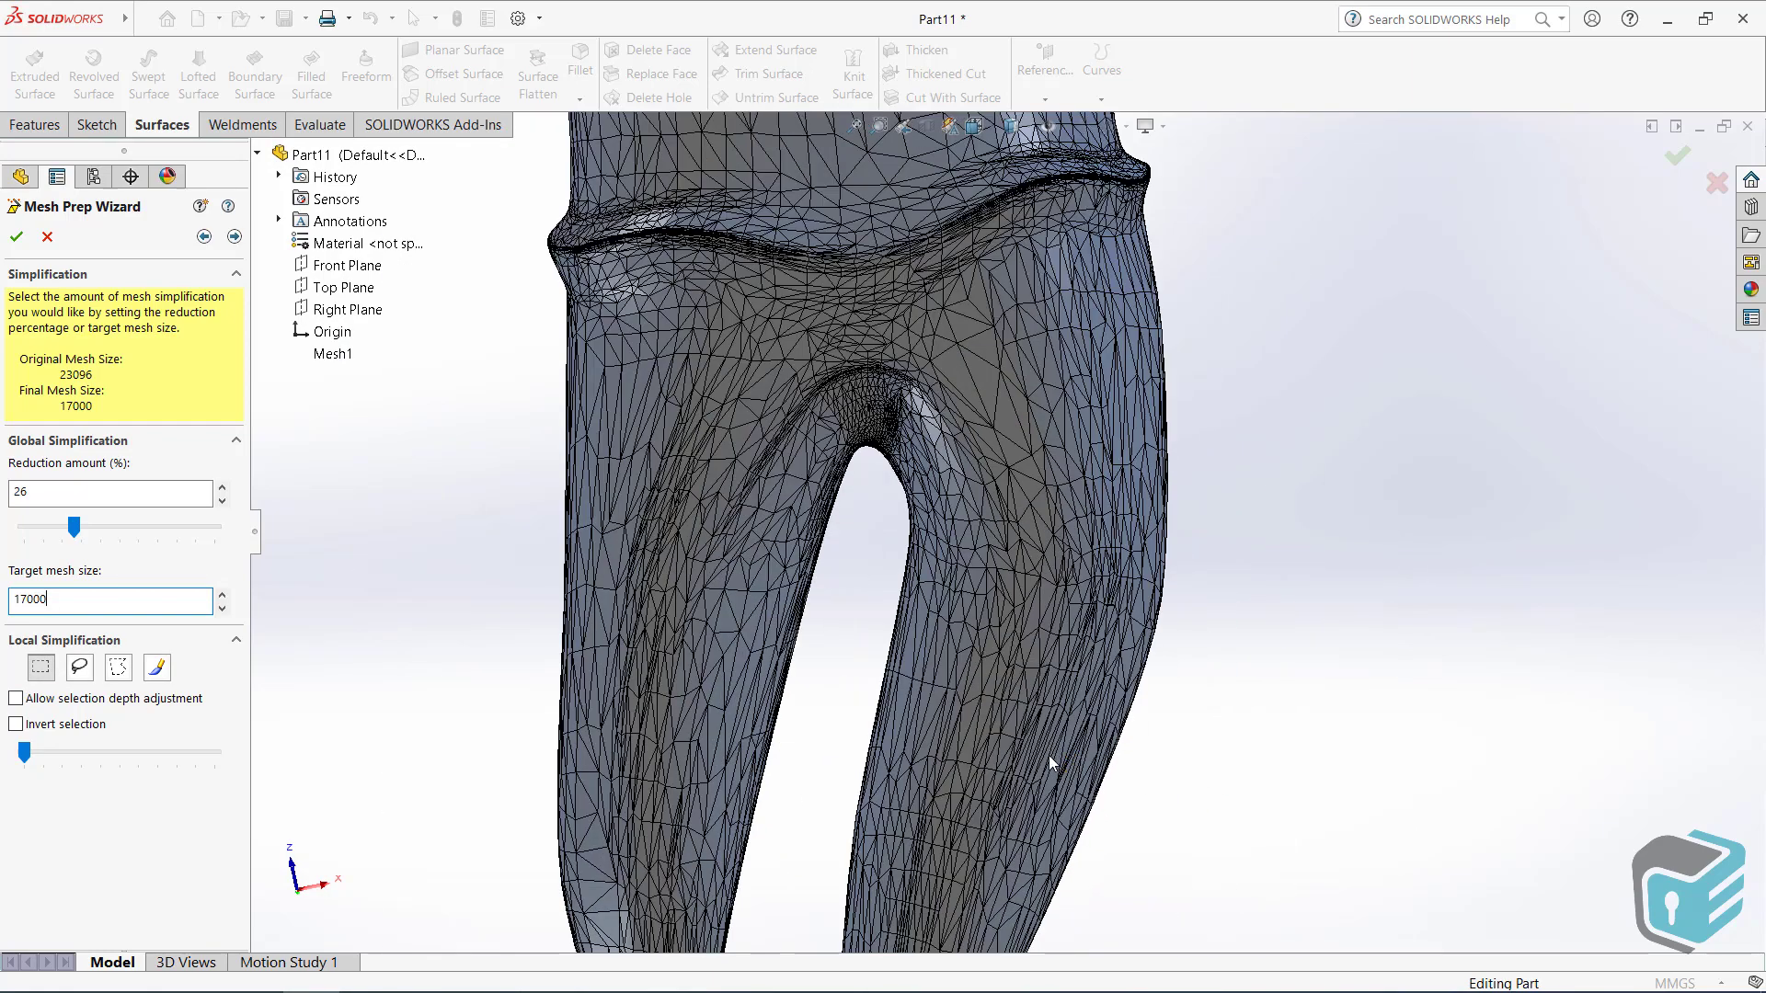
scroll(1051, 762, down, 2)
- Select a patch on the right root, then switch to lasso and view the underside
drag(1319, 607, 934, 831)
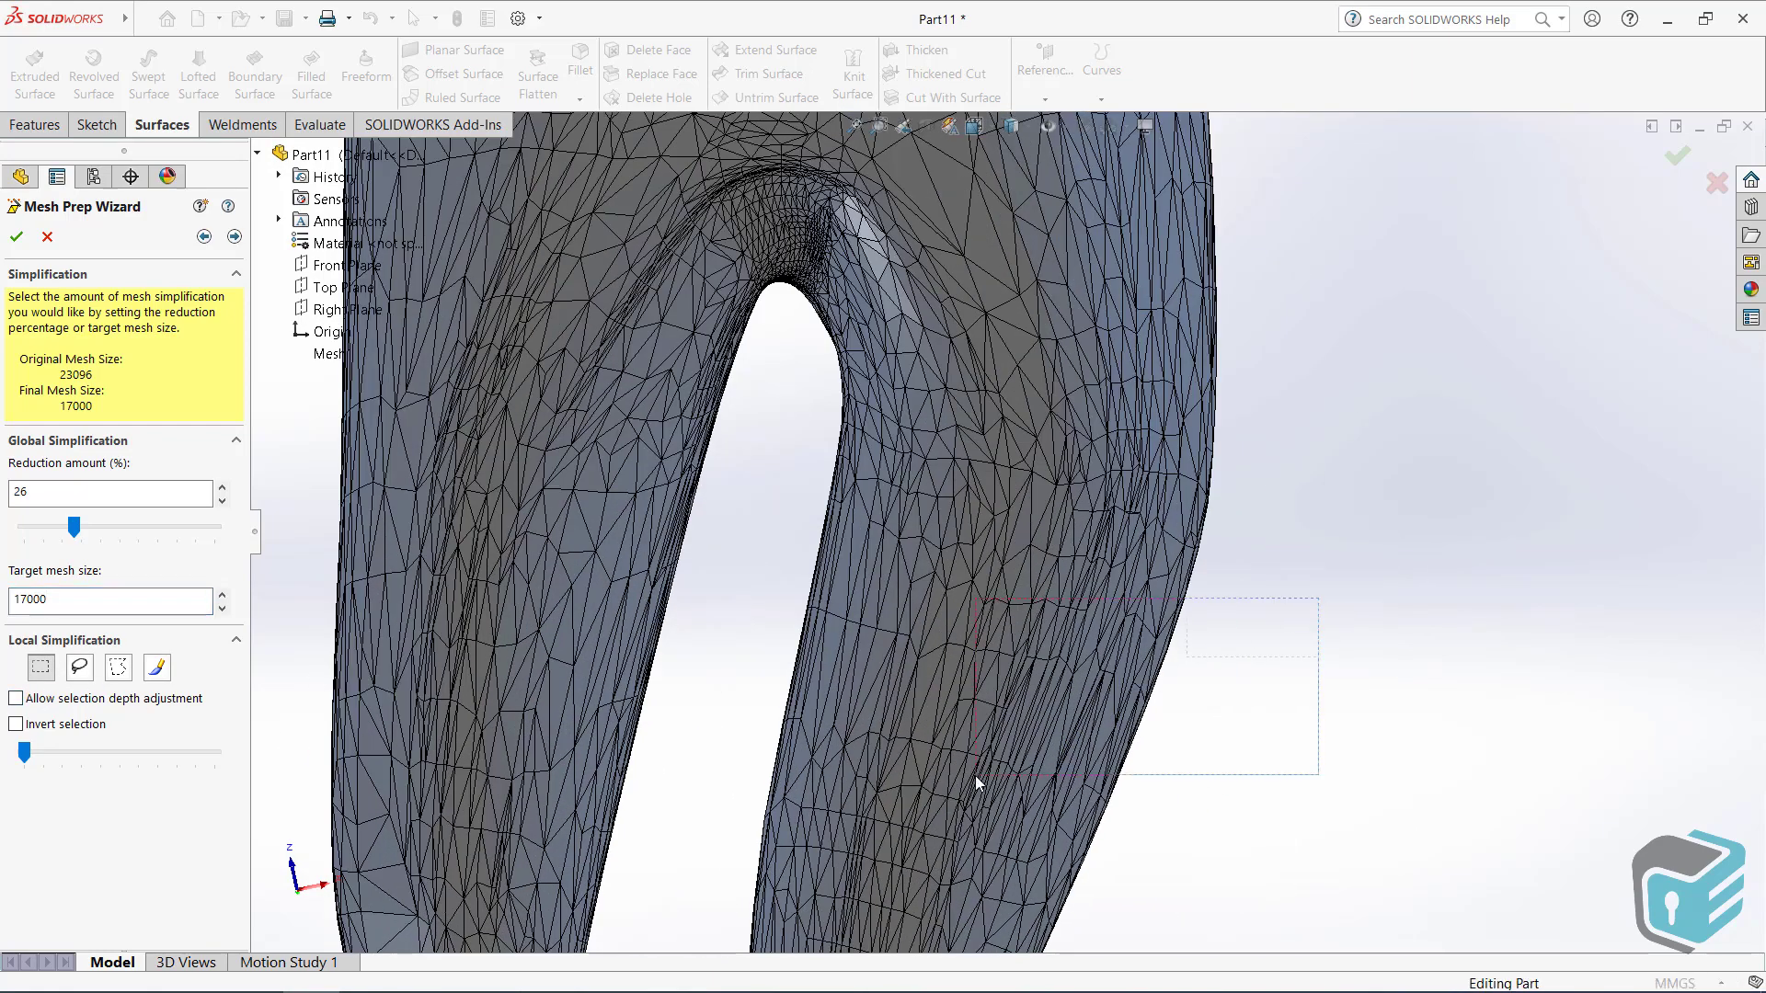
click(79, 666)
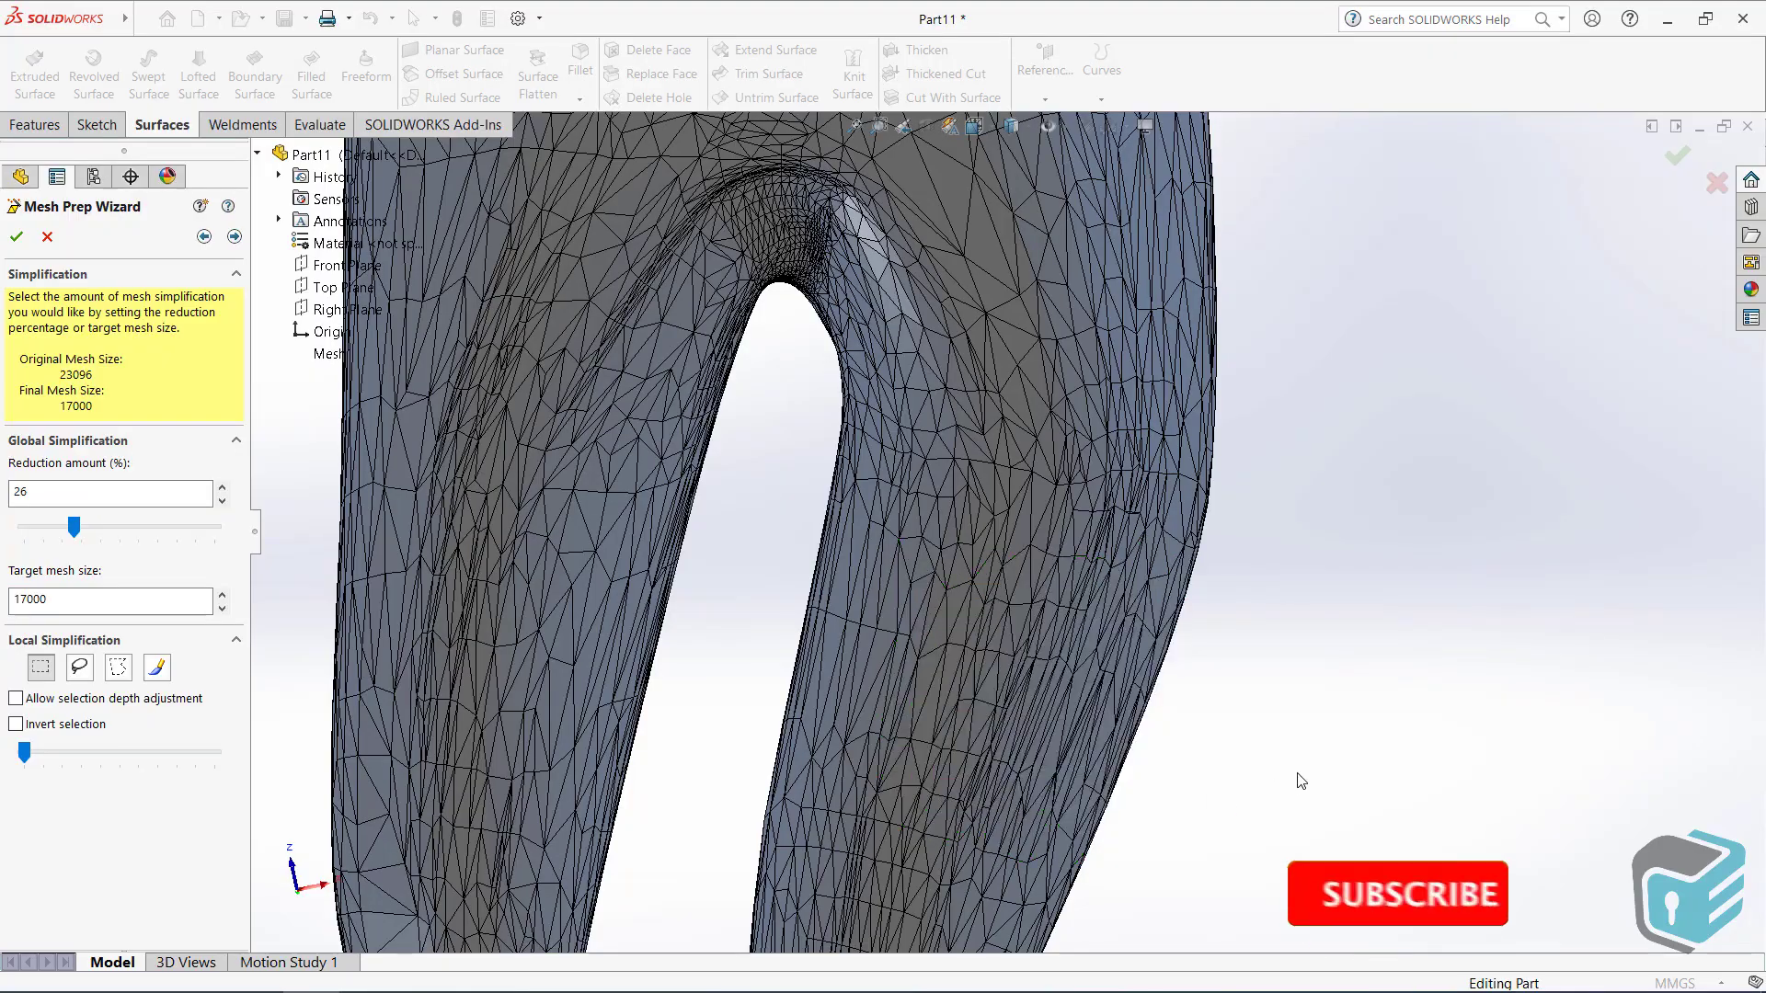
mouse_move(676, 688)
middle_down()
mouse_move(851, 292)
mouse_move(842, 322)
middle_up()
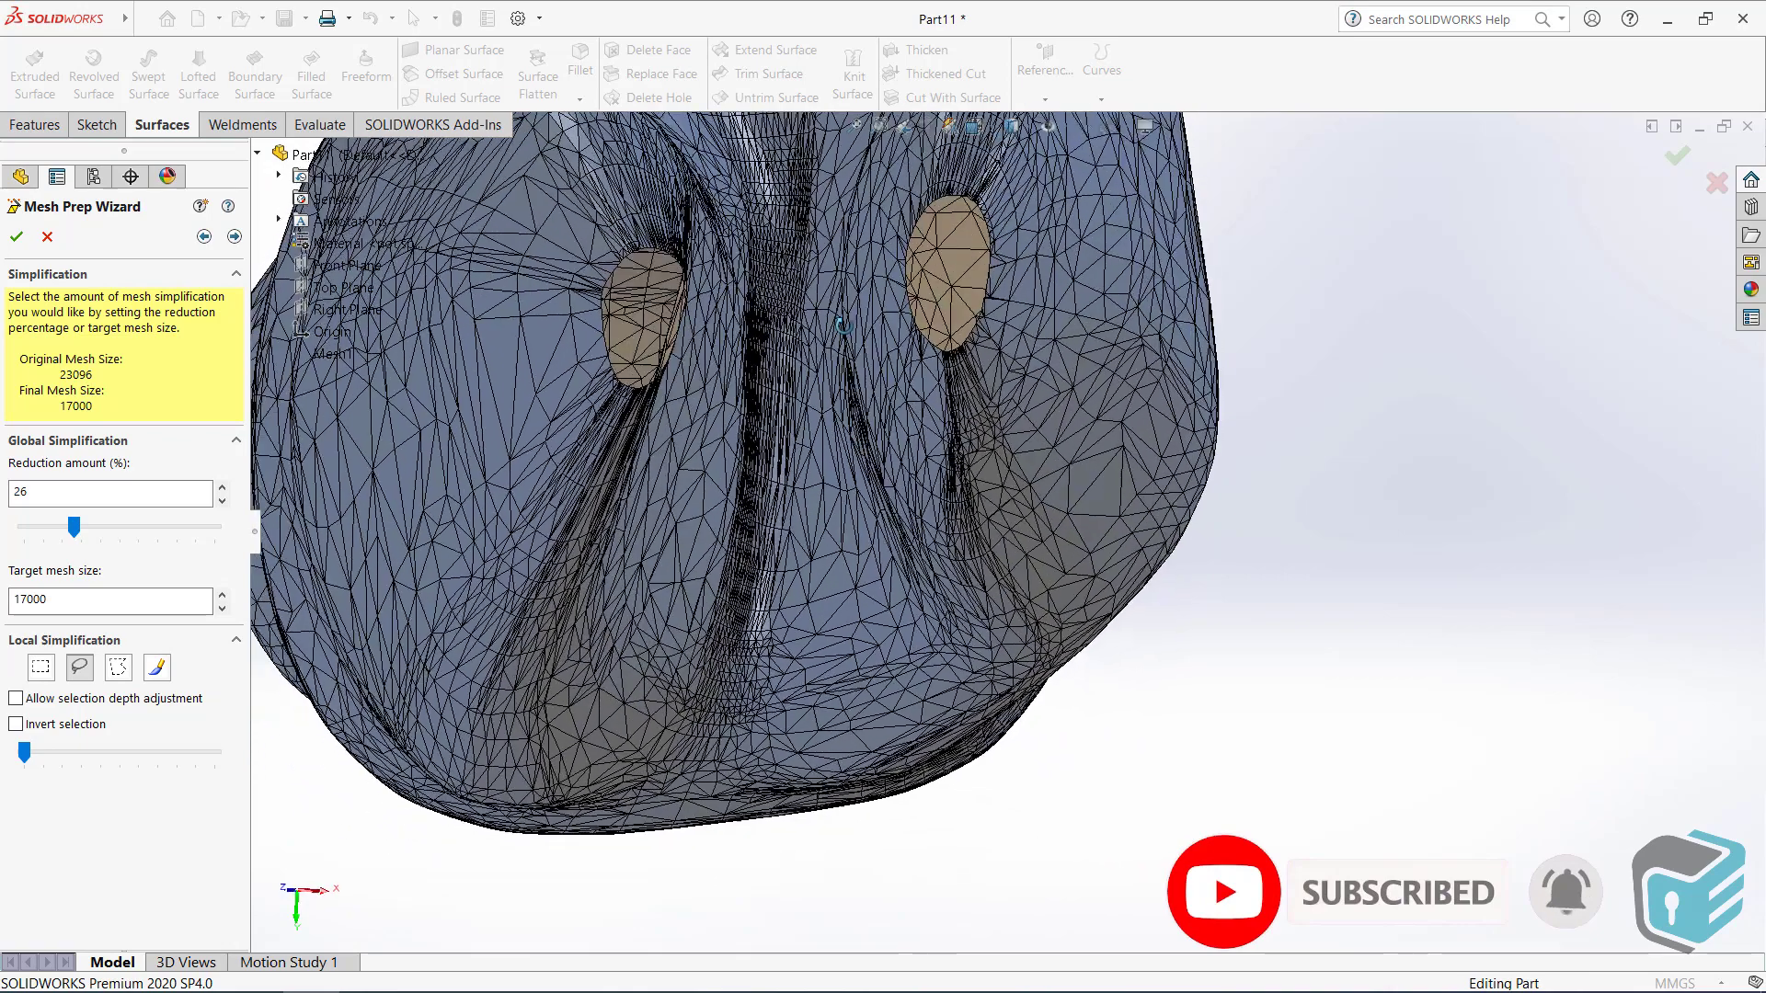
scroll(812, 200, down, 3)
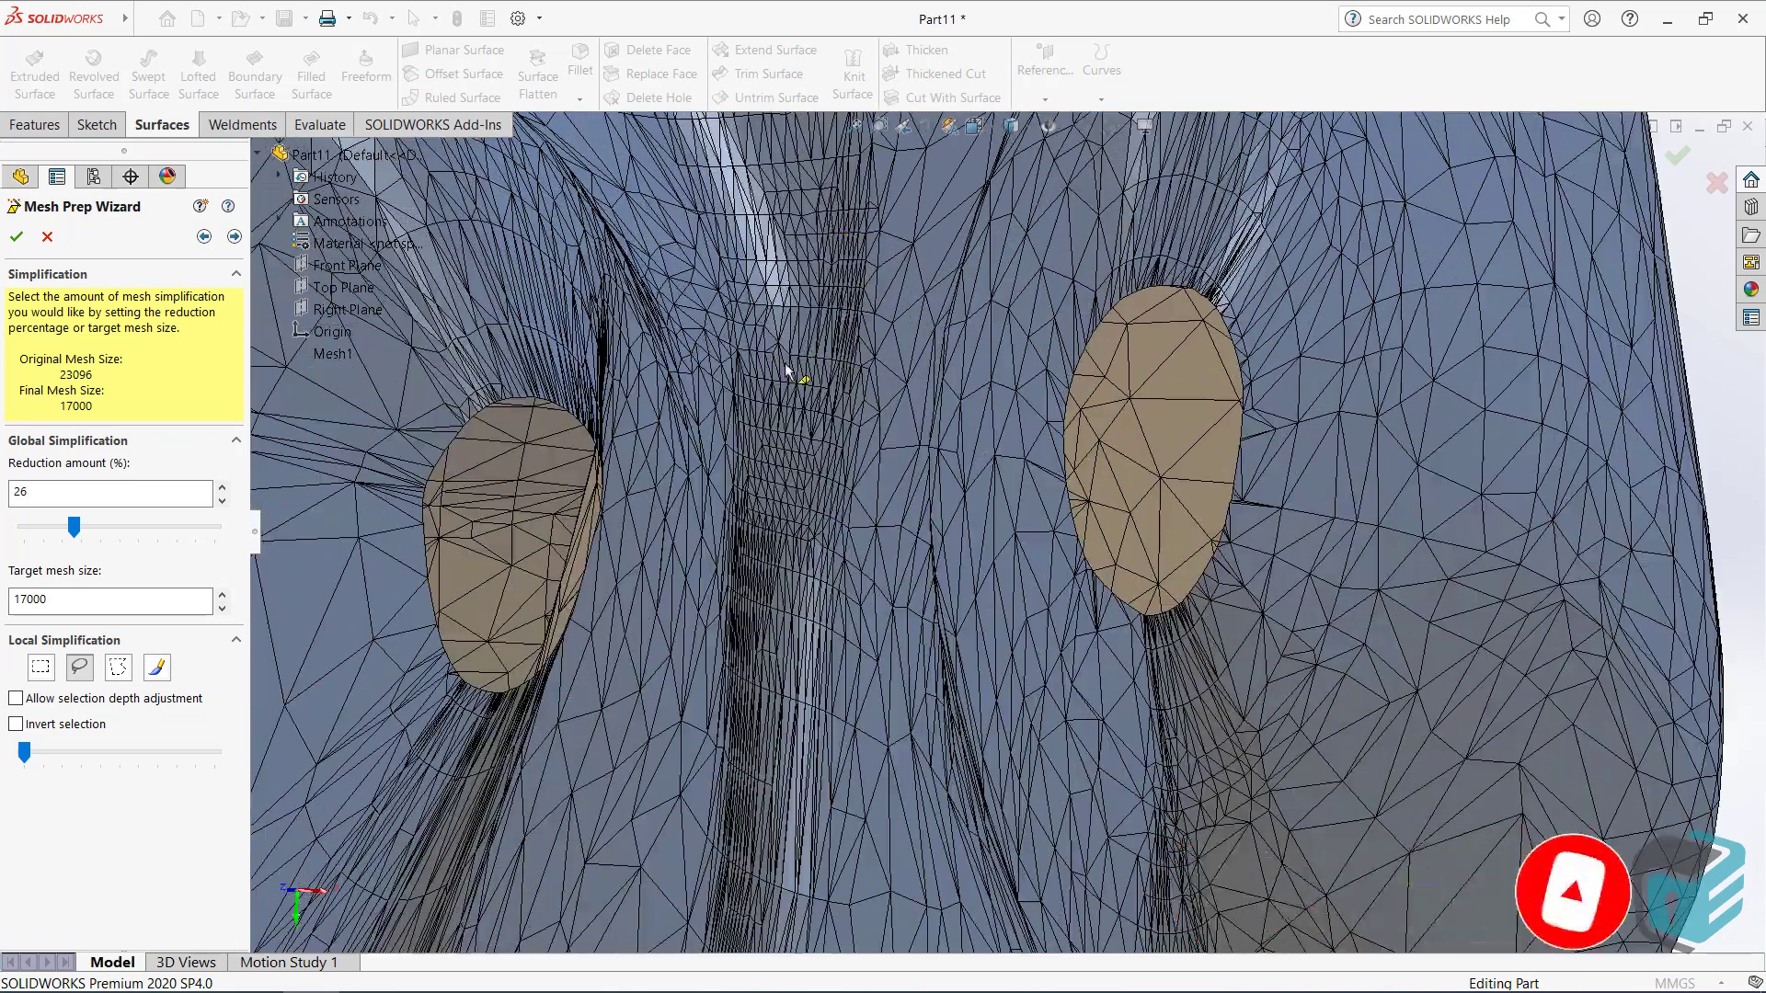
scroll(781, 276, down, 3)
- Lasso the central ridge strip at the root fork
drag(754, 396, 729, 331)
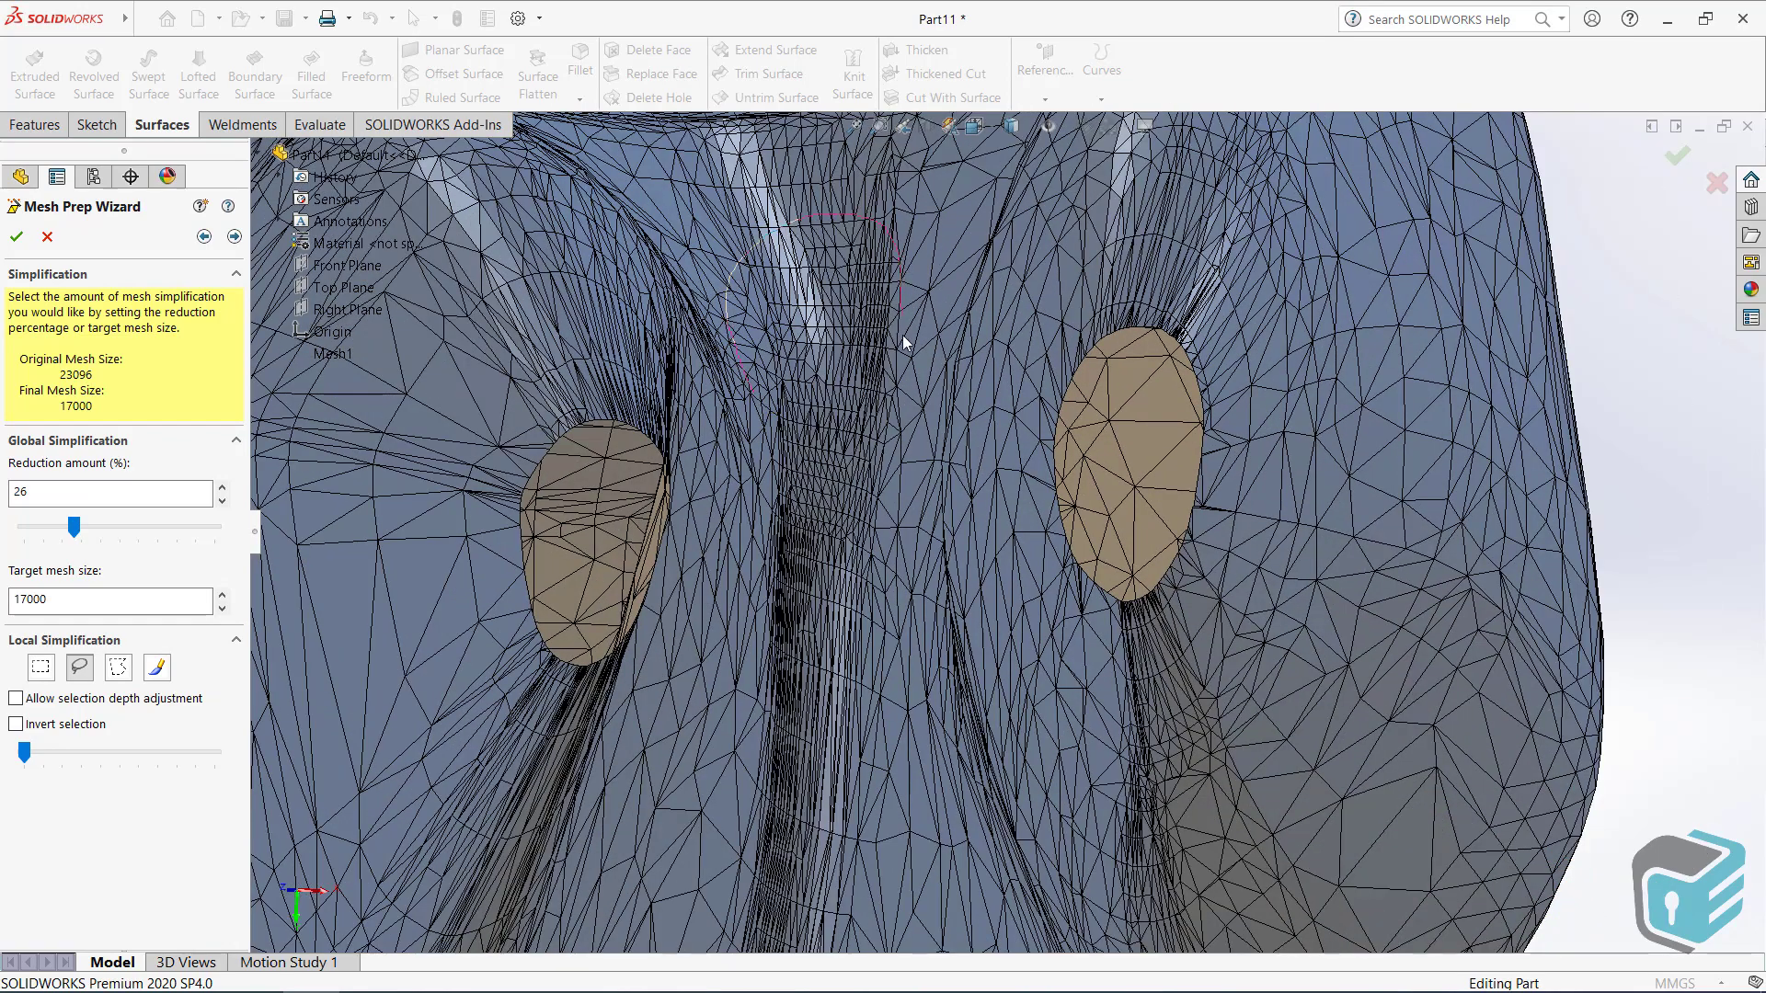
mouse_move(876, 893)
mouse_down()
mouse_move(727, 898)
mouse_move(720, 625)
mouse_up()
drag(739, 376, 745, 372)
scroll(781, 451, up, 5)
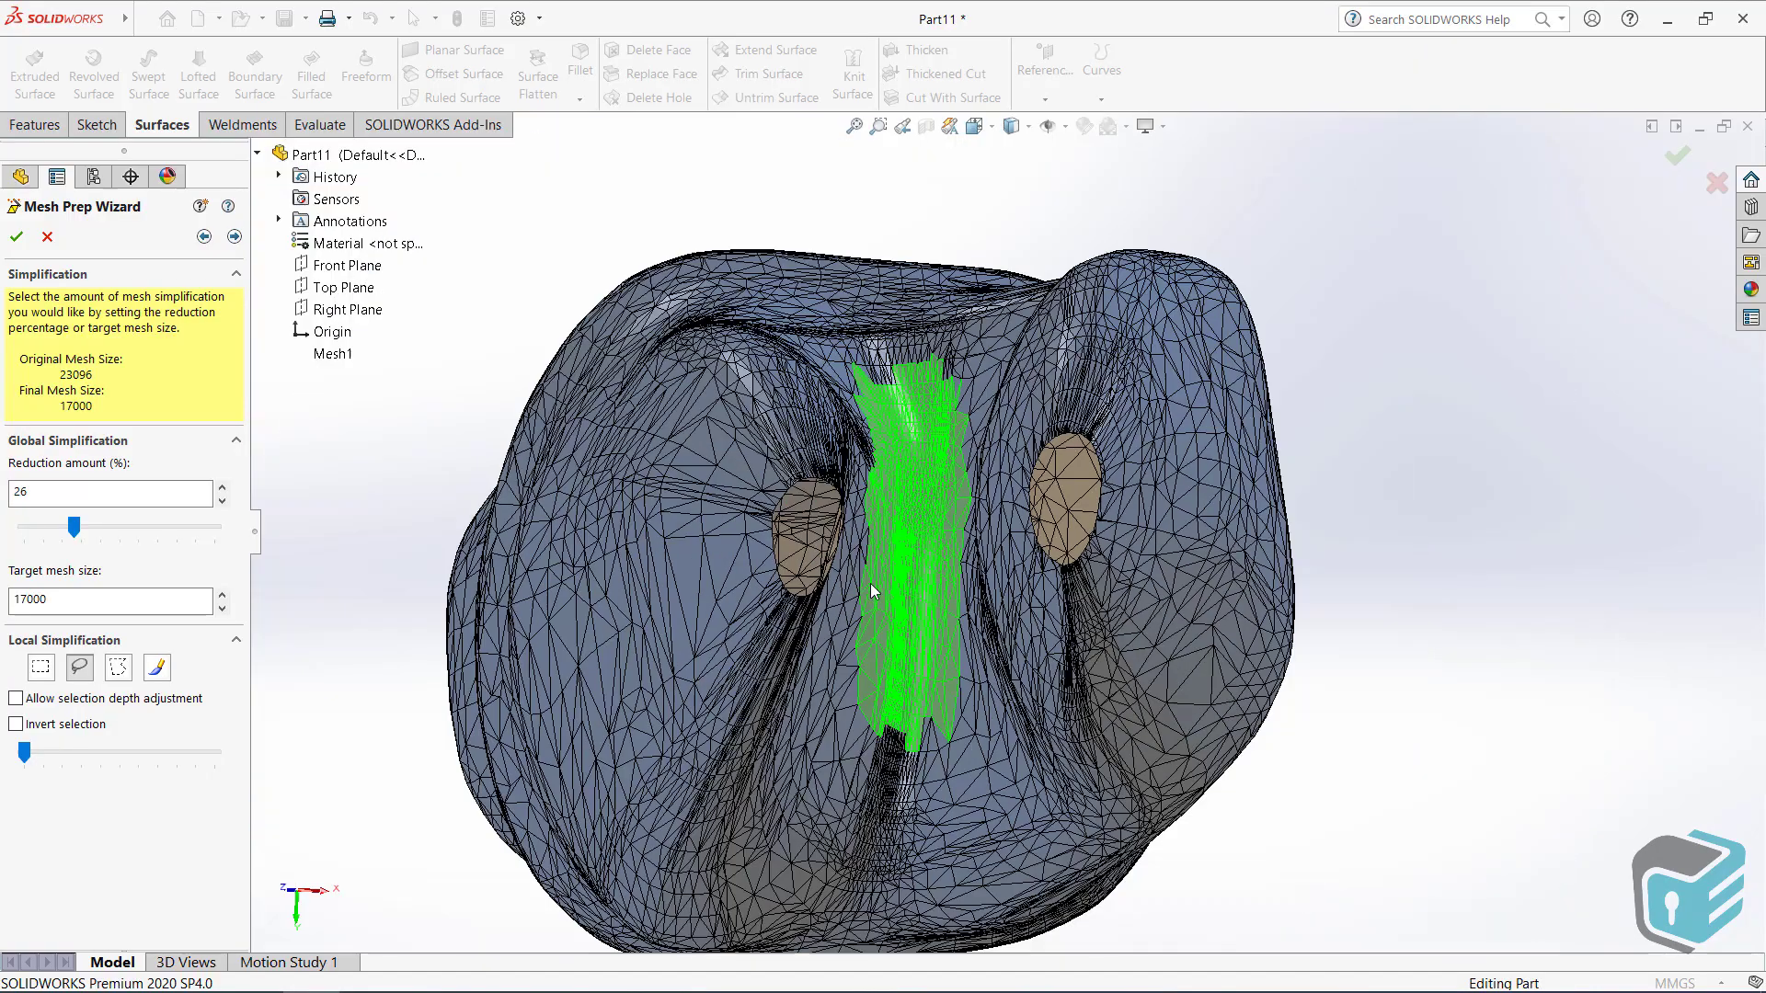
mouse_move(870, 583)
middle_down()
mouse_move(749, 796)
mouse_move(662, 803)
mouse_move(1049, 603)
mouse_move(985, 462)
middle_up()
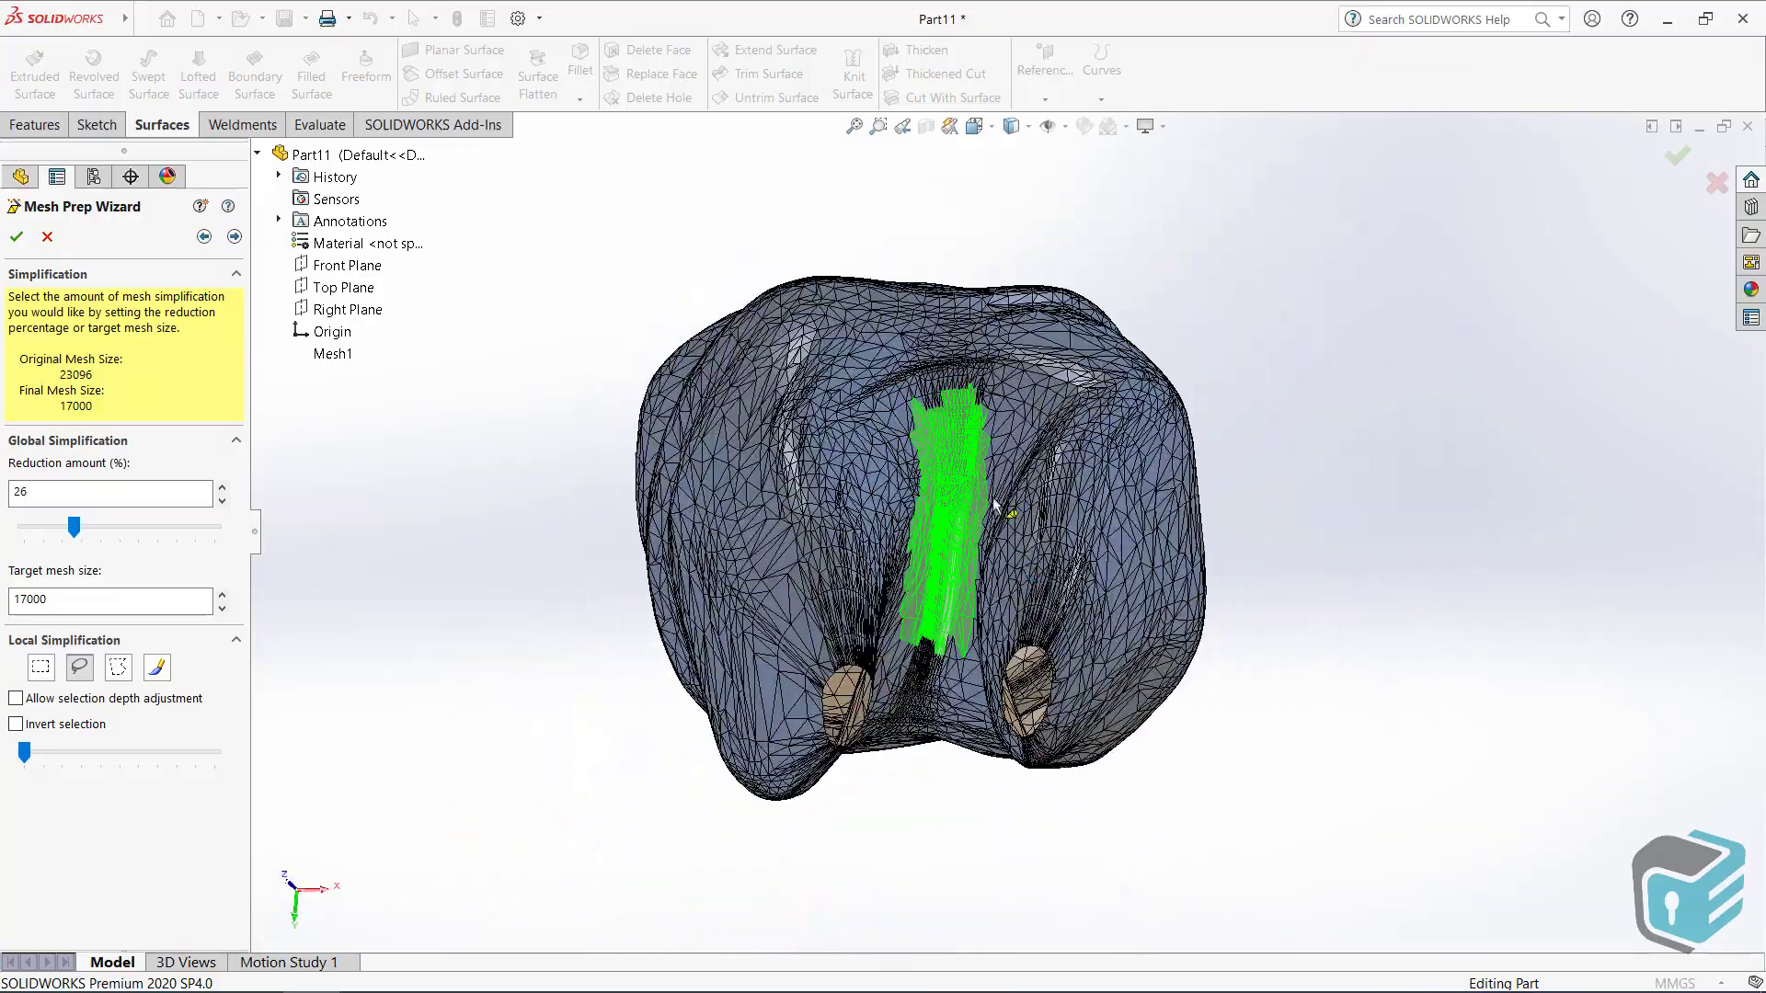
scroll(993, 506, down, 2)
scroll(979, 566, down, 5)
scroll(975, 589, down, 3)
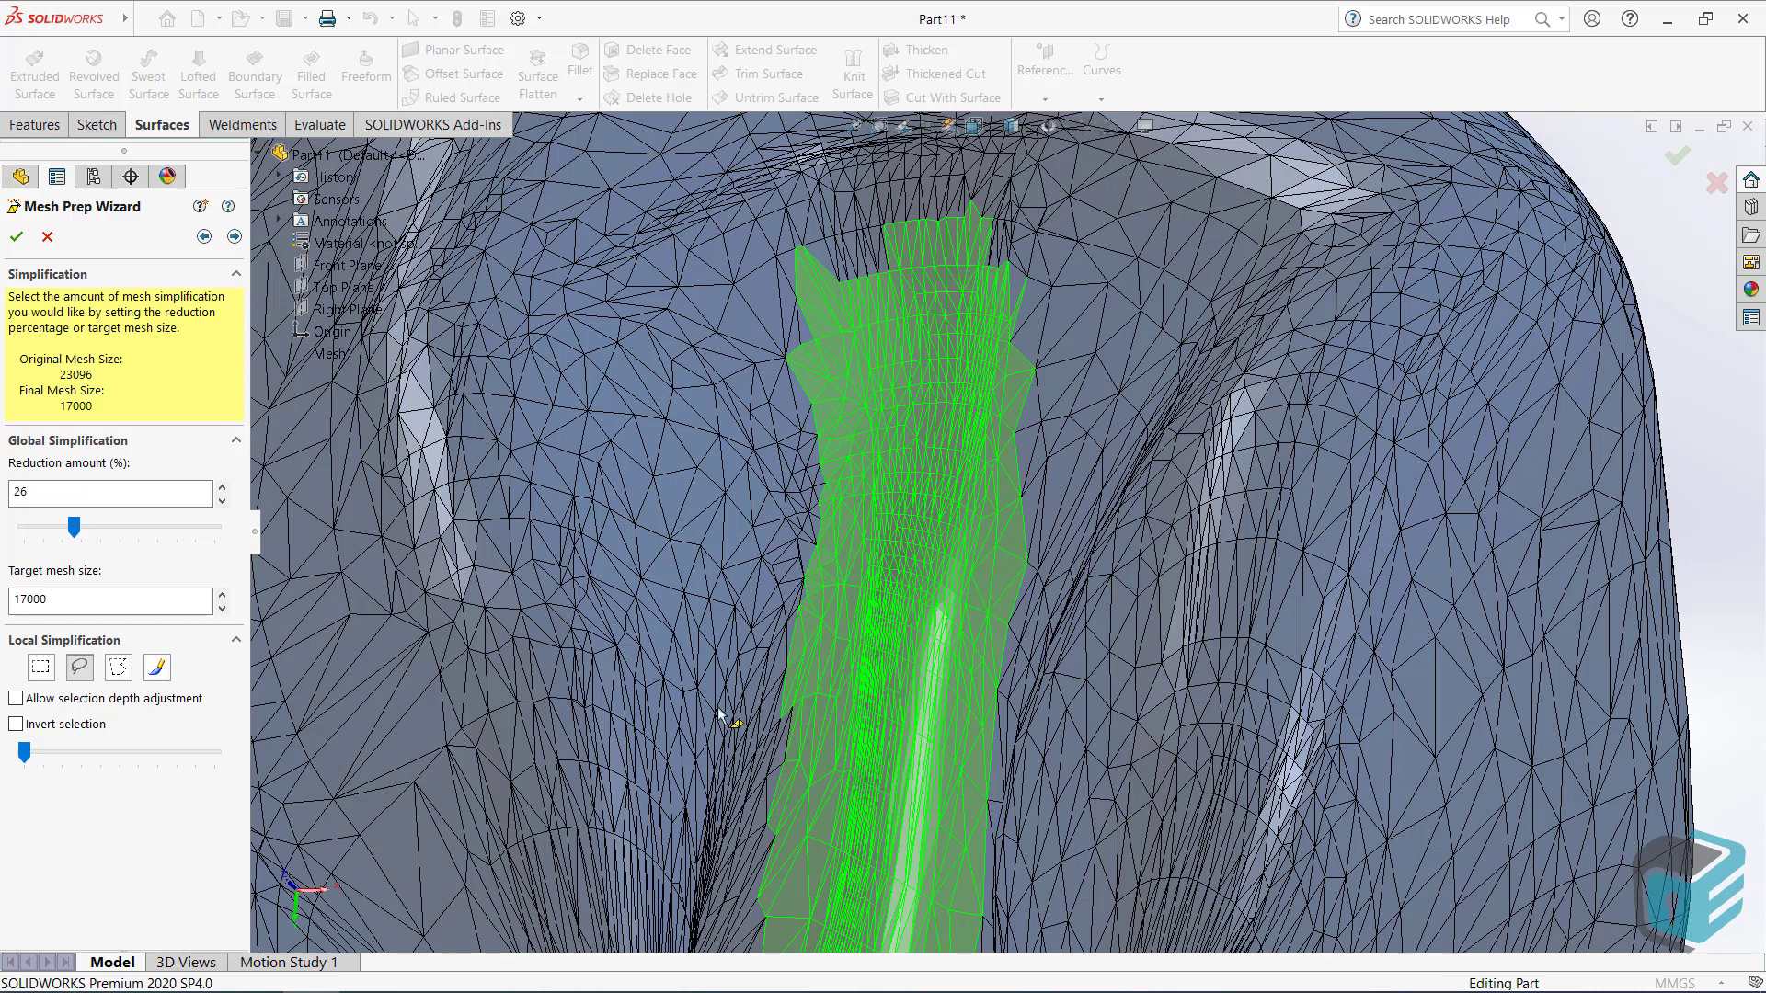
- Locally simplify the selected strip, bringing the mesh down to 16190 elements
drag(24, 752, 166, 752)
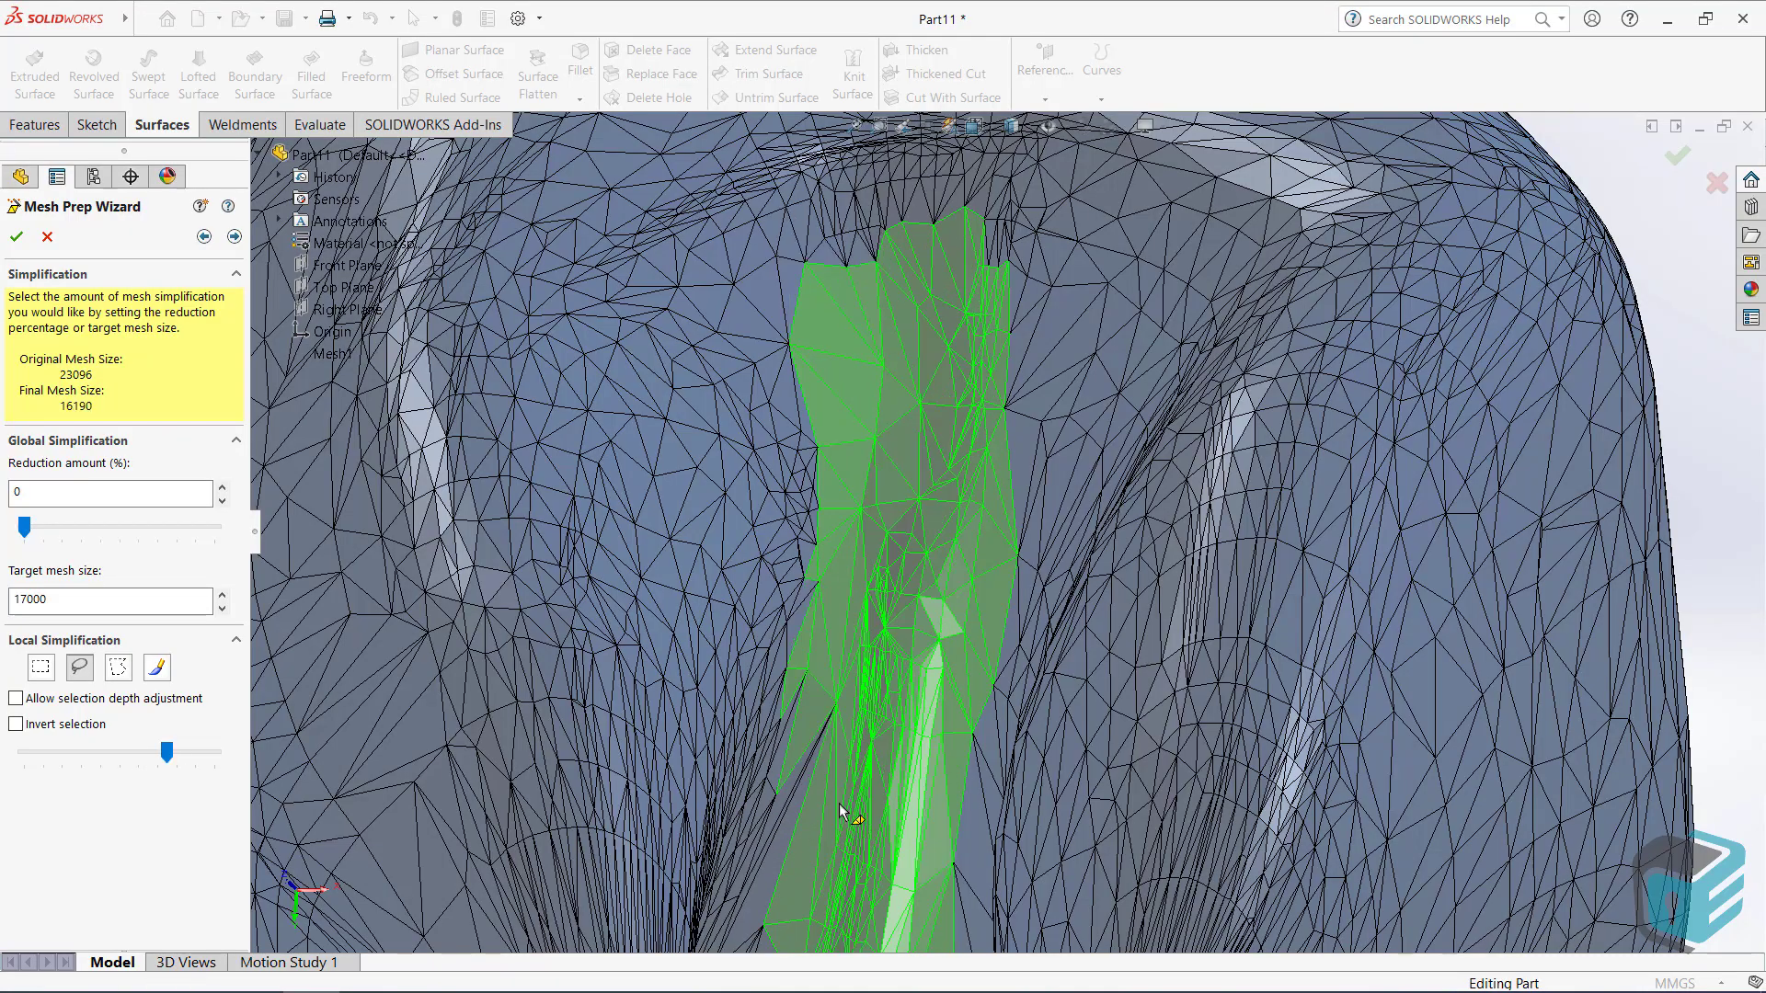
scroll(892, 791, up, 5)
middle_drag(892, 791, 897, 805)
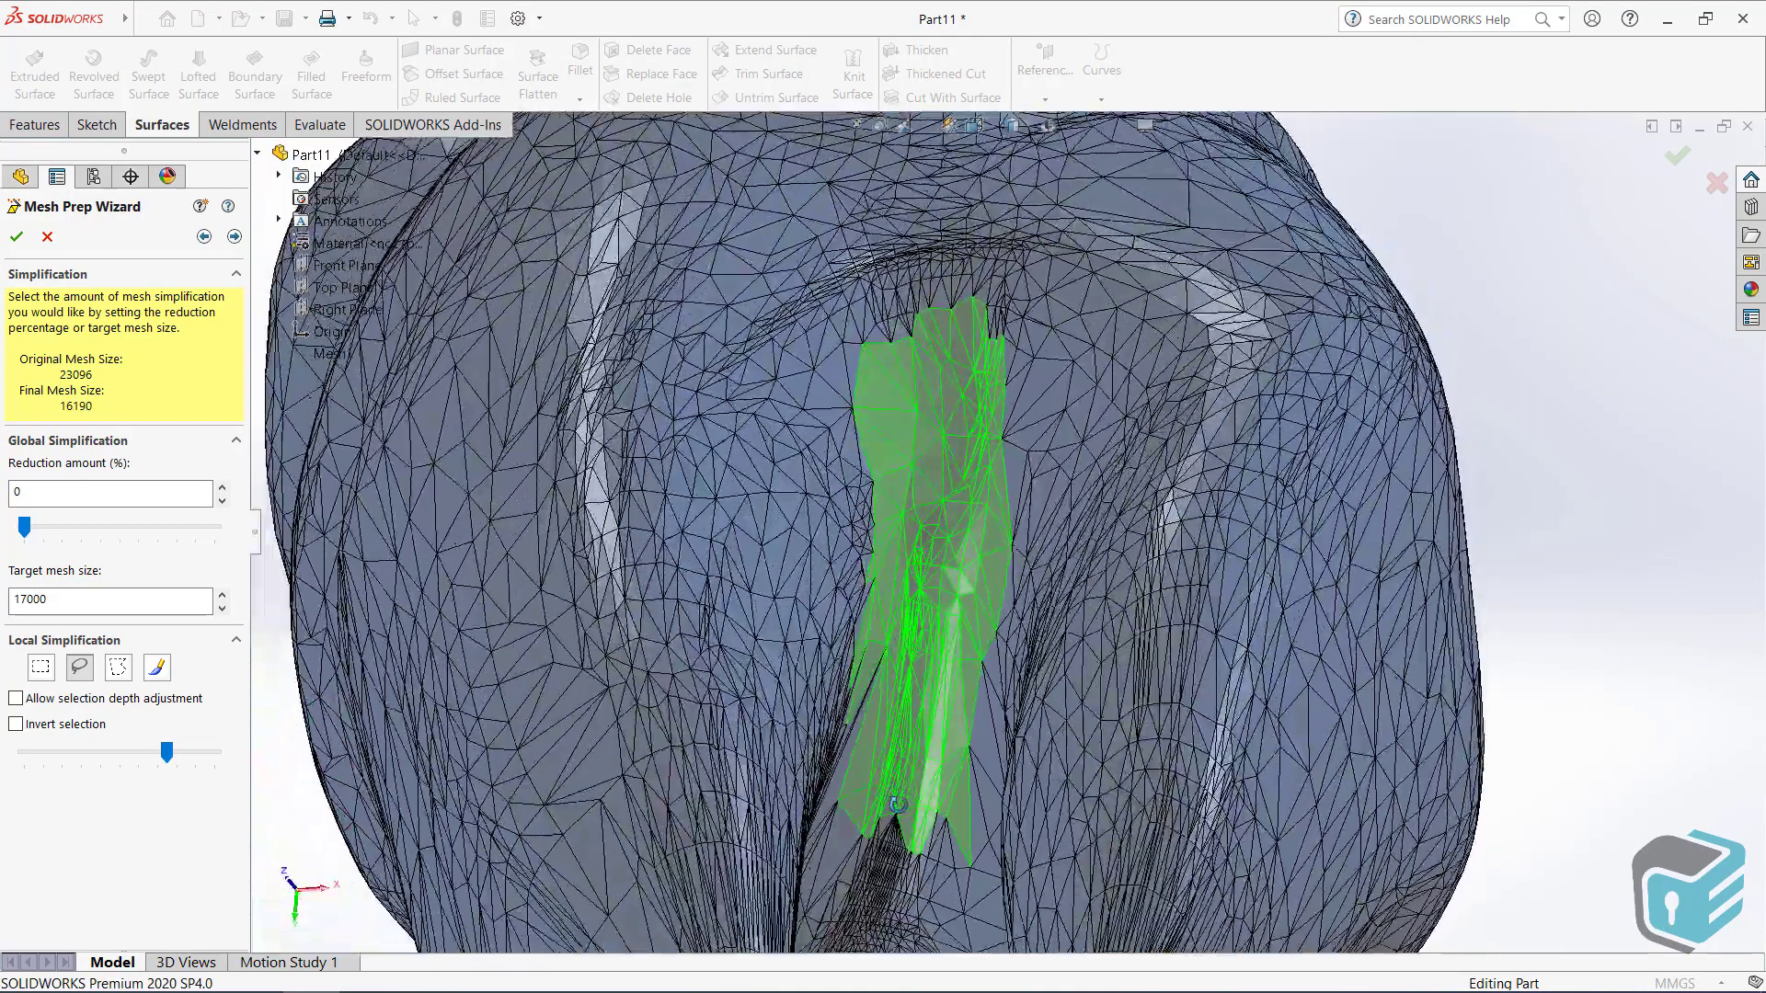
scroll(920, 754, up, 3)
scroll(947, 709, up, 5)
middle_drag(1044, 363, 1028, 532)
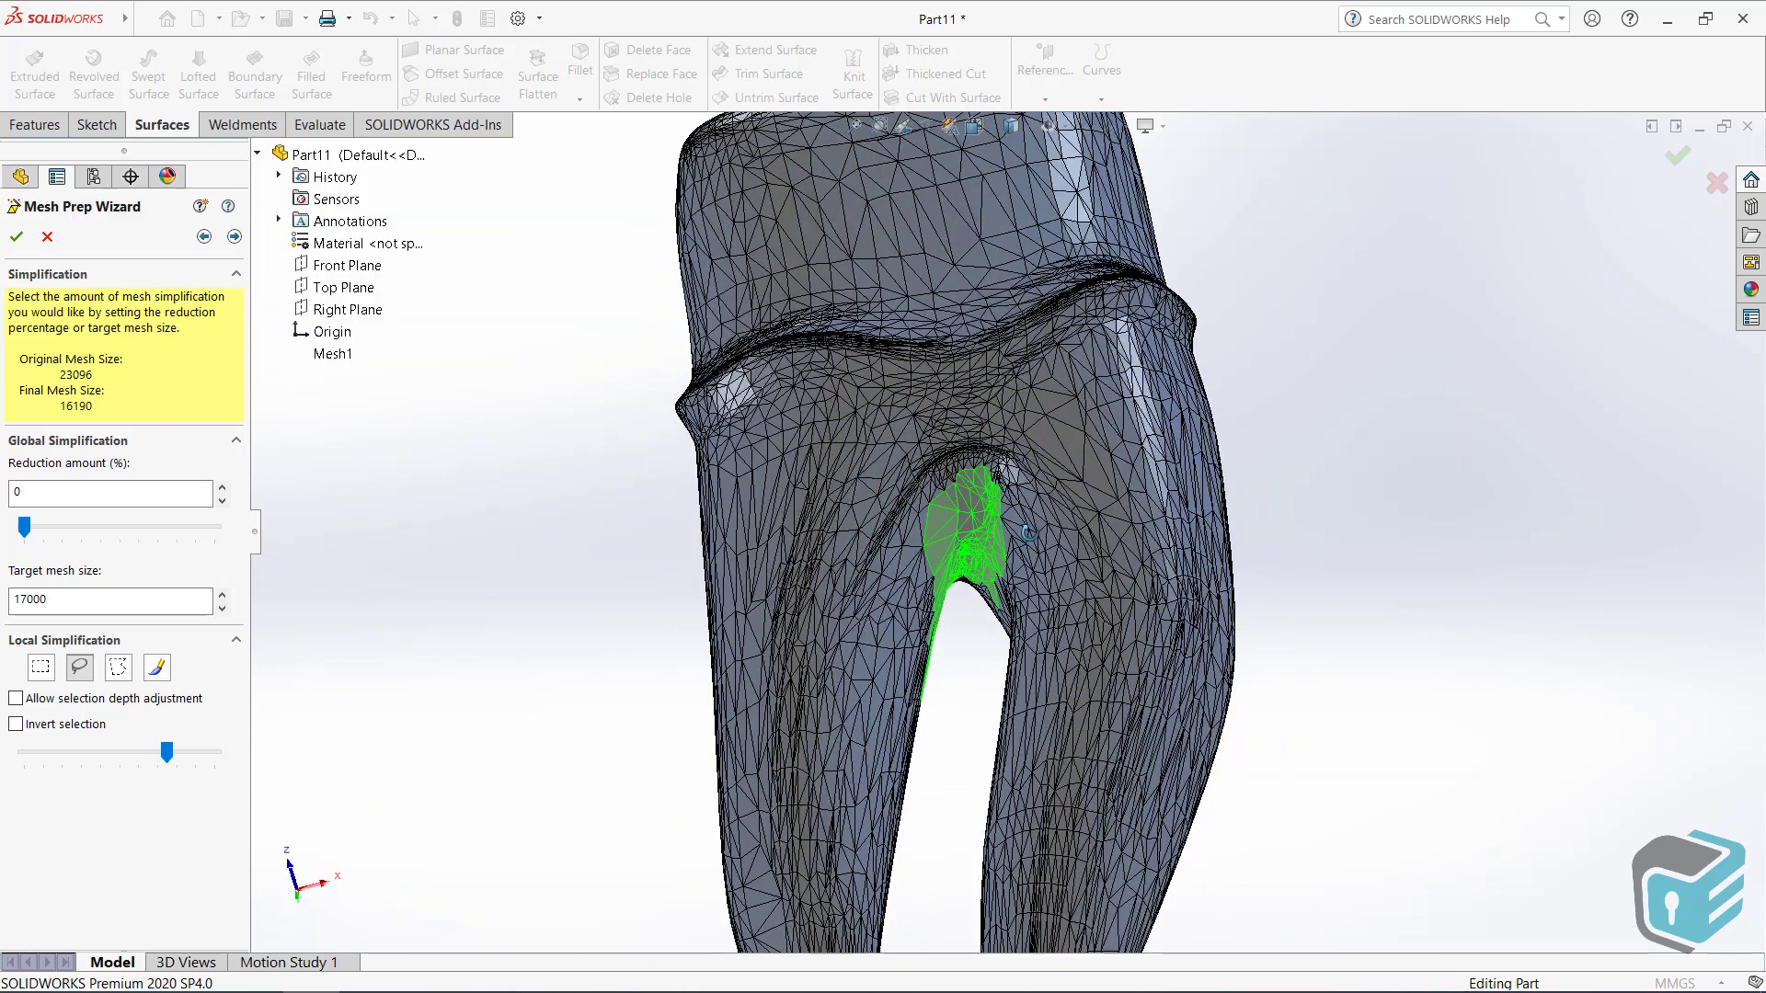
scroll(1028, 533, down, 2)
scroll(1000, 550, down, 2)
scroll(906, 594, down, 2)
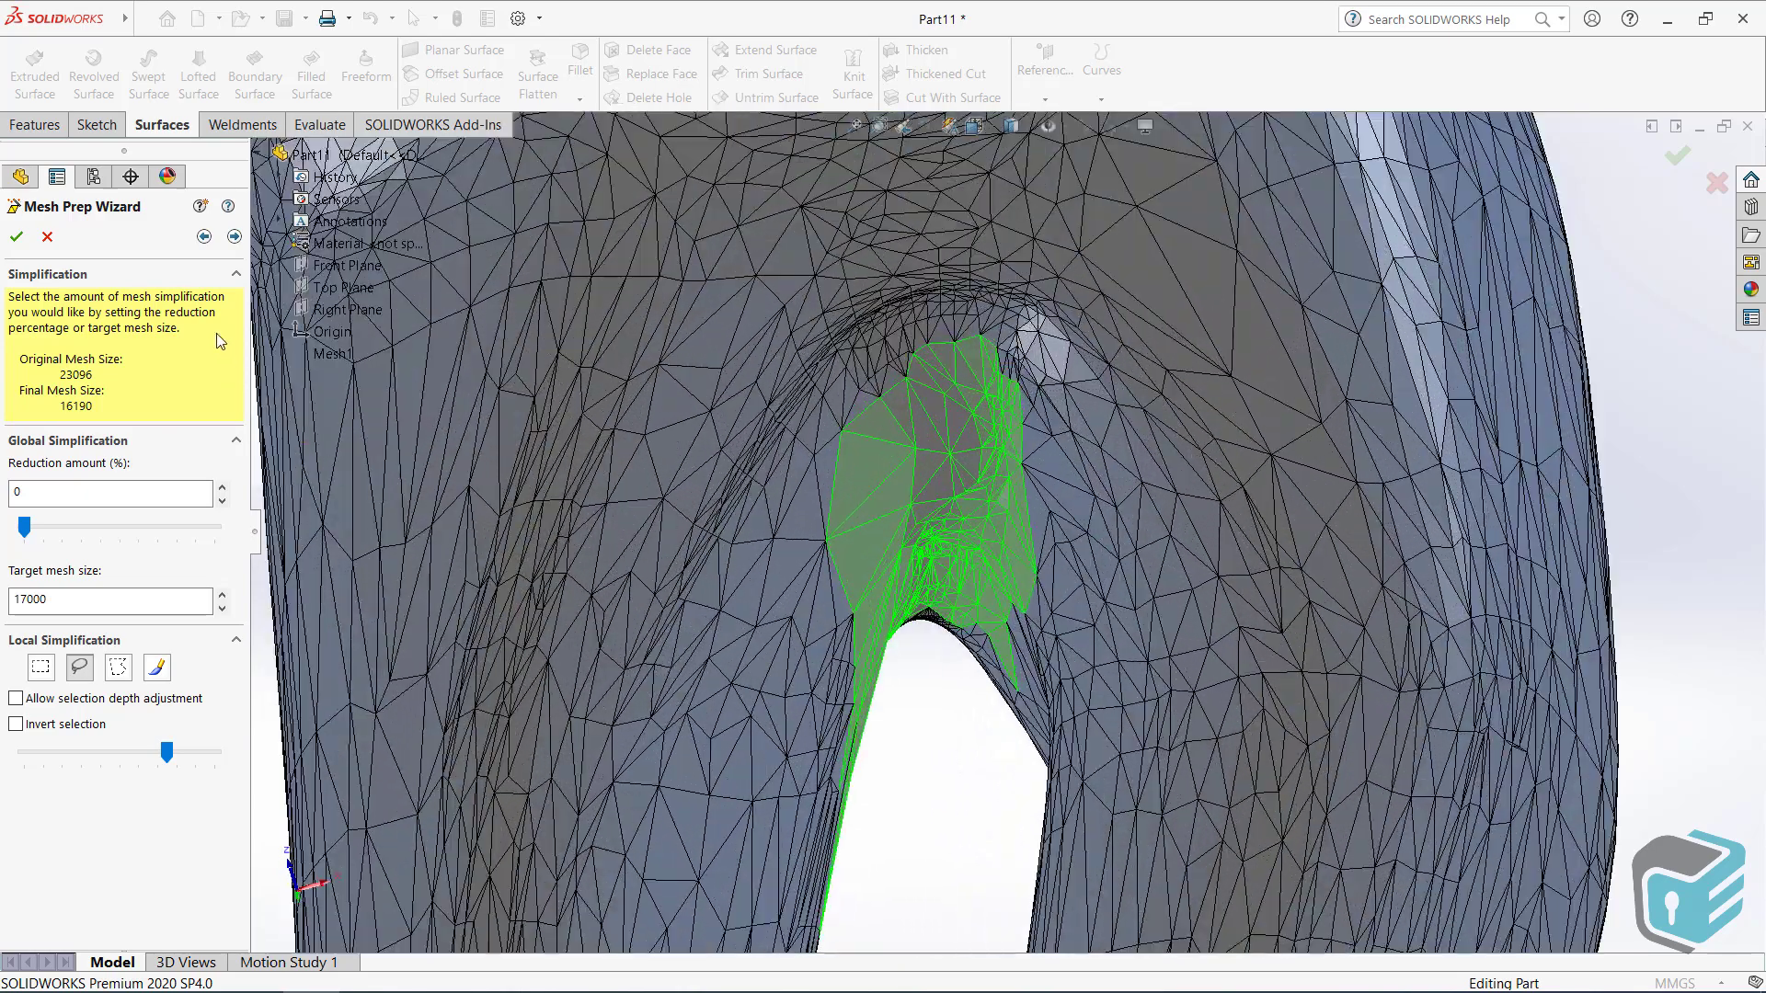
- Raise global smoothness, then lasso the root-fork patch and raise its local smoothness
click(235, 237)
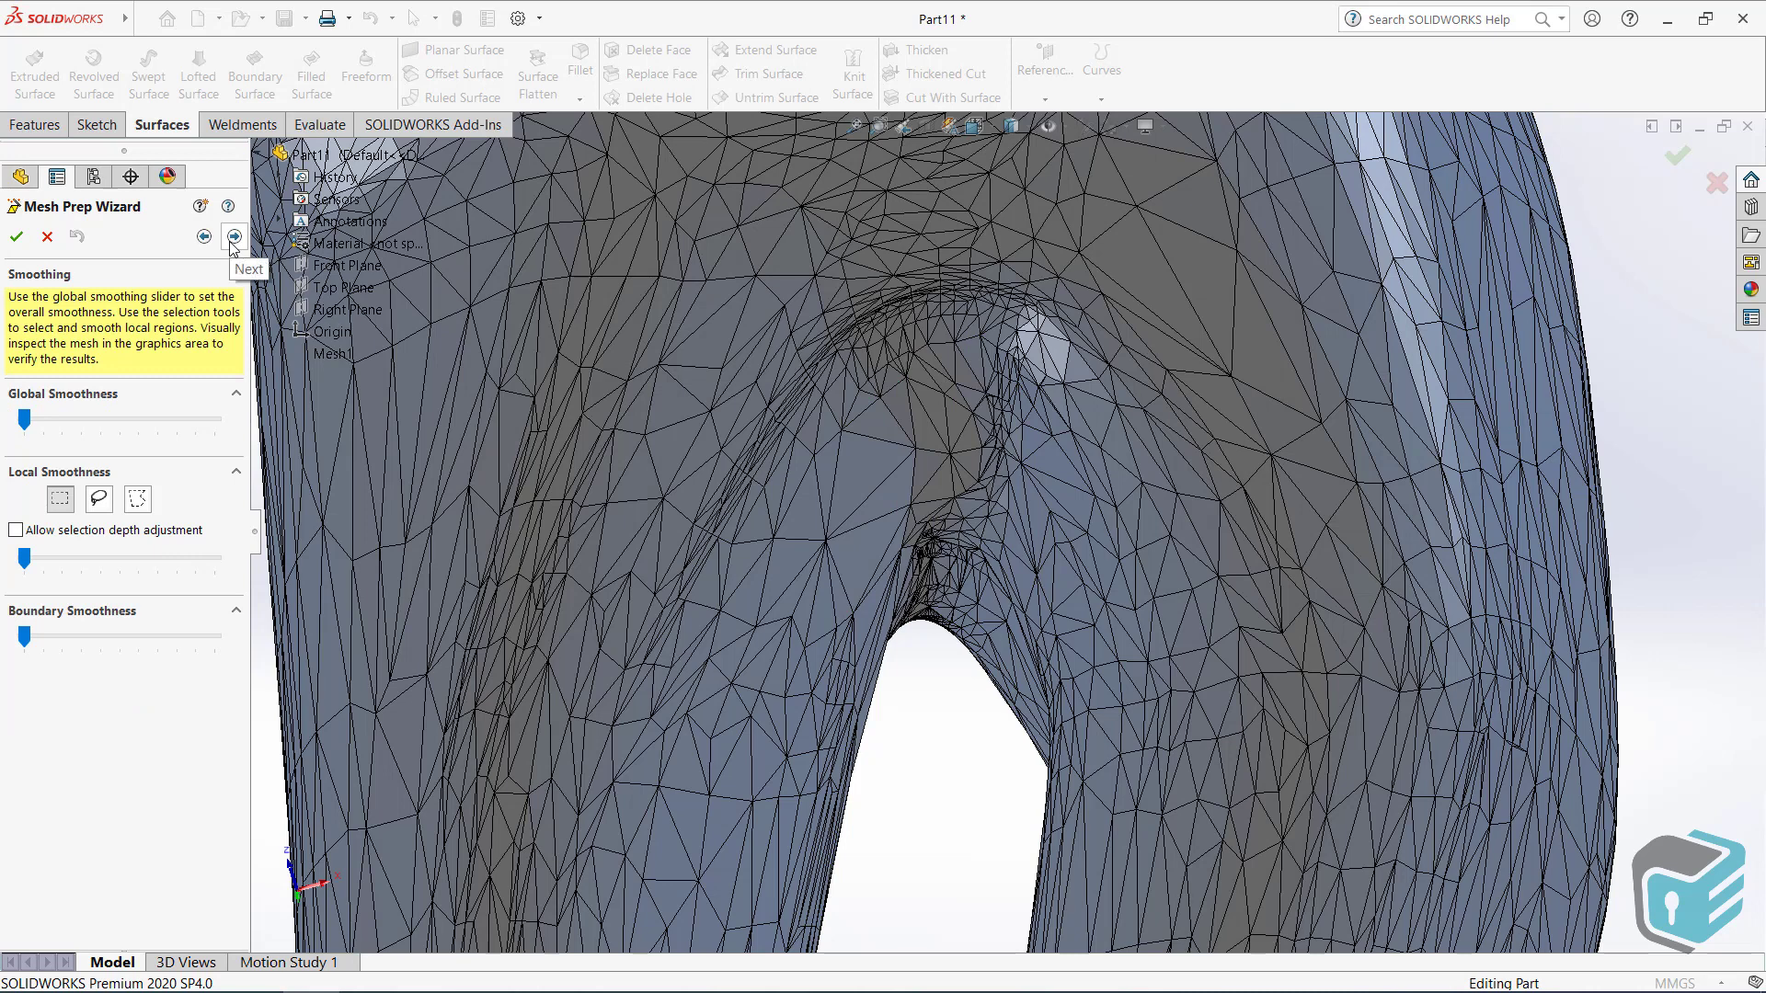
drag(25, 421, 110, 426)
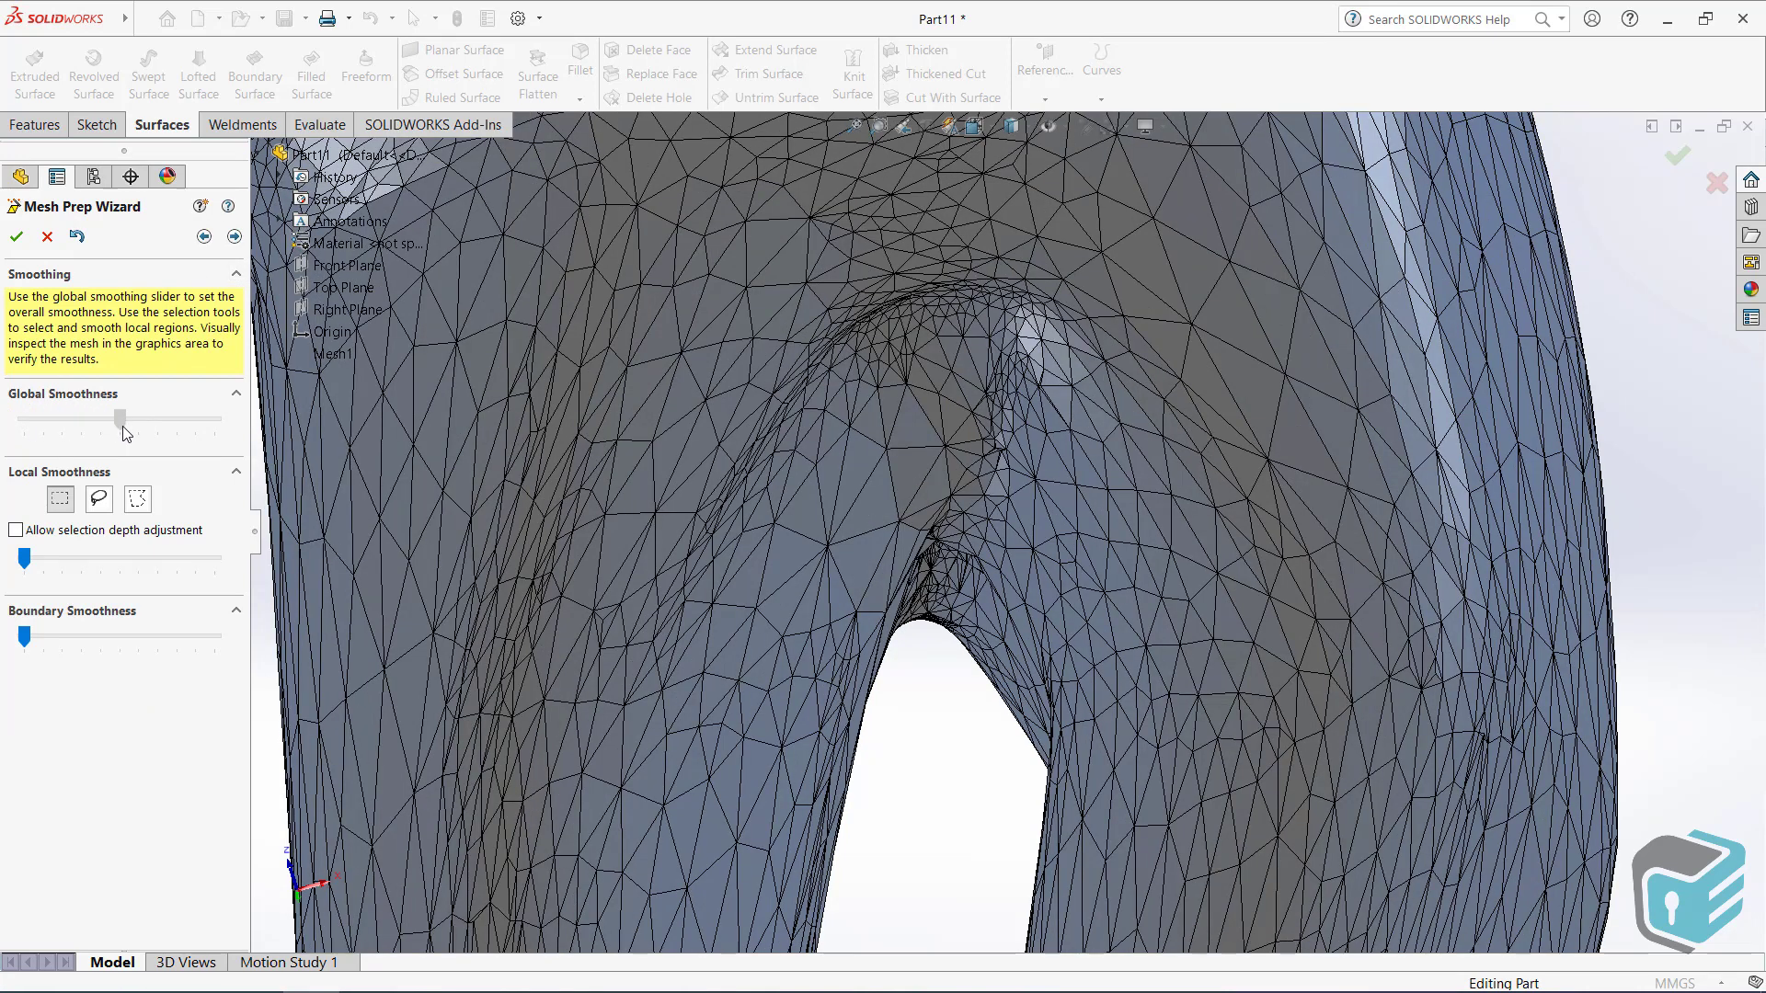
middle_drag(1154, 704, 1085, 593)
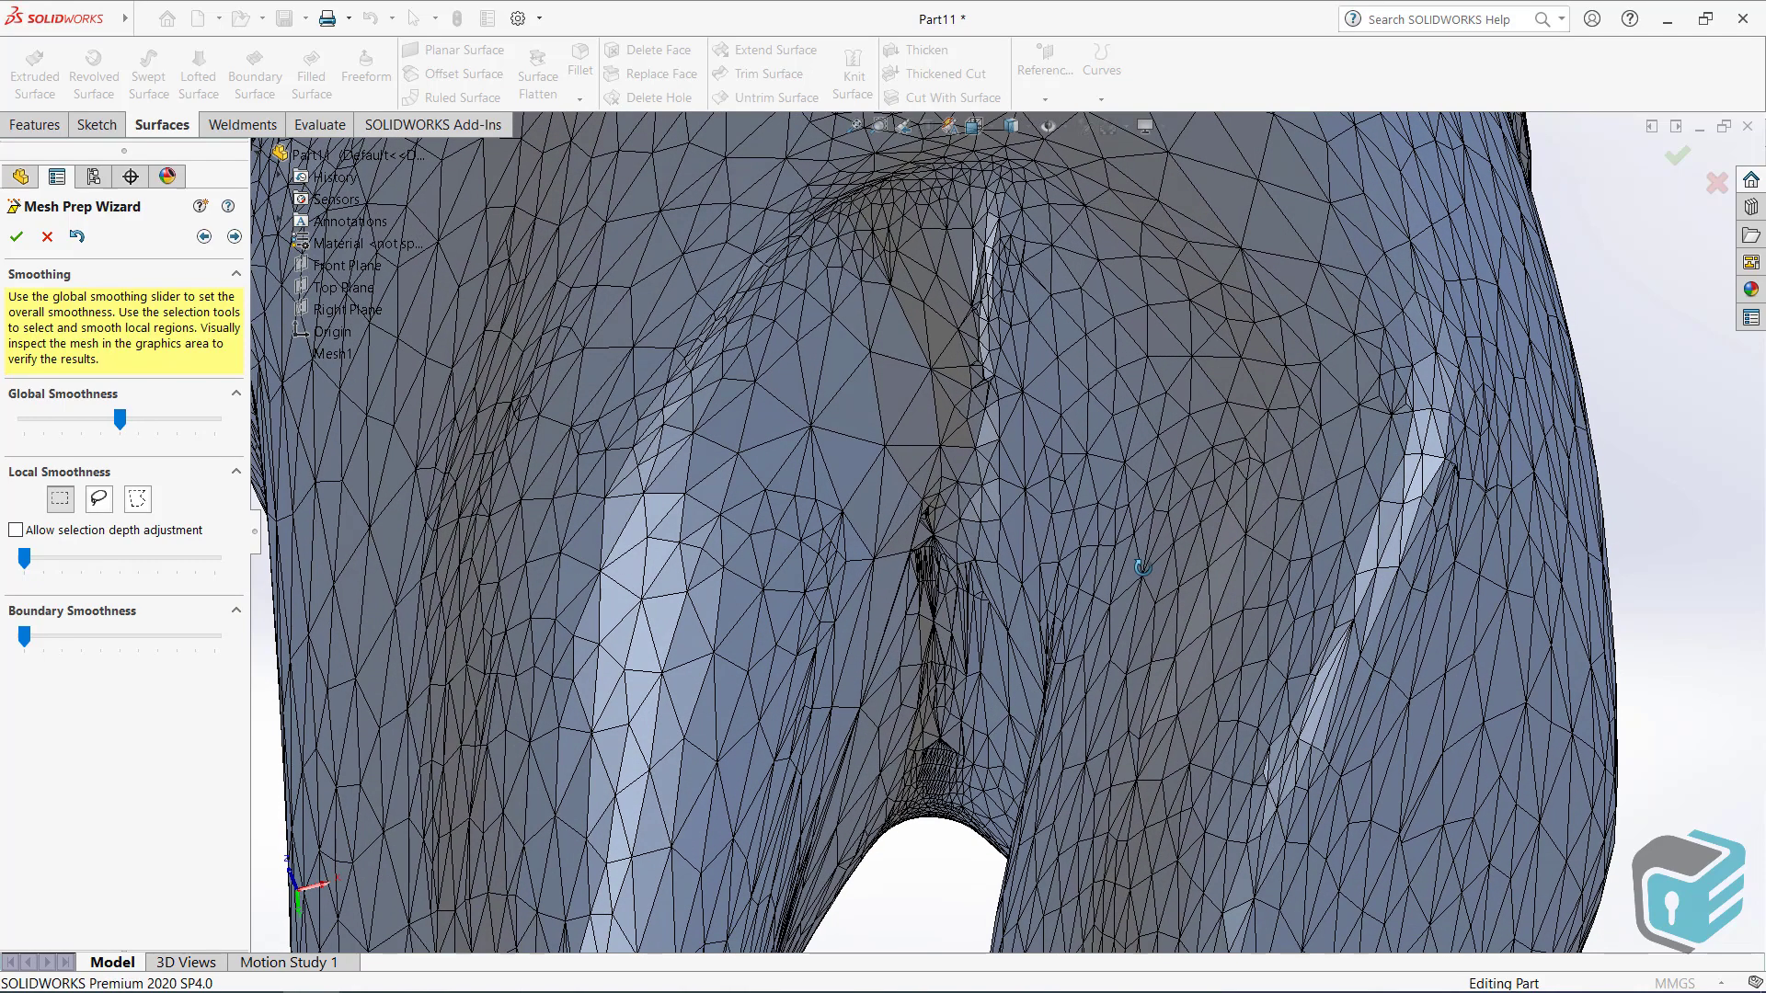
click(99, 500)
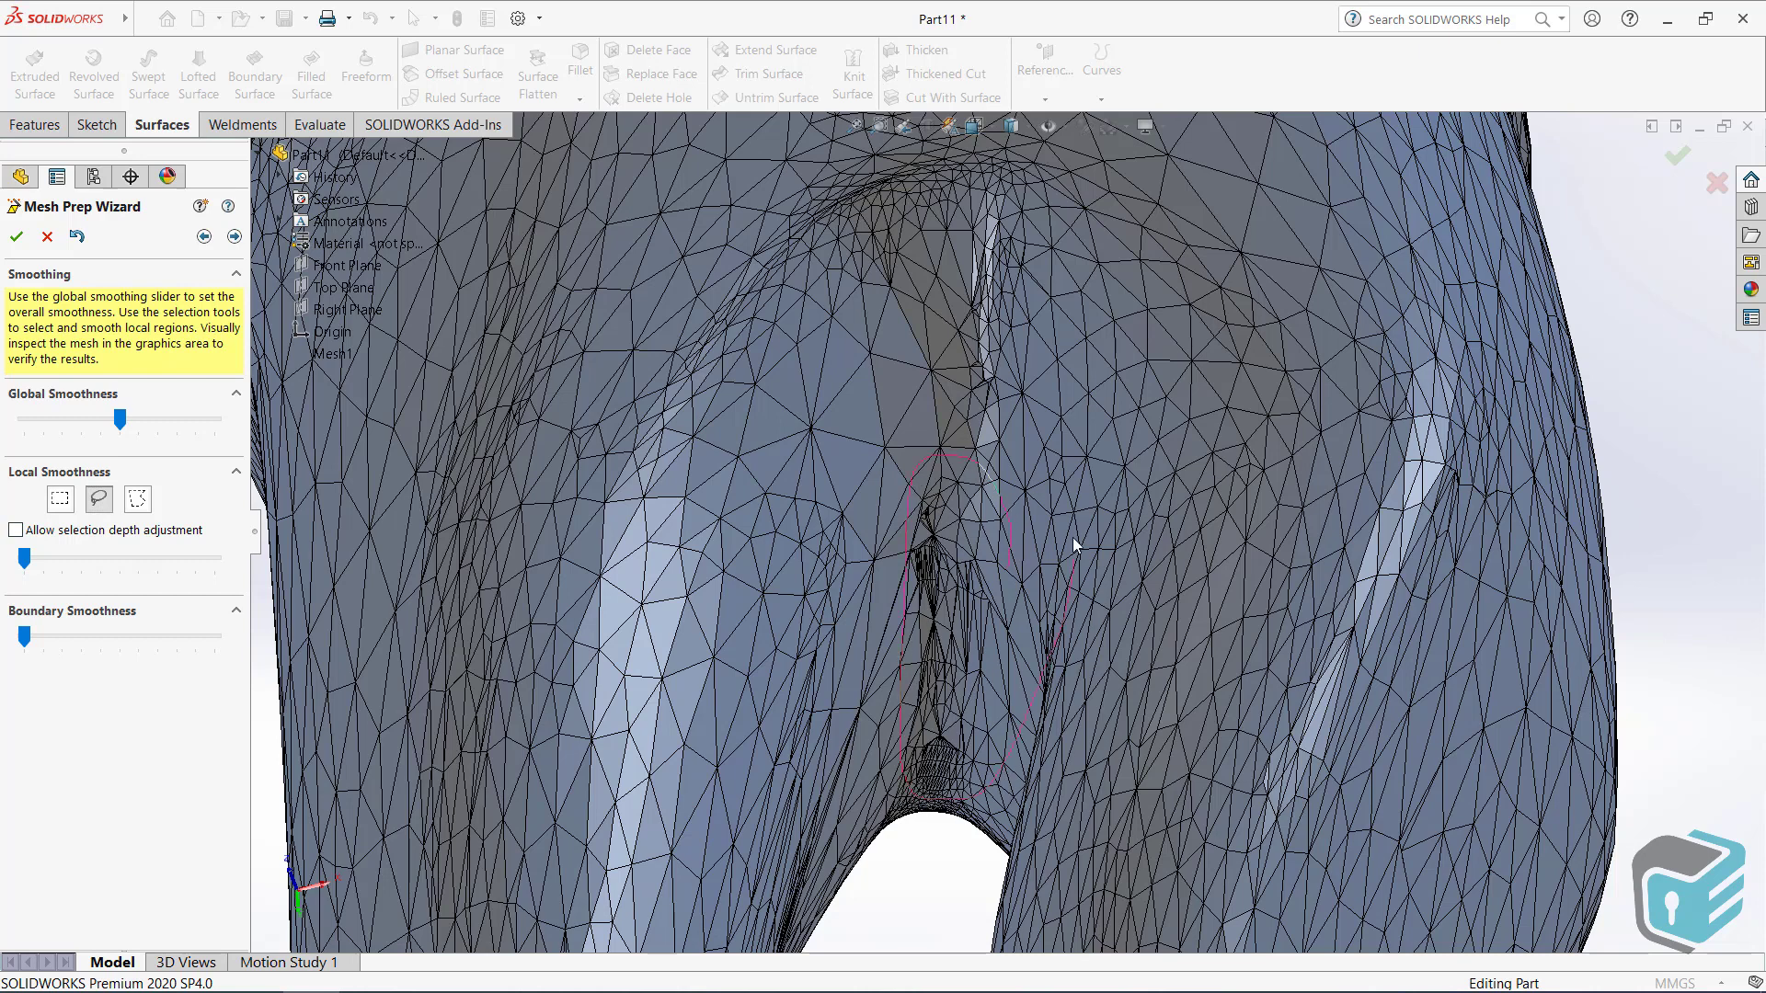
drag(997, 517, 890, 582)
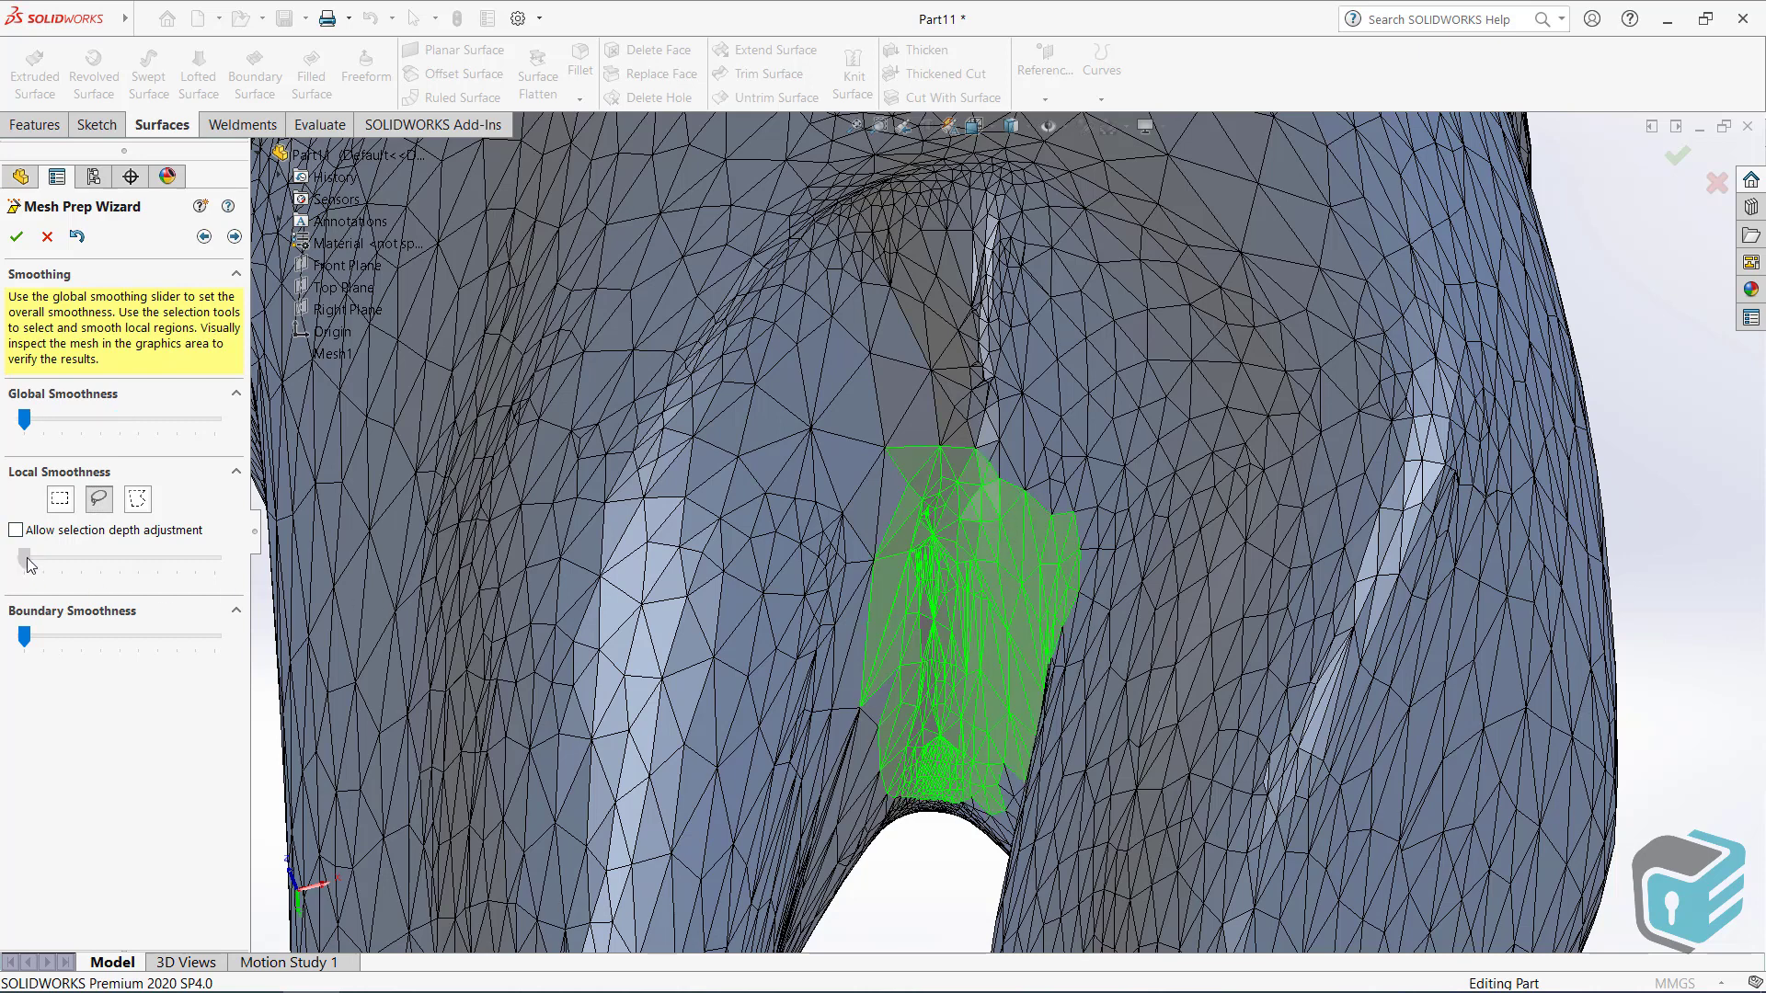
drag(25, 557, 158, 559)
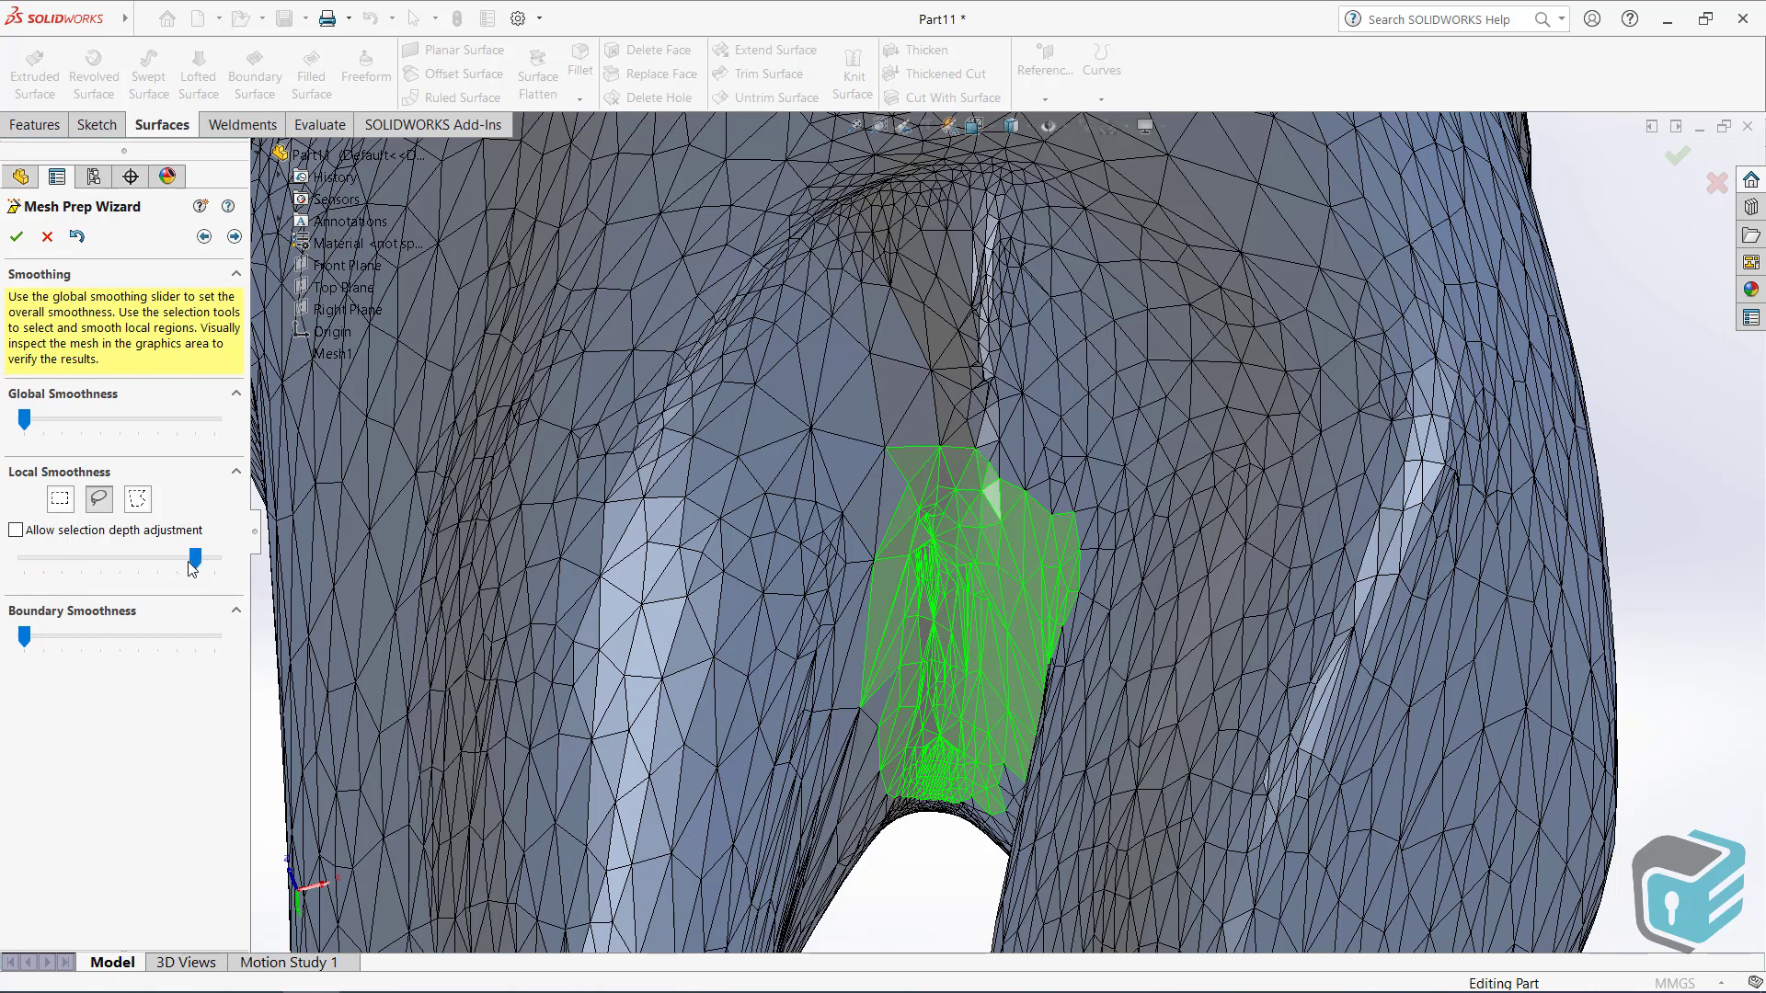
click(235, 236)
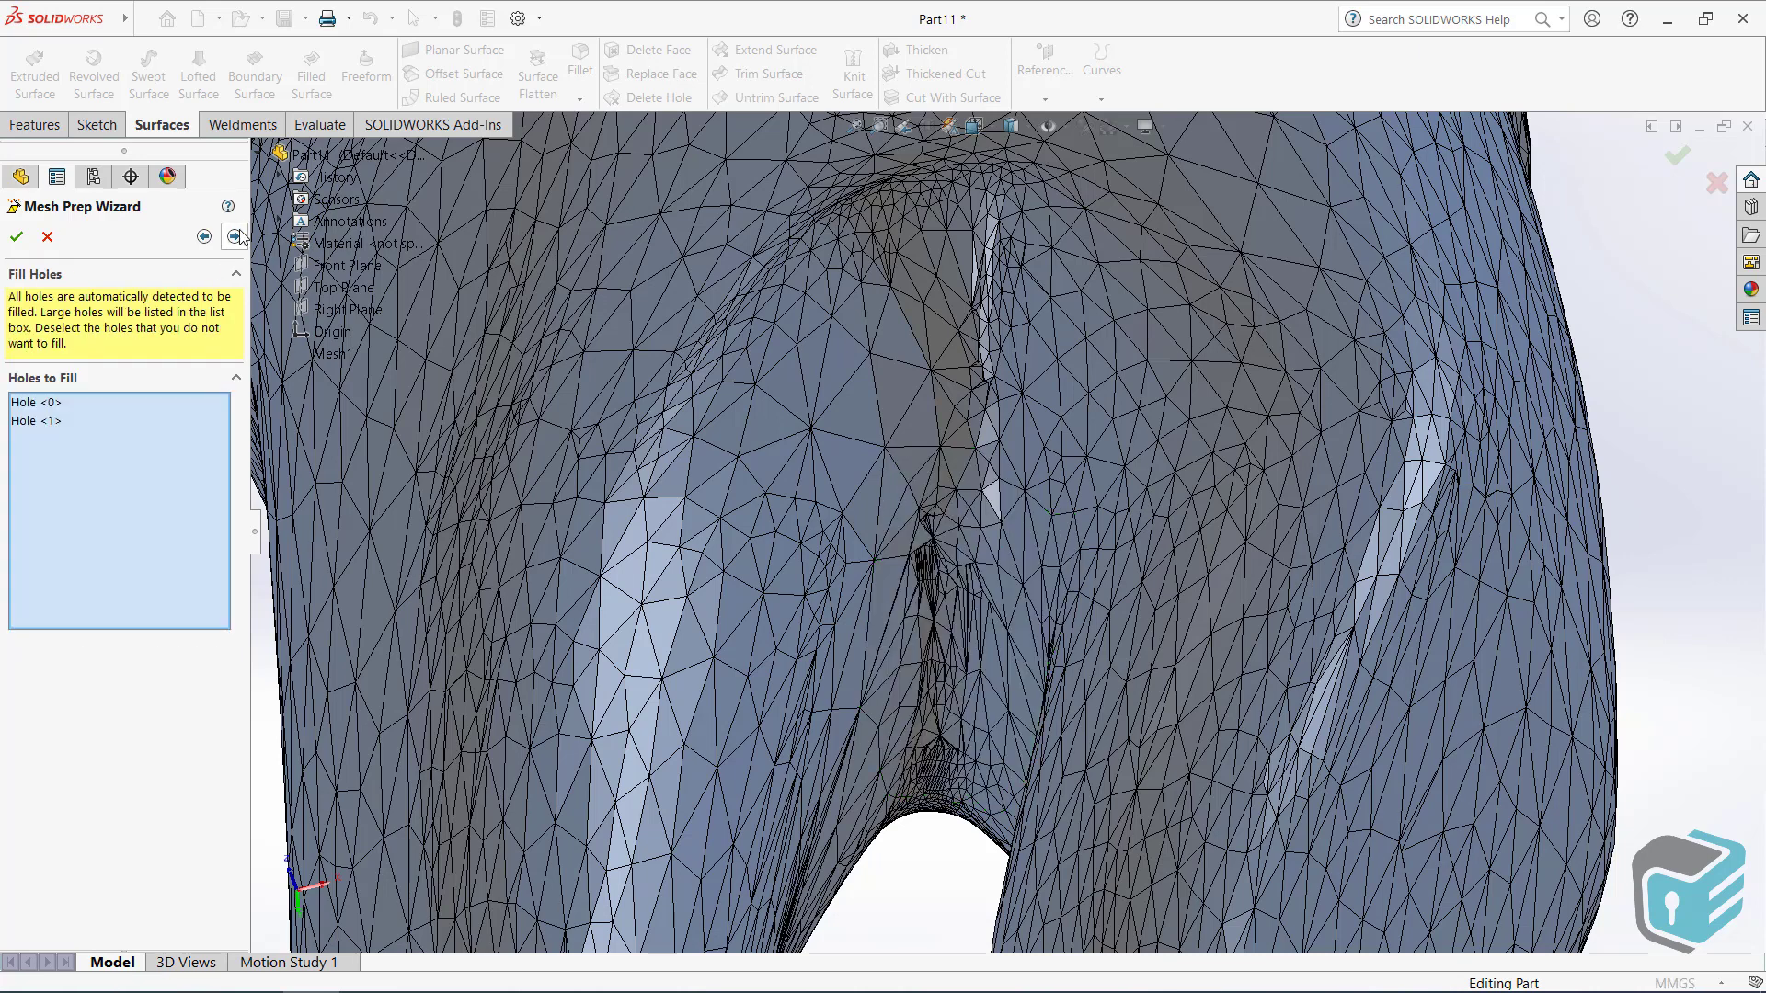
- Fit the tooth in view and fill both root-tip holes
key(f)
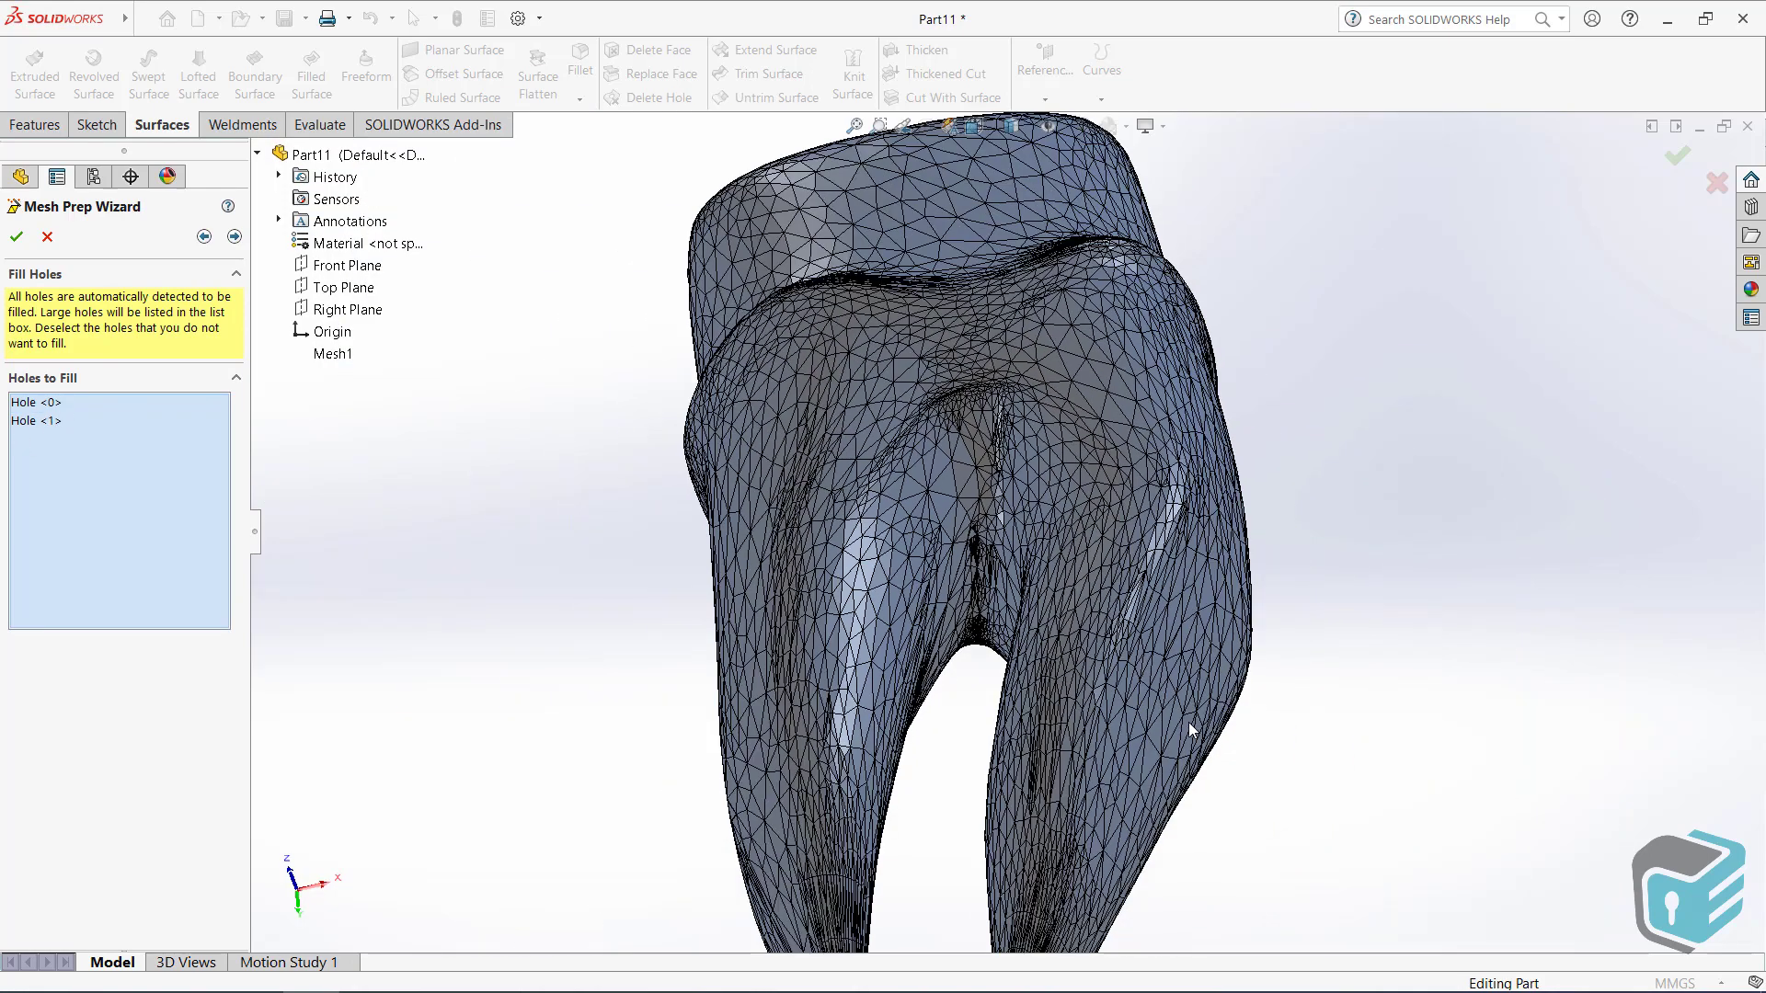
scroll(977, 787, down, 3)
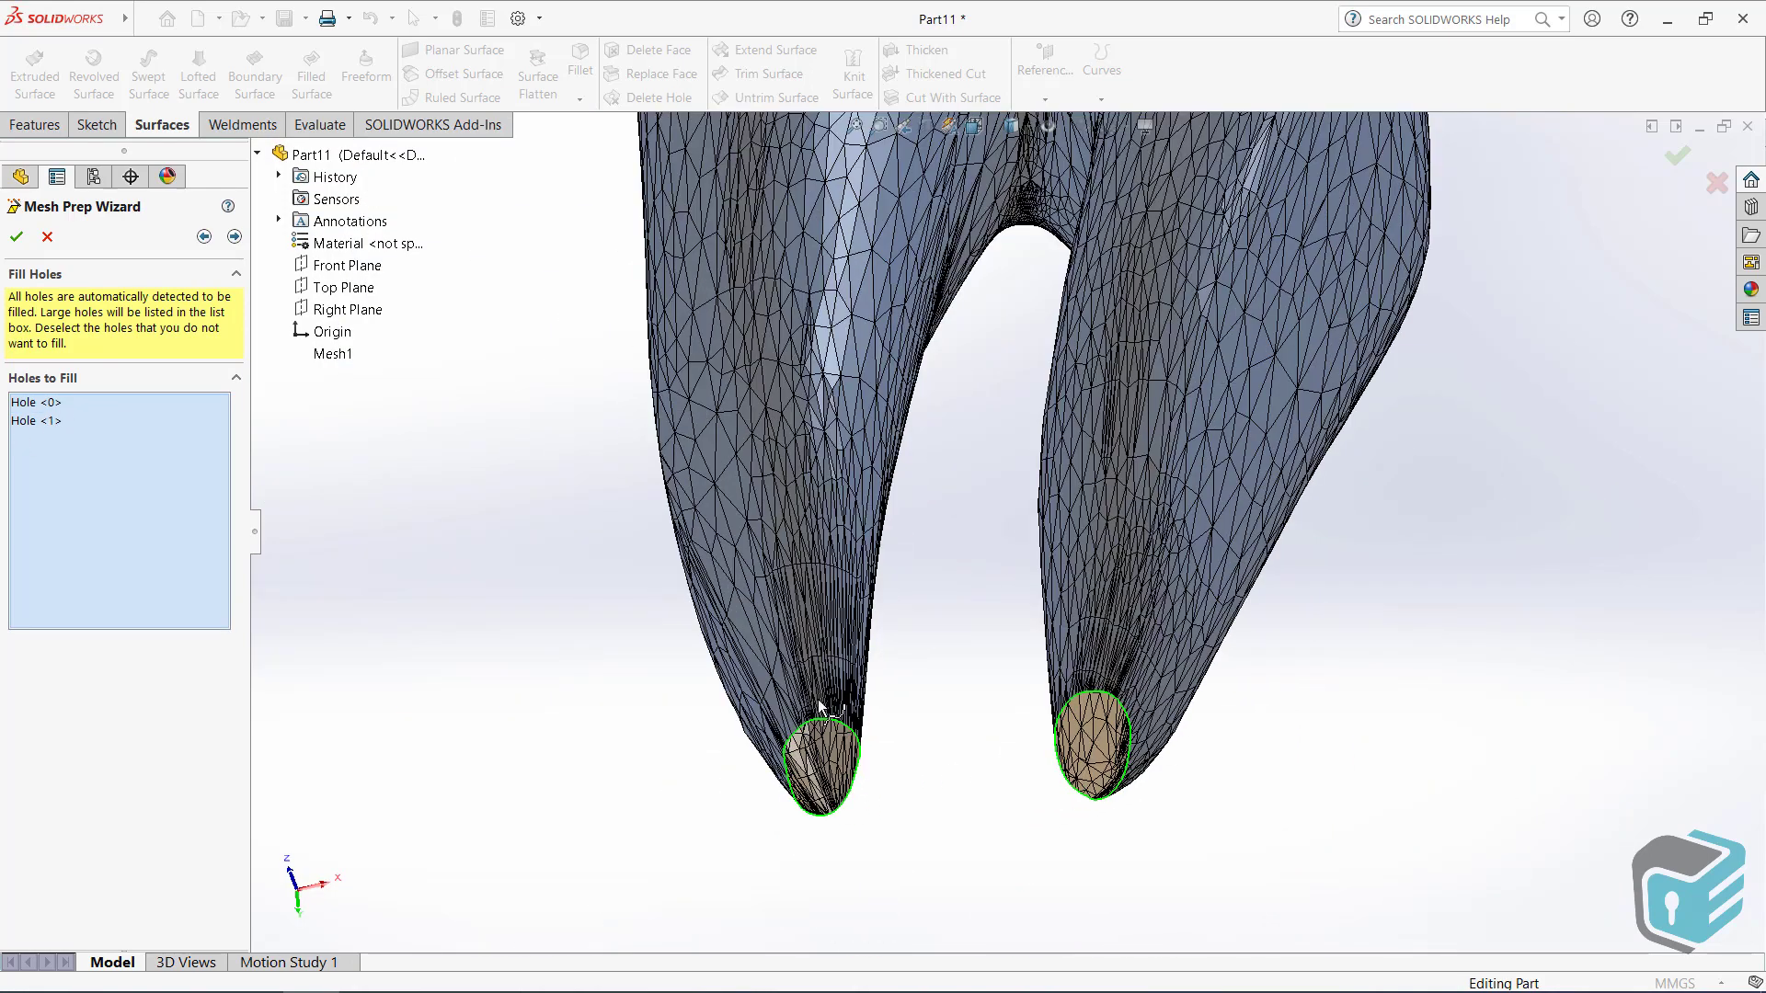
click(235, 237)
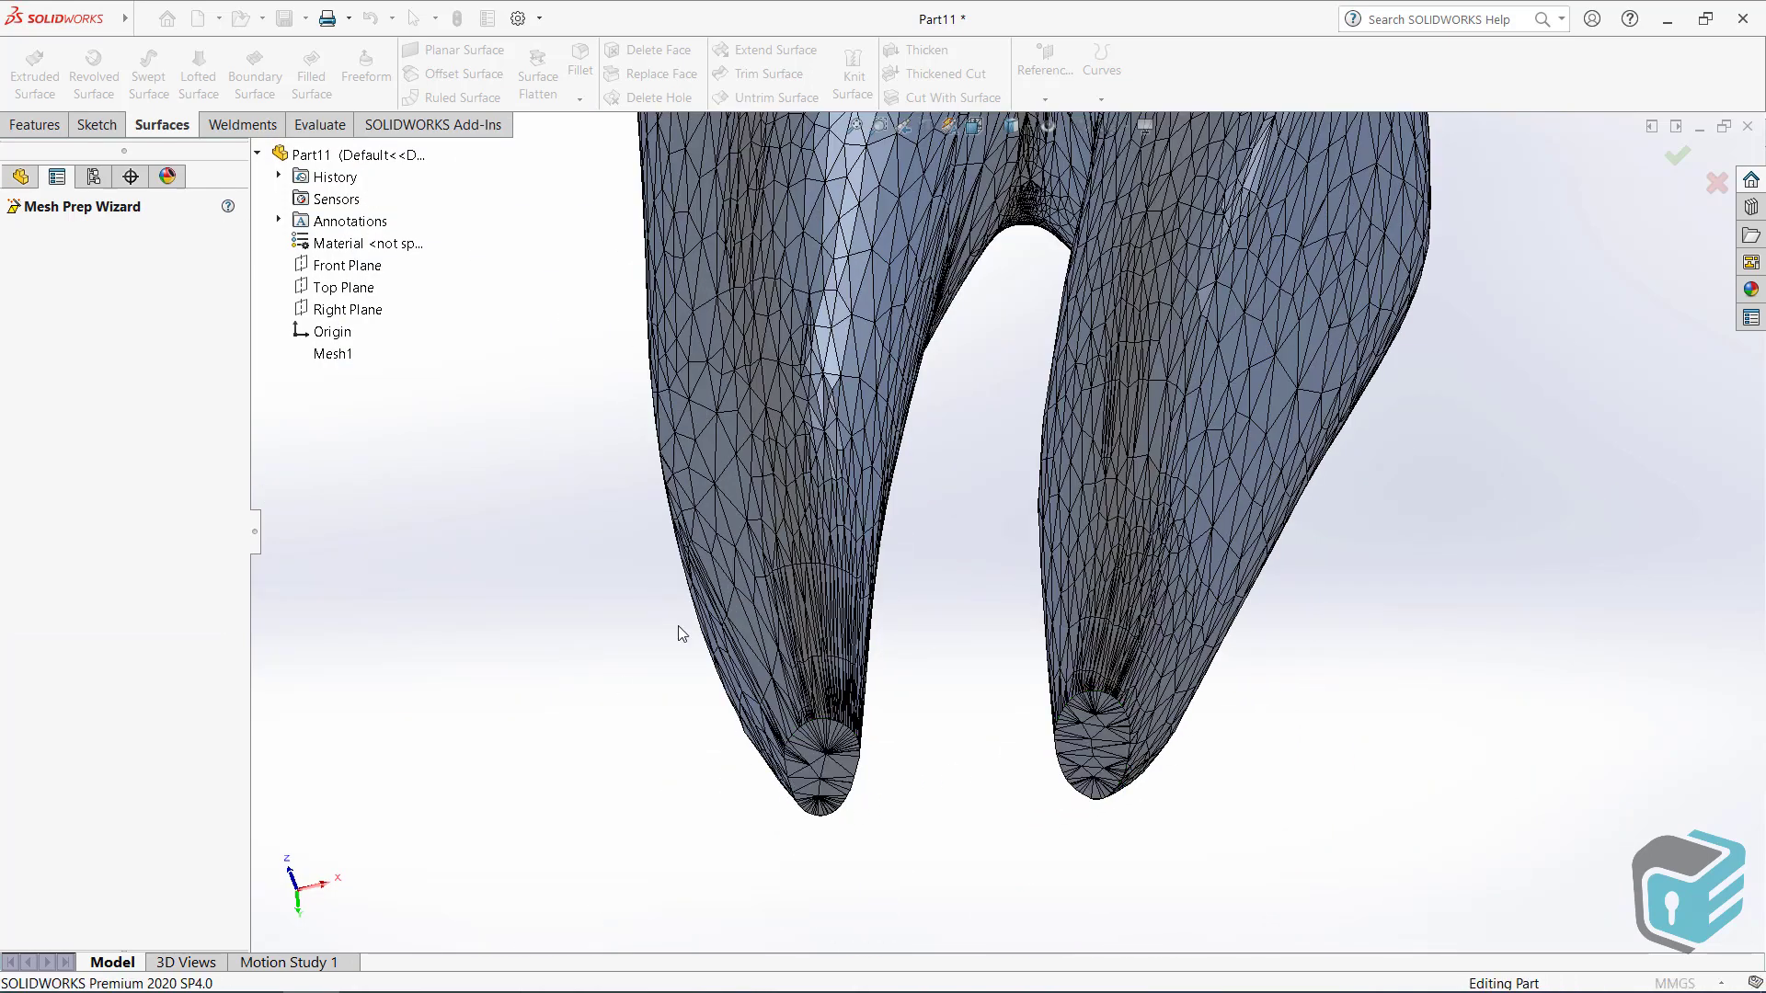
scroll(874, 780, down, 2)
scroll(772, 699, down, 3)
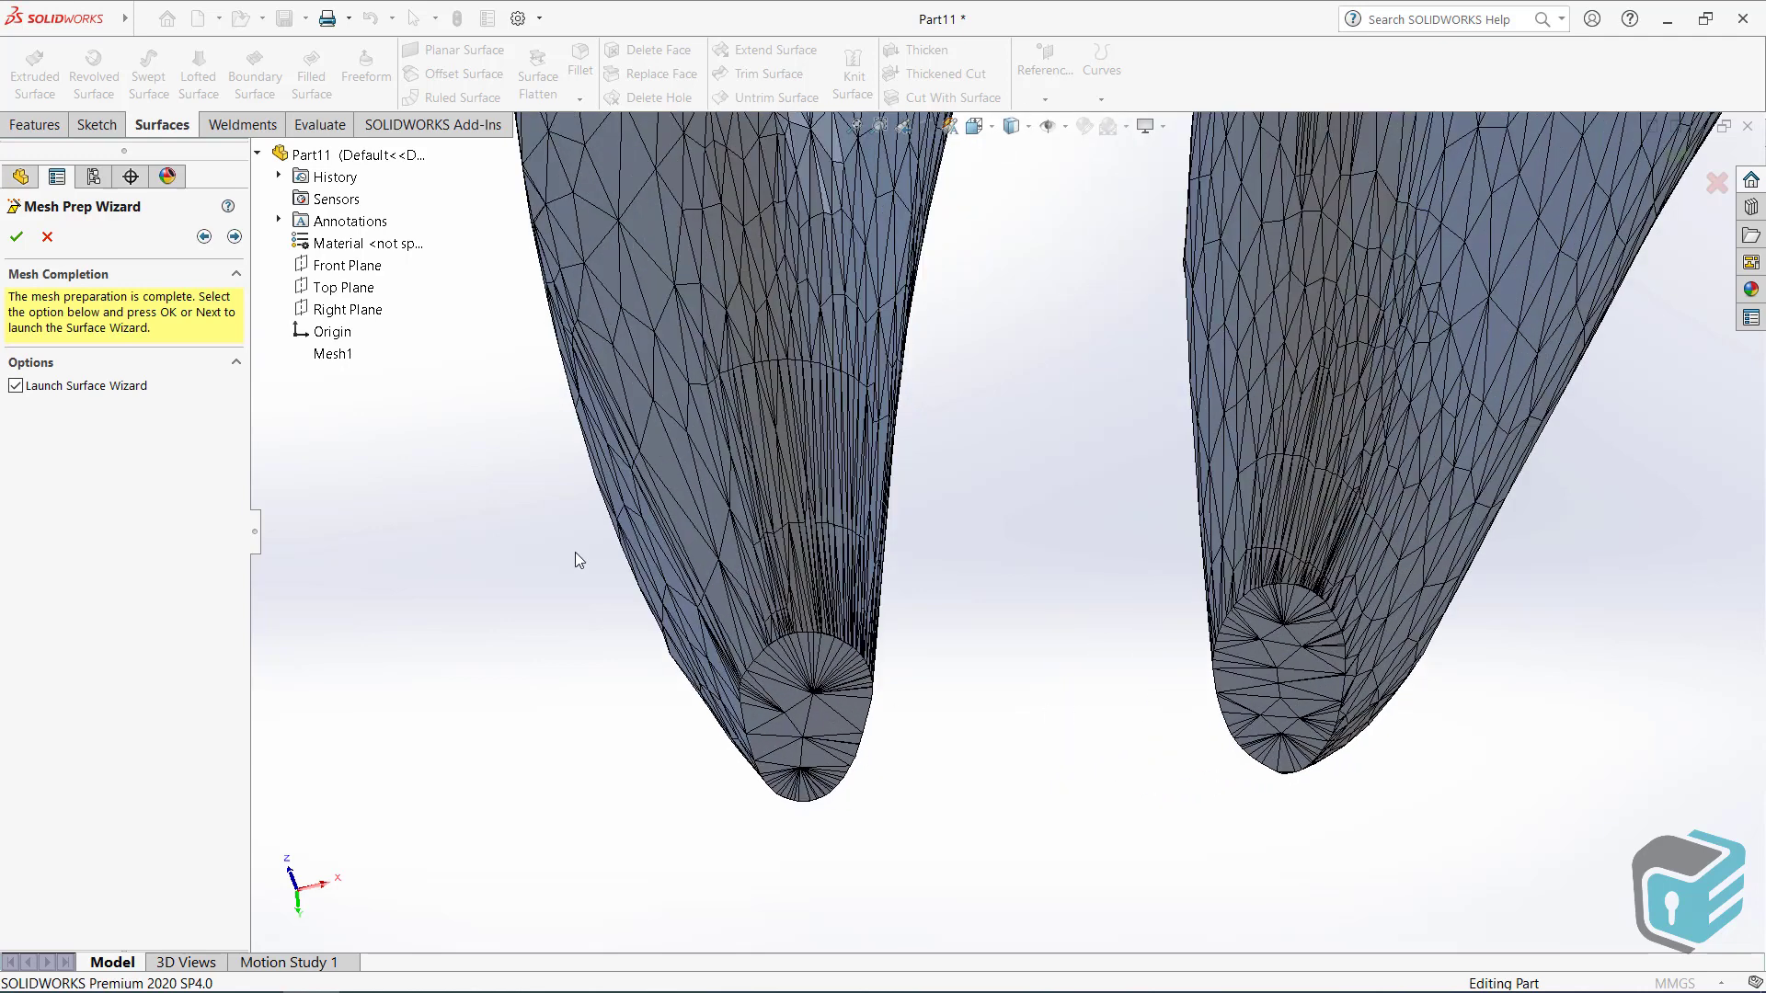
- Start the Surface Wizard with Guided creation and tilt the tooth to view the crown
click(231, 235)
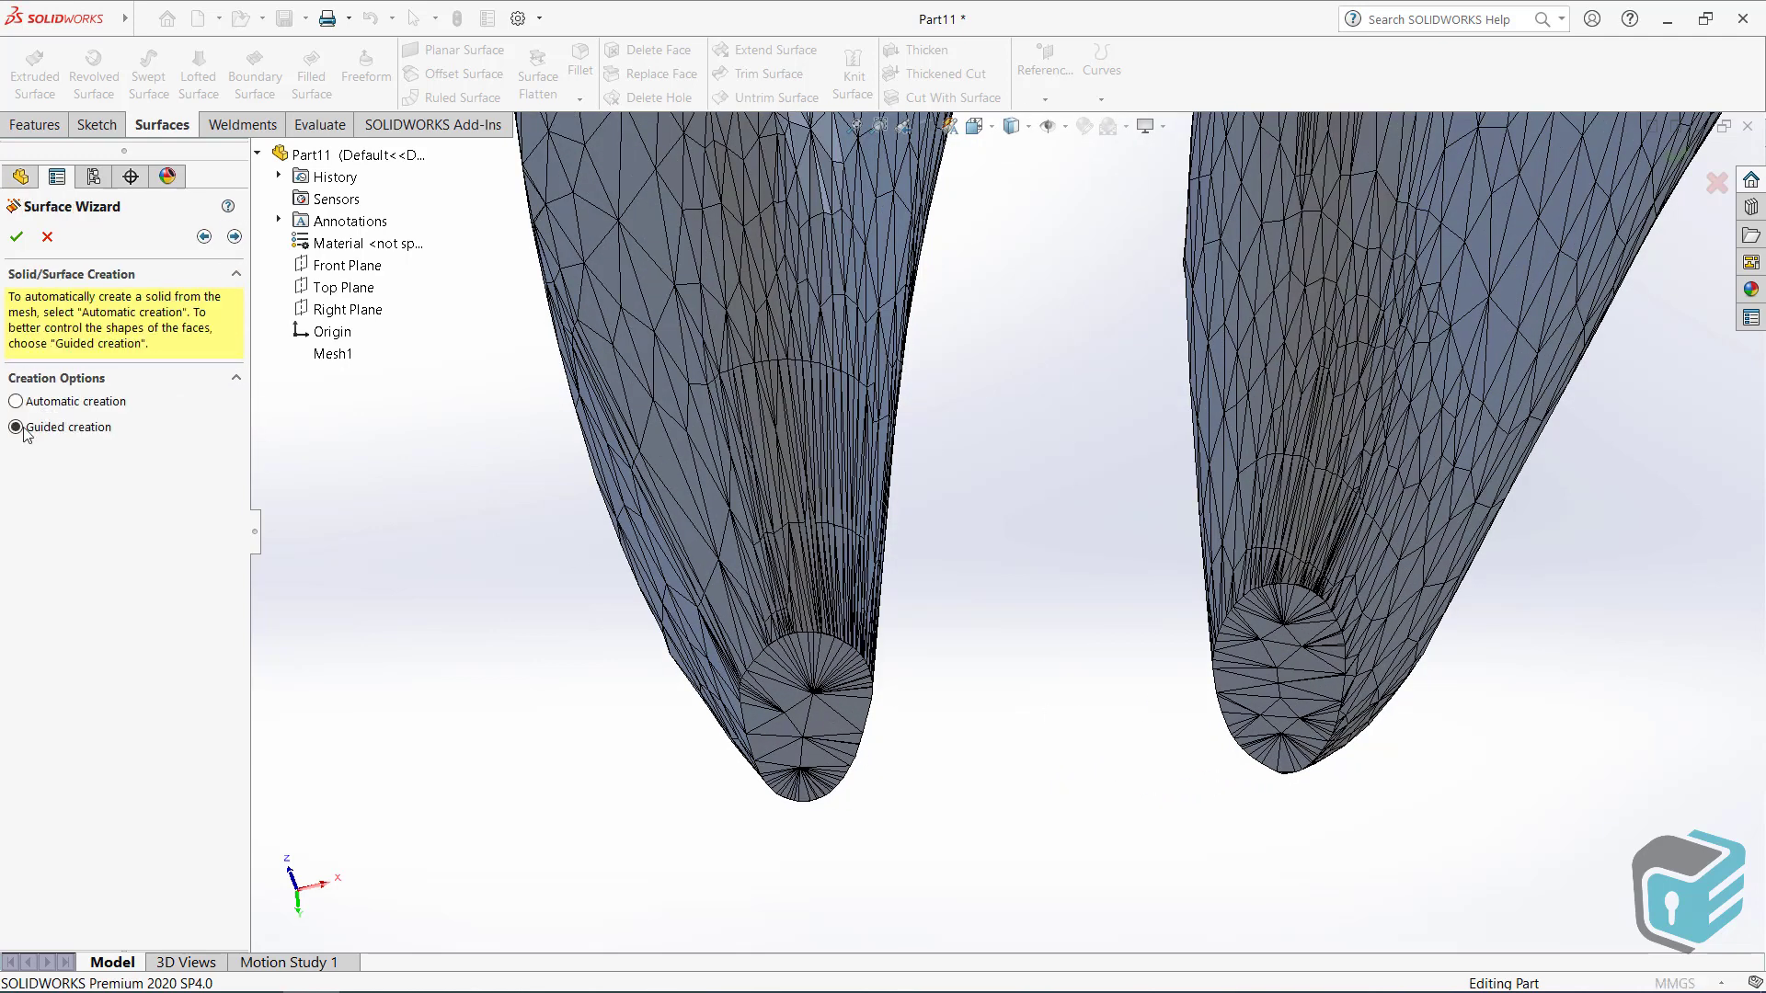
scroll(989, 334, up, 3)
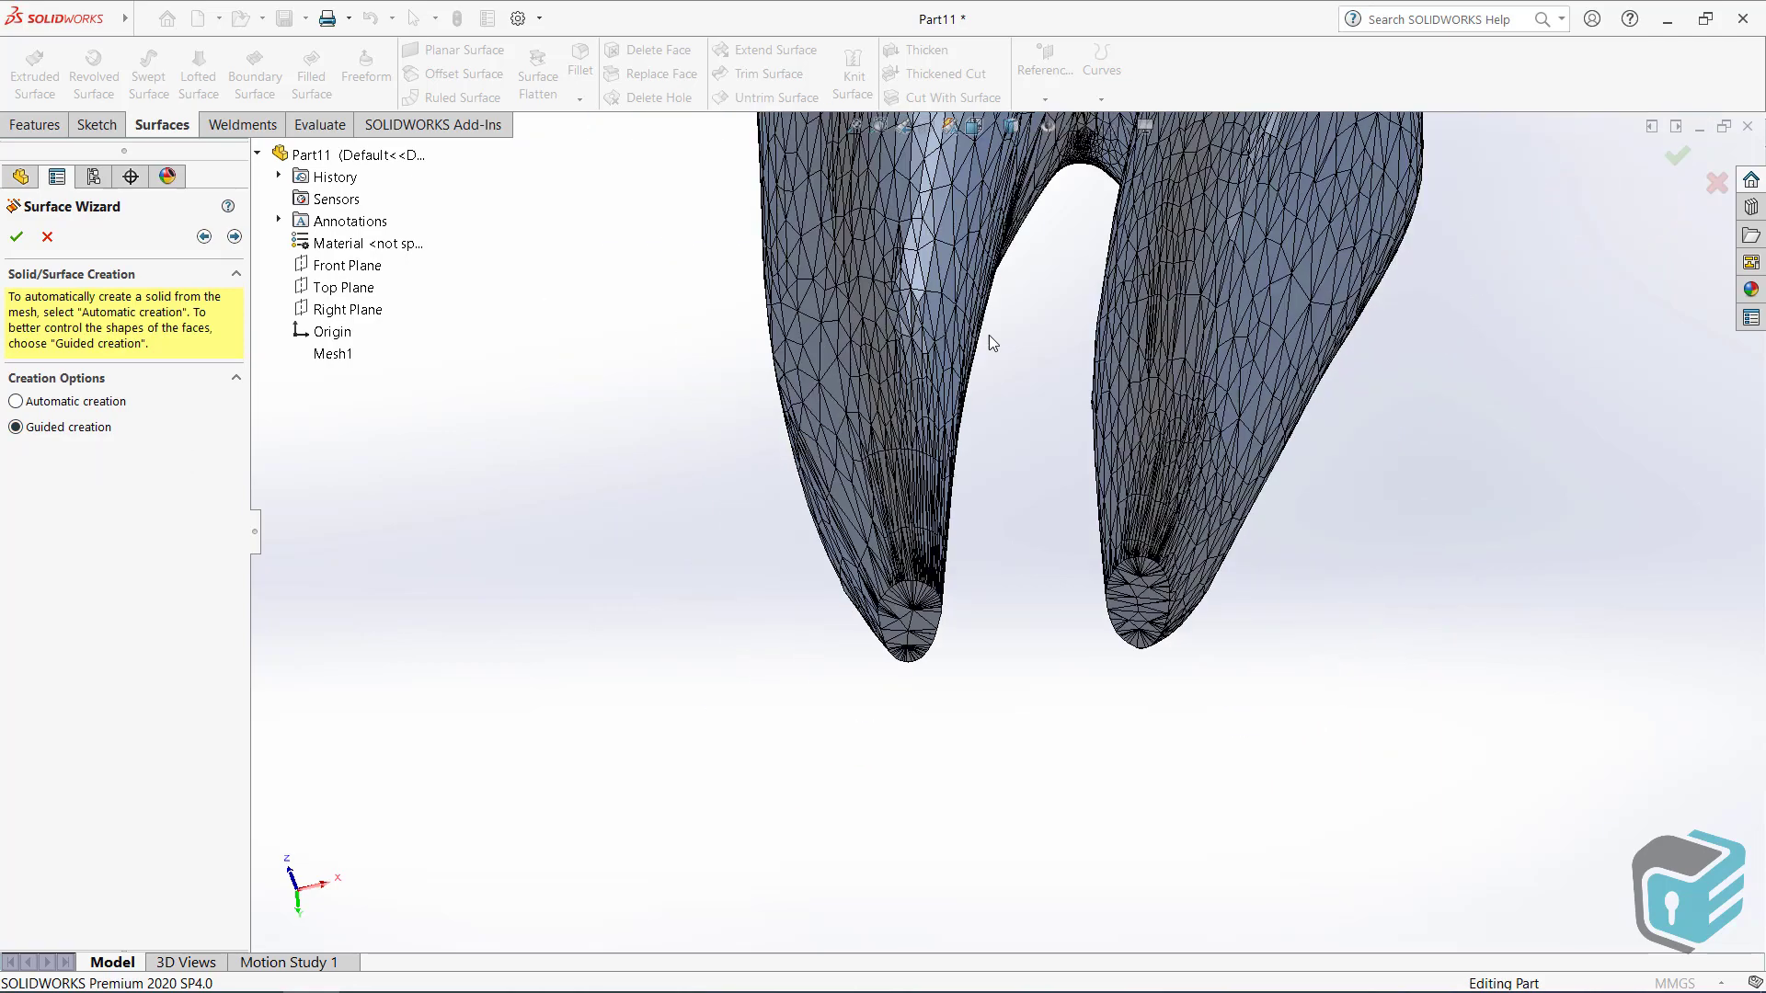
scroll(1096, 261, up, 3)
scroll(1058, 246, down, 3)
scroll(1010, 411, down, 2)
middle_drag(1010, 411, 1021, 564)
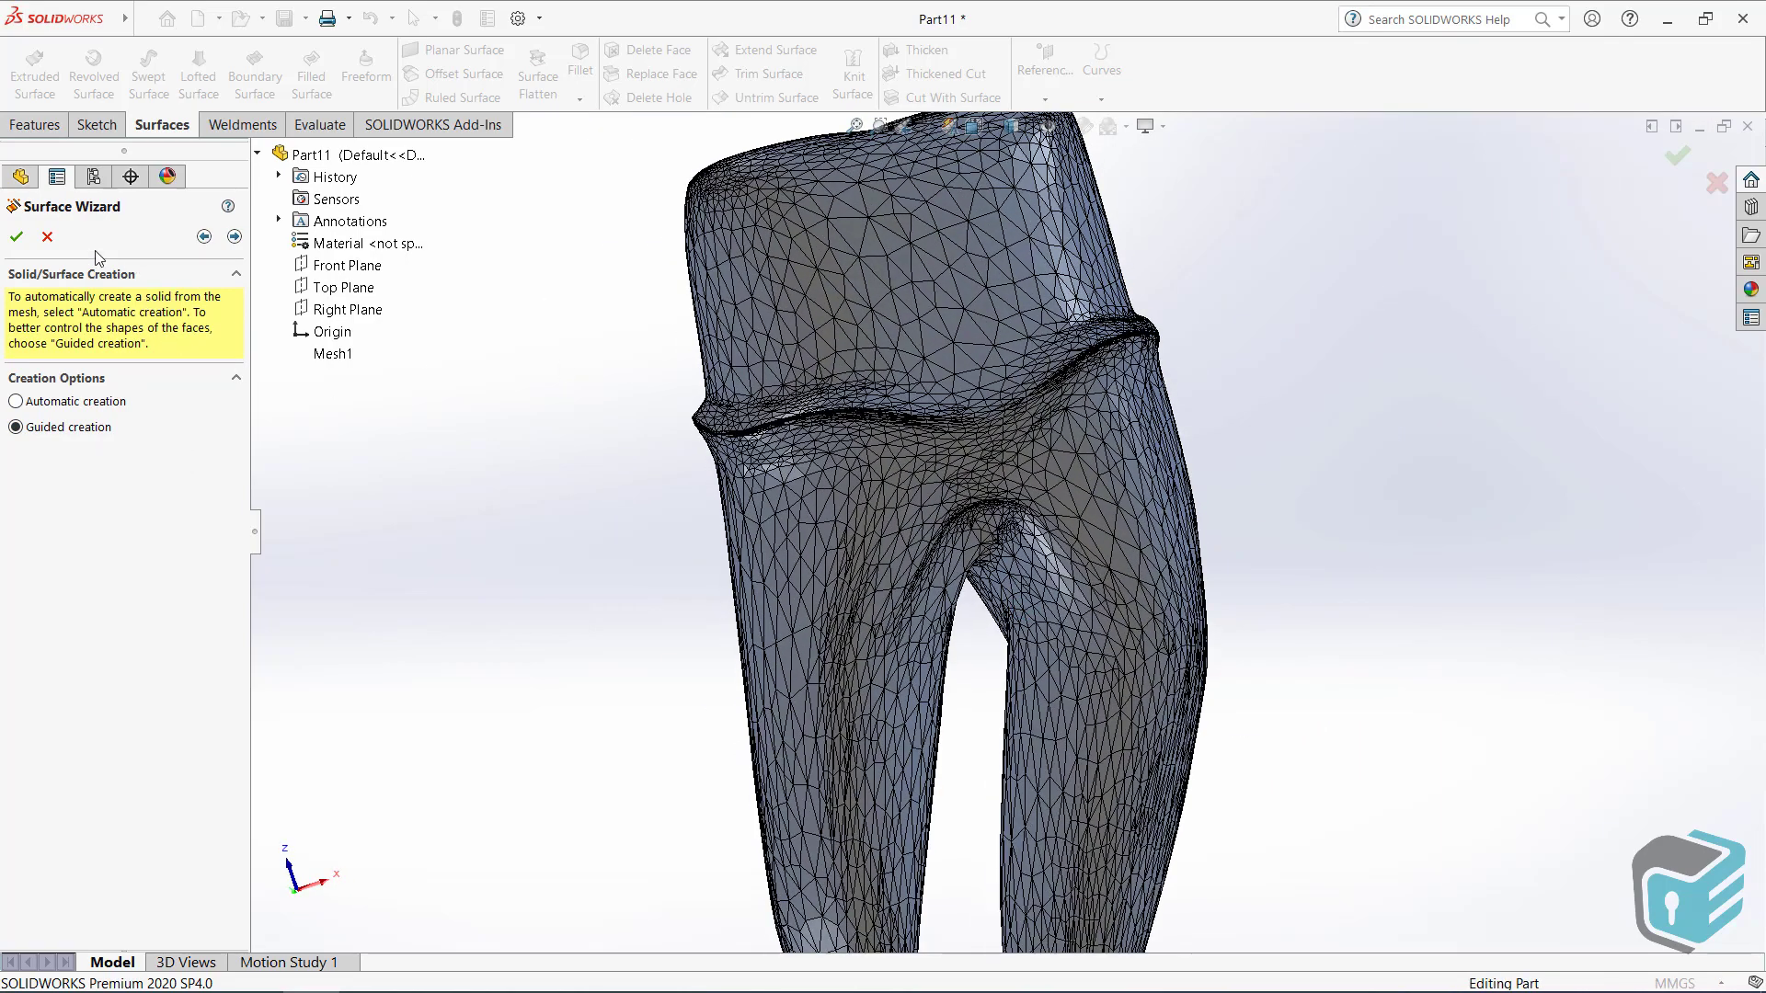
- Choose Top Plane as the split plane for the tooth mesh
click(234, 237)
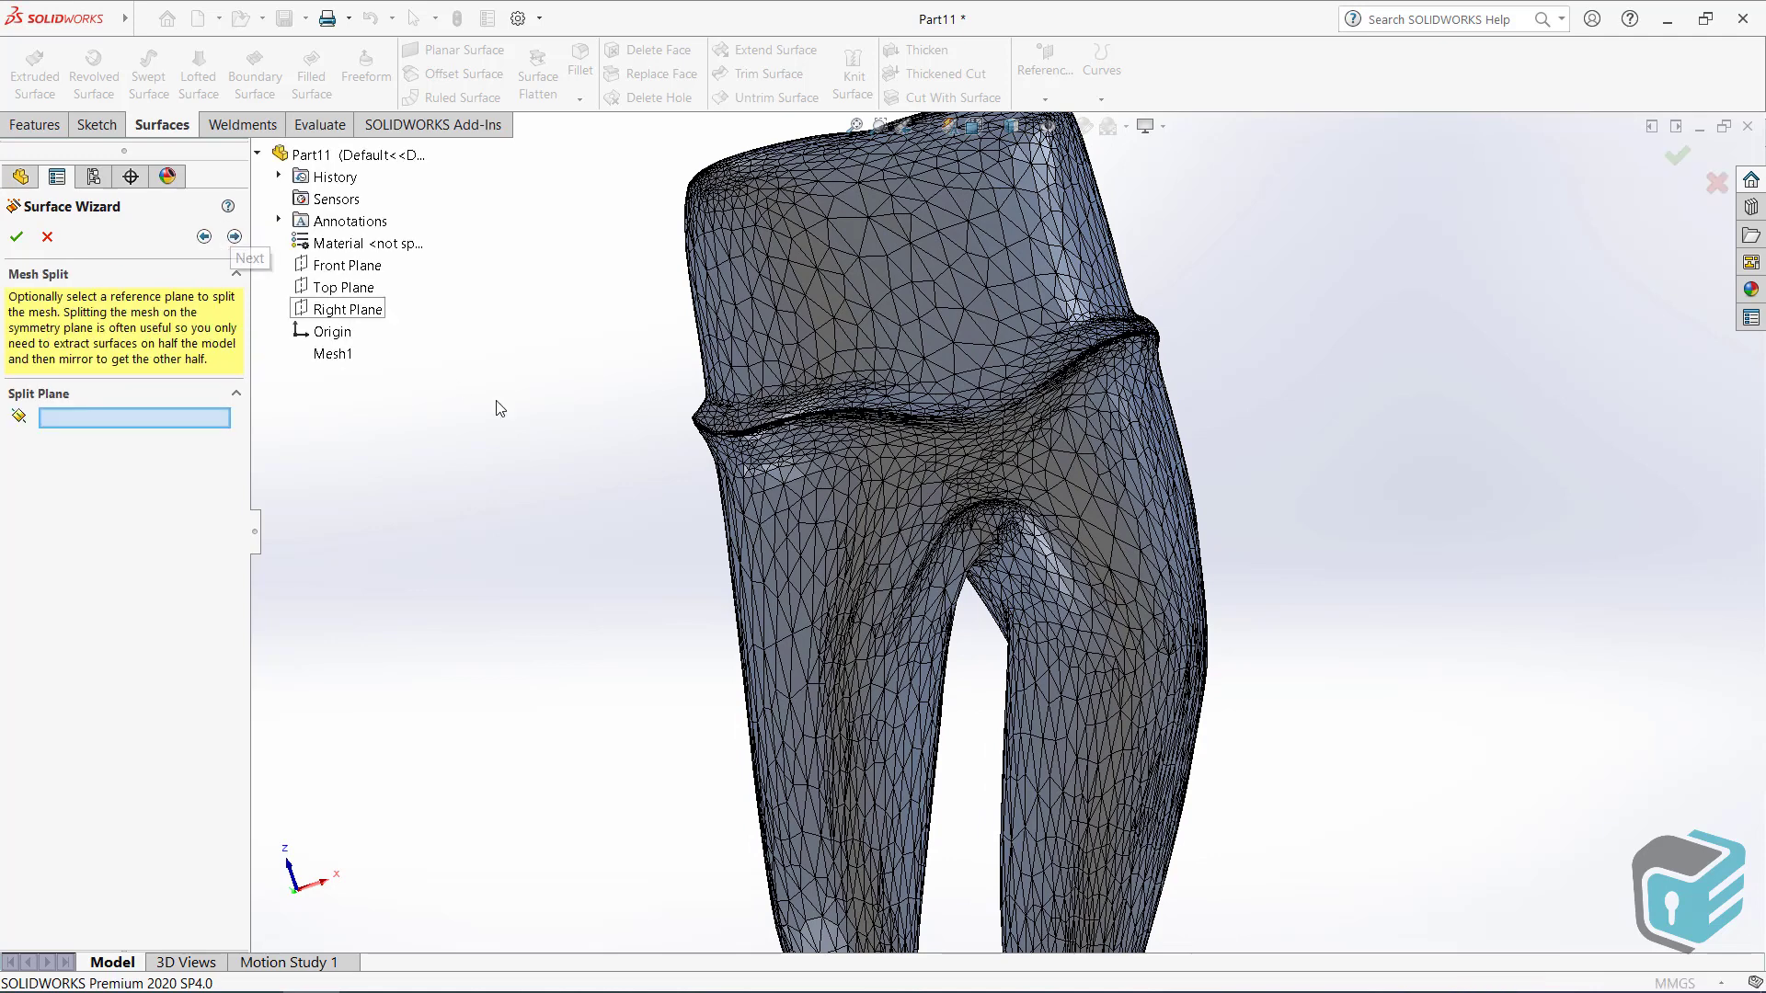
click(334, 293)
scroll(855, 598, up, 2)
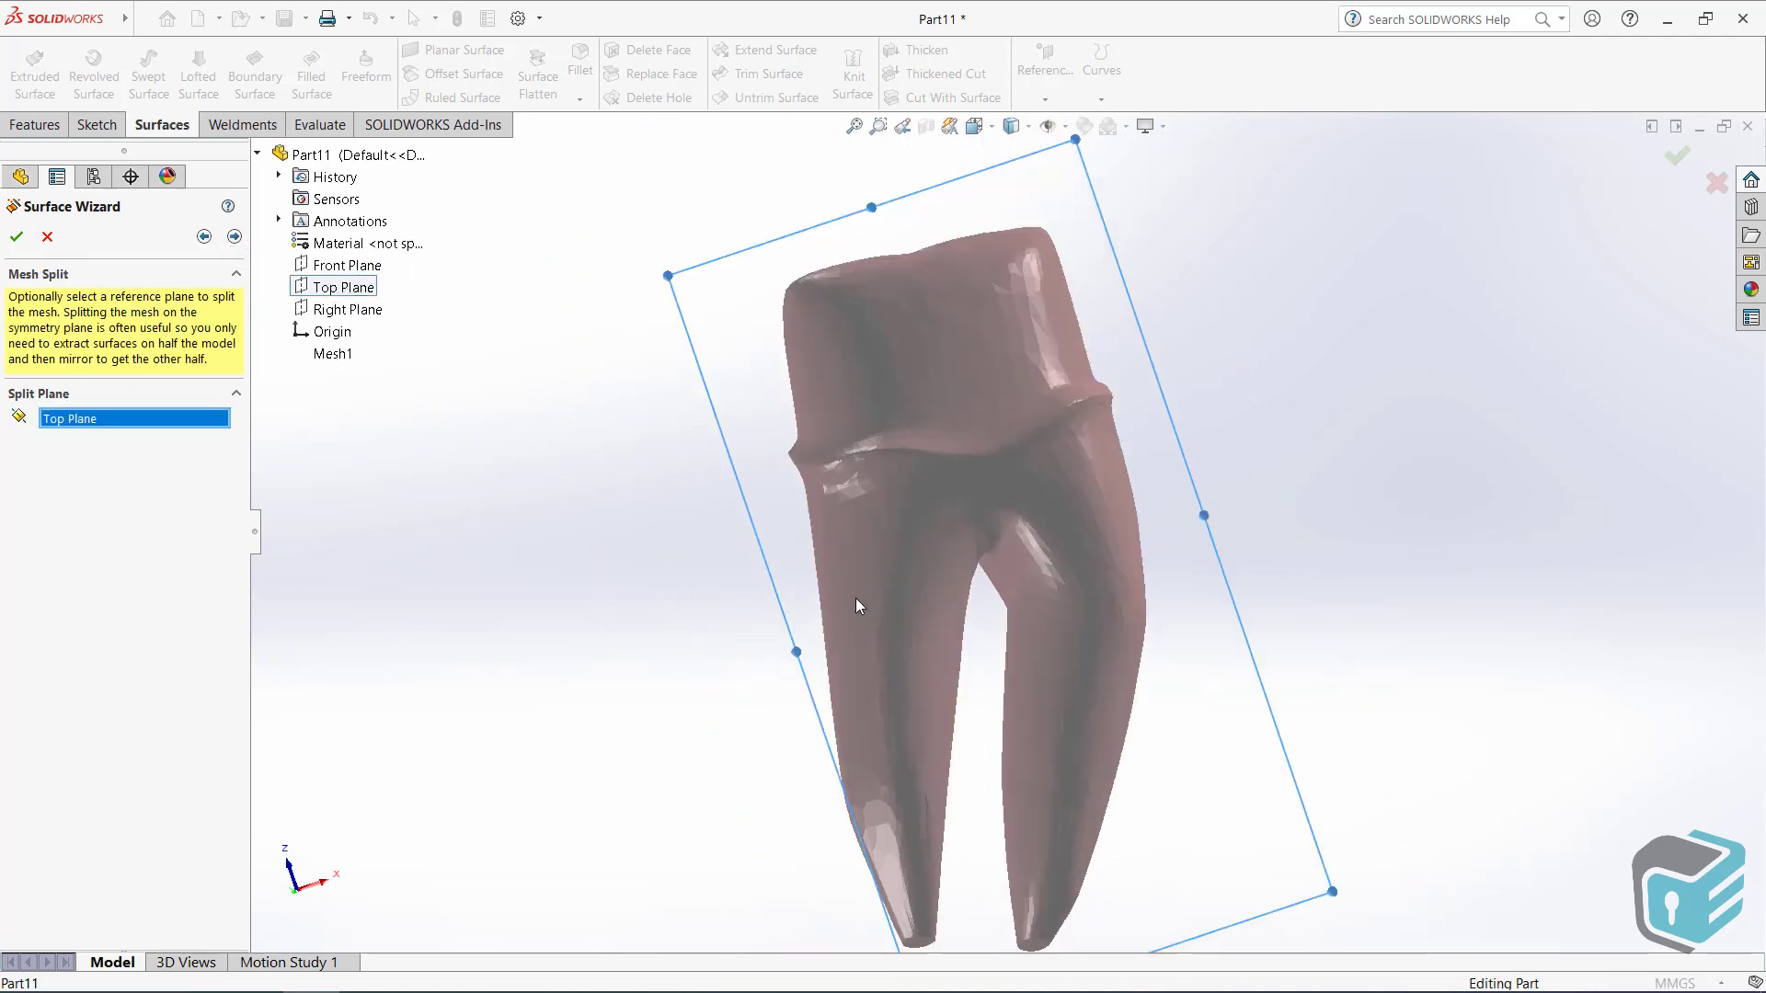
middle_drag(855, 598, 1063, 597)
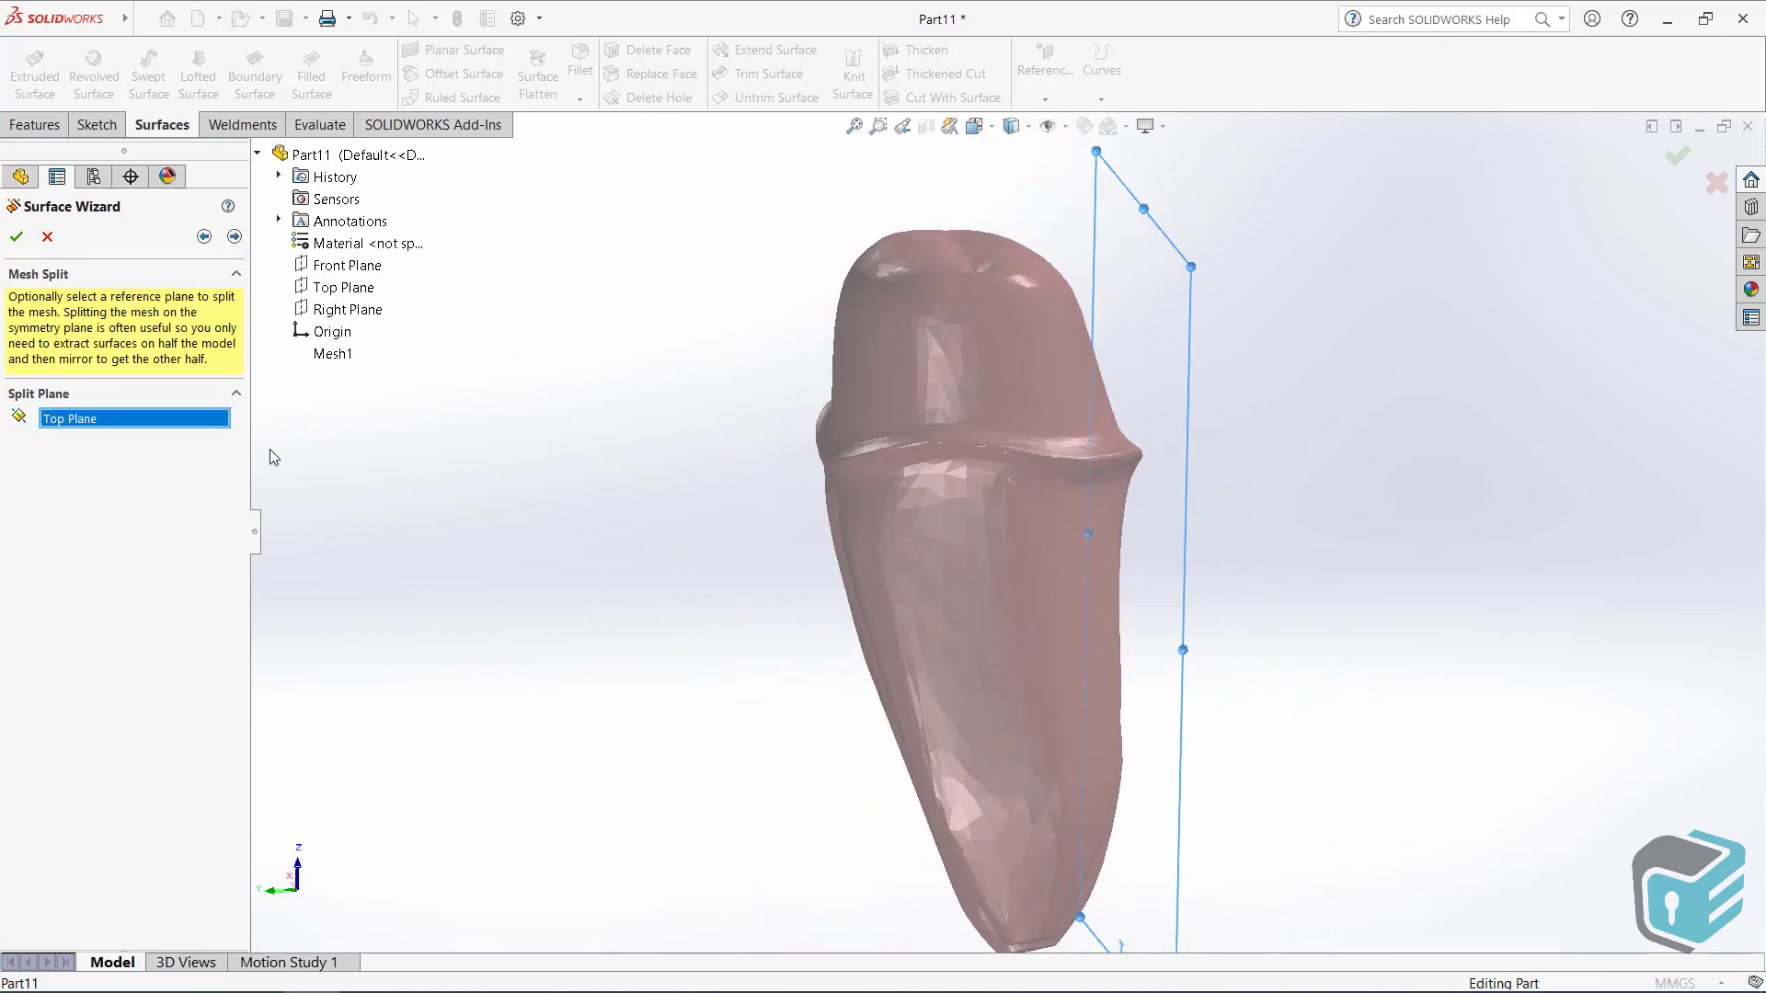
click(235, 236)
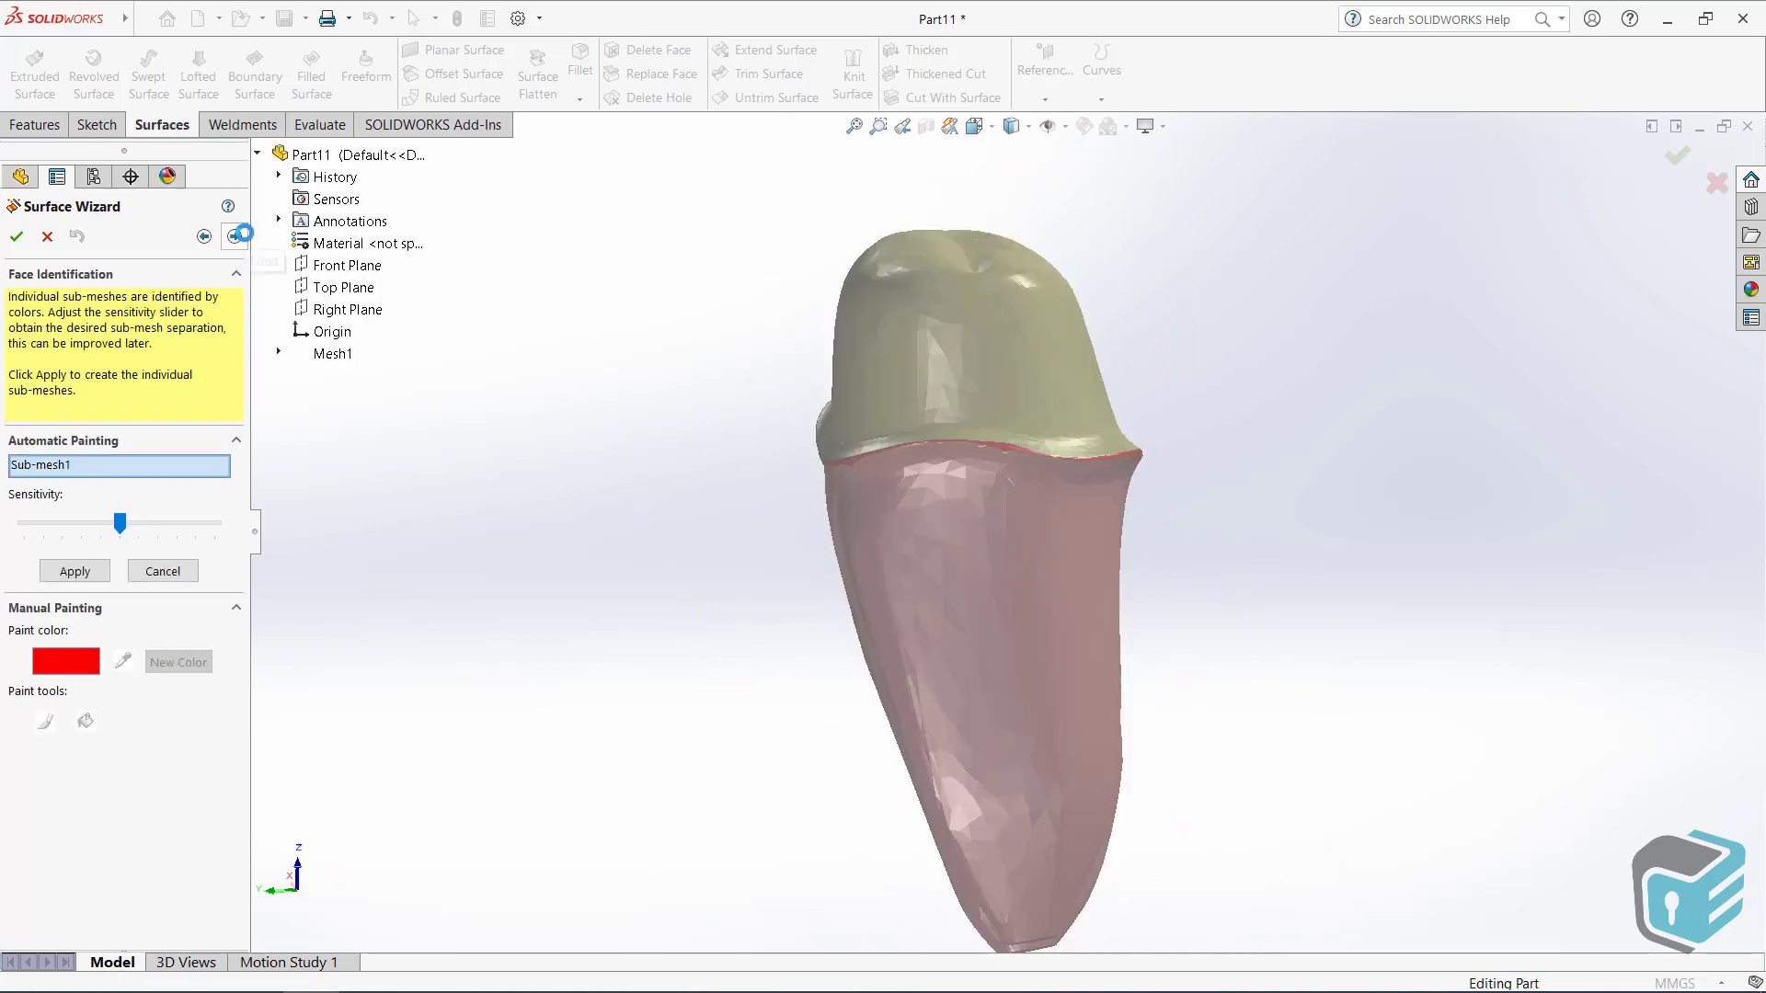
- Lower then raise Automatic Painting Sensitivity until only crown and root regions remain
mouse_move(1034, 604)
middle_down()
mouse_move(994, 642)
mouse_move(1084, 619)
mouse_move(1348, 635)
mouse_move(1447, 607)
mouse_move(1565, 406)
mouse_move(1594, 422)
middle_up()
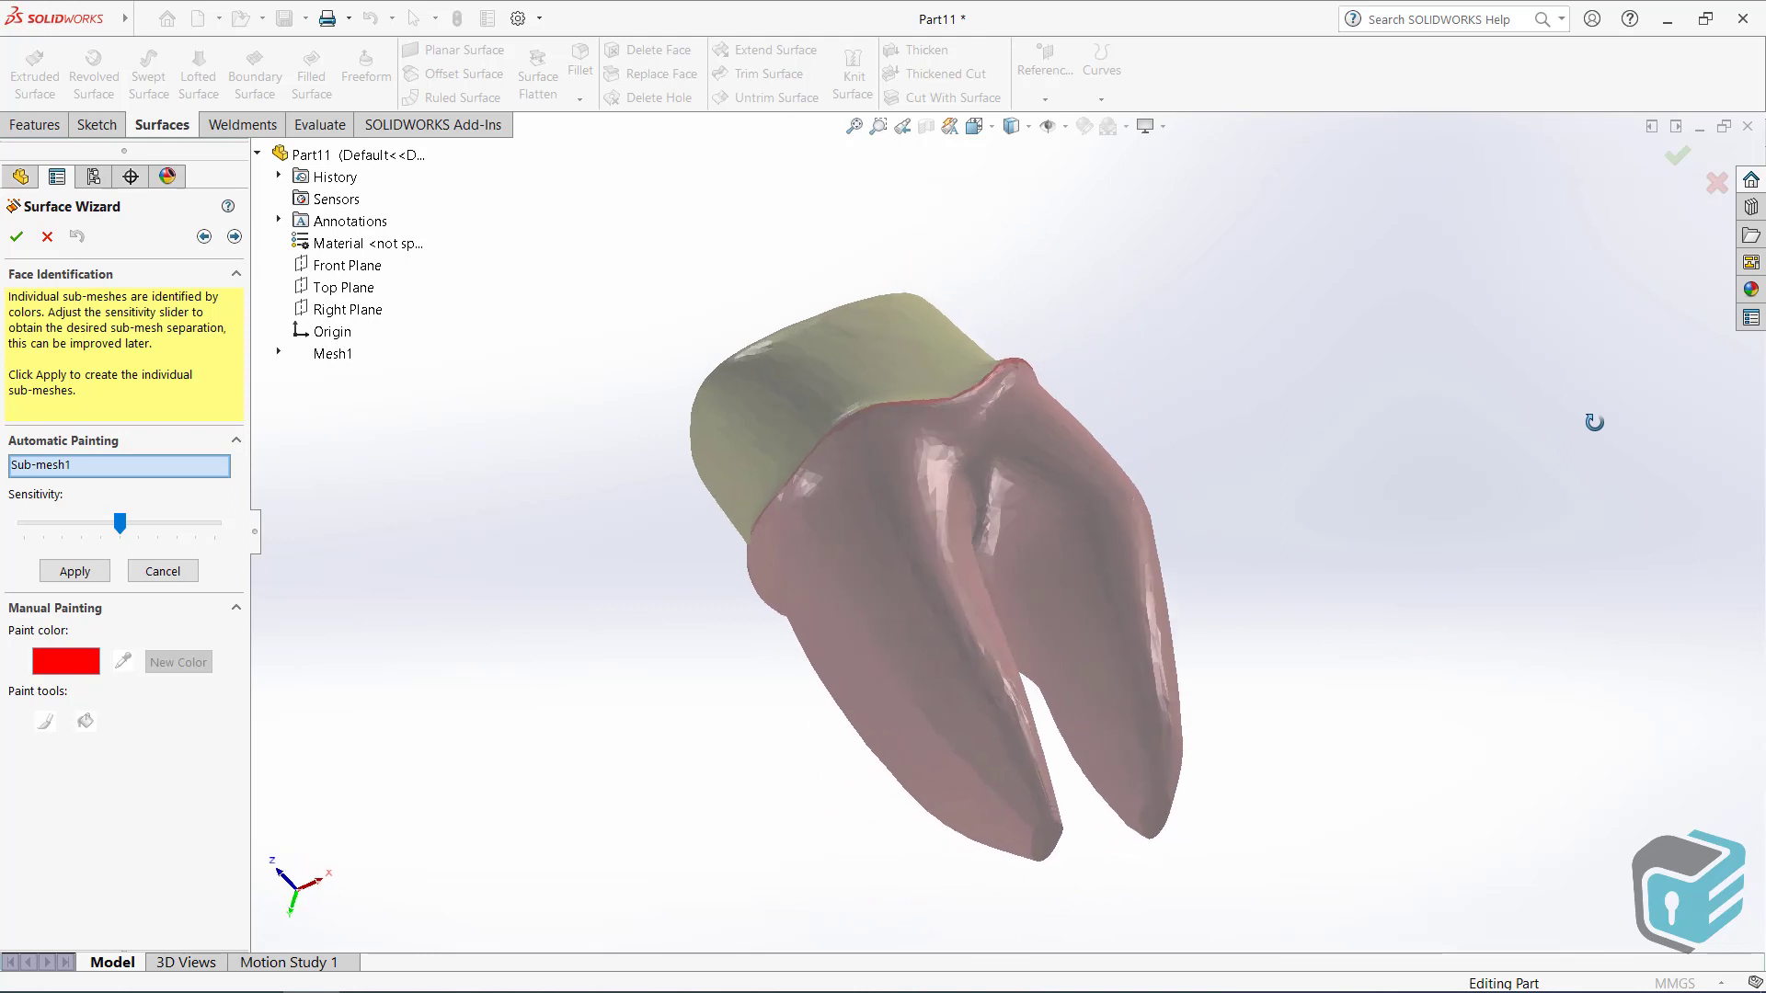
scroll(975, 430, down, 3)
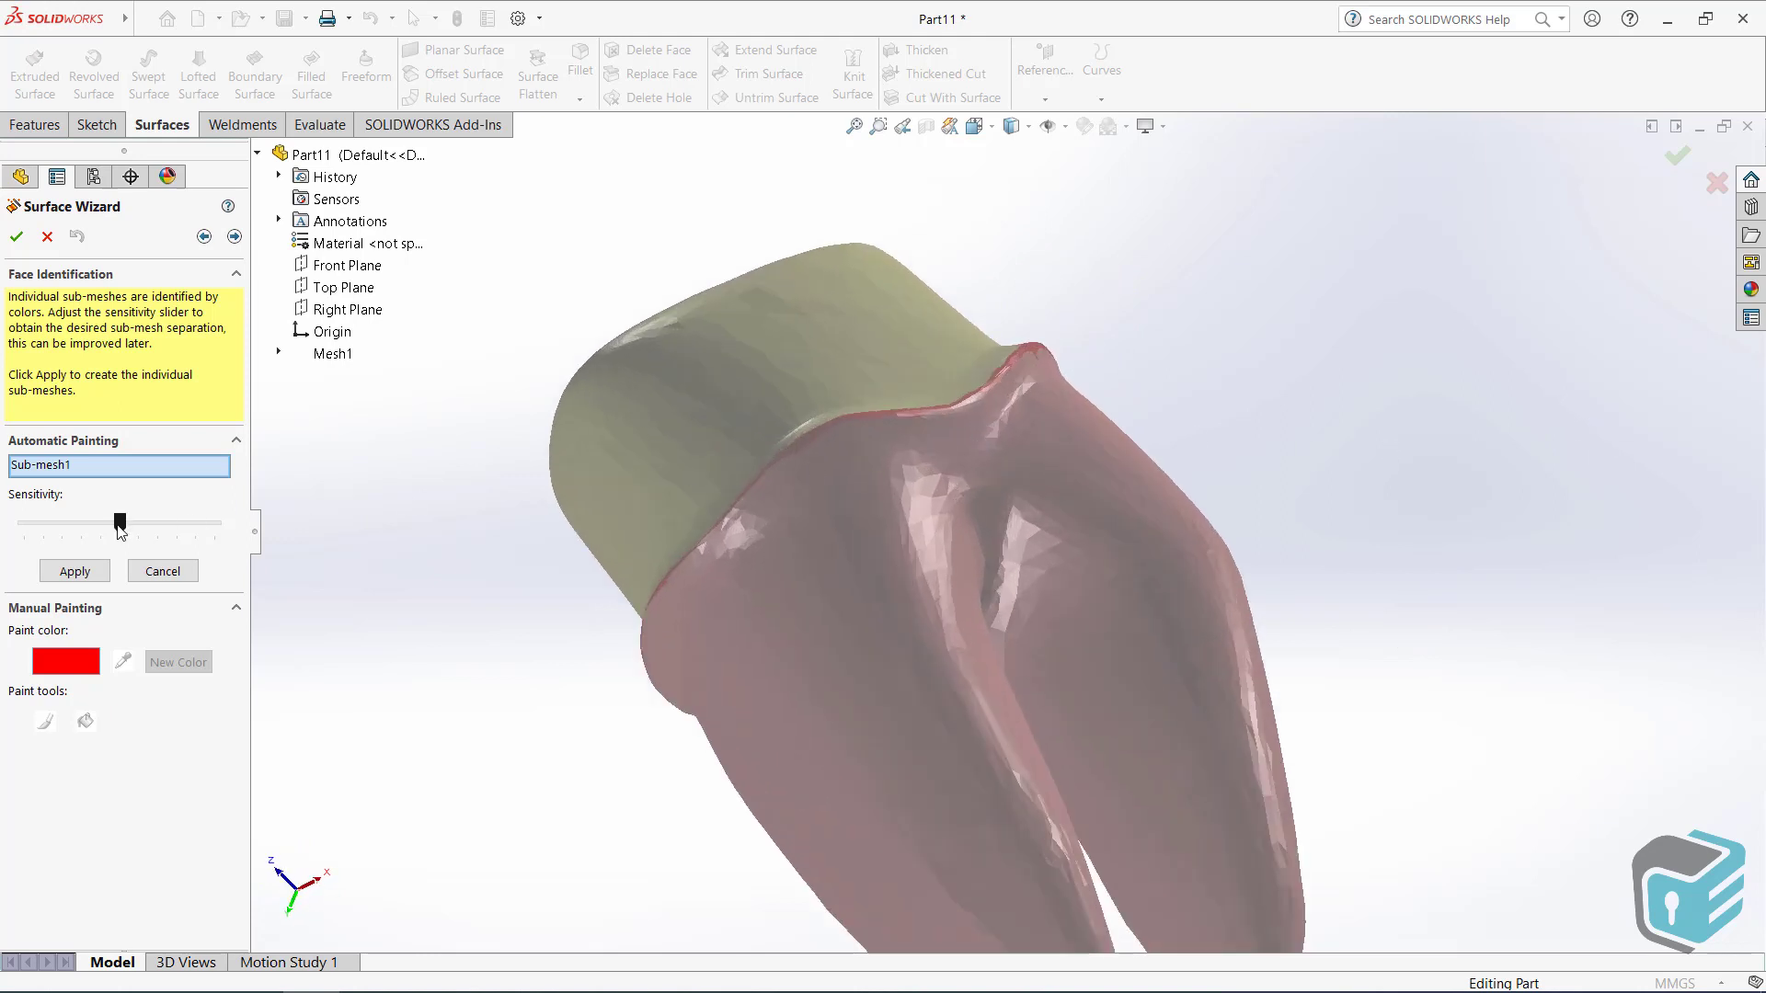
drag(120, 527, 42, 532)
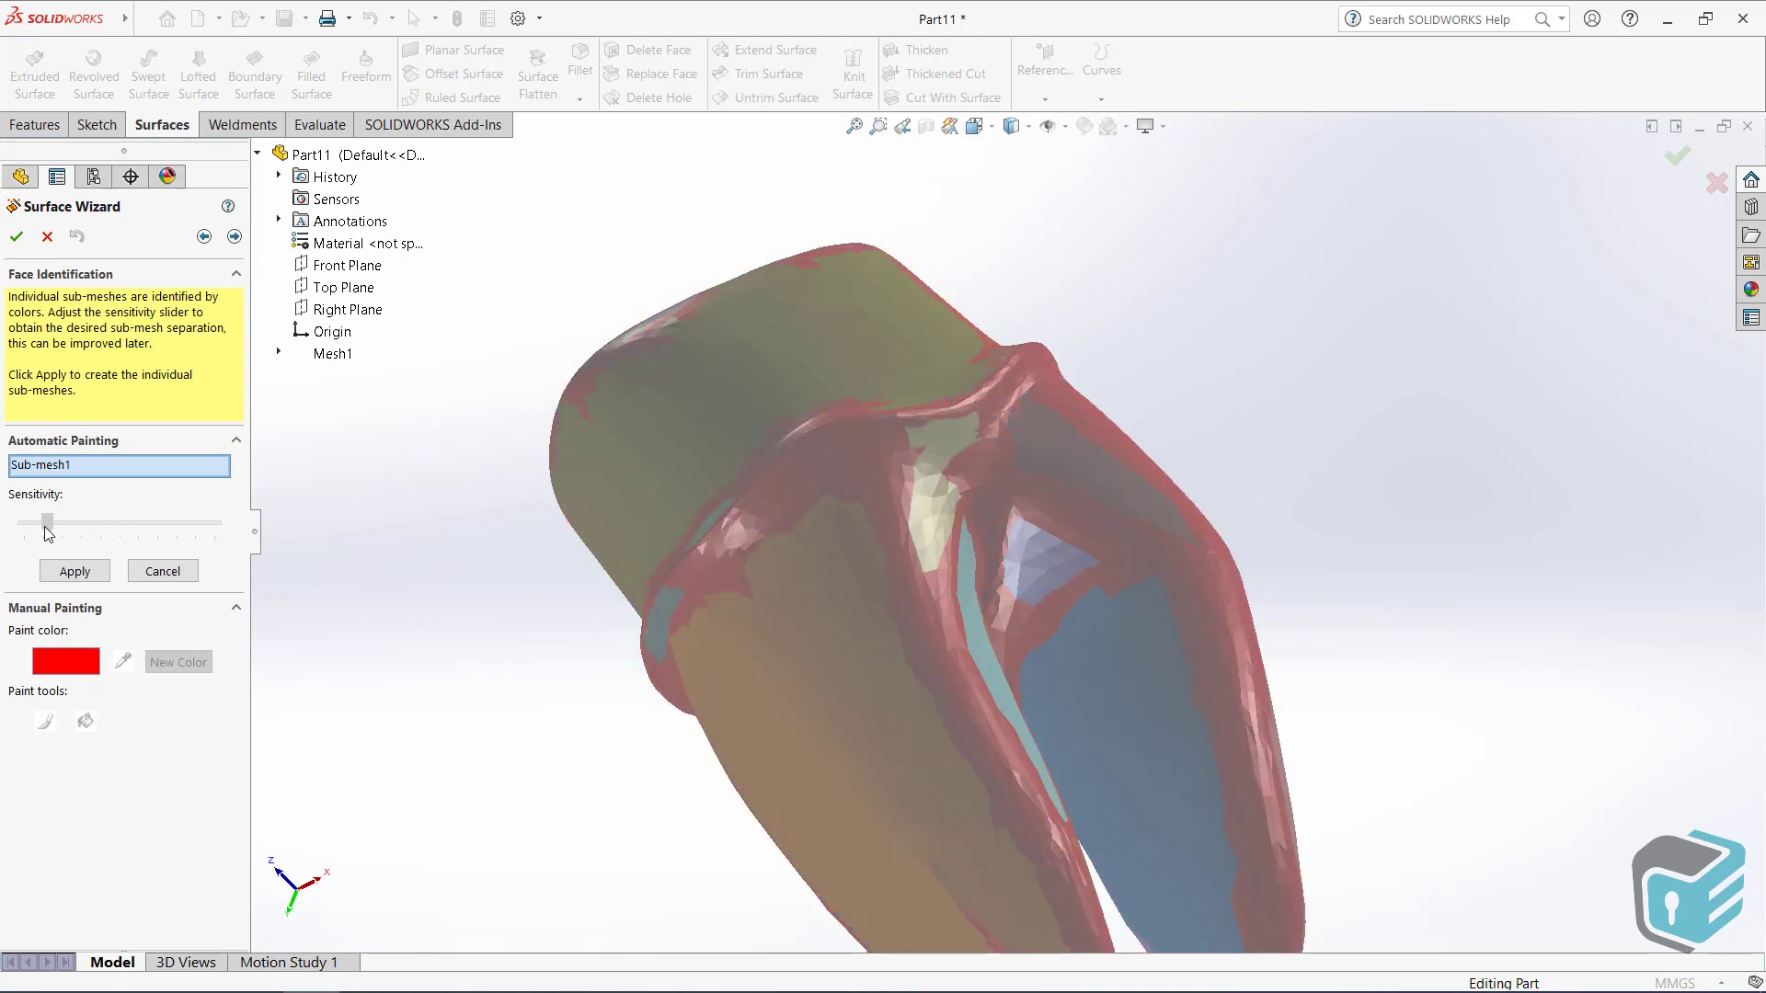
drag(42, 532, 145, 534)
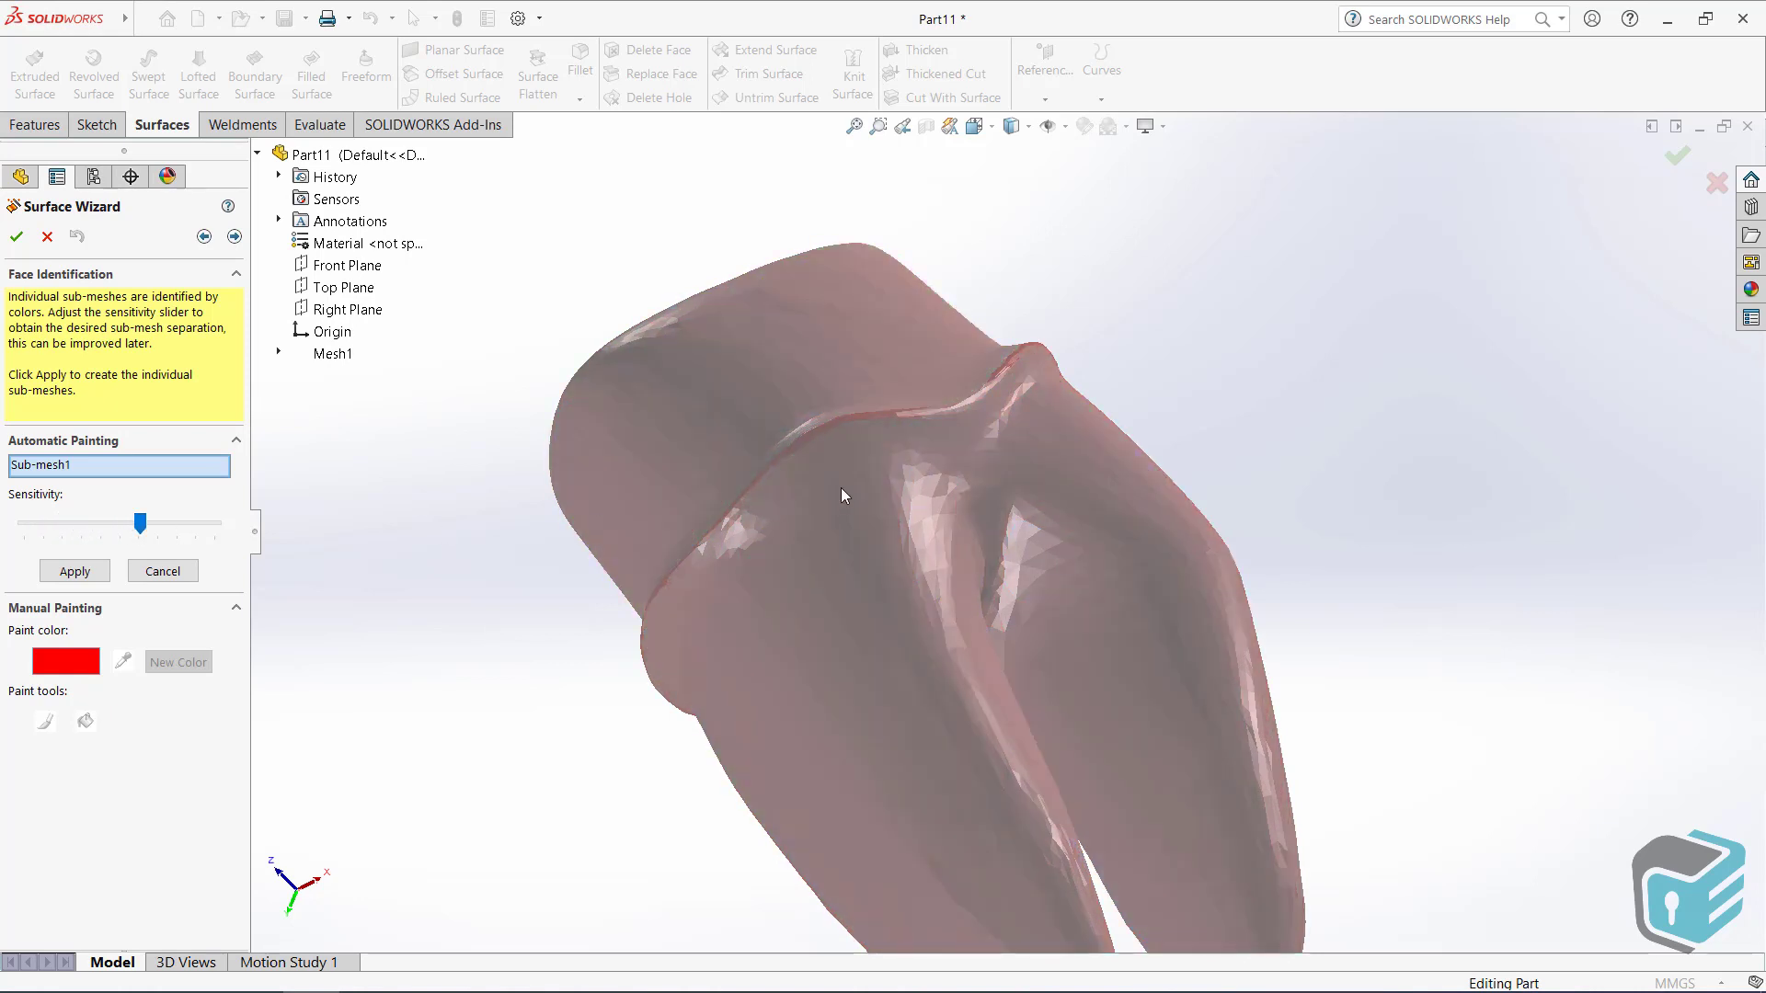
scroll(976, 429, down, 5)
scroll(791, 509, down, 2)
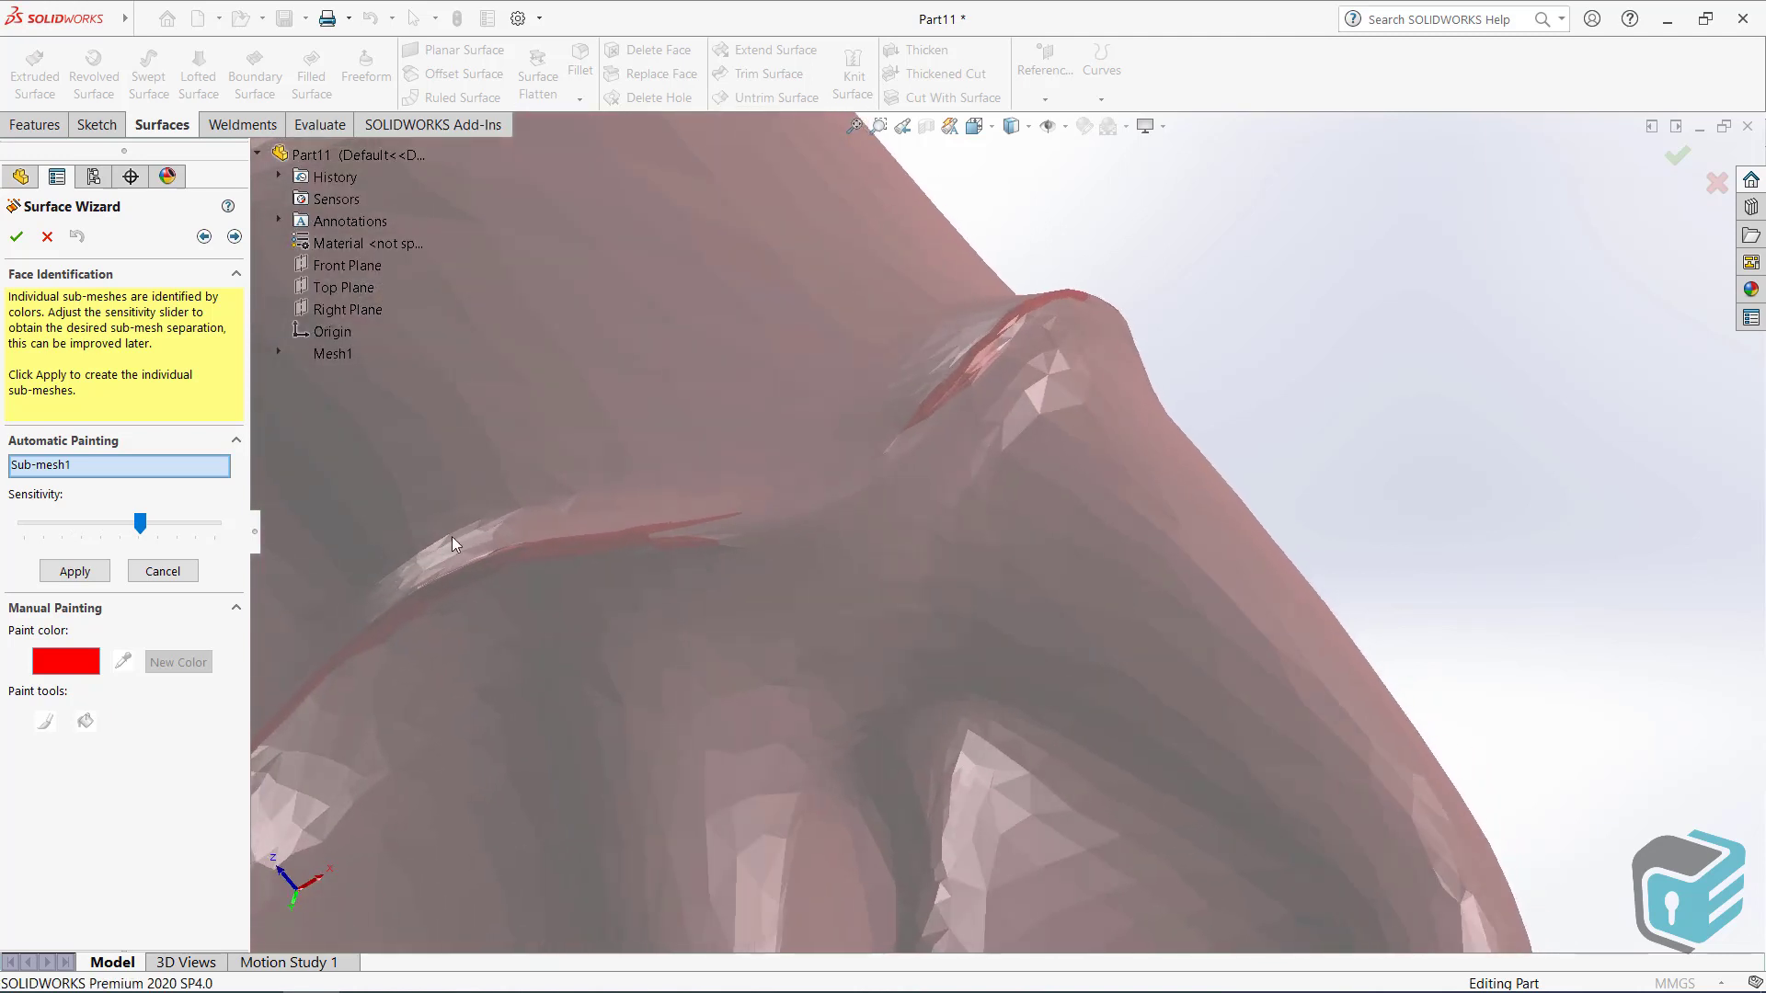
- Nudge sensitivity slightly higher, inspect the crown rim, and apply automatic face painting
drag(145, 531, 165, 534)
scroll(799, 626, up, 5)
mouse_move(808, 625)
middle_down()
mouse_move(992, 566)
mouse_move(930, 631)
mouse_move(921, 743)
mouse_move(969, 650)
mouse_move(1025, 721)
mouse_move(859, 741)
mouse_move(769, 646)
mouse_move(832, 678)
mouse_move(831, 698)
middle_up()
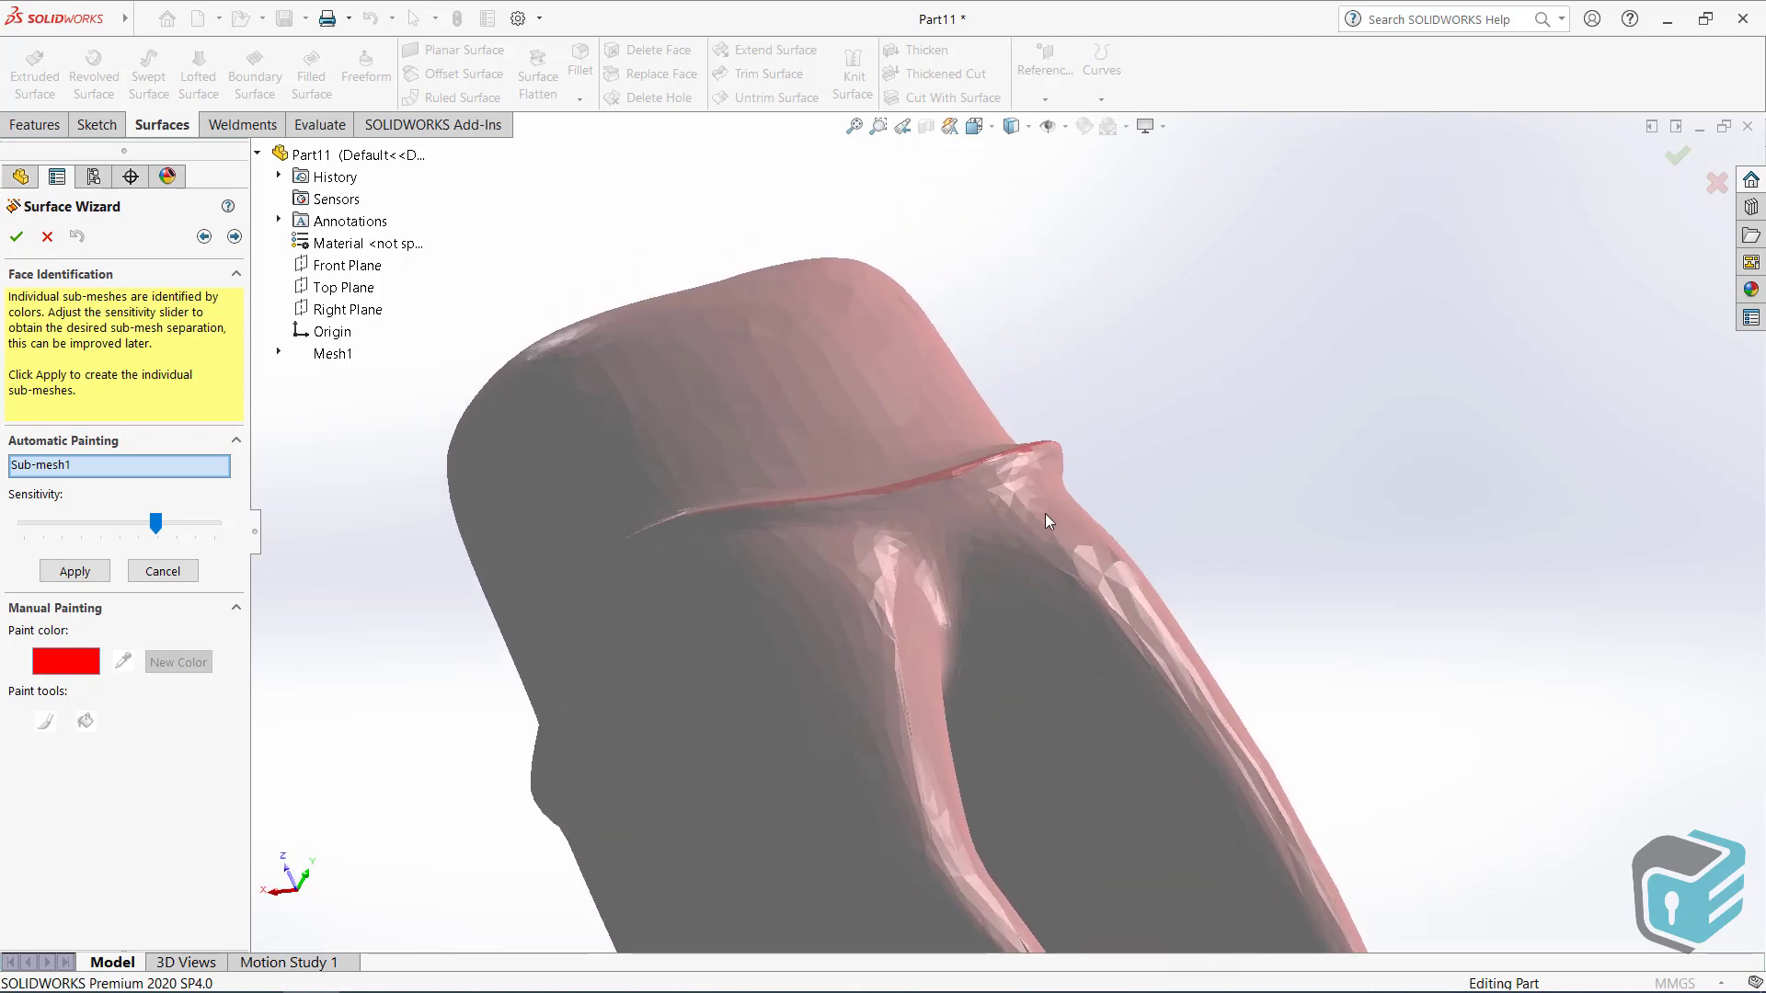
mouse_move(1045, 513)
middle_down()
mouse_move(883, 655)
mouse_move(726, 686)
mouse_move(508, 571)
mouse_move(623, 422)
middle_up()
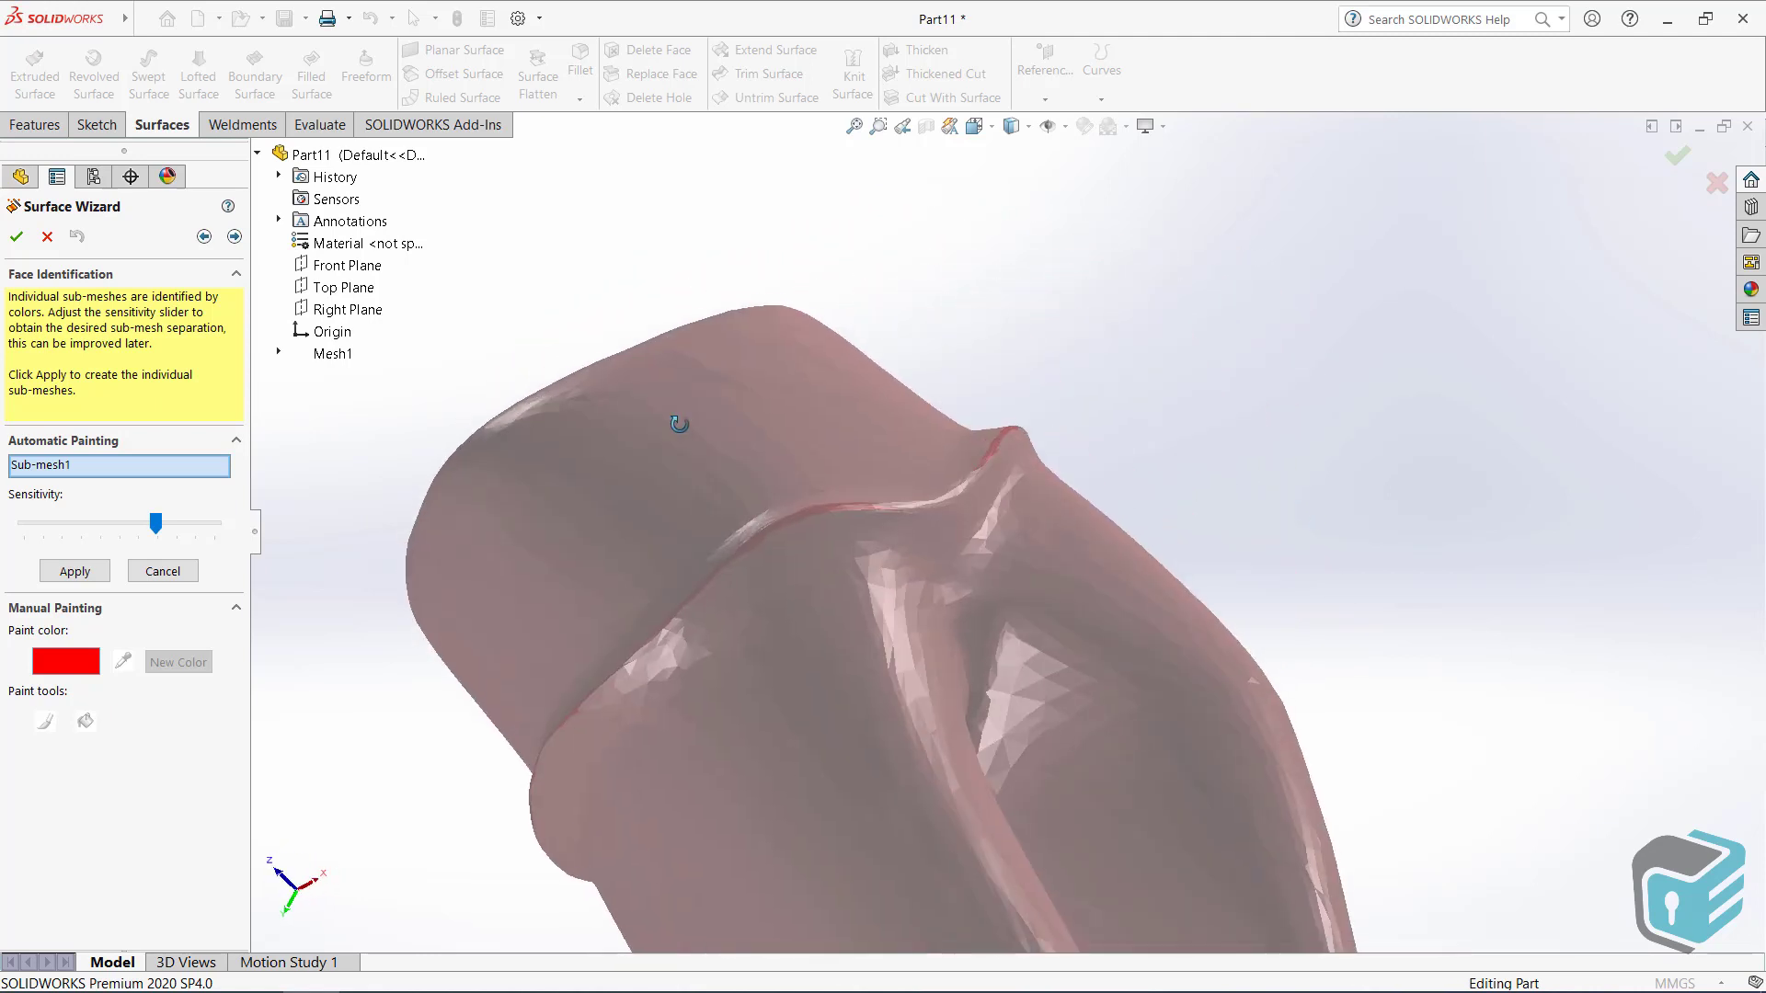
scroll(973, 541, down, 2)
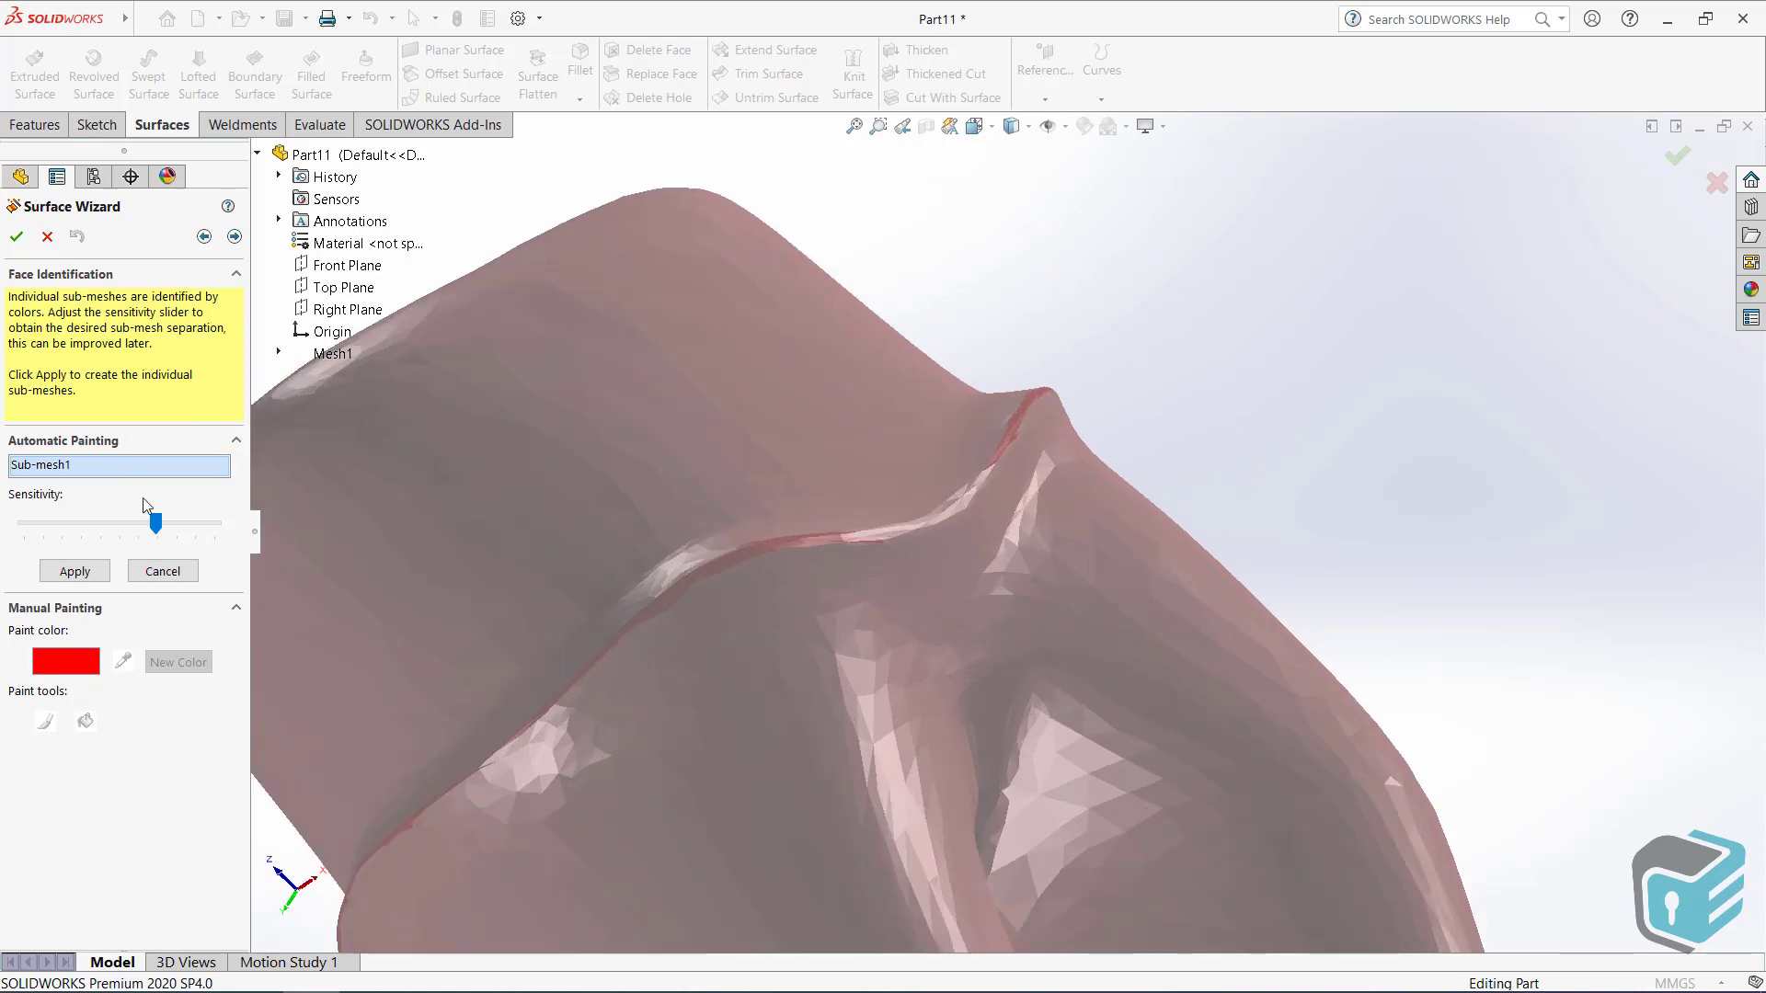
click(74, 571)
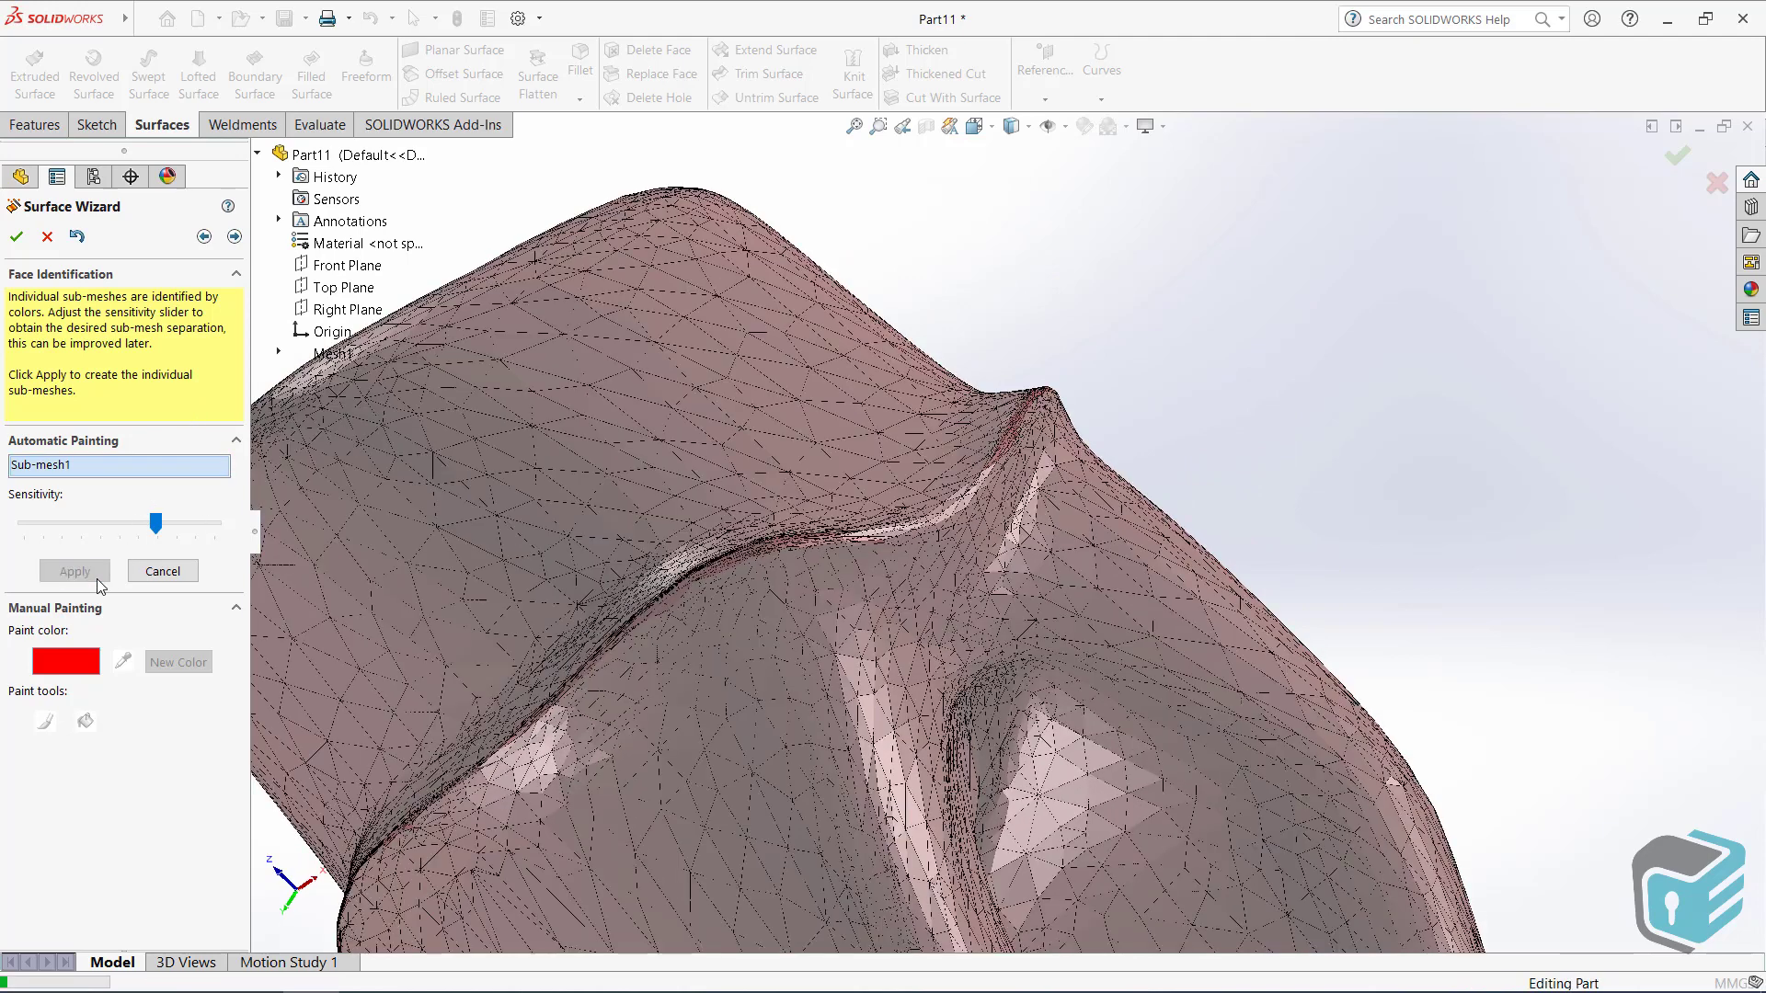
- Finish the Surface Wizard and delete Salient Sub-mesh1 from Mesh1
click(234, 238)
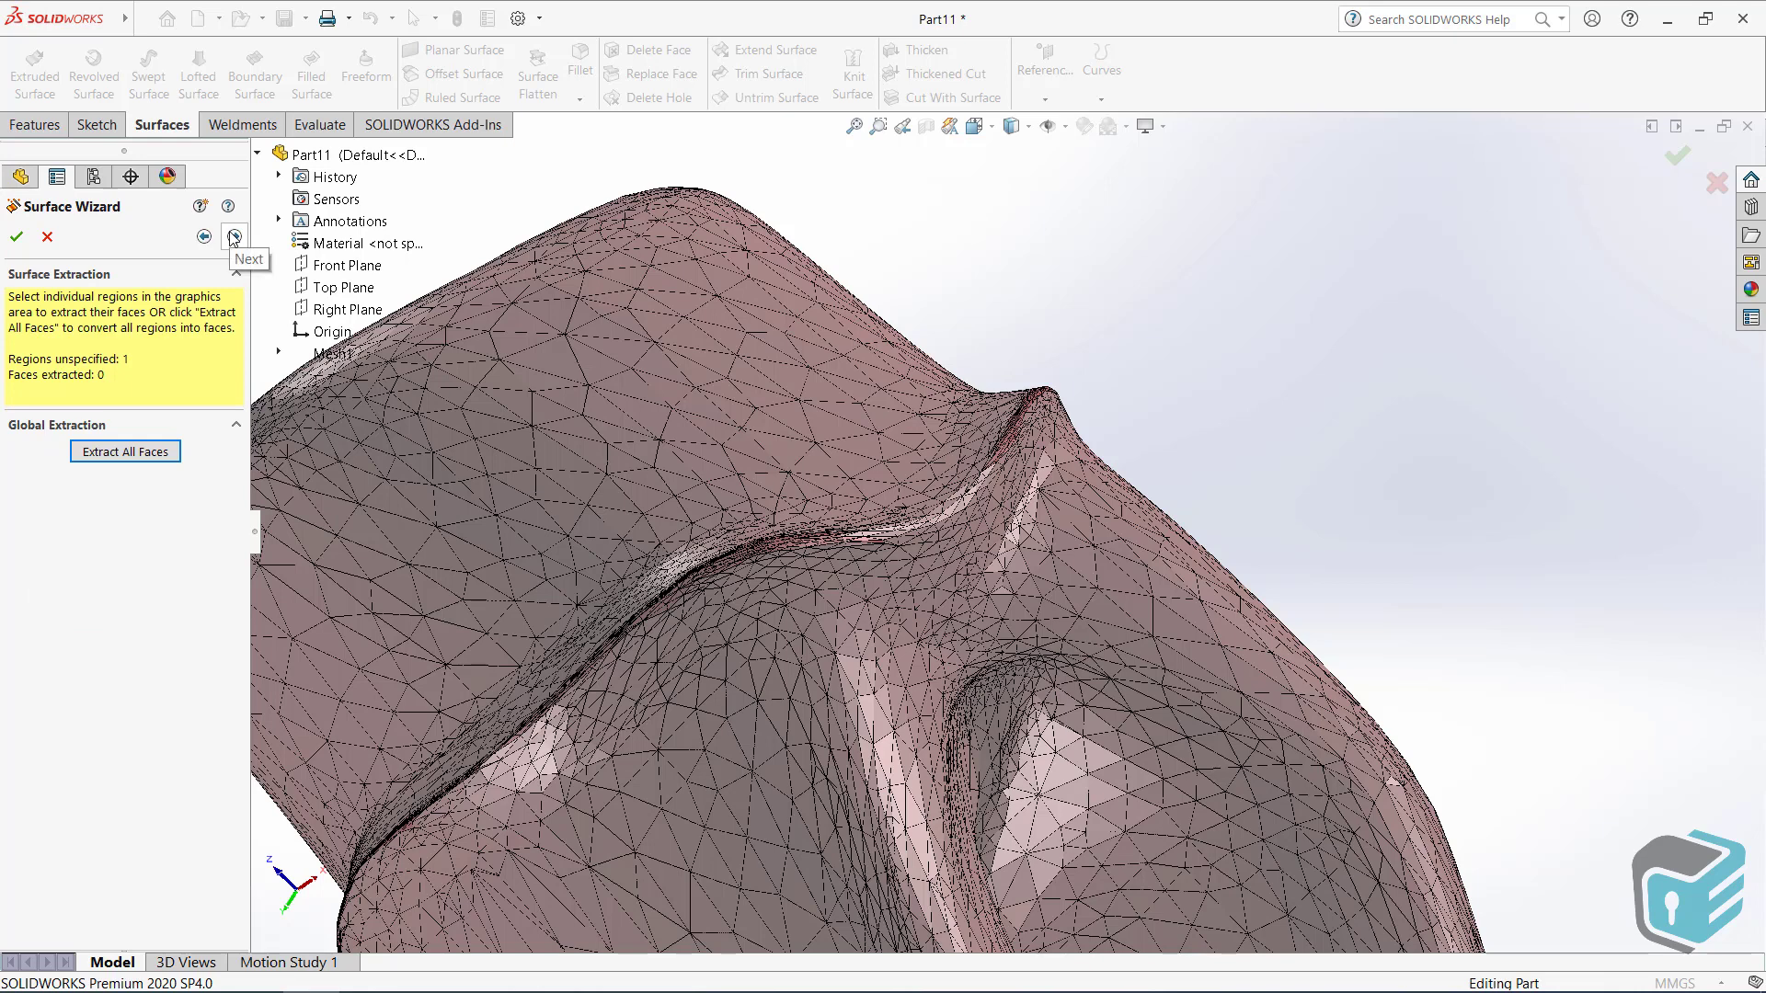
click(16, 237)
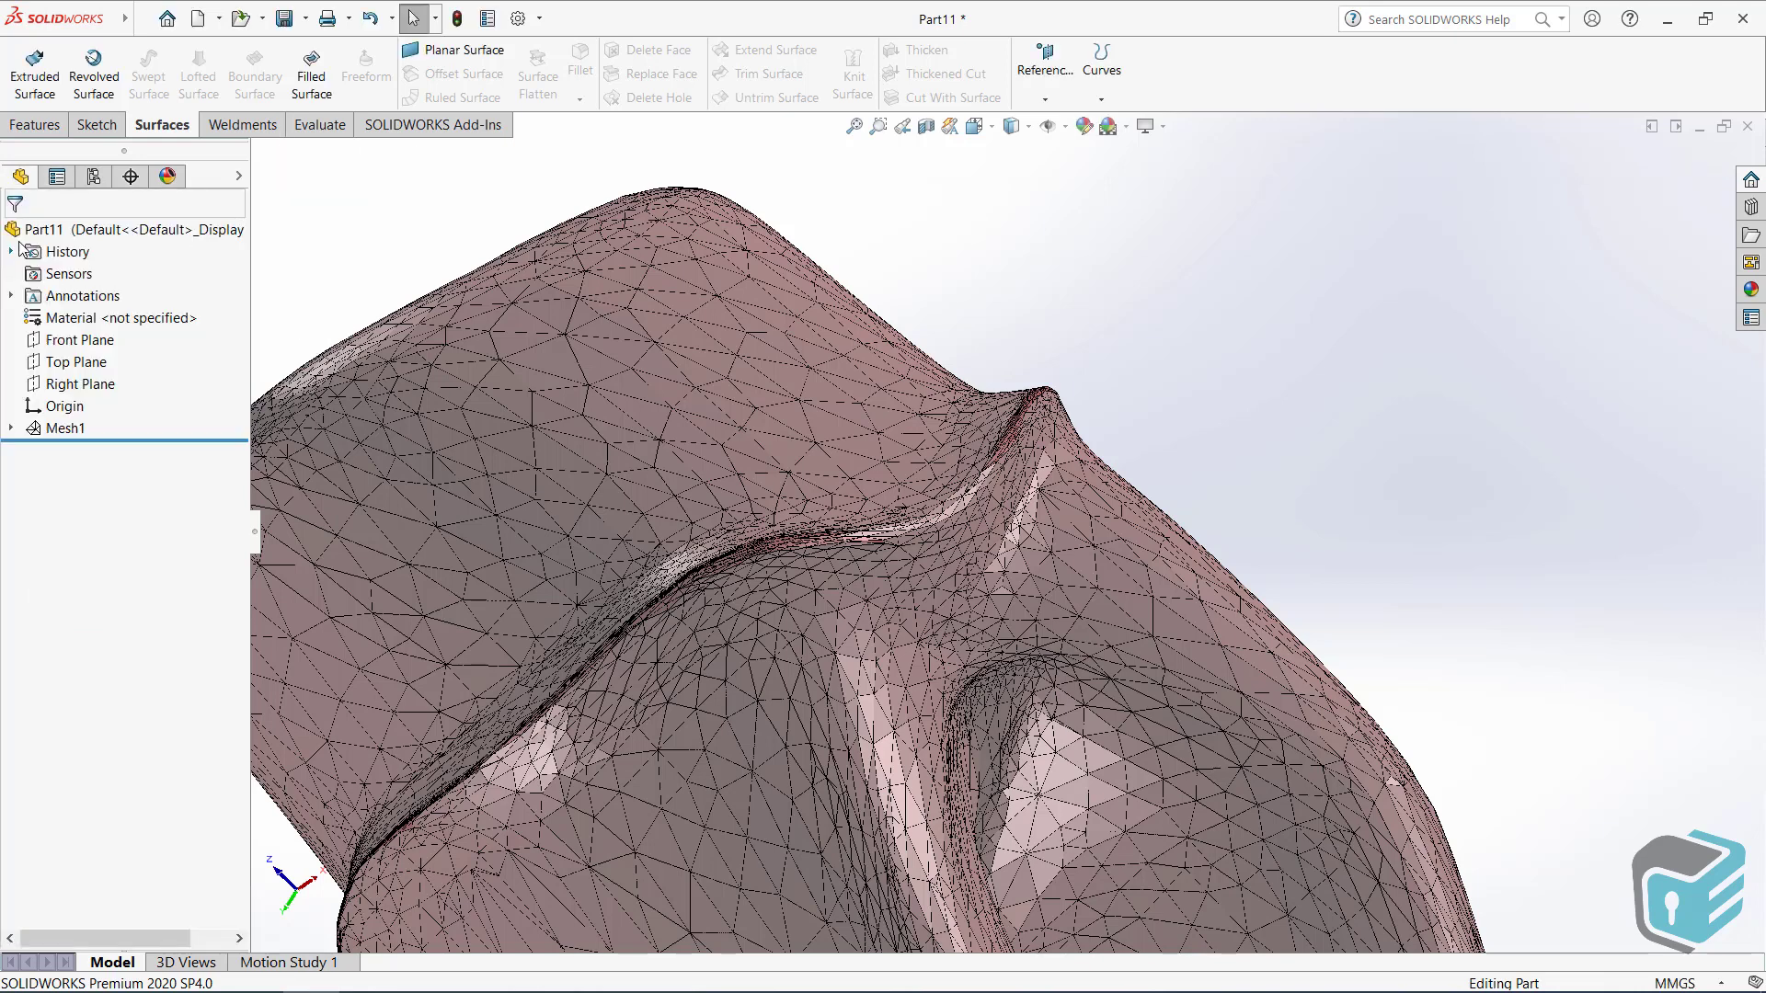
click(13, 428)
click(101, 452)
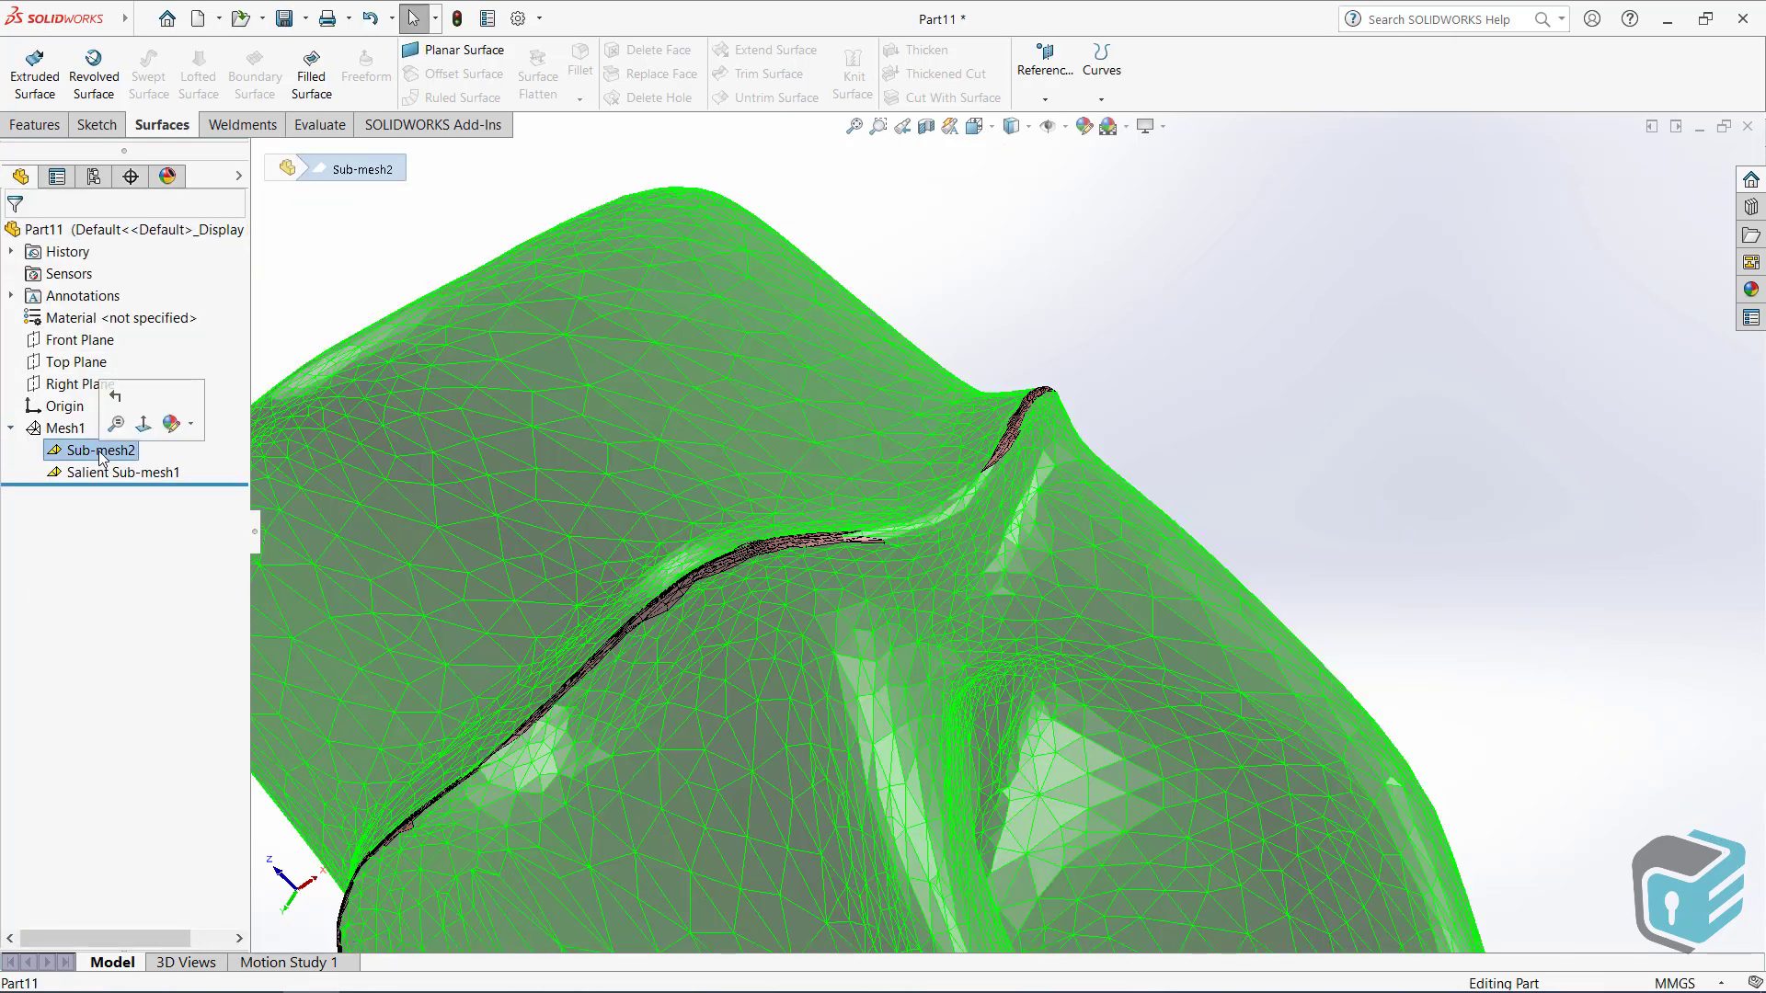
click(107, 474)
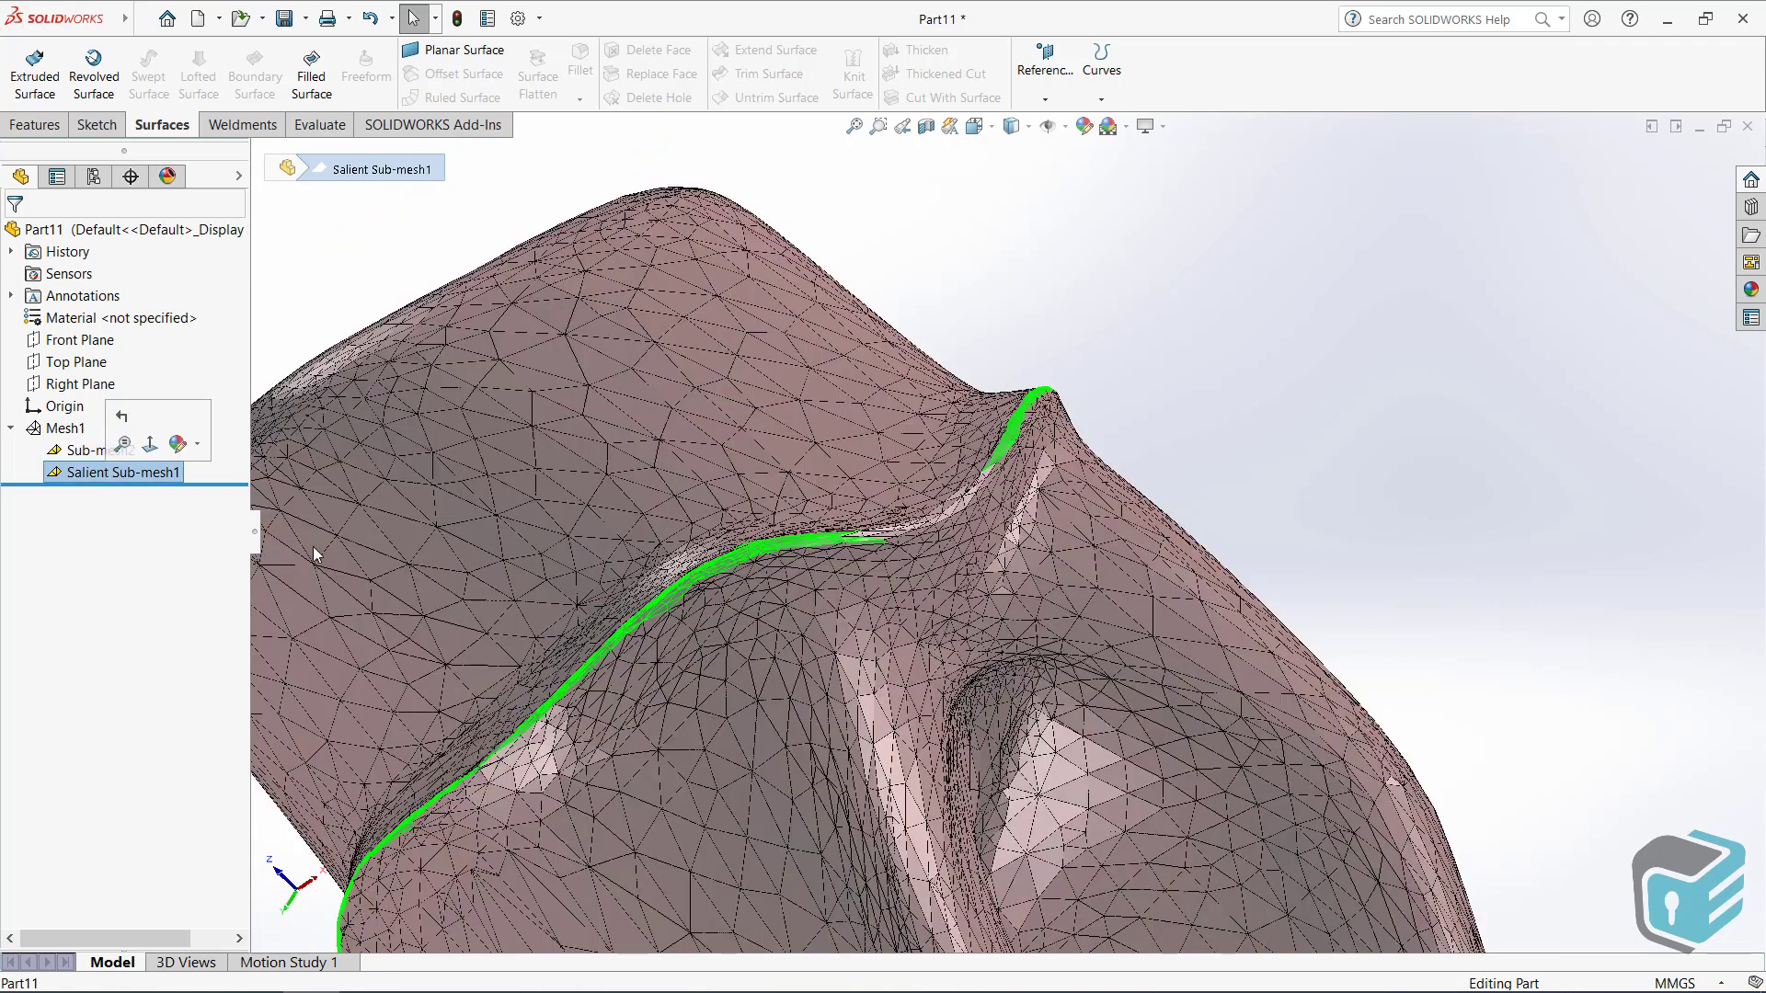
right_click(119, 483)
click(189, 558)
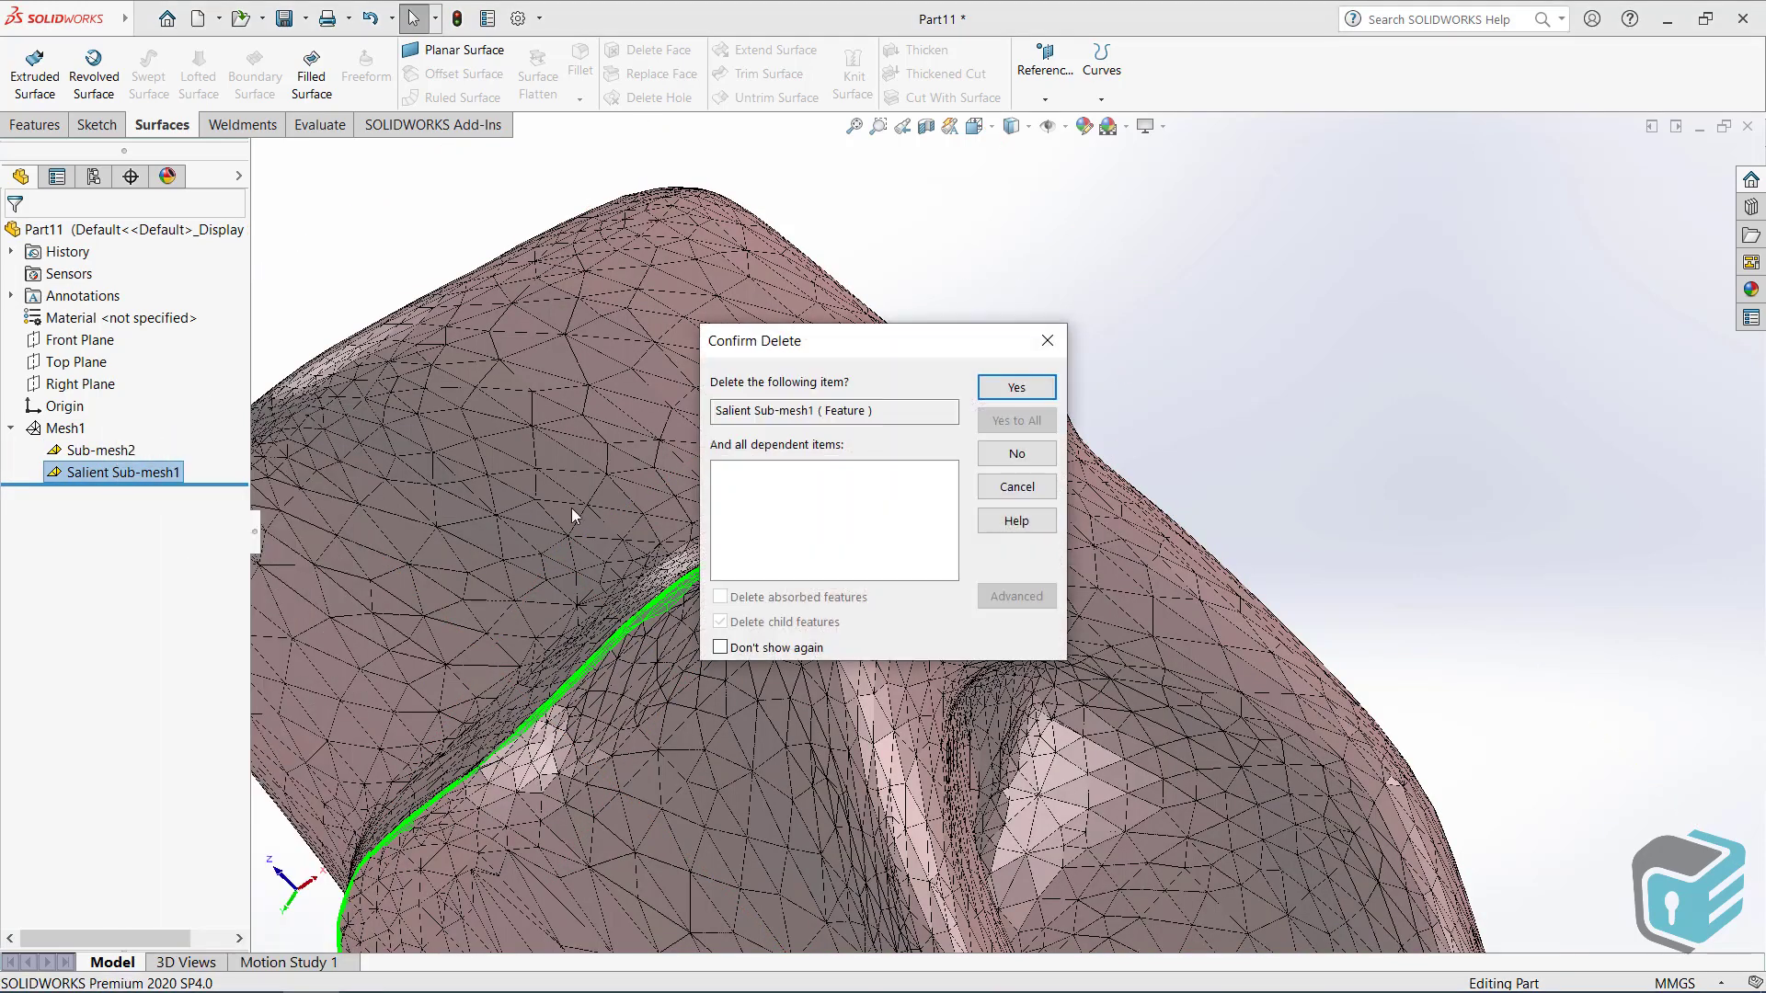
click(1016, 387)
- Start the Mesh Prep Wizard on Sub-mesh2 (14734 faces)
scroll(909, 548, down, 5)
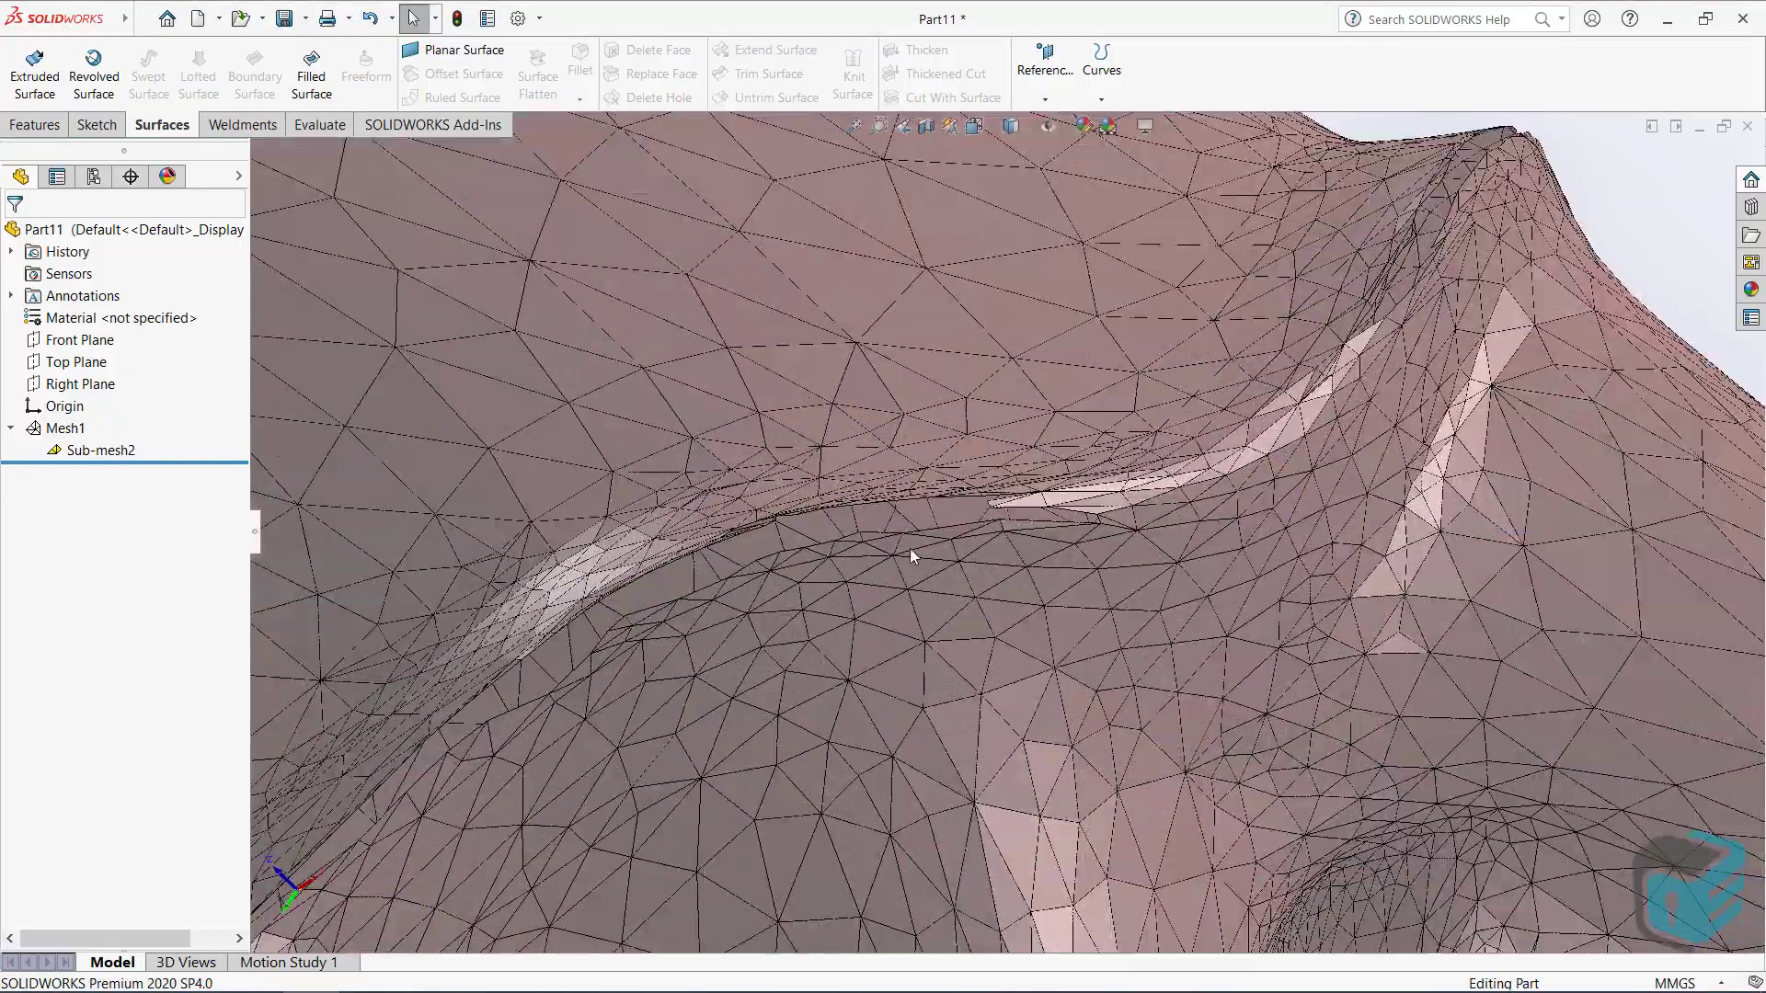
mouse_move(911, 551)
middle_down()
mouse_move(943, 538)
mouse_move(1068, 598)
middle_up()
scroll(1089, 604, up, 5)
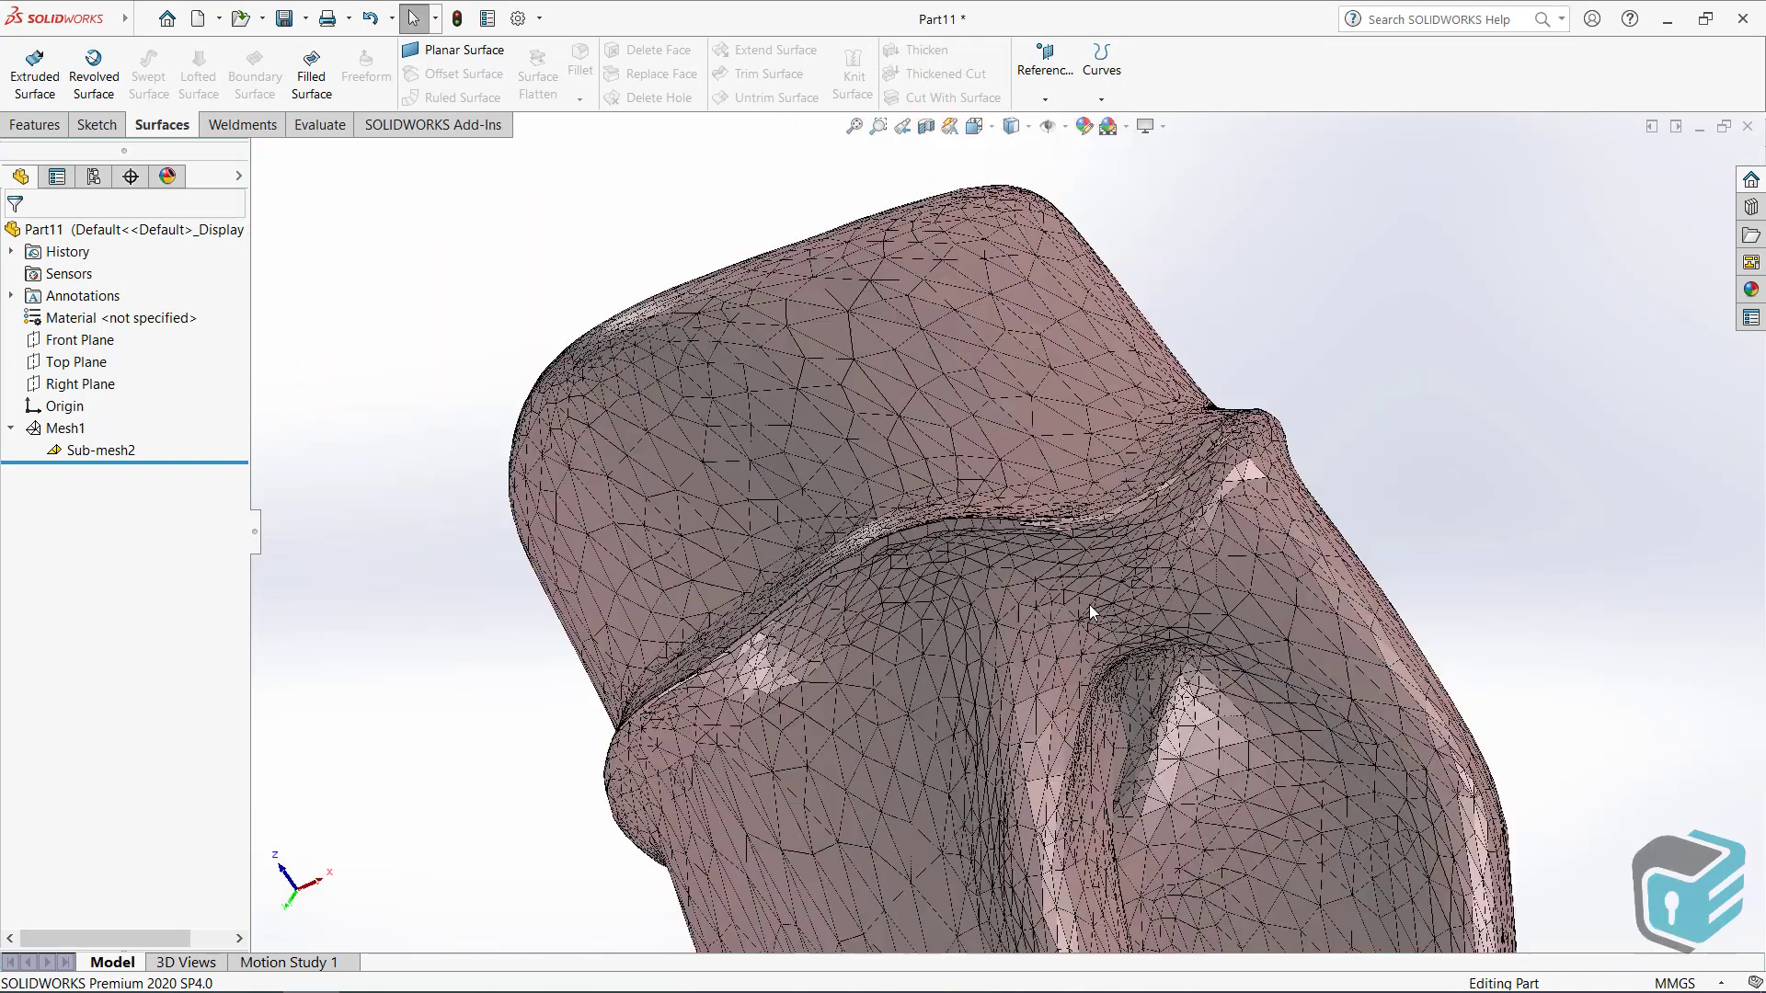
scroll(1089, 604, up, 1)
click(101, 450)
right_click(103, 453)
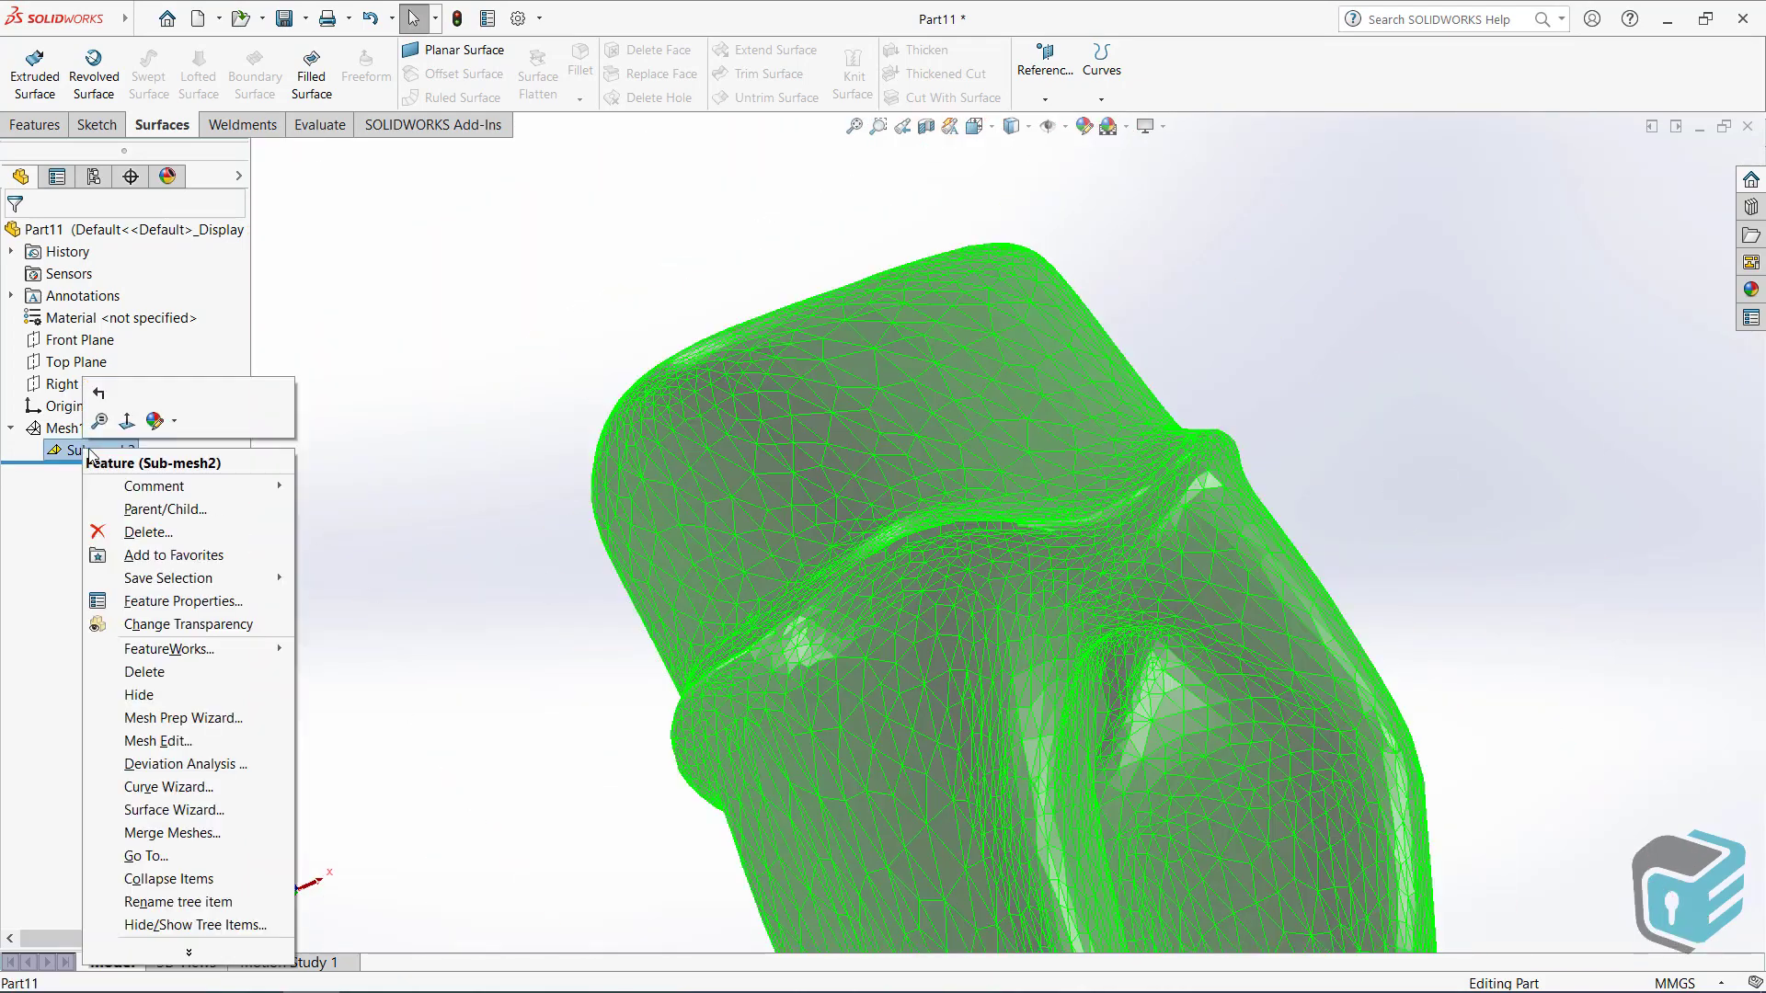
click(234, 722)
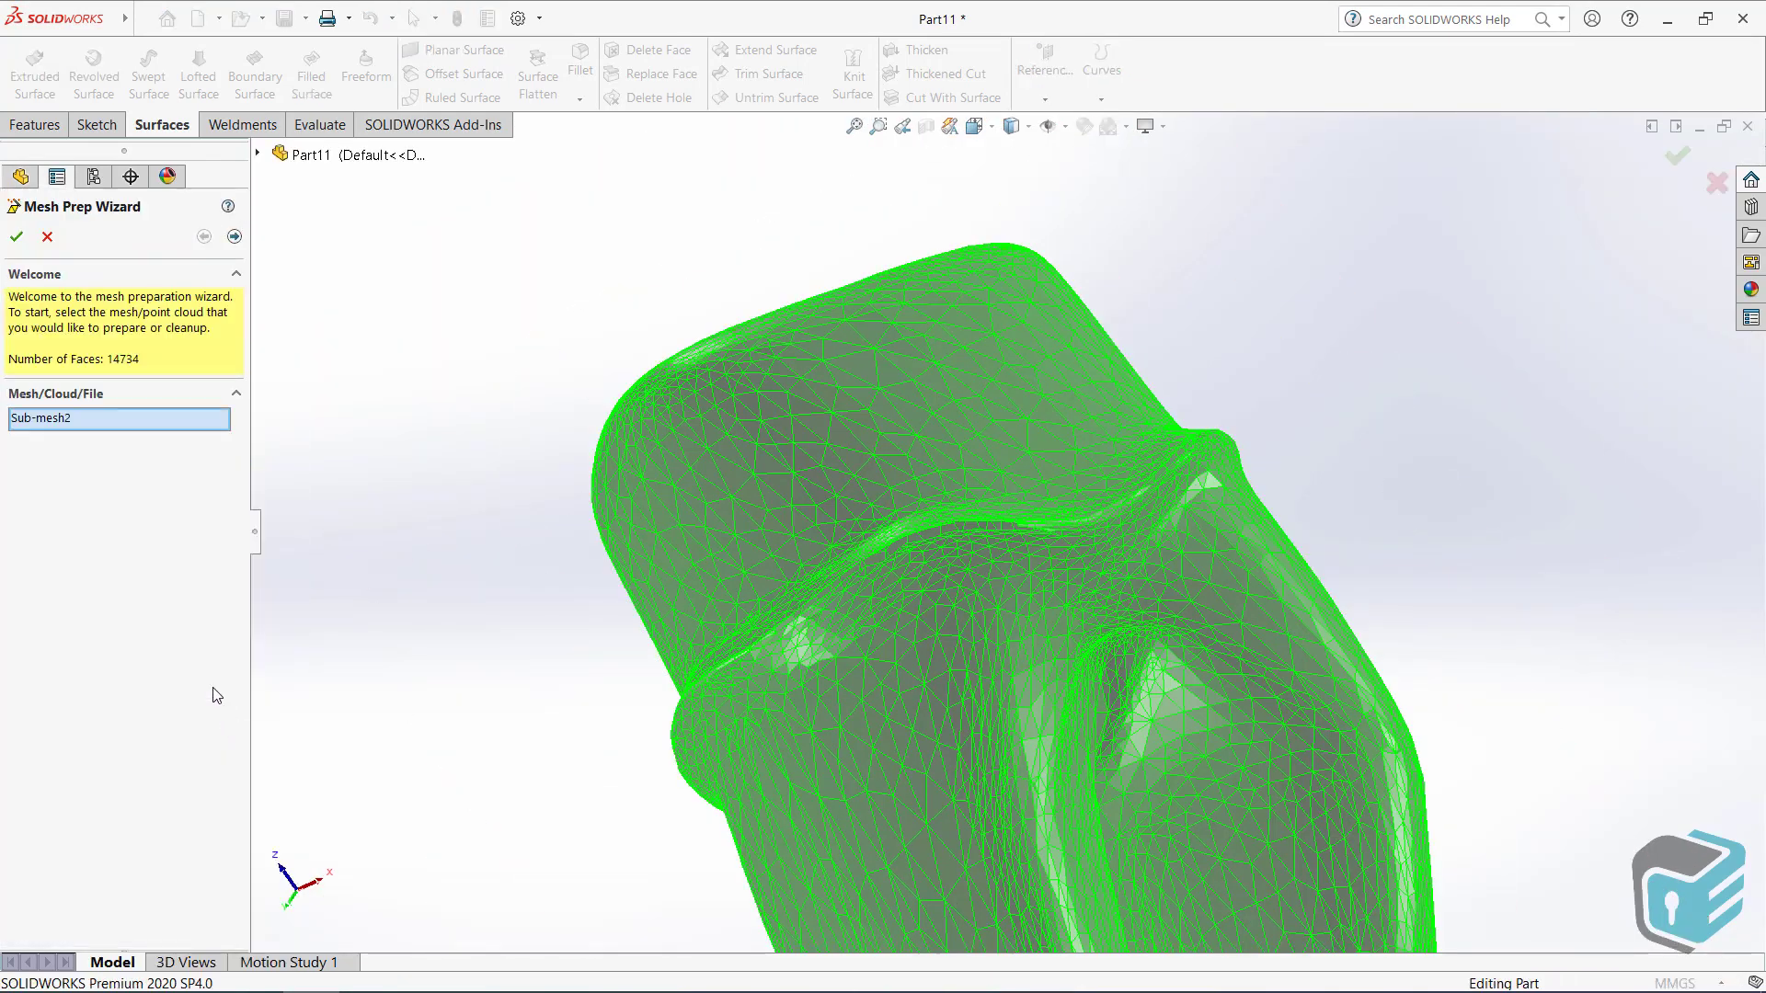
- Reach Extraneous Data Removal with paintbrush selection and delete the first sliver triangle
click(235, 237)
click(234, 241)
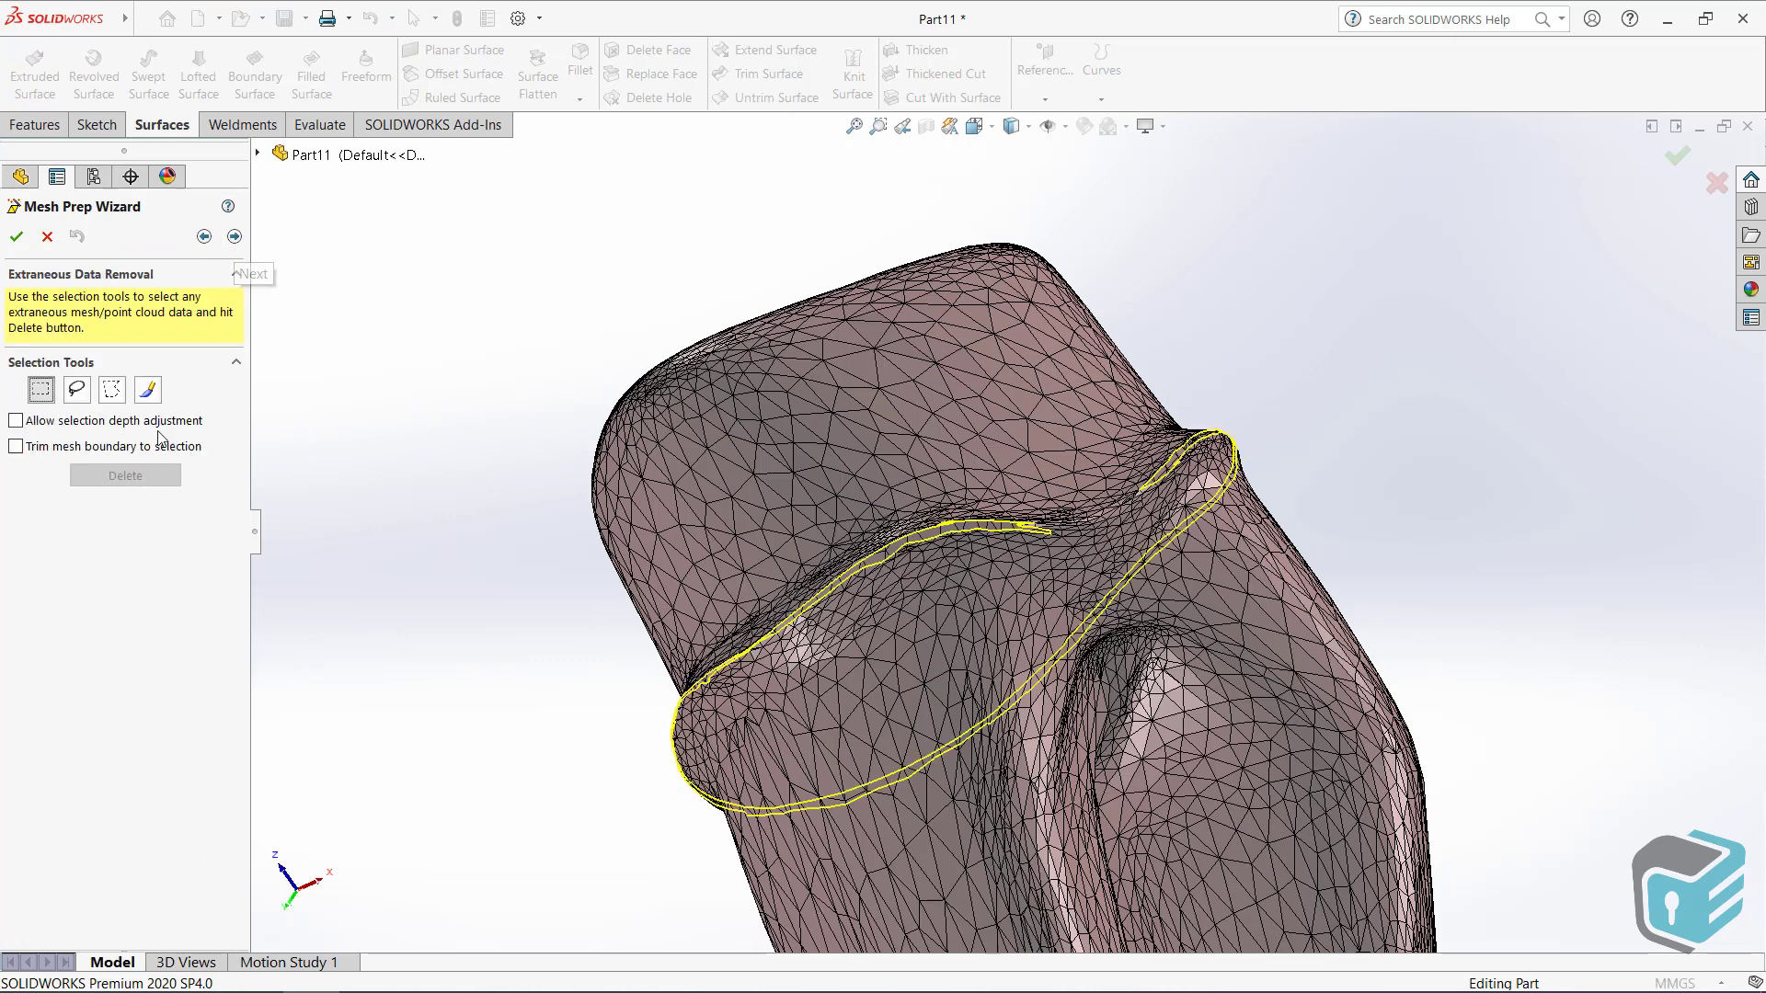
click(149, 398)
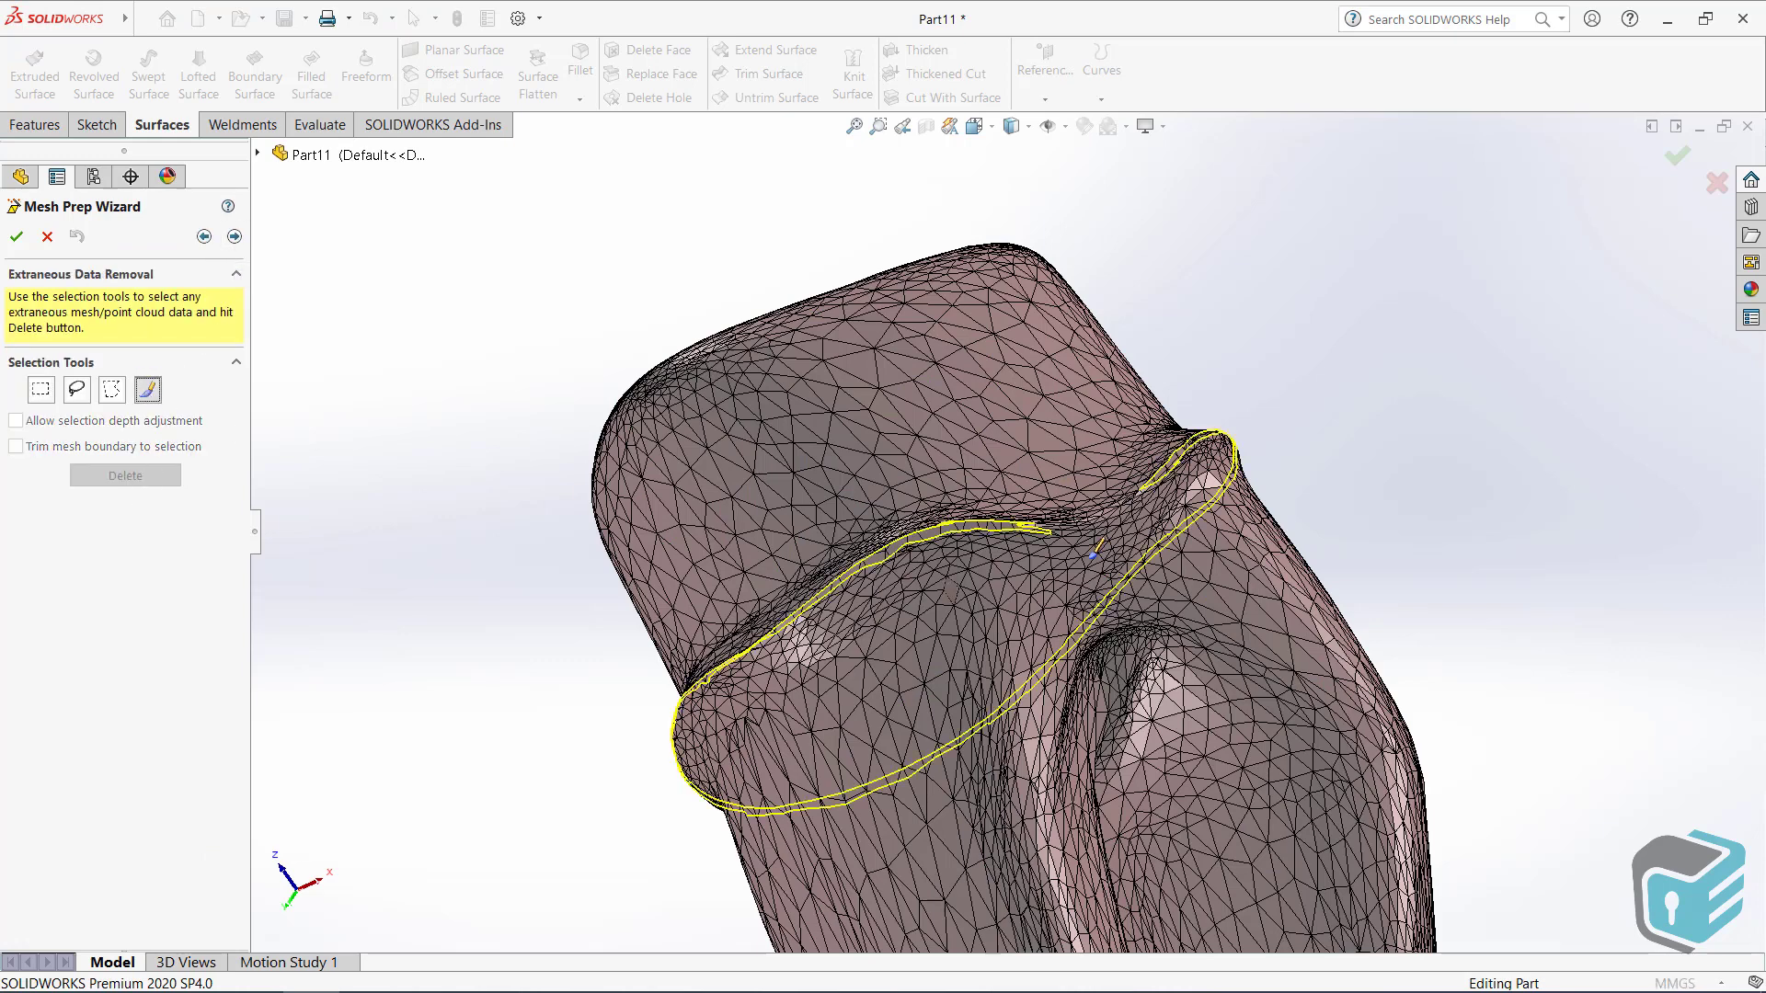
scroll(1093, 556, down, 5)
scroll(982, 473, down, 3)
click(752, 533)
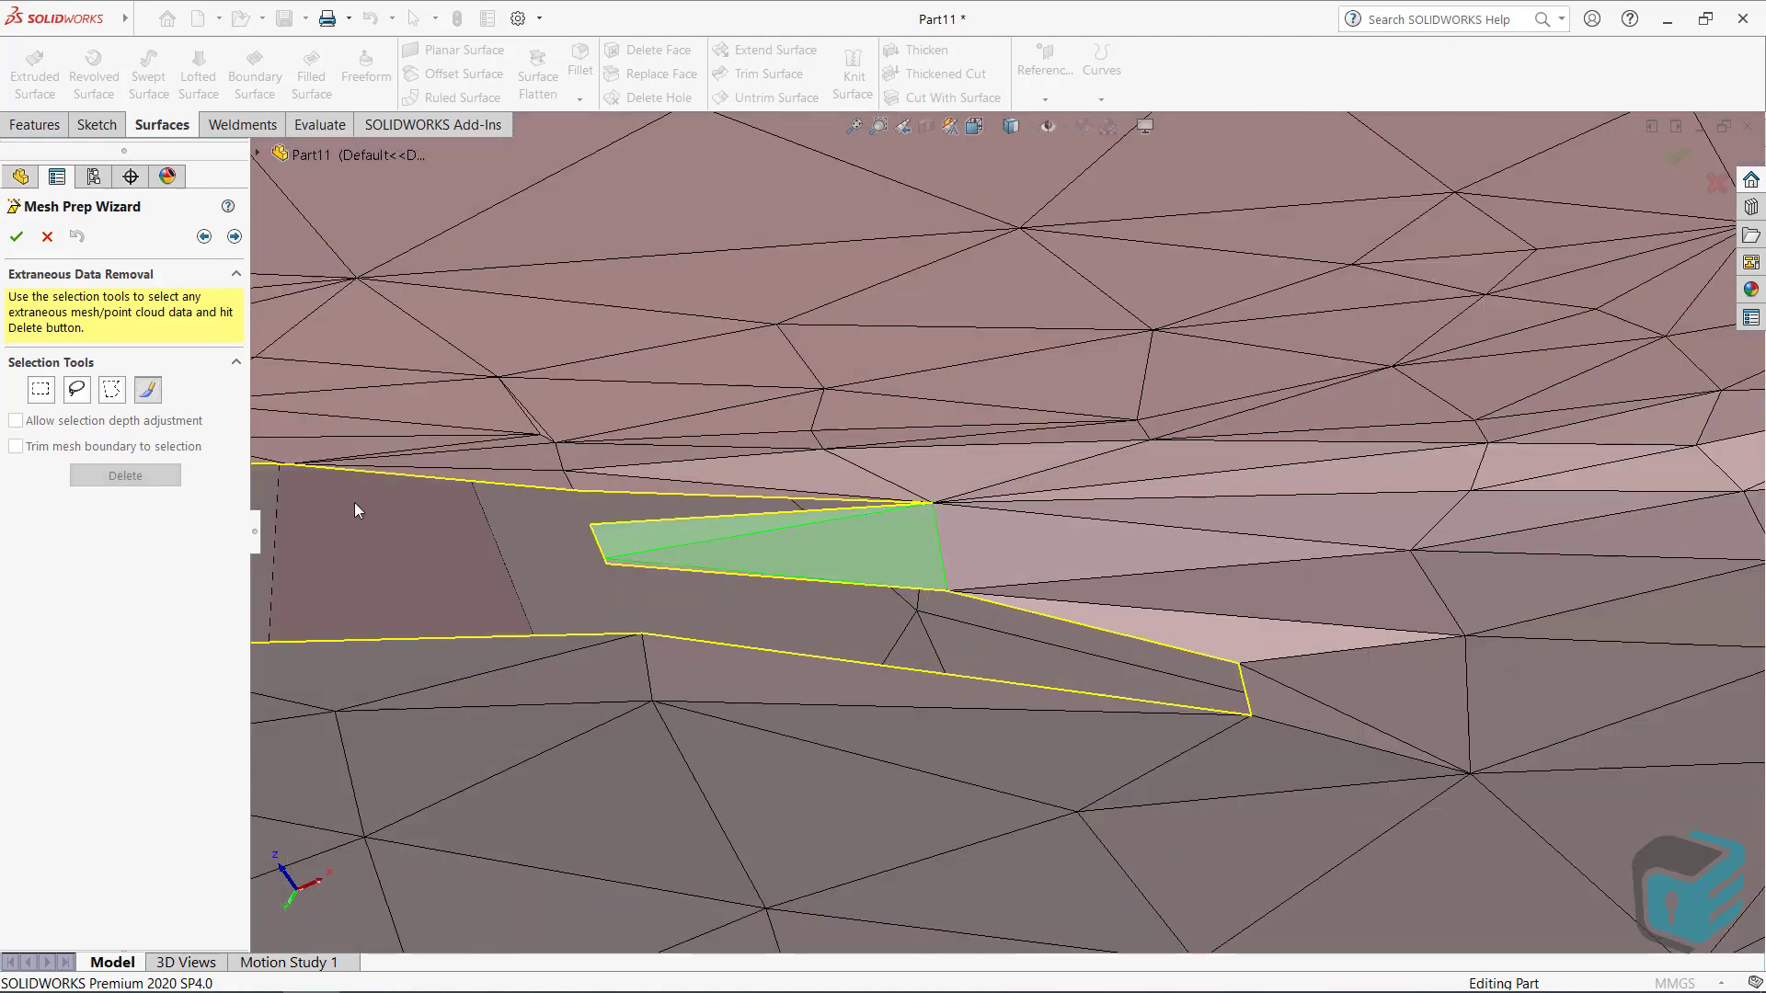
click(75, 471)
- Paint and delete more sliver triangles along the crease gap
scroll(683, 583, down, 3)
click(593, 544)
click(137, 478)
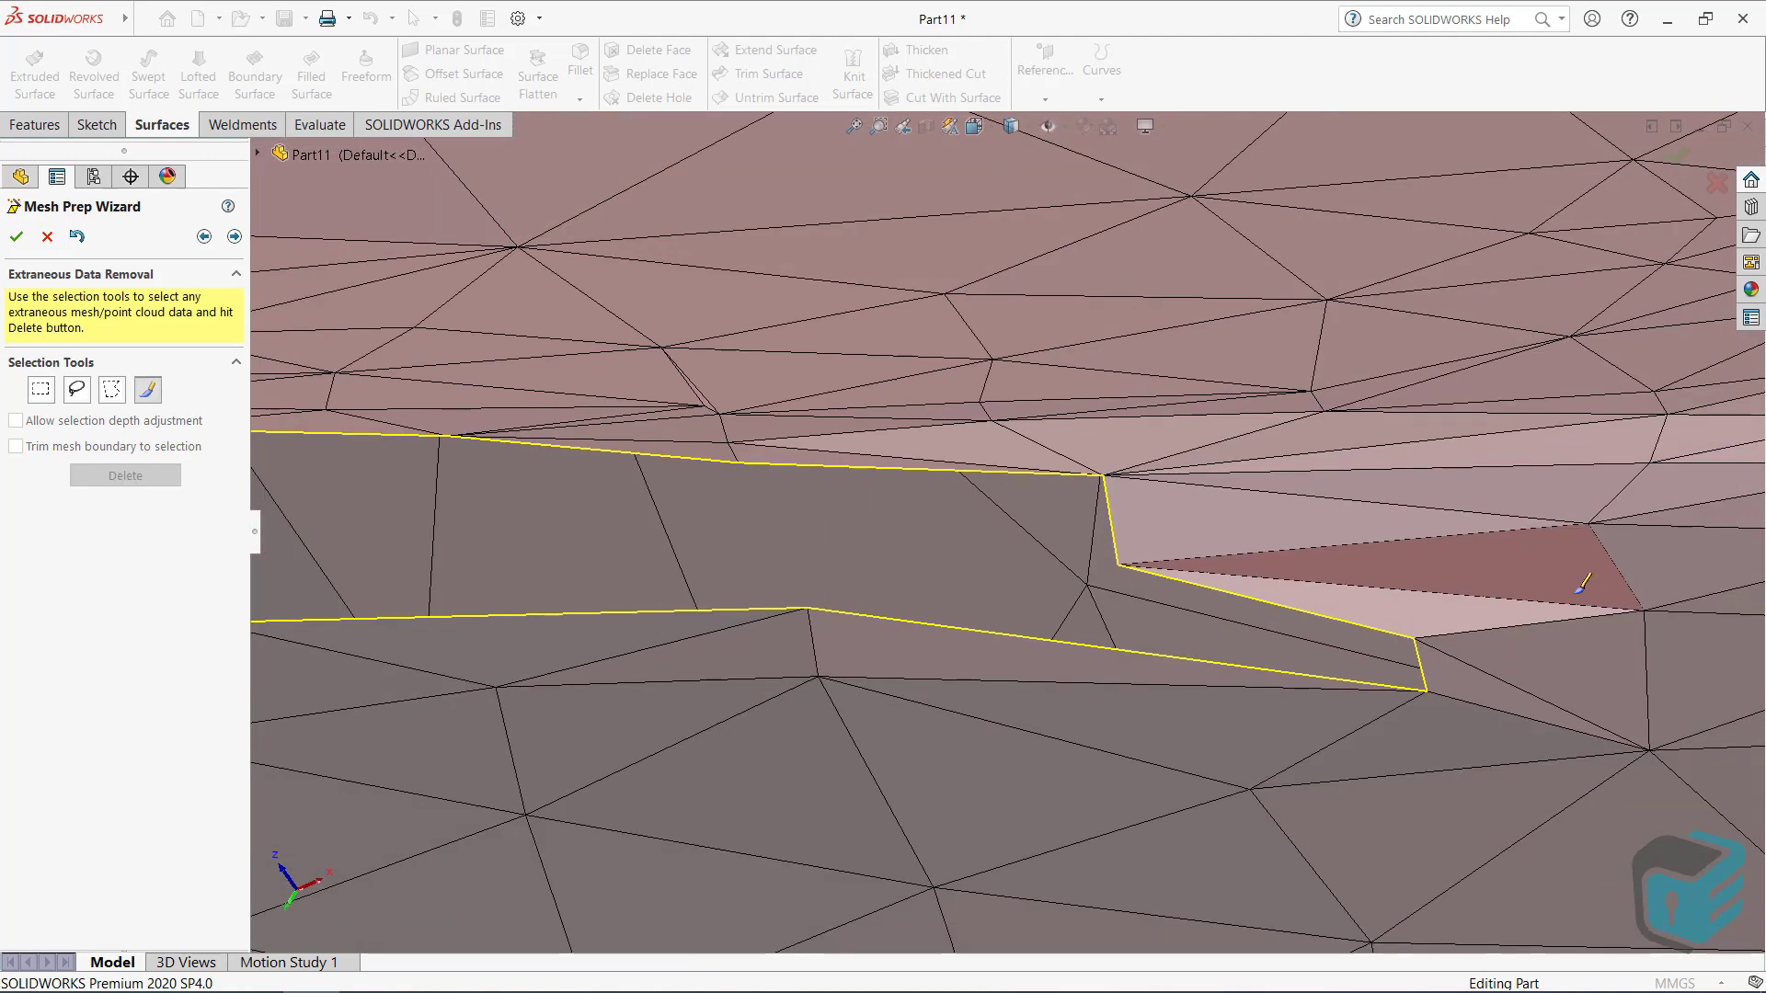
drag(1143, 489, 1321, 690)
click(153, 470)
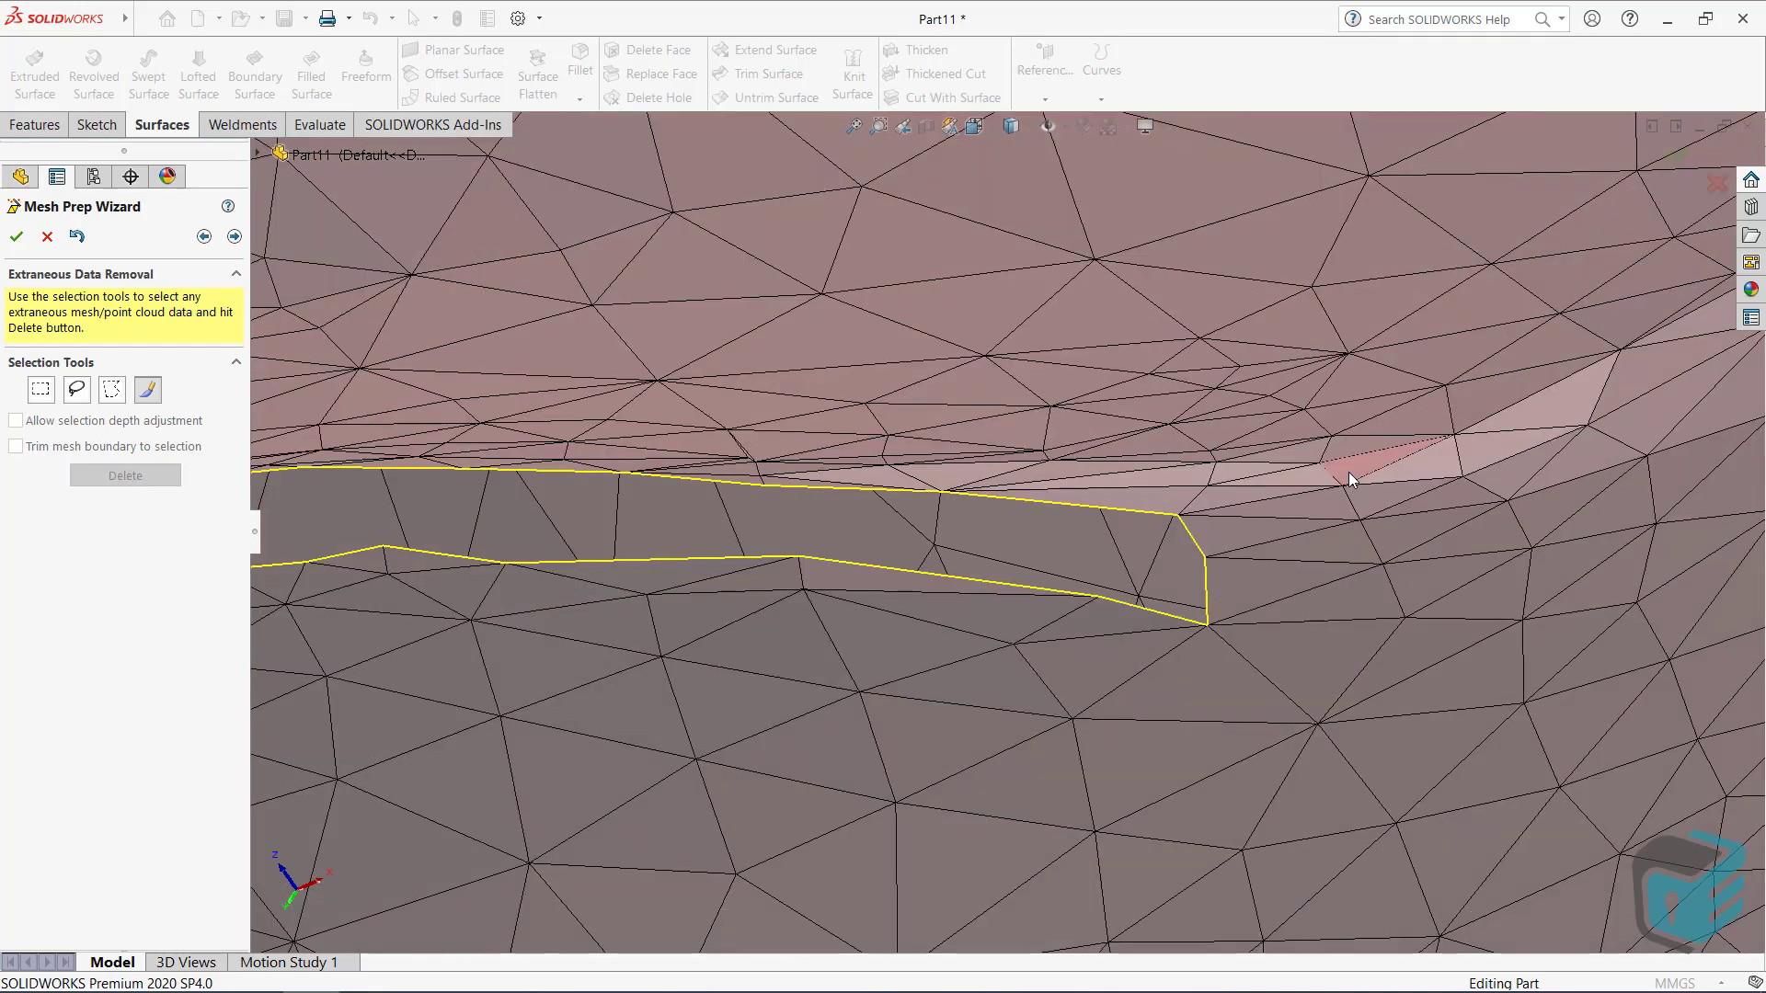
scroll(1054, 481, up, 3)
scroll(1053, 481, down, 5)
click(1053, 481)
click(135, 480)
- From a new viewing angle, delete further selected sliver triangles
scroll(1295, 664, up, 3)
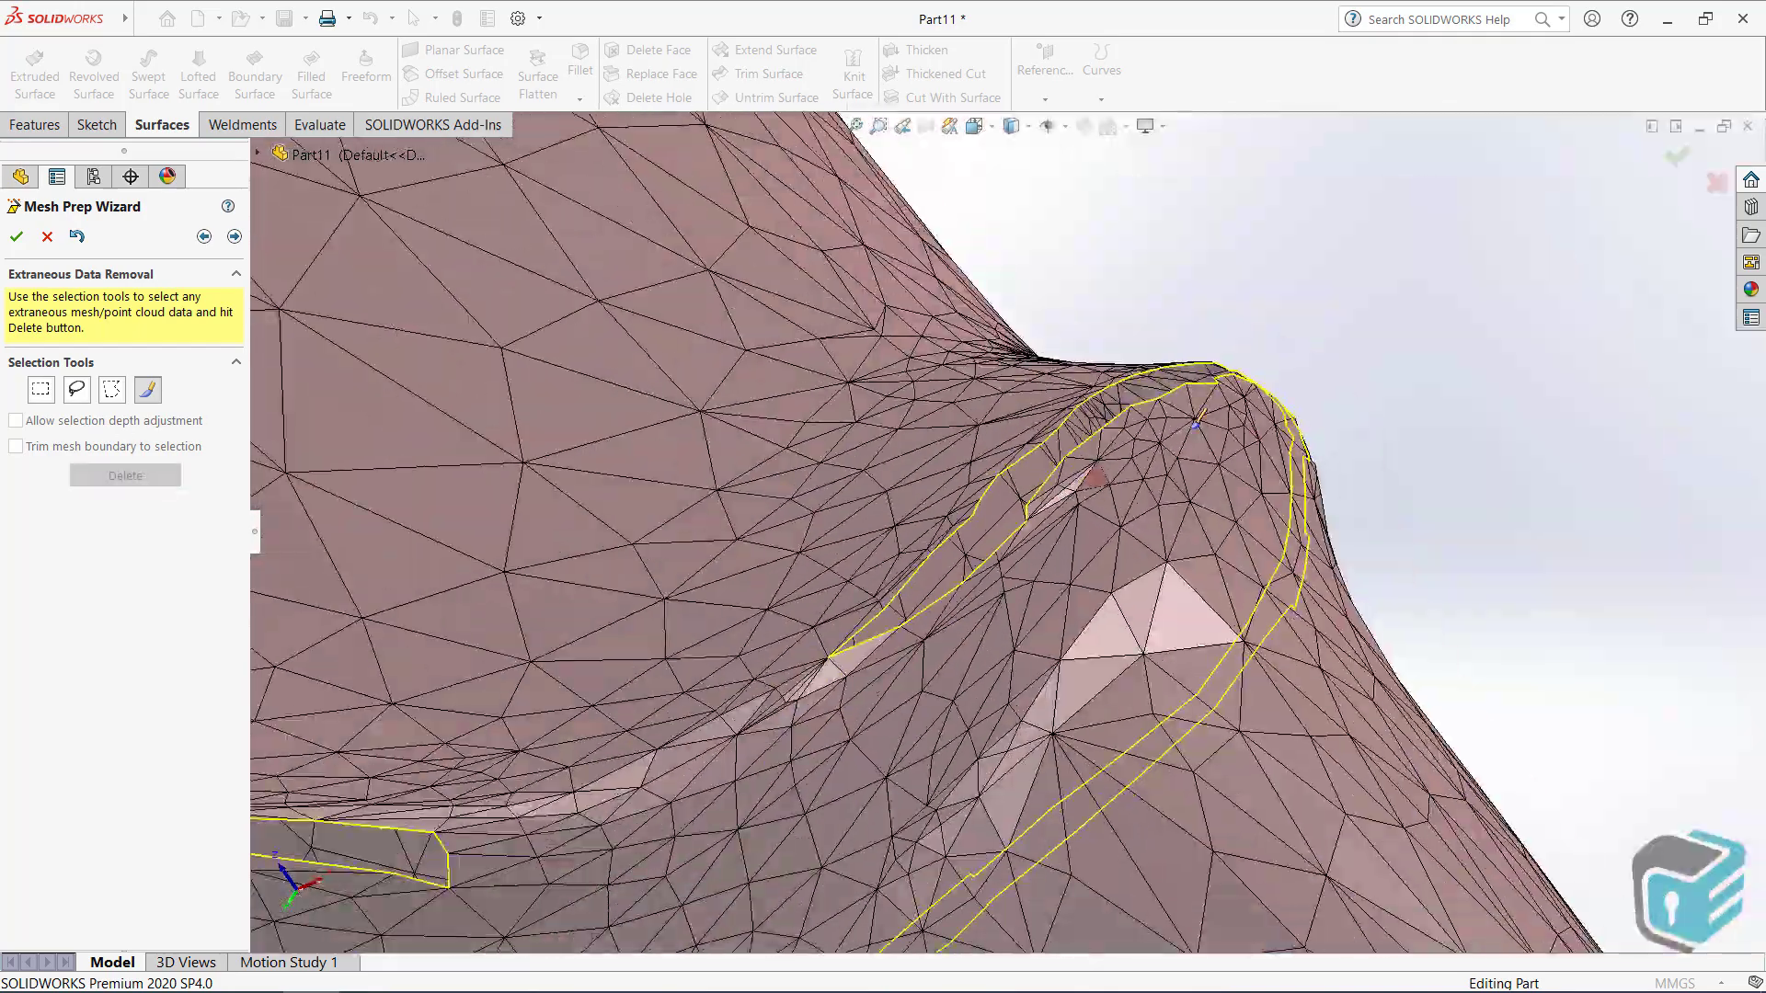
scroll(1295, 664, down, 2)
scroll(1295, 664, down, 2)
middle_drag(1295, 664, 1228, 686)
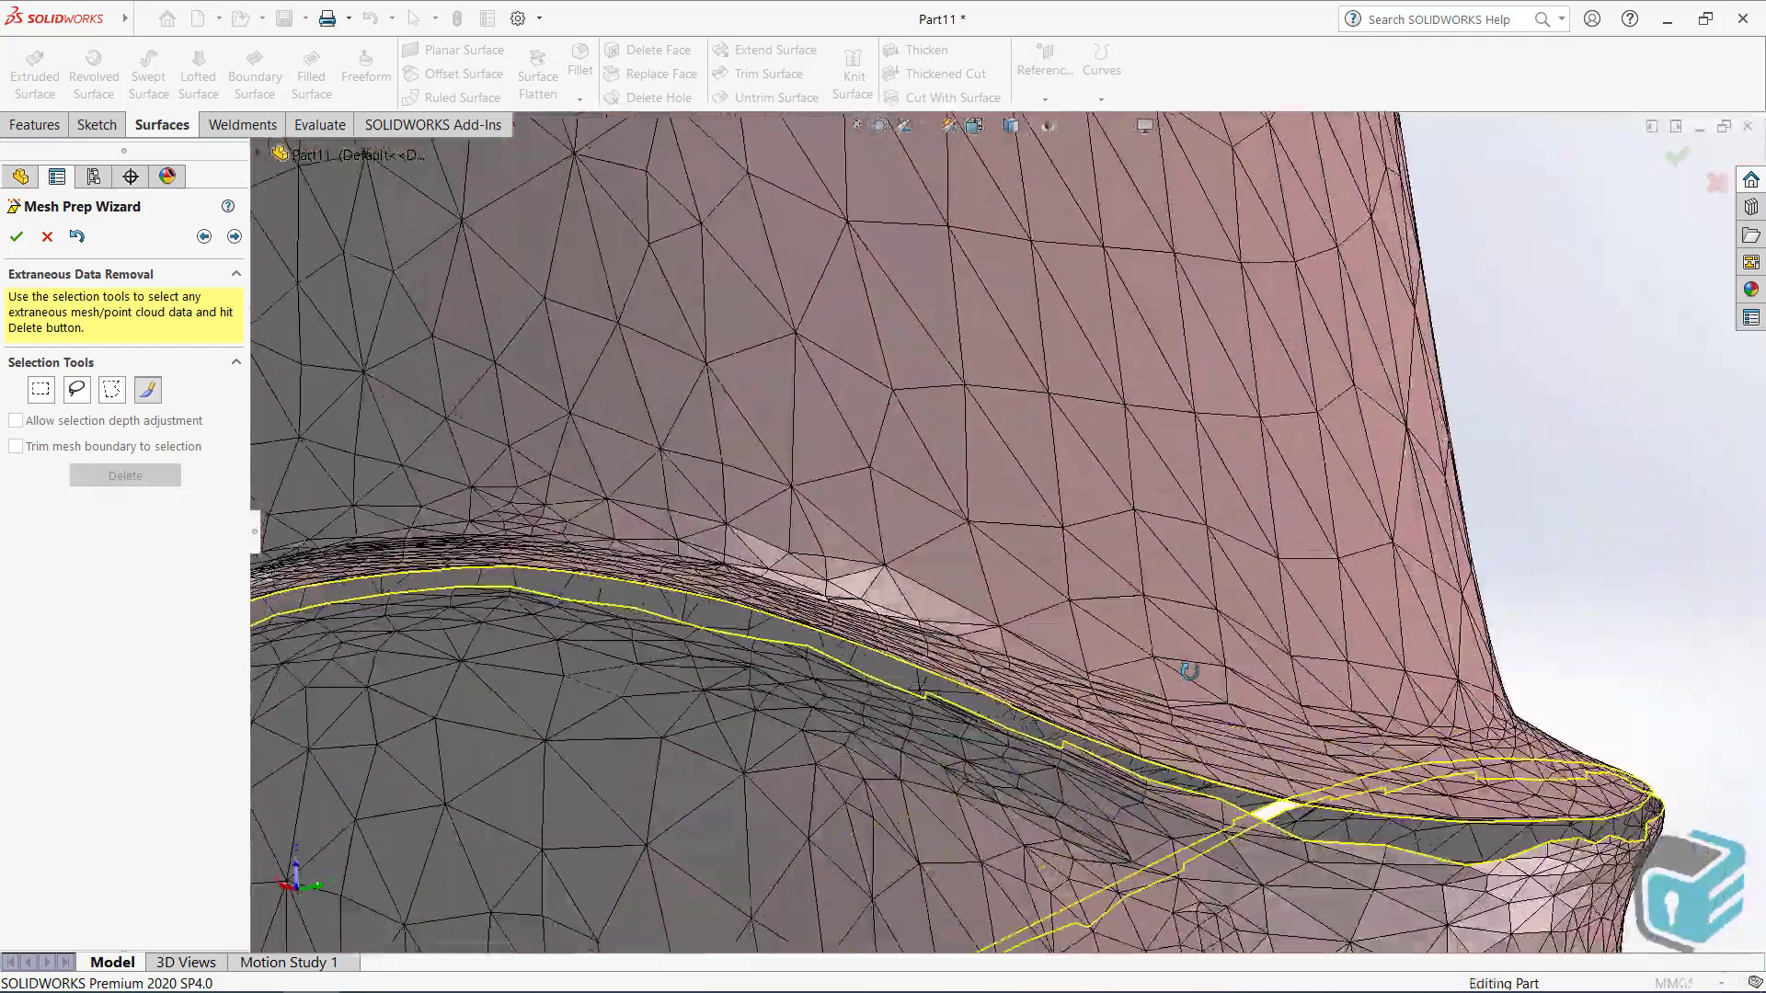
scroll(1225, 690, down, 5)
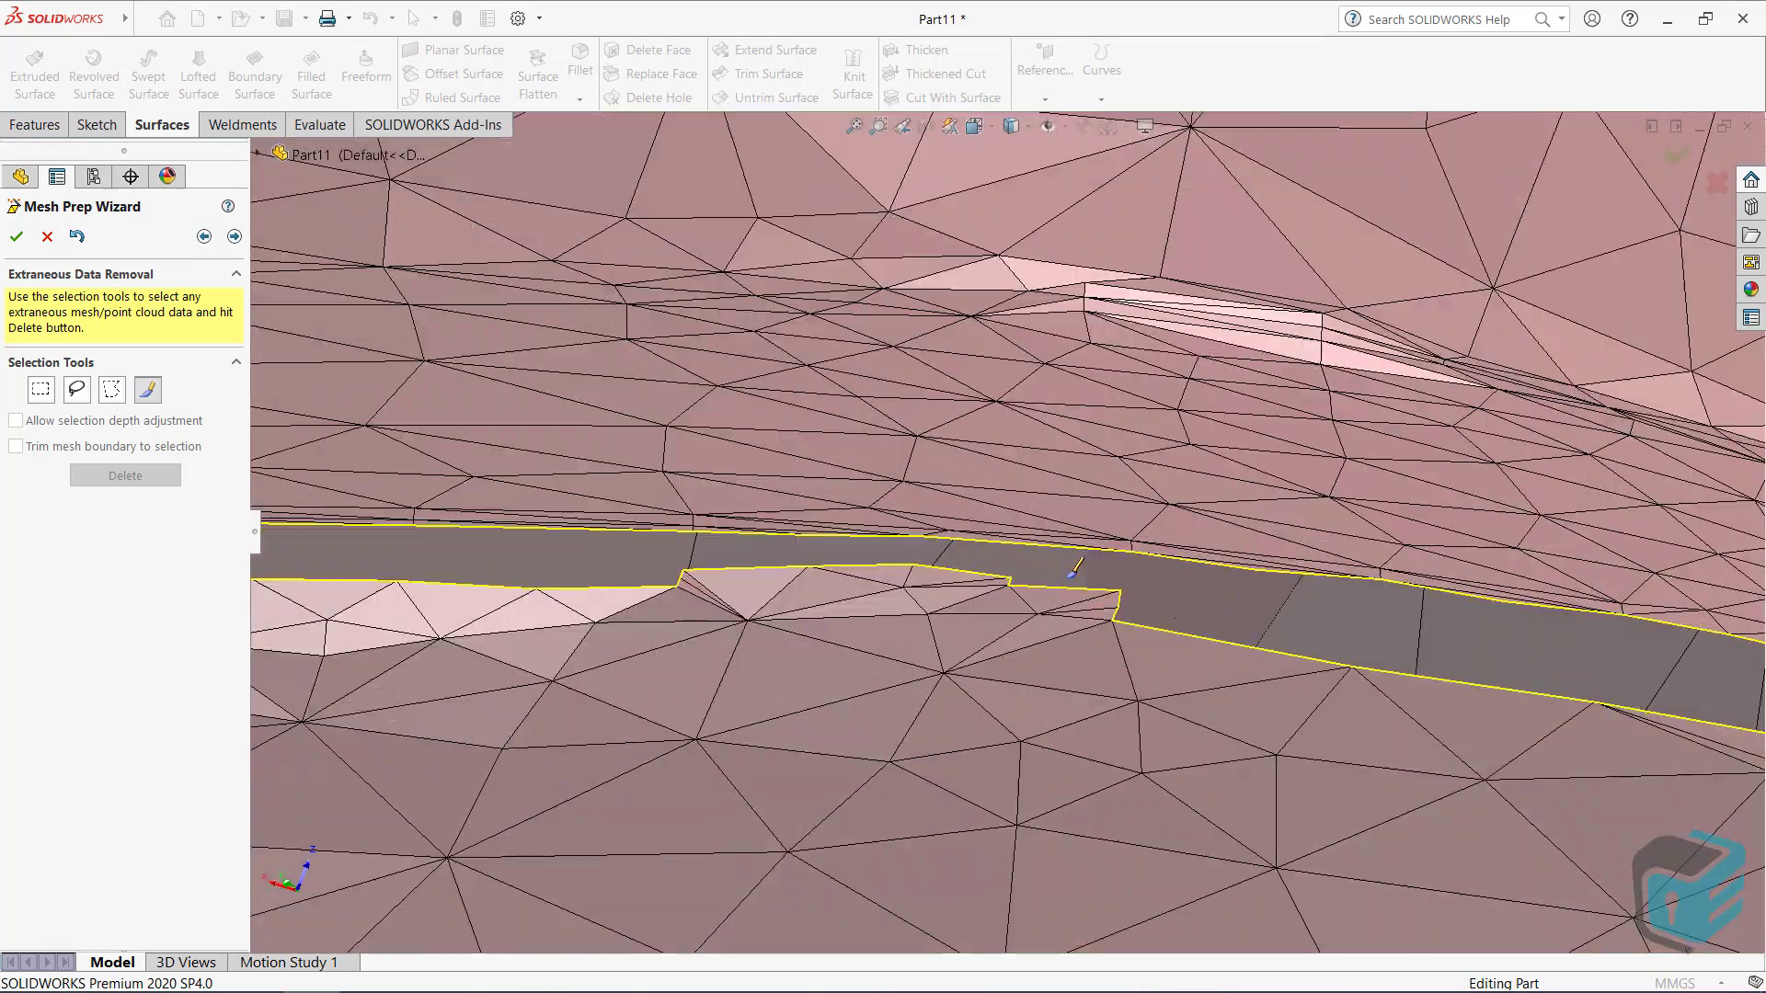
scroll(1170, 634, down, 1)
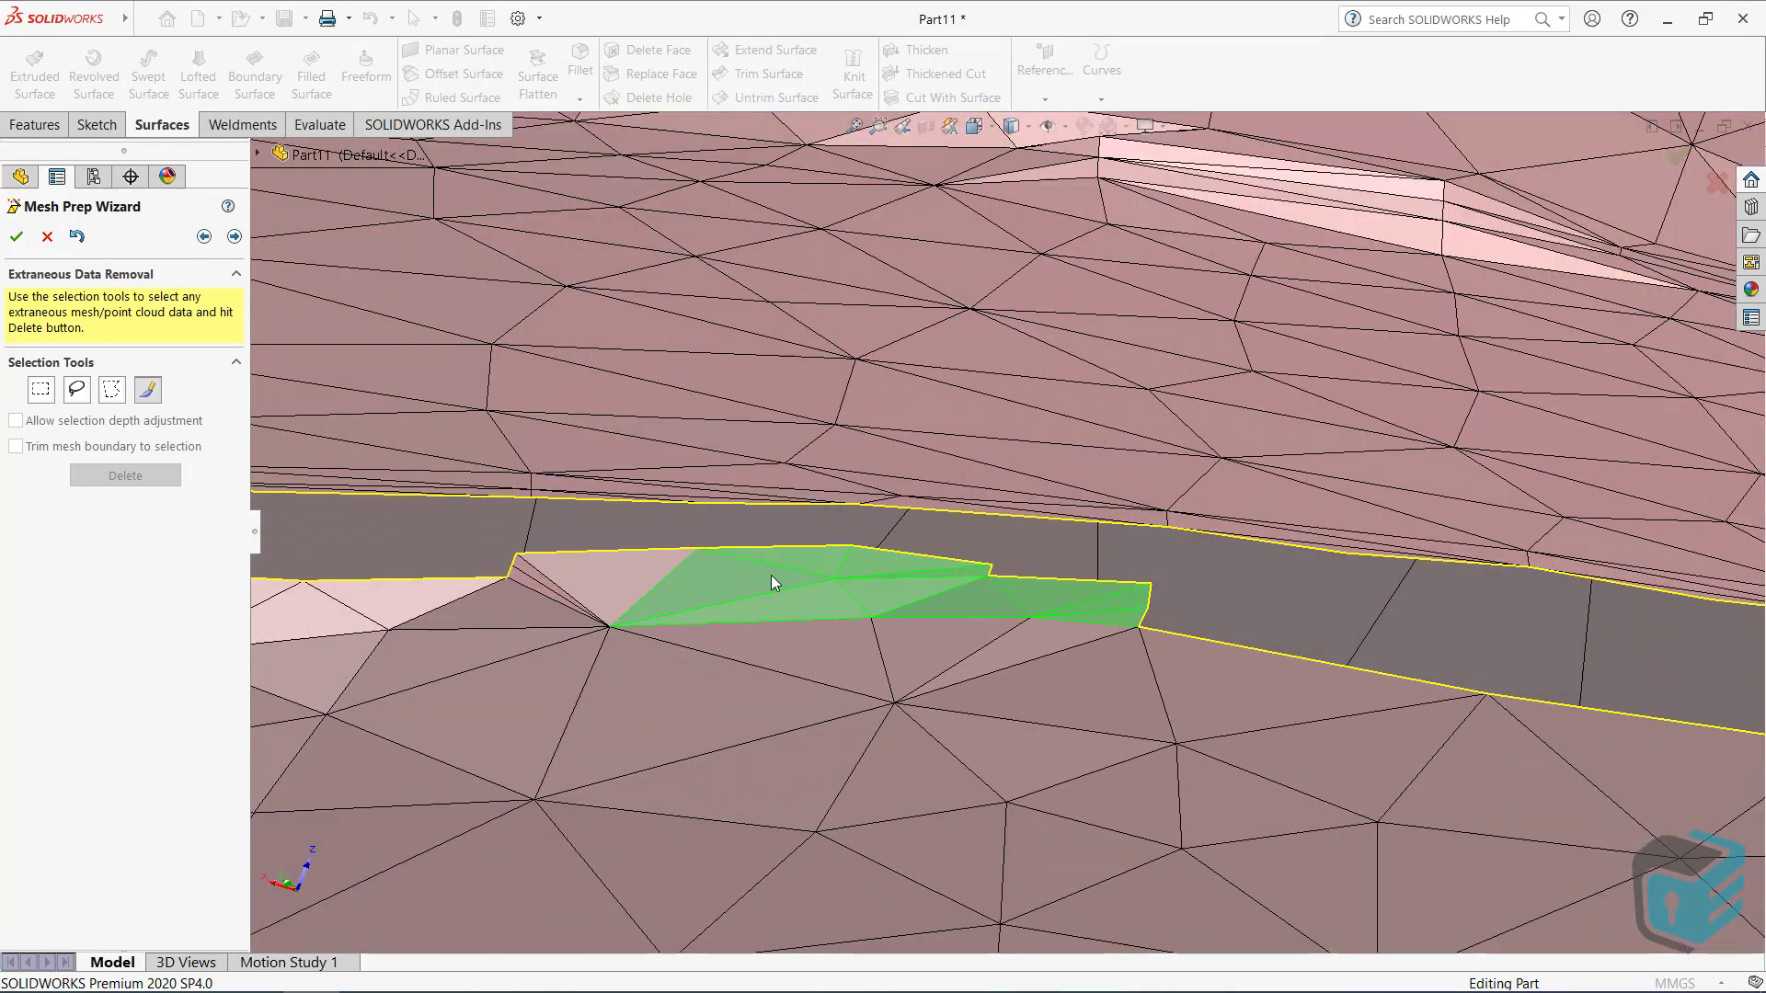
click(148, 476)
scroll(1355, 638, up, 3)
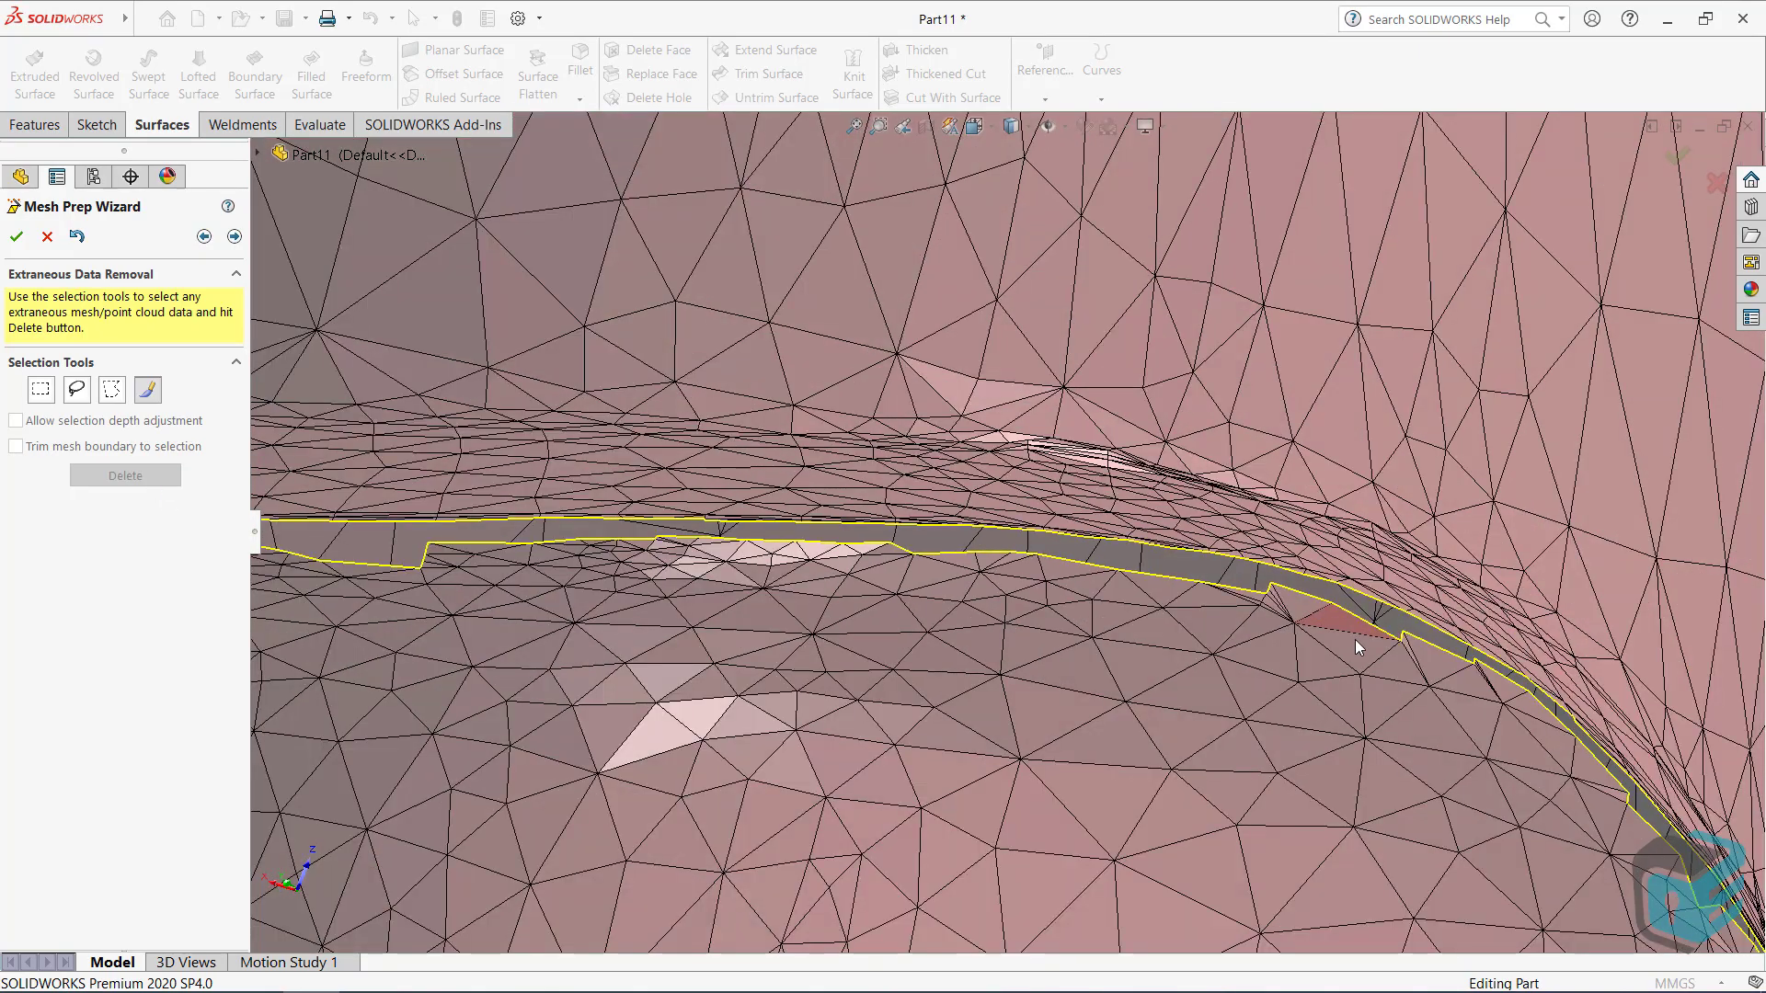
scroll(1354, 638, up, 3)
scroll(1274, 701, down, 3)
scroll(1014, 726, down, 3)
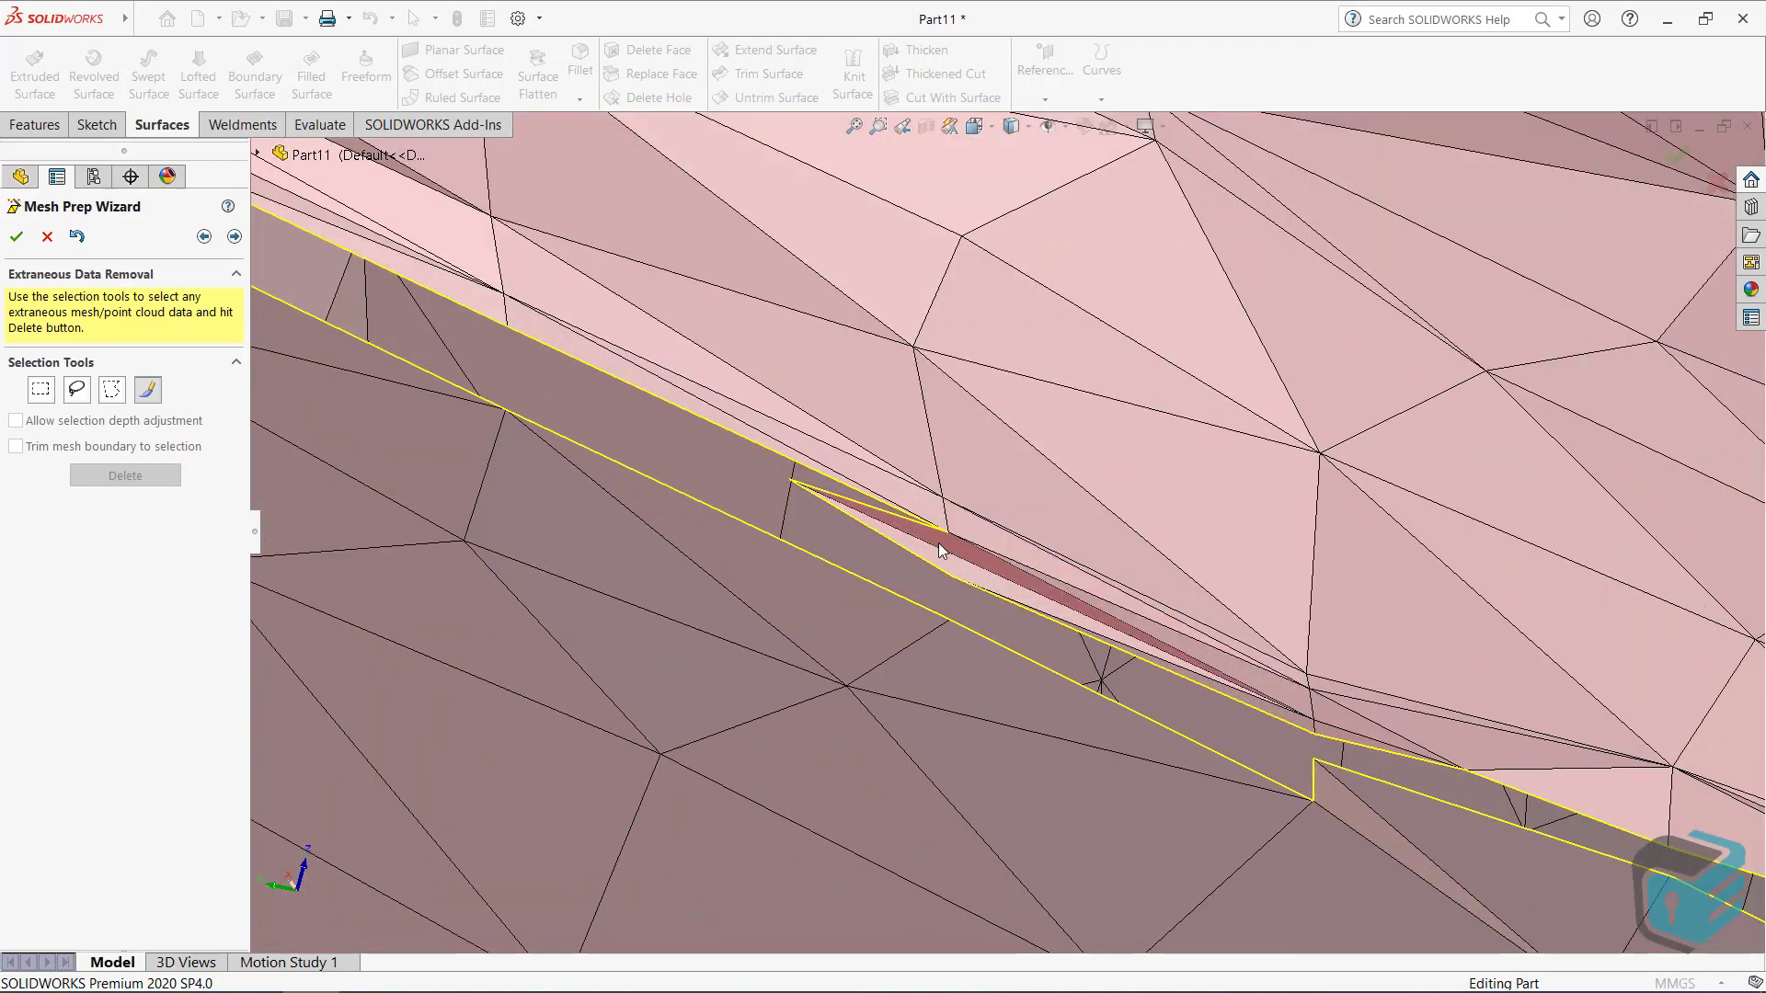
- Delete the remaining thin slivers along the narrow gap and check the crease
click(1058, 602)
key(Delete)
click(1325, 731)
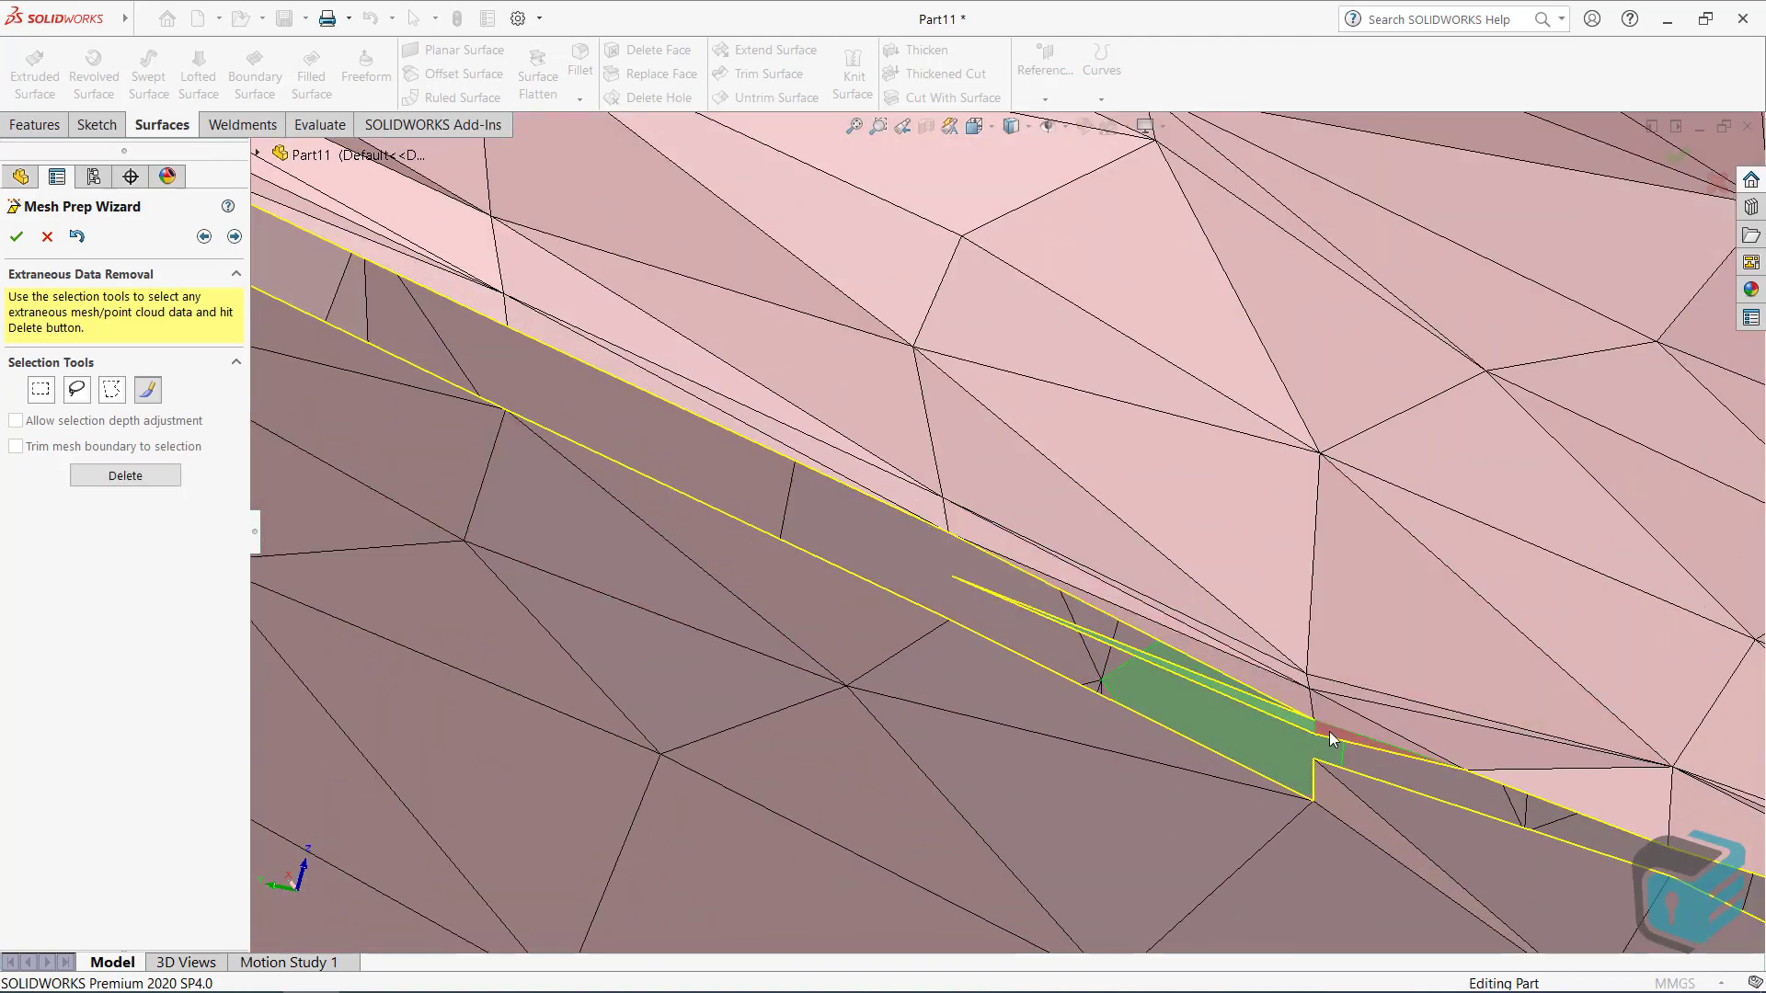
click(80, 475)
scroll(1131, 609, up, 3)
scroll(1132, 609, down, 3)
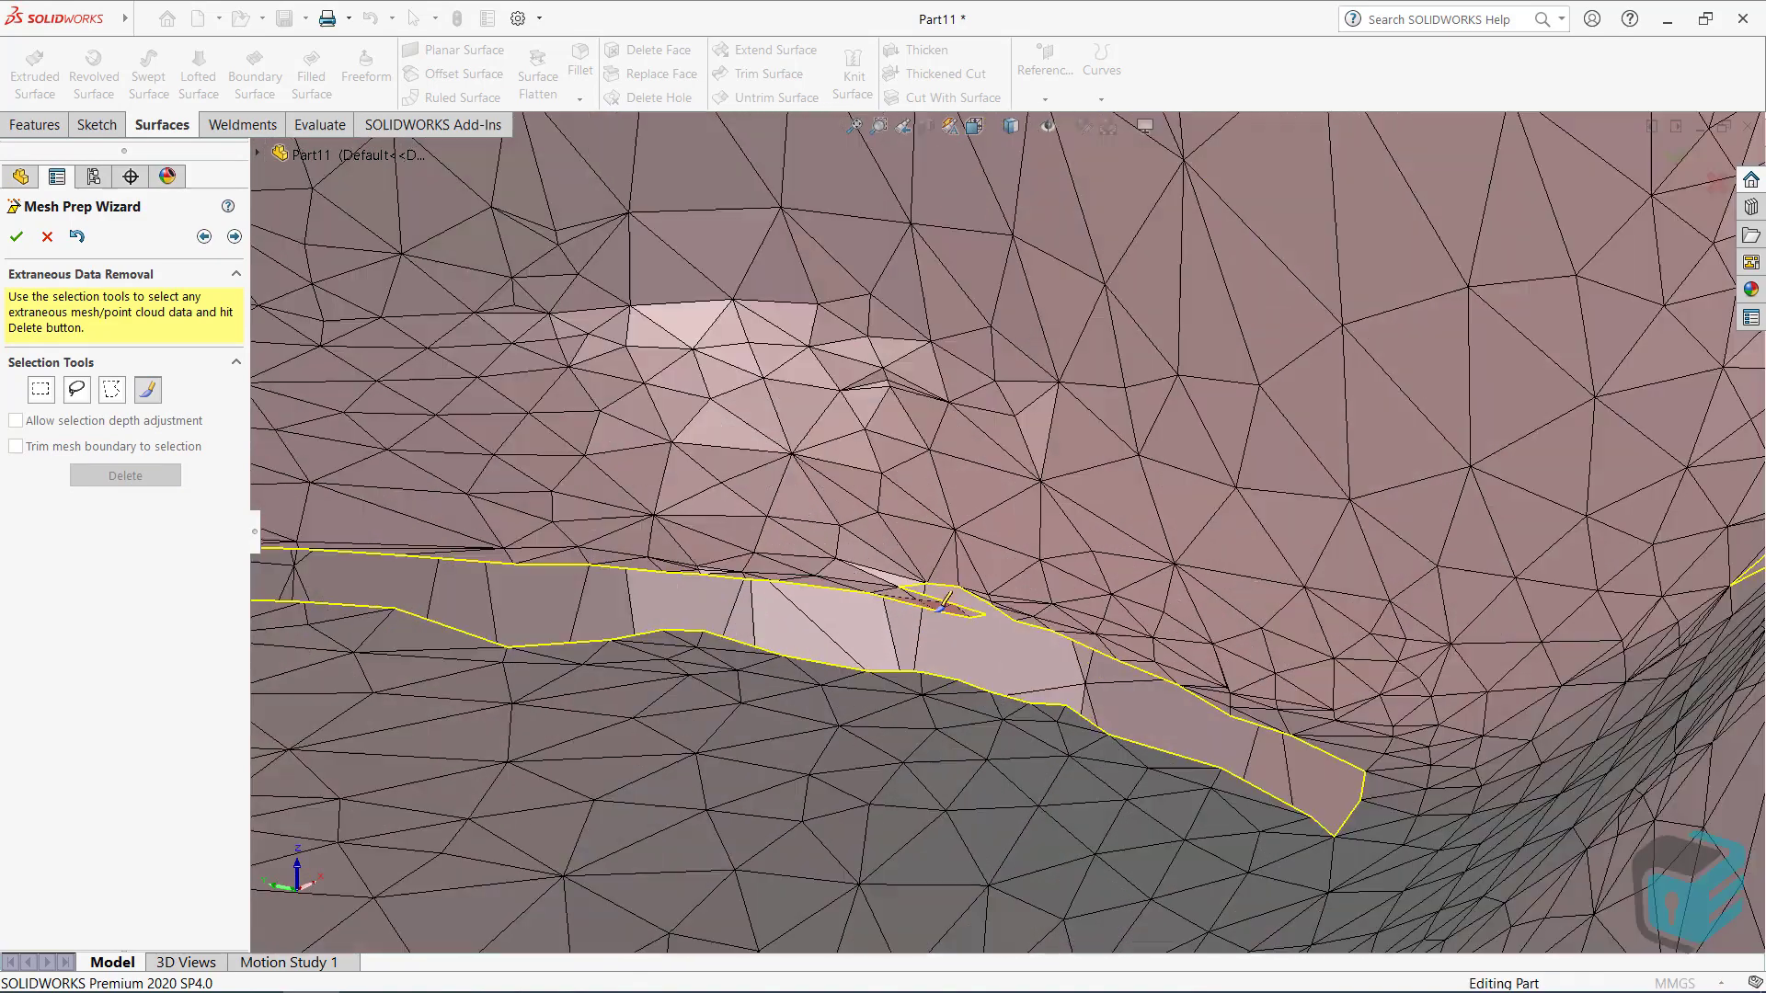
scroll(1131, 608, down, 3)
drag(1132, 609, 901, 558)
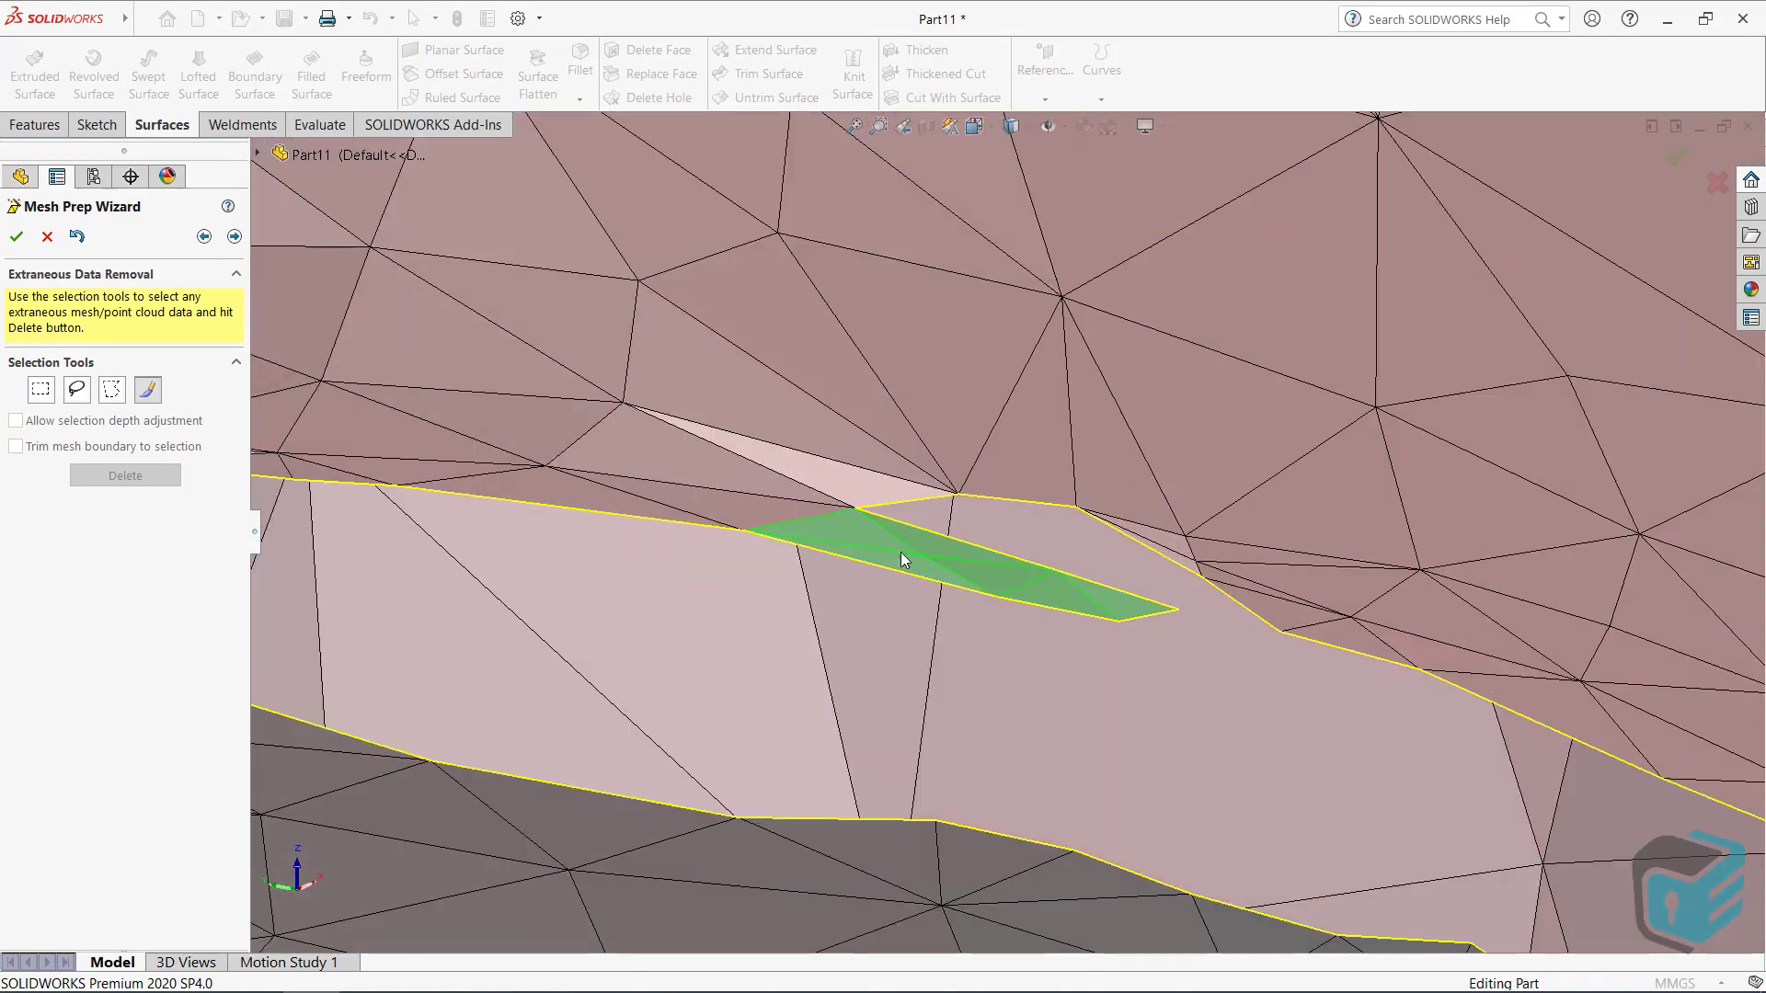
click(138, 475)
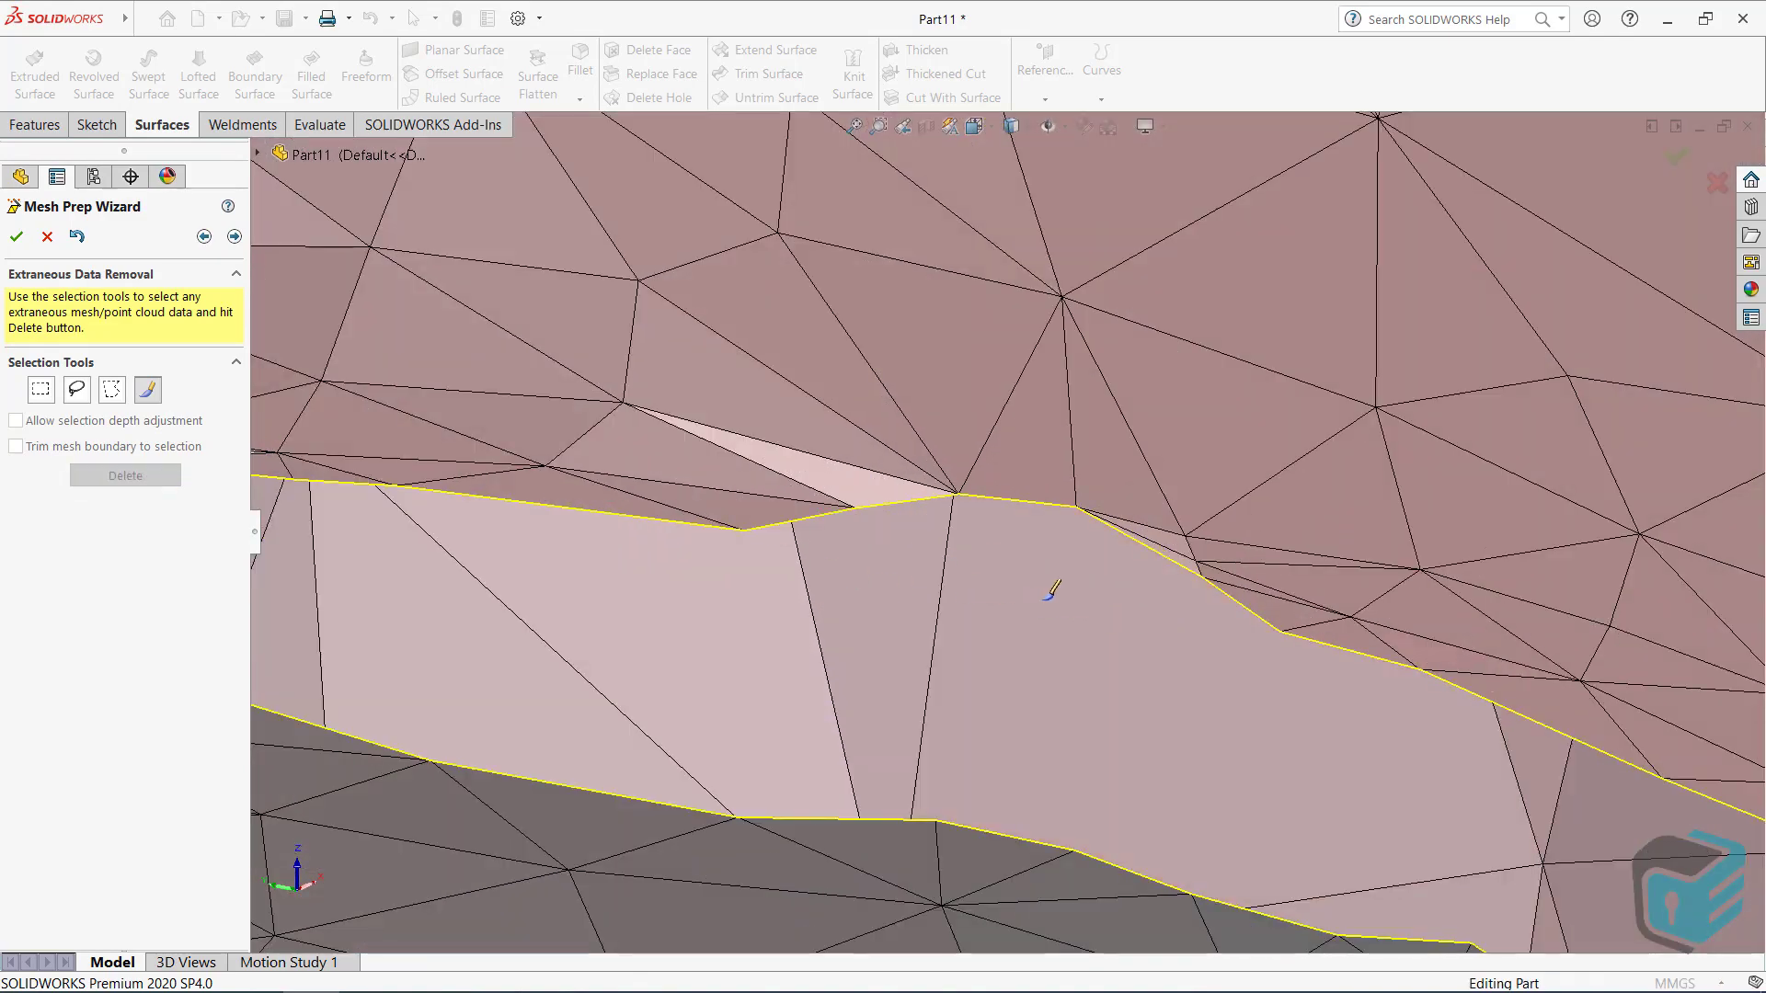
scroll(1053, 589, up, 3)
scroll(1155, 626, up, 2)
middle_drag(1234, 643, 1190, 576)
scroll(1191, 577, down, 2)
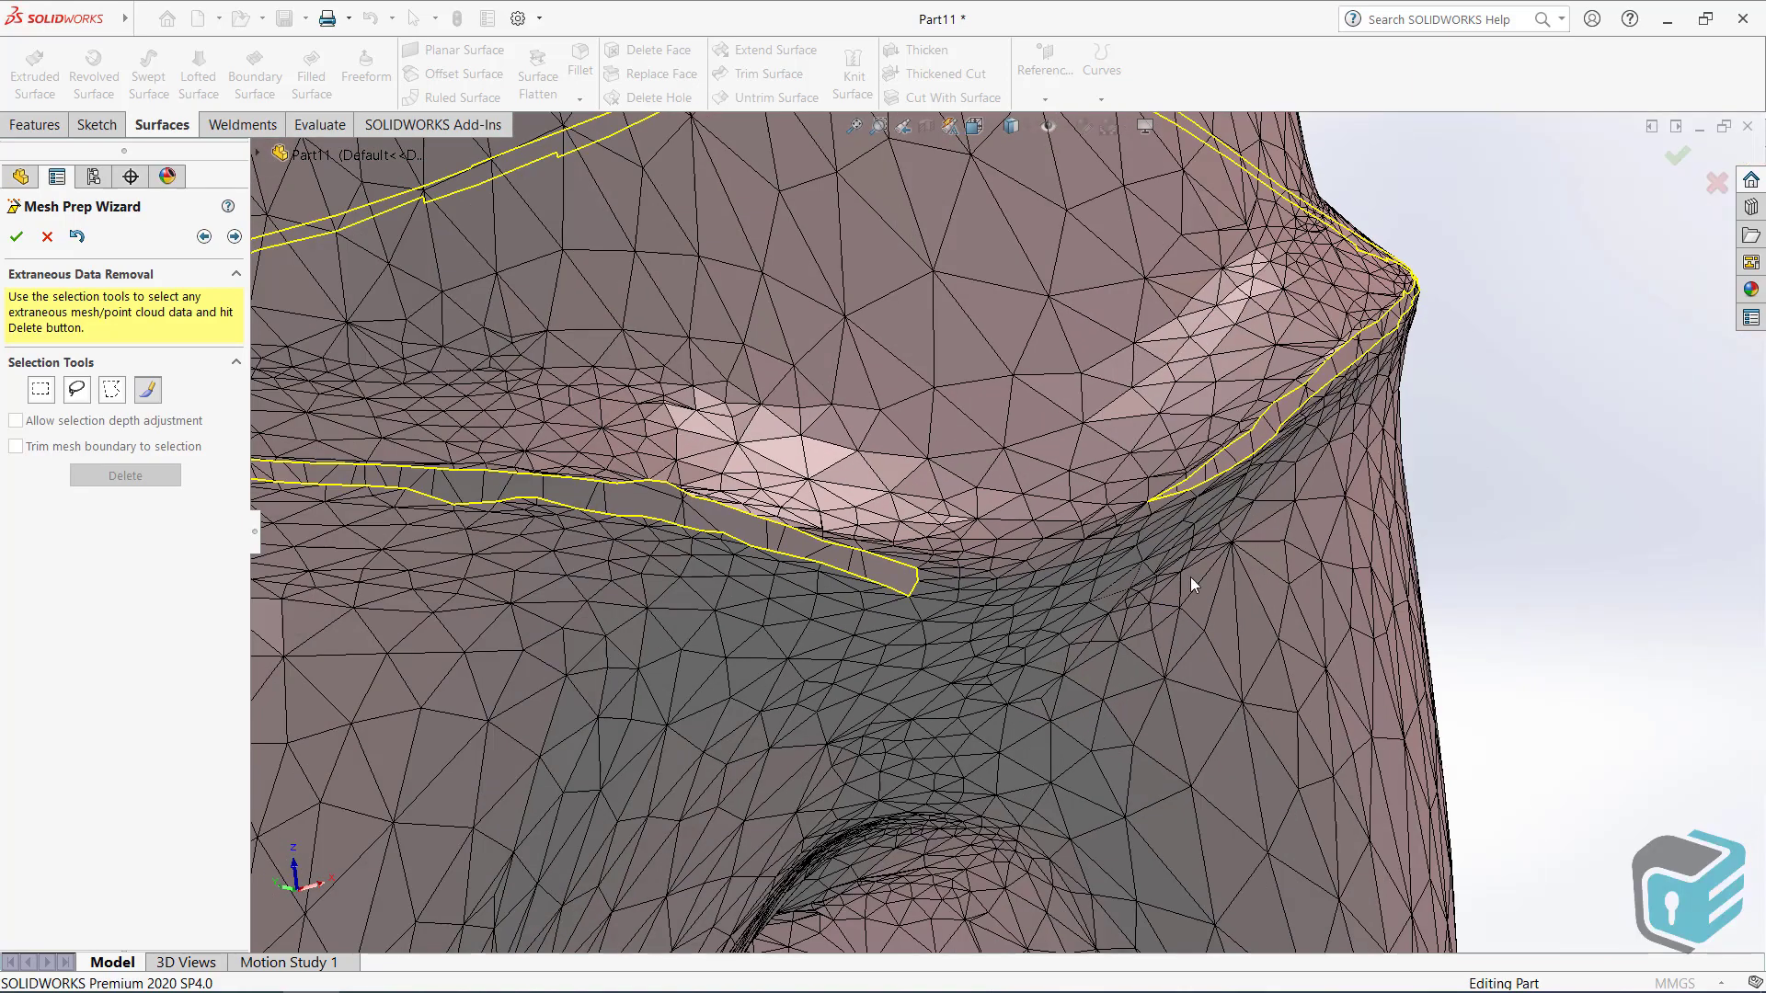
scroll(841, 508, up, 3)
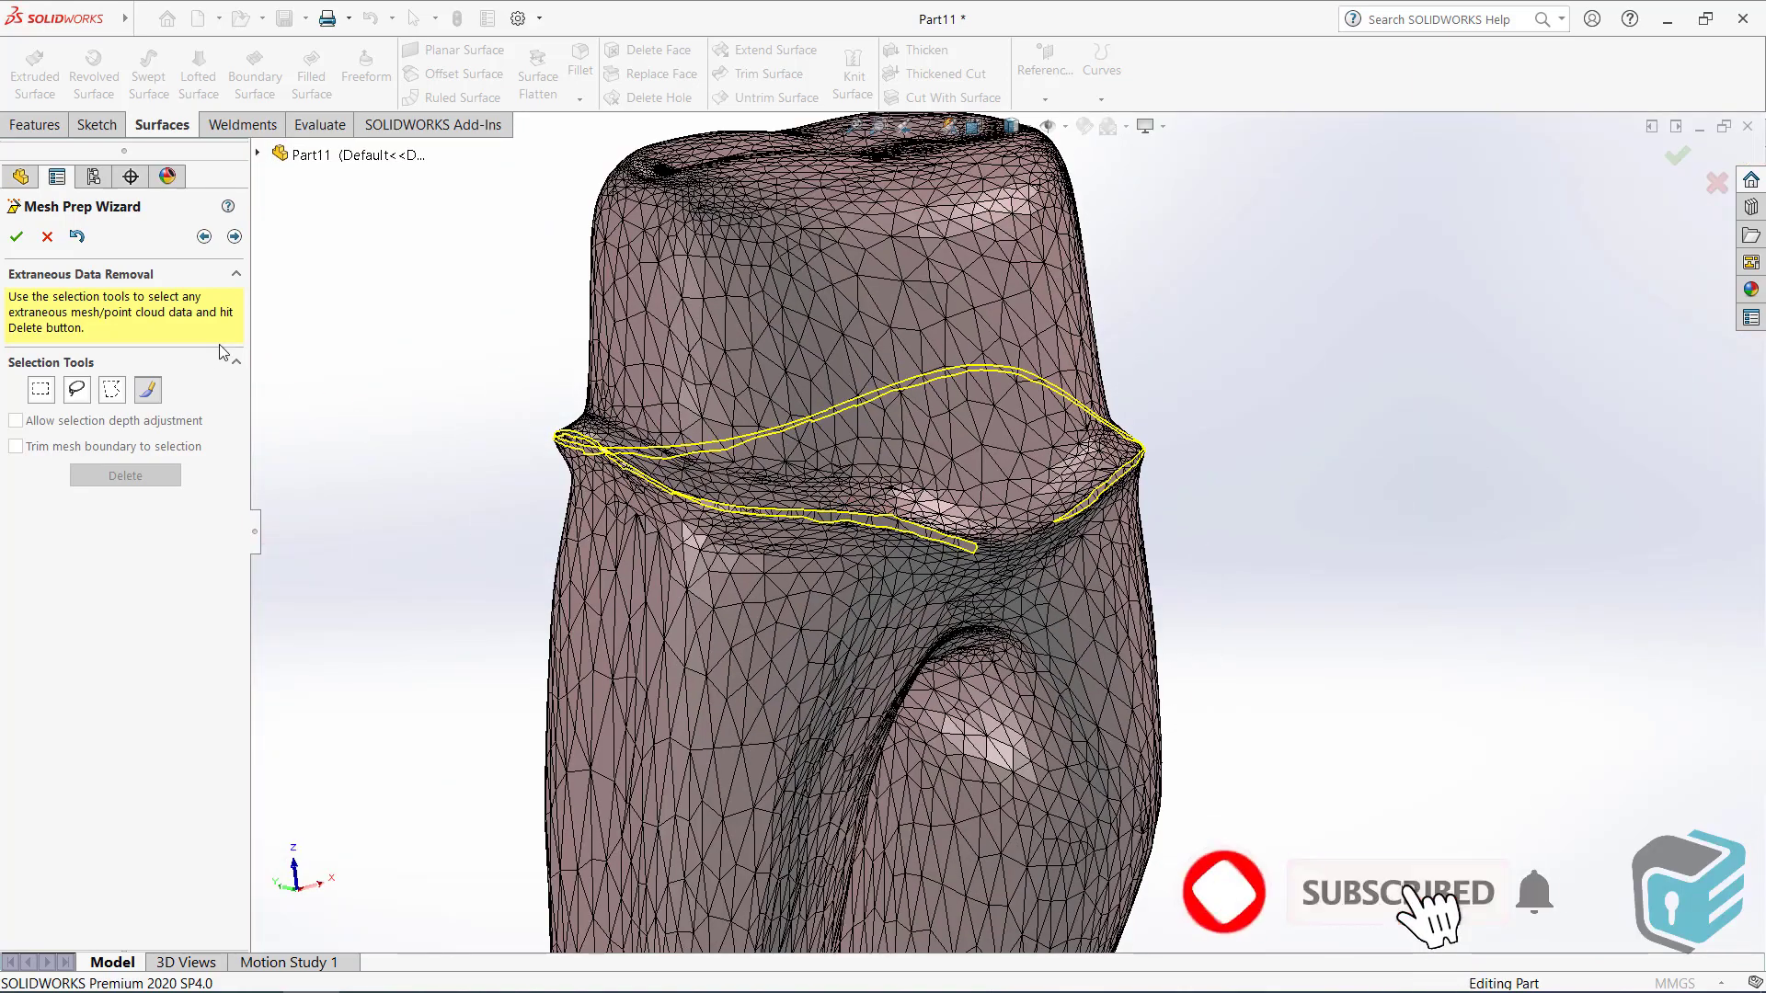
- Pass through Simplification, Smoothing and Fill Holes, filling the detected hole to complete preparation
click(235, 237)
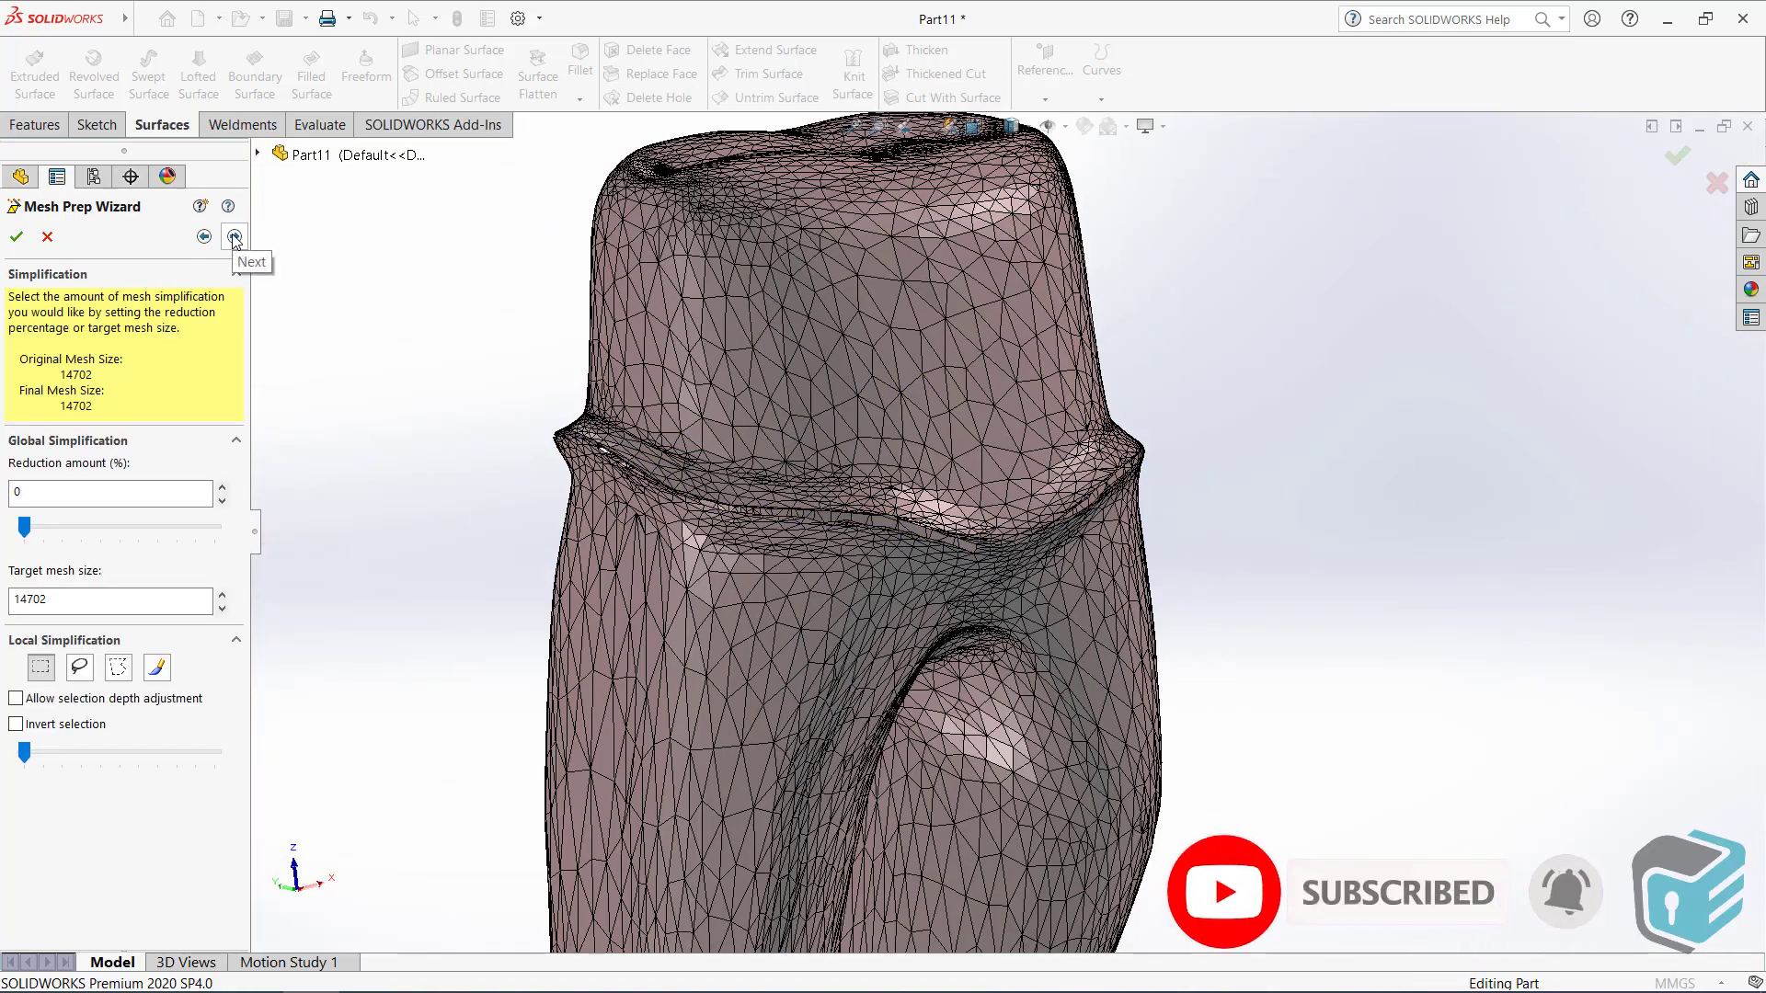
click(236, 238)
click(235, 237)
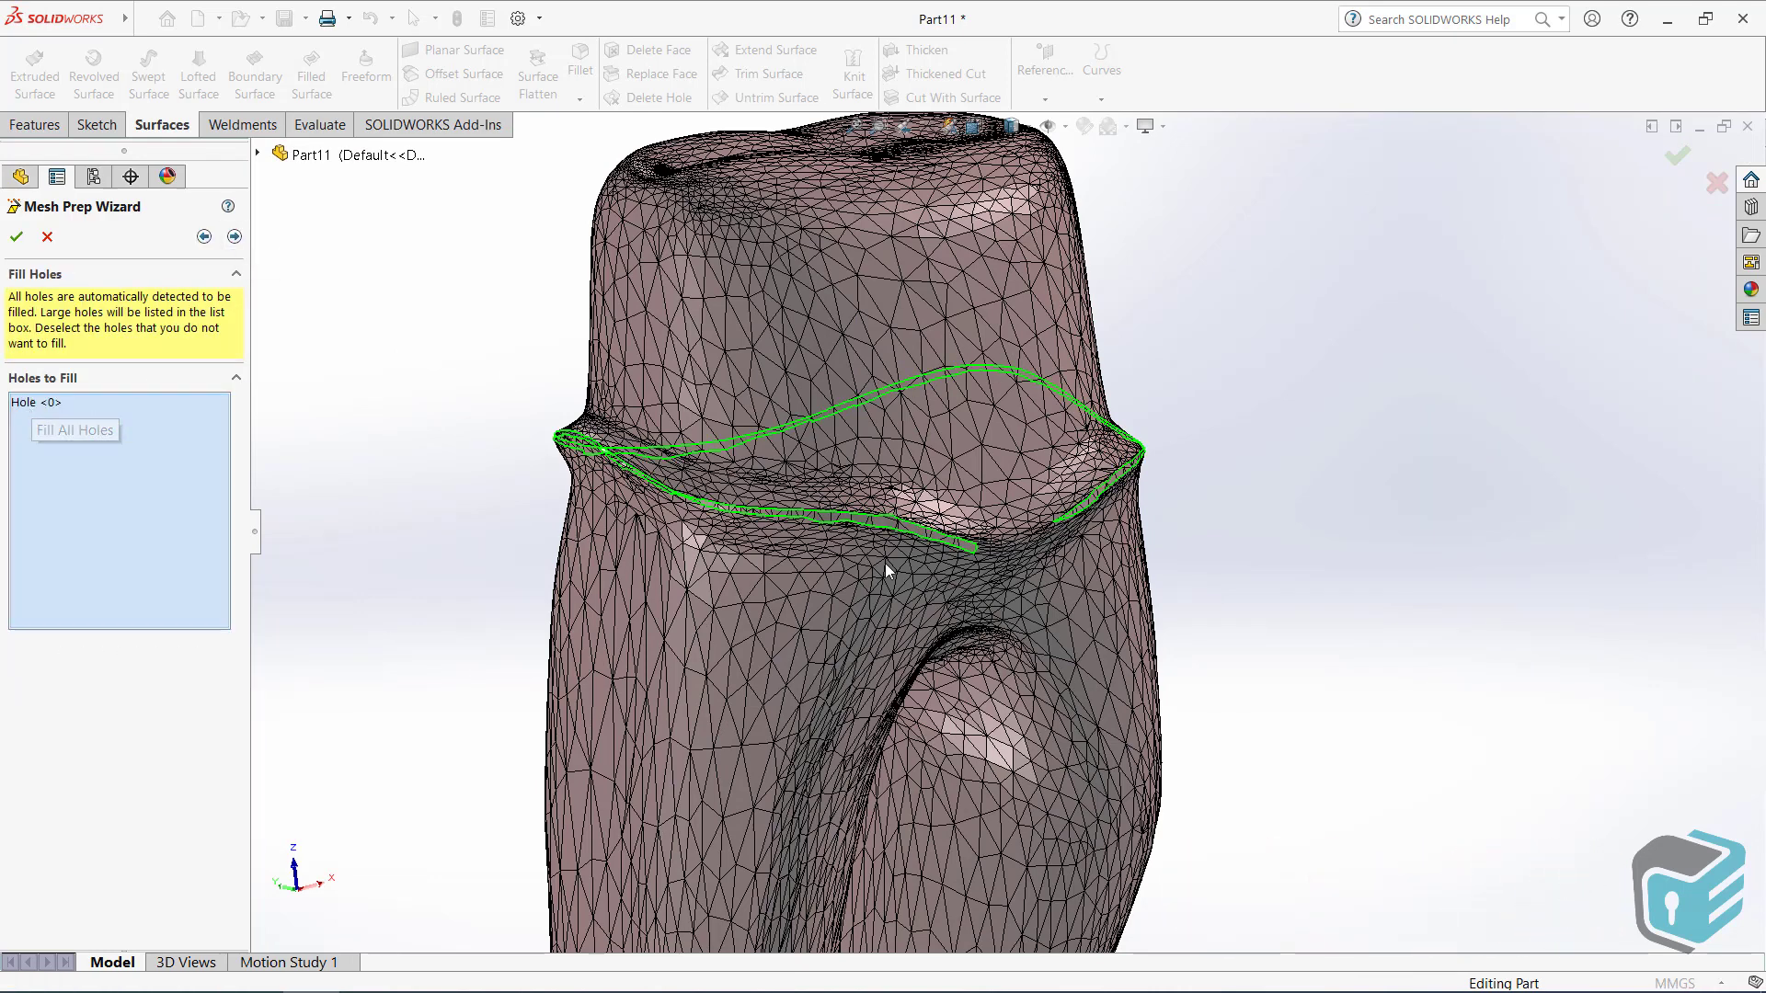
scroll(896, 552, down, 3)
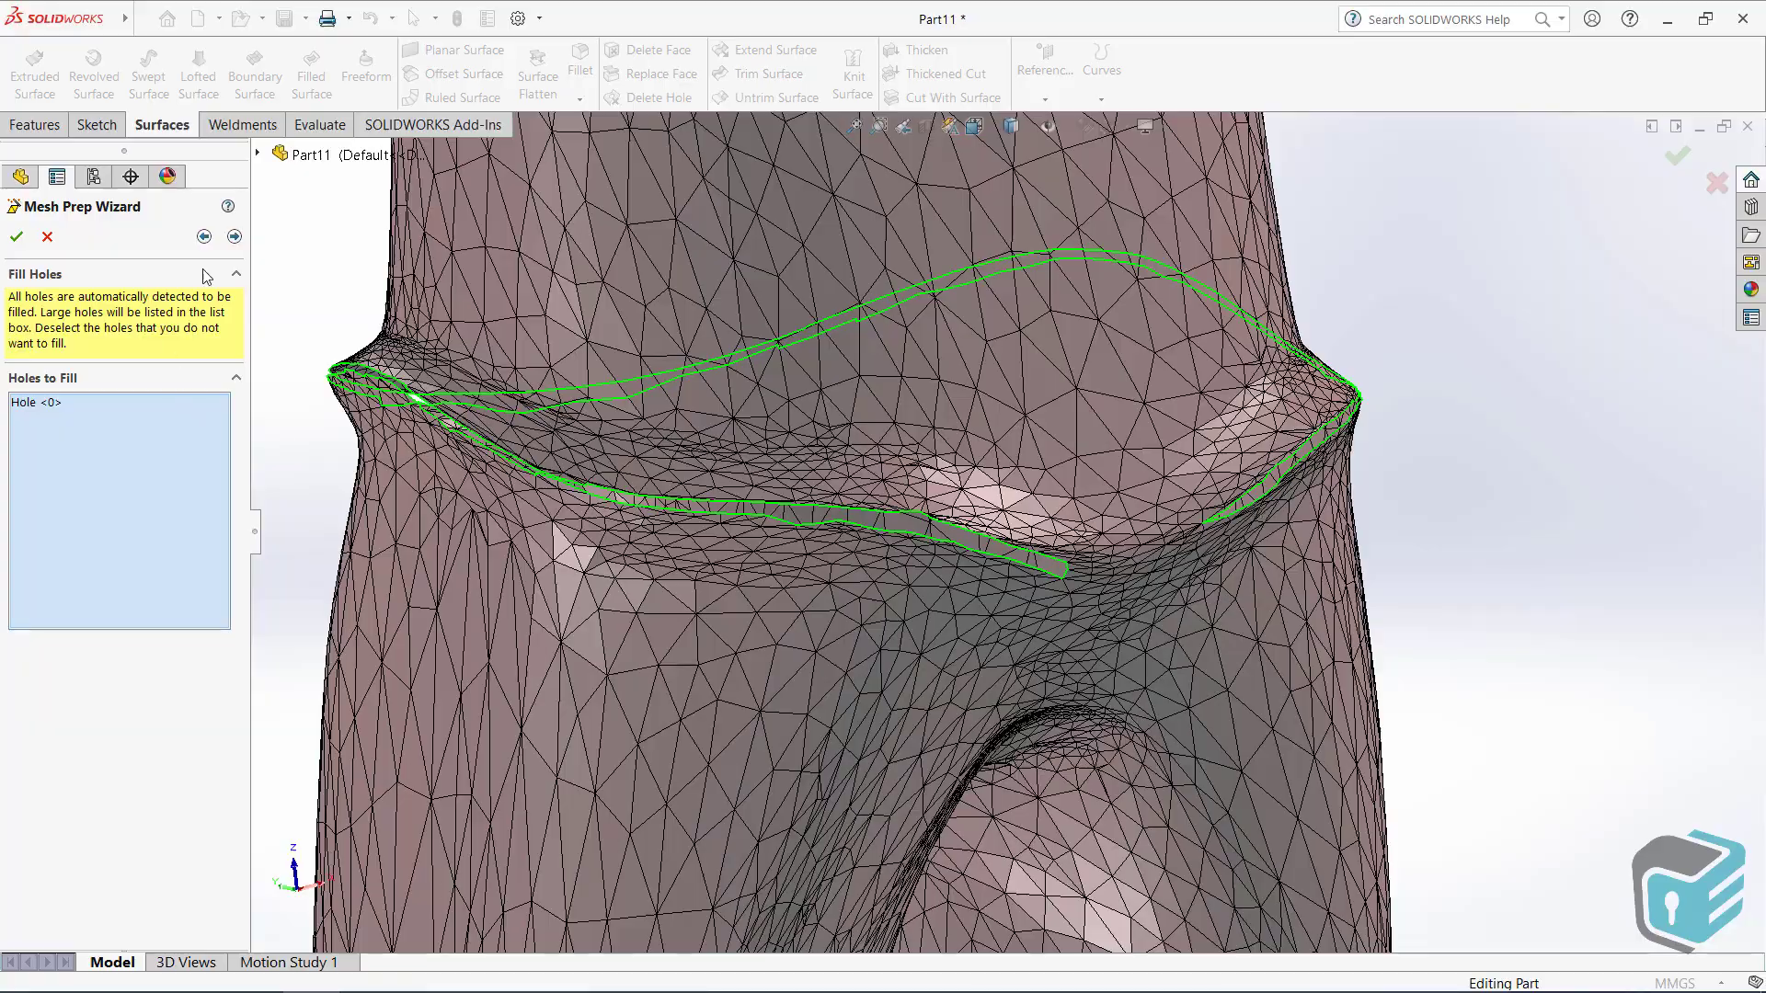
click(233, 238)
scroll(875, 526, down, 3)
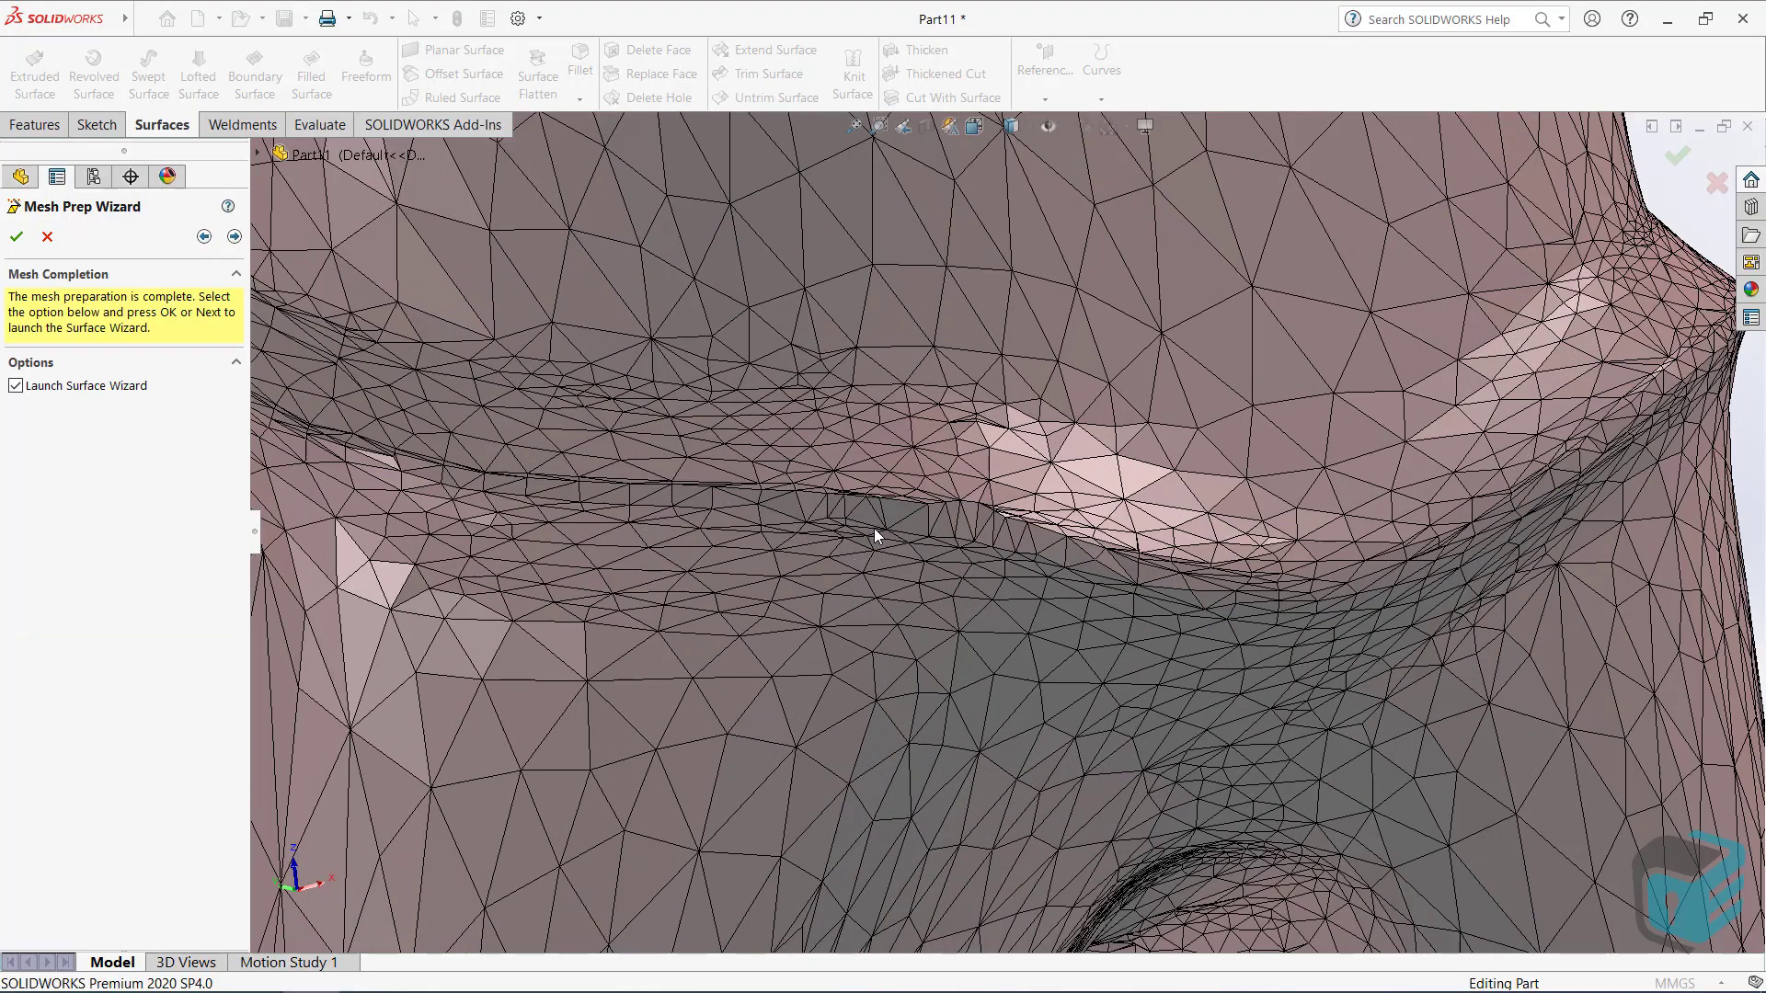
mouse_move(874, 527)
middle_down()
mouse_move(994, 543)
mouse_move(705, 569)
mouse_move(921, 546)
middle_up()
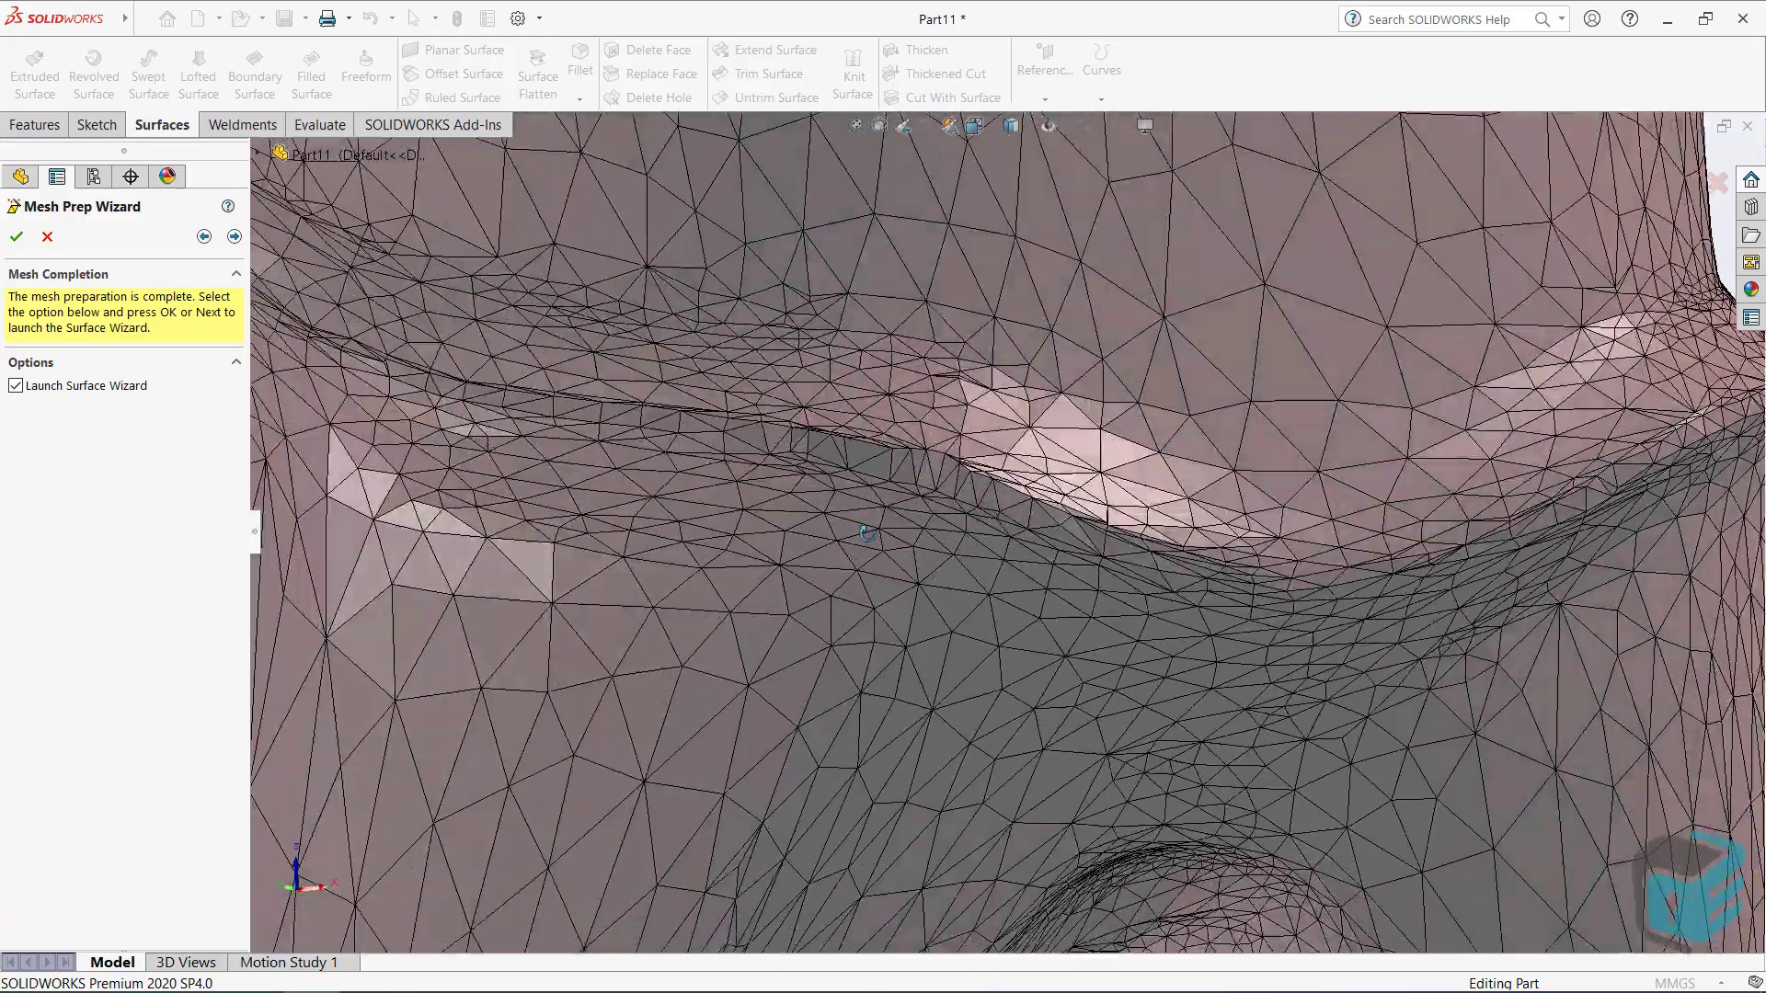
- Enter the Surface Wizard with Automatic creation and lower the Surface Detail slider slightly
click(236, 237)
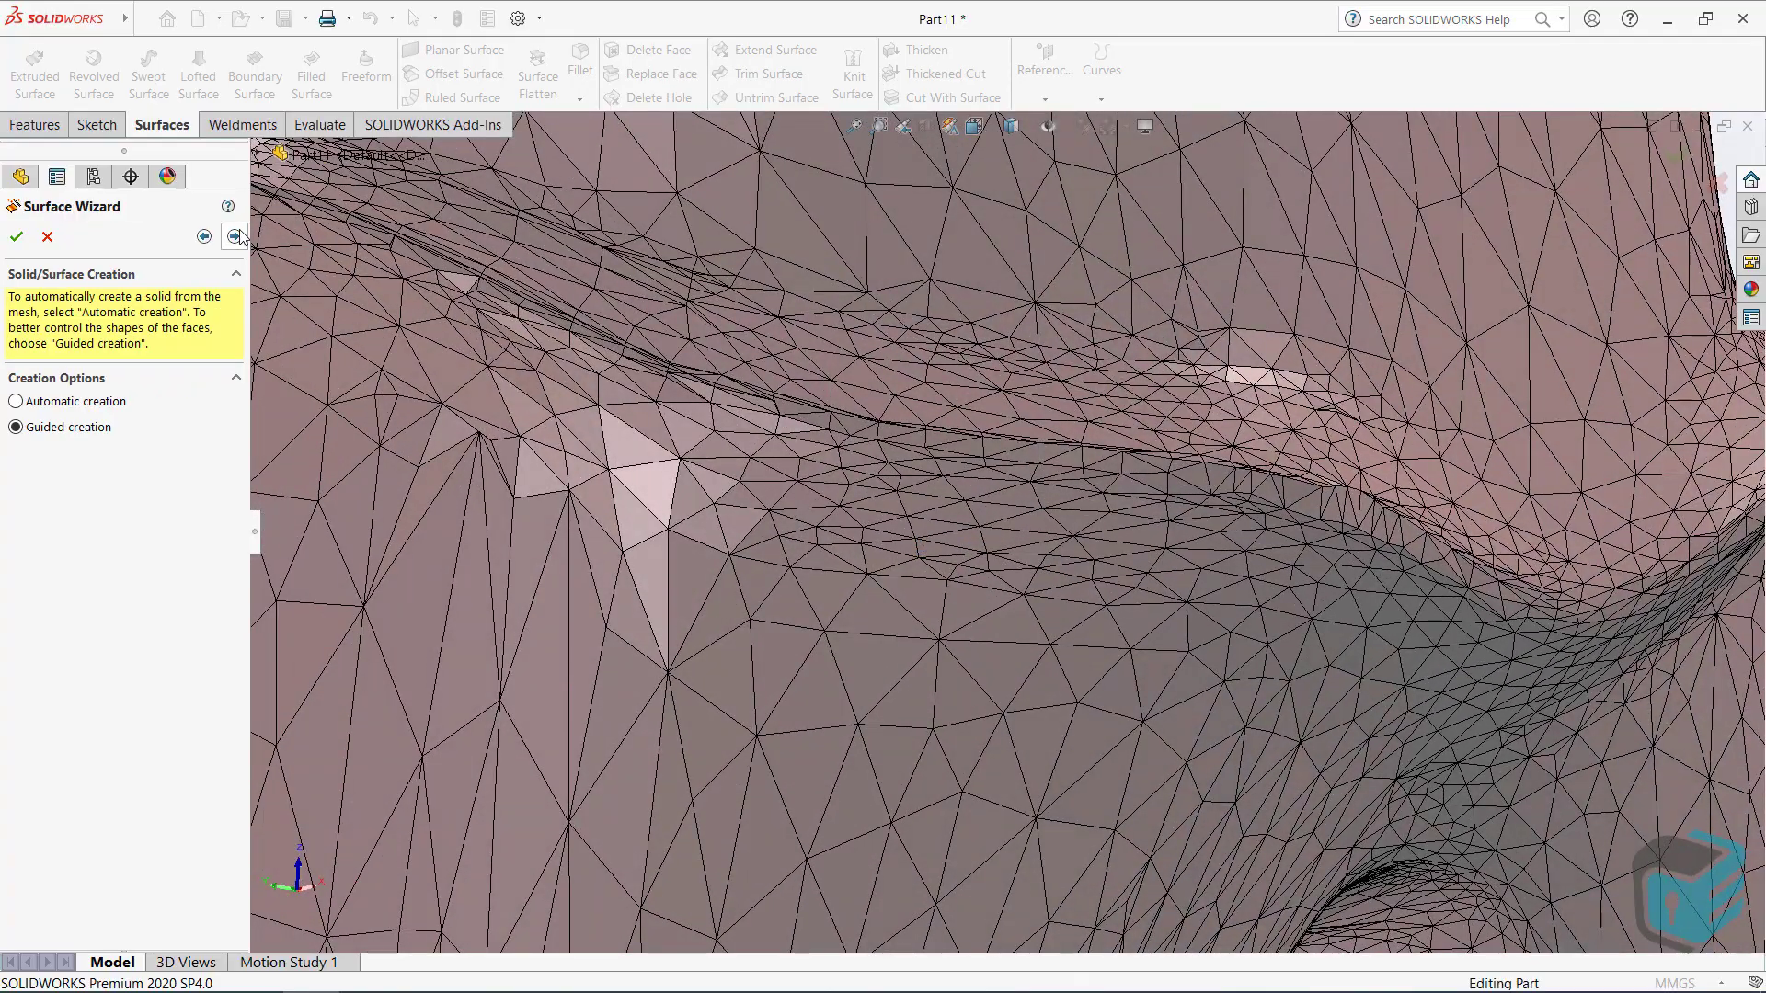
scroll(1129, 618, up, 10)
scroll(1124, 621, up, 3)
scroll(1104, 662, up, 3)
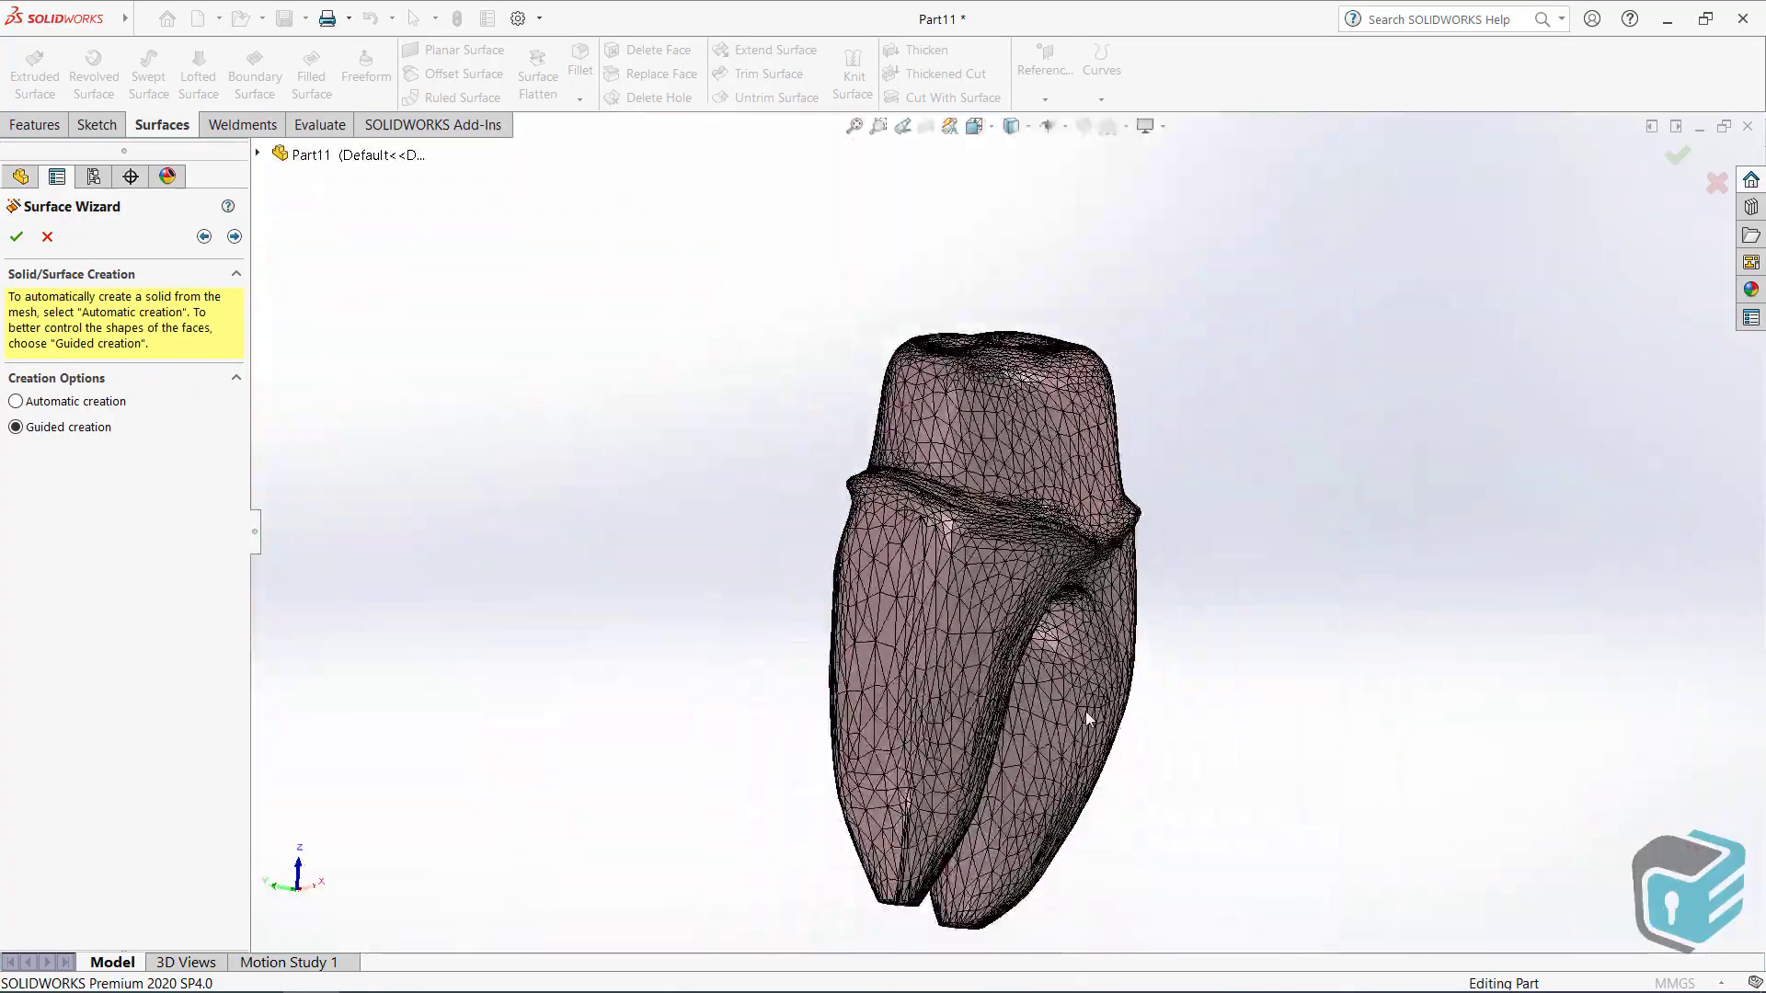
mouse_move(1086, 710)
middle_down()
mouse_move(961, 683)
mouse_move(985, 692)
middle_up()
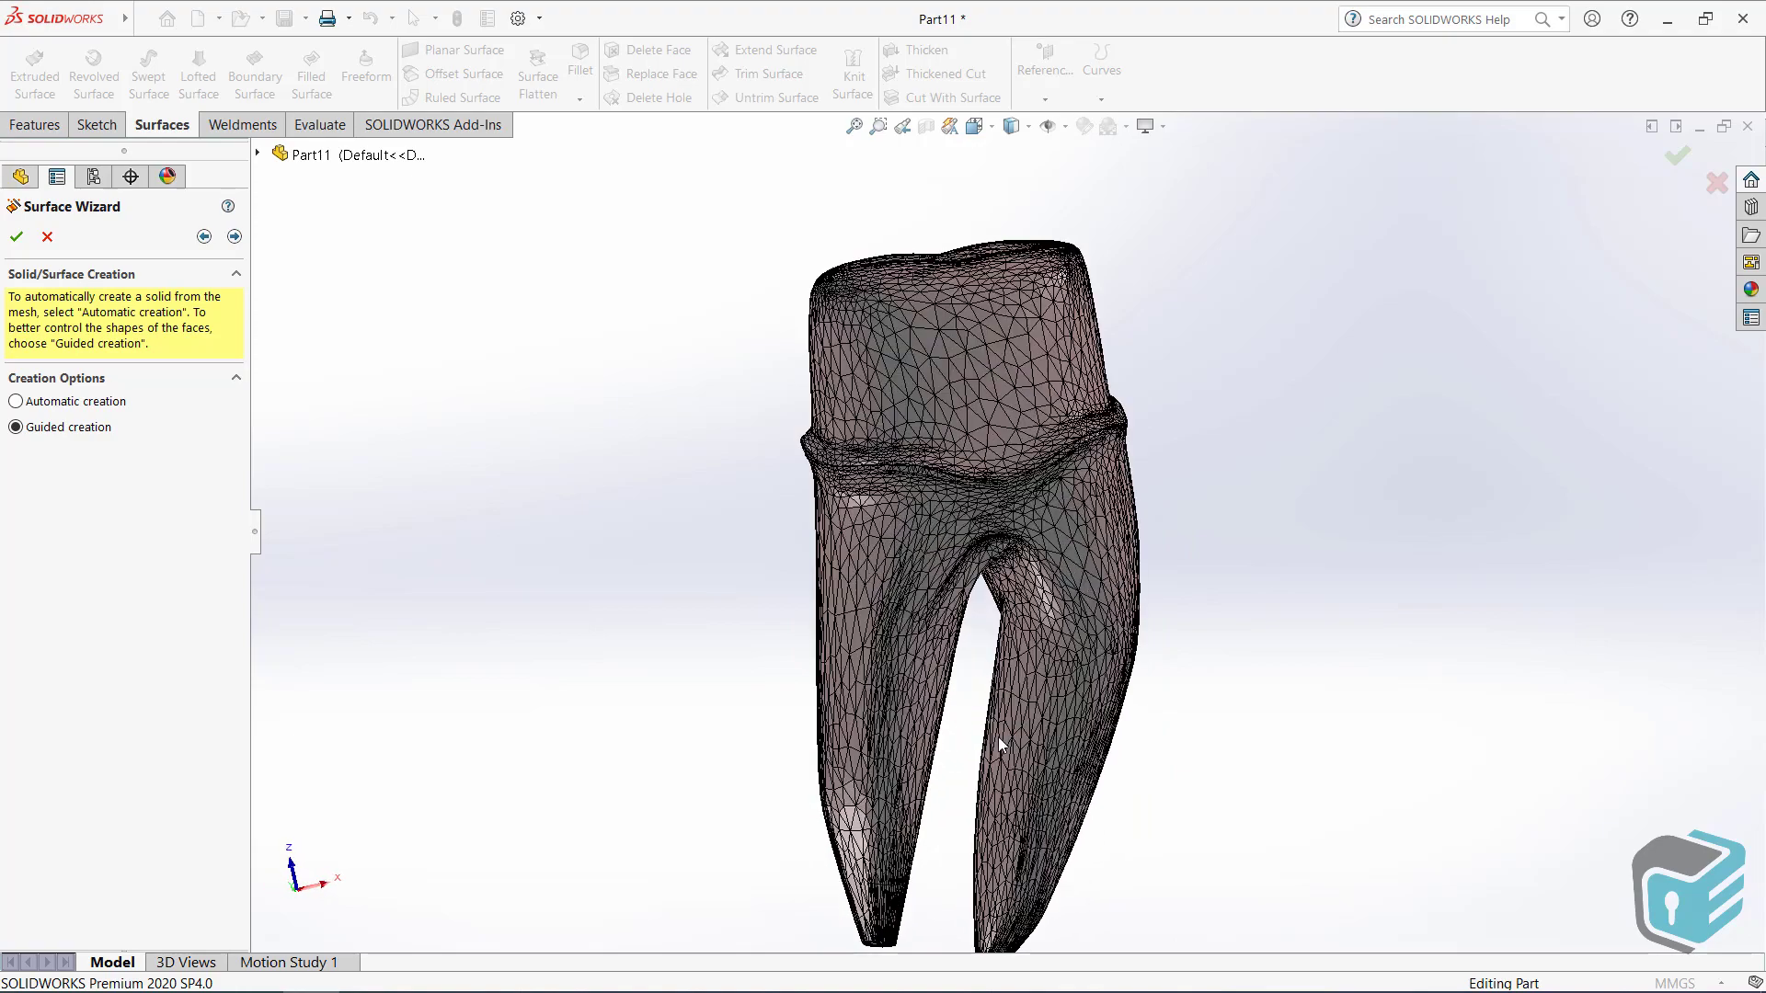
scroll(997, 737, down, 3)
scroll(1003, 739, down, 2)
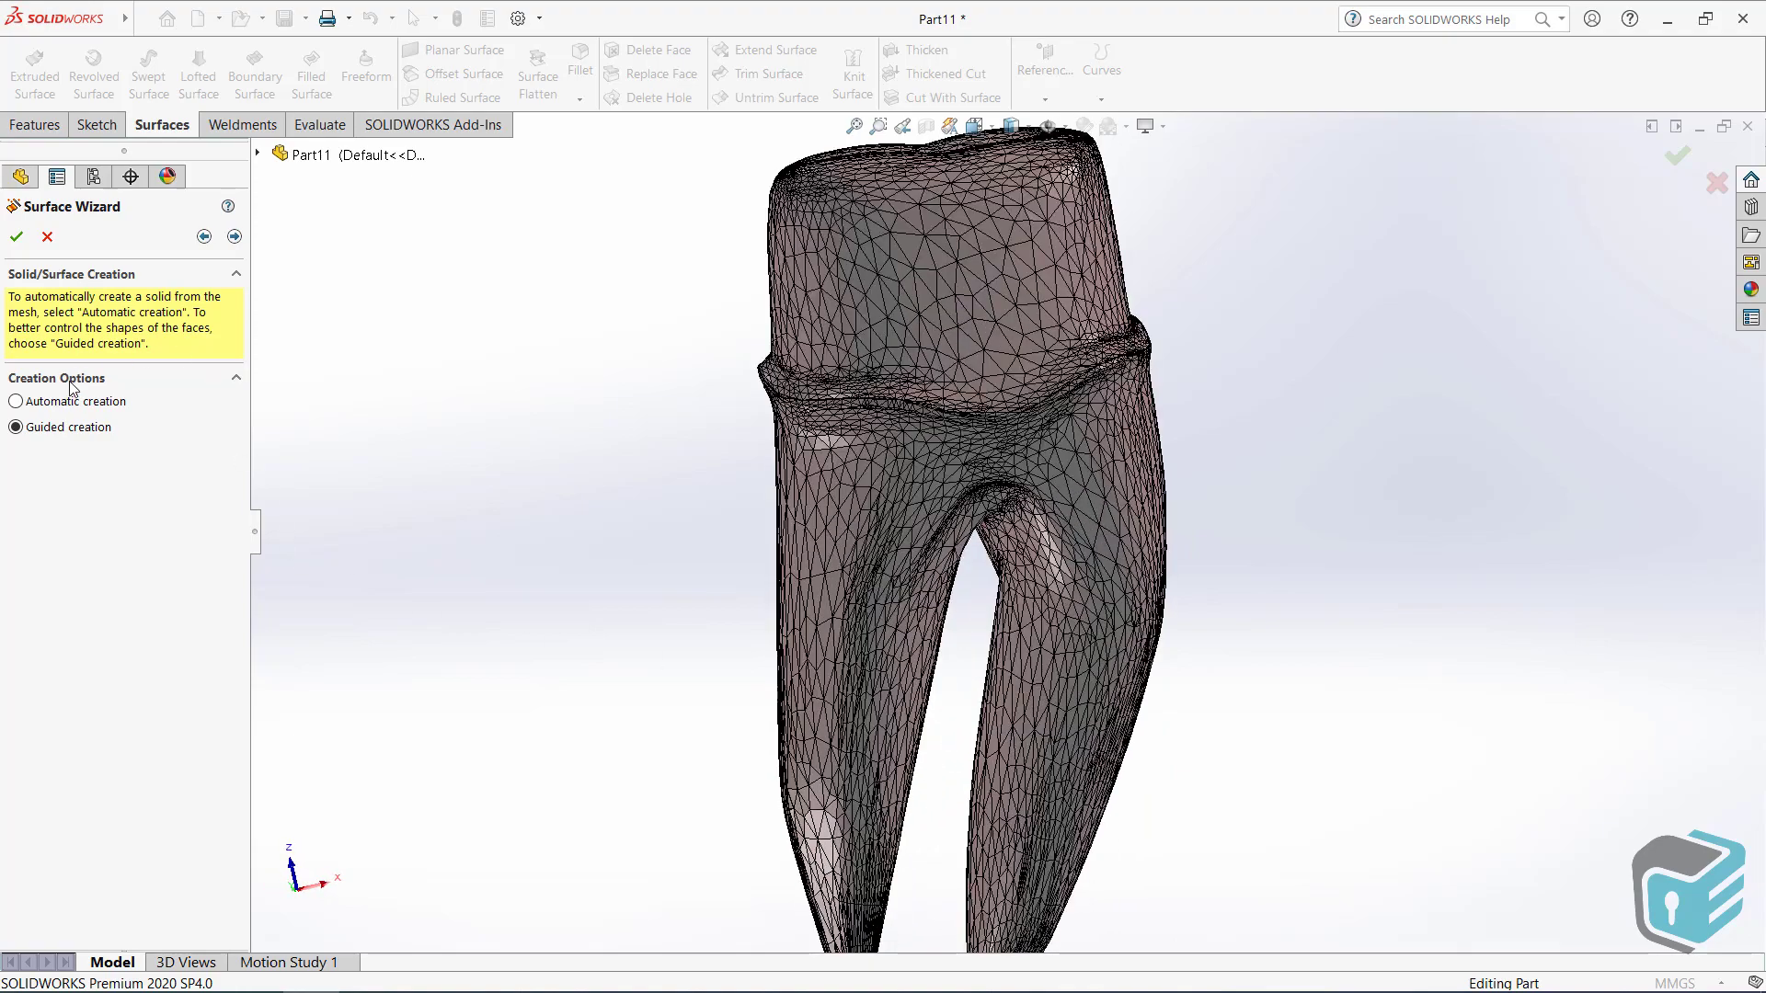
click(233, 238)
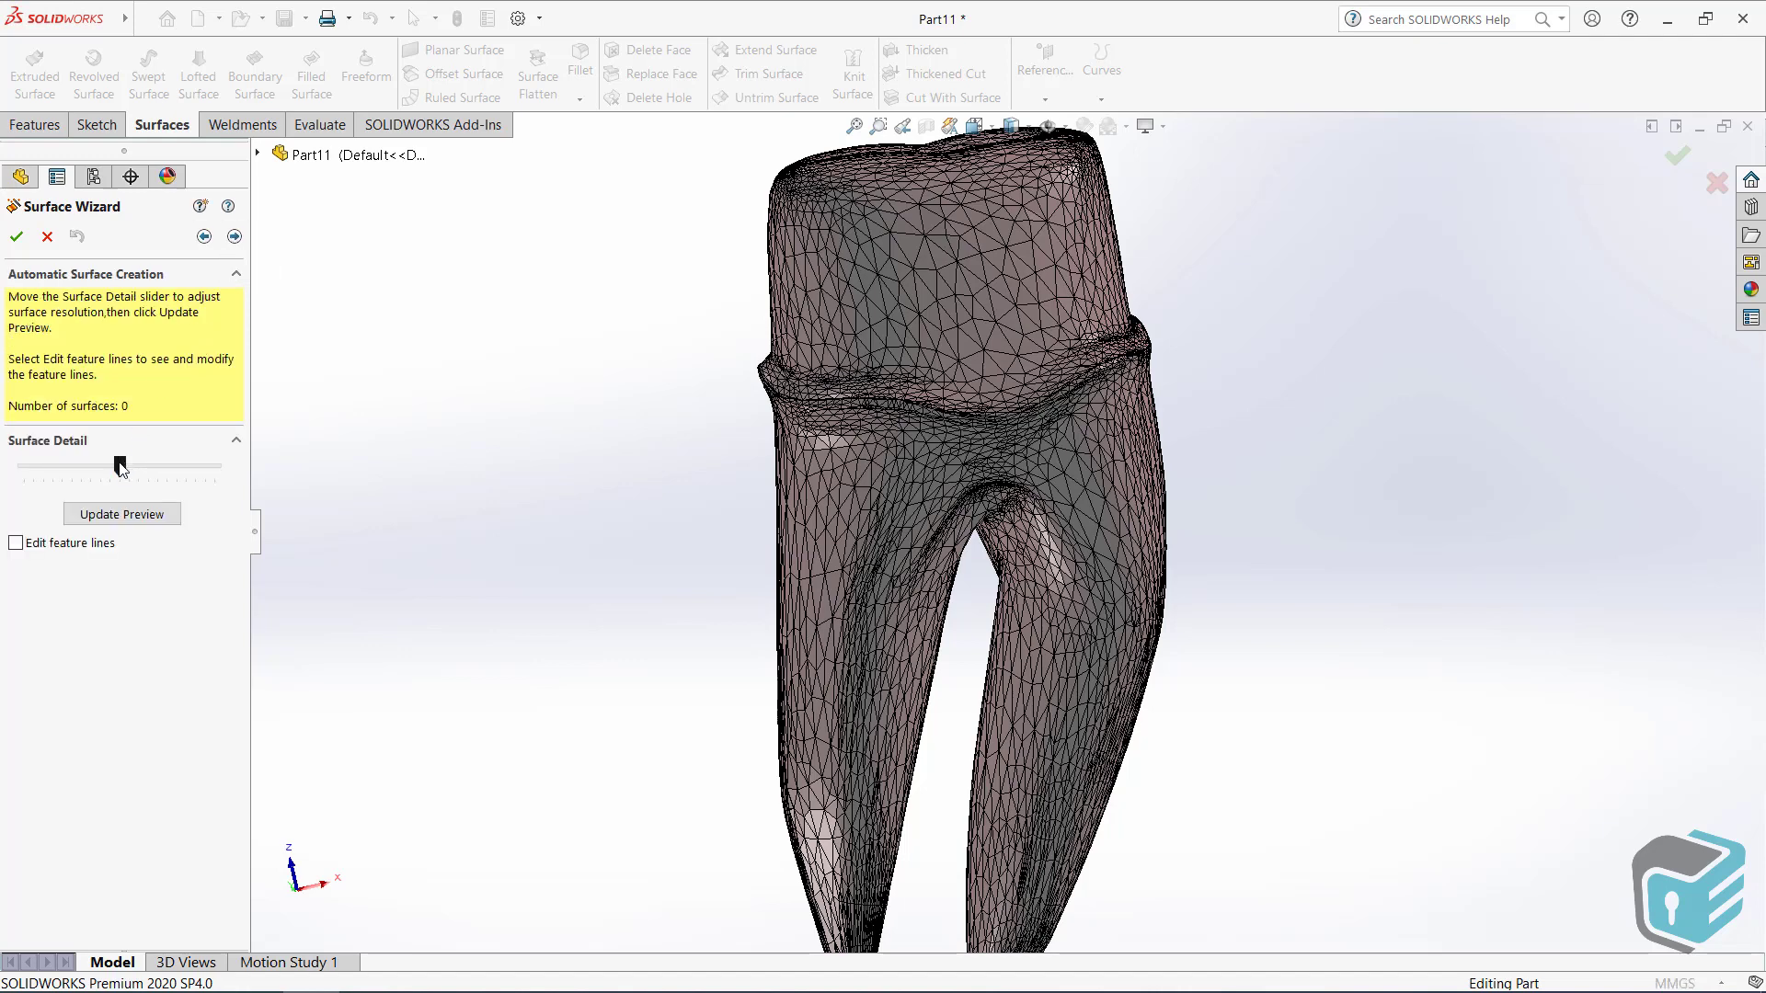
drag(101, 466, 96, 467)
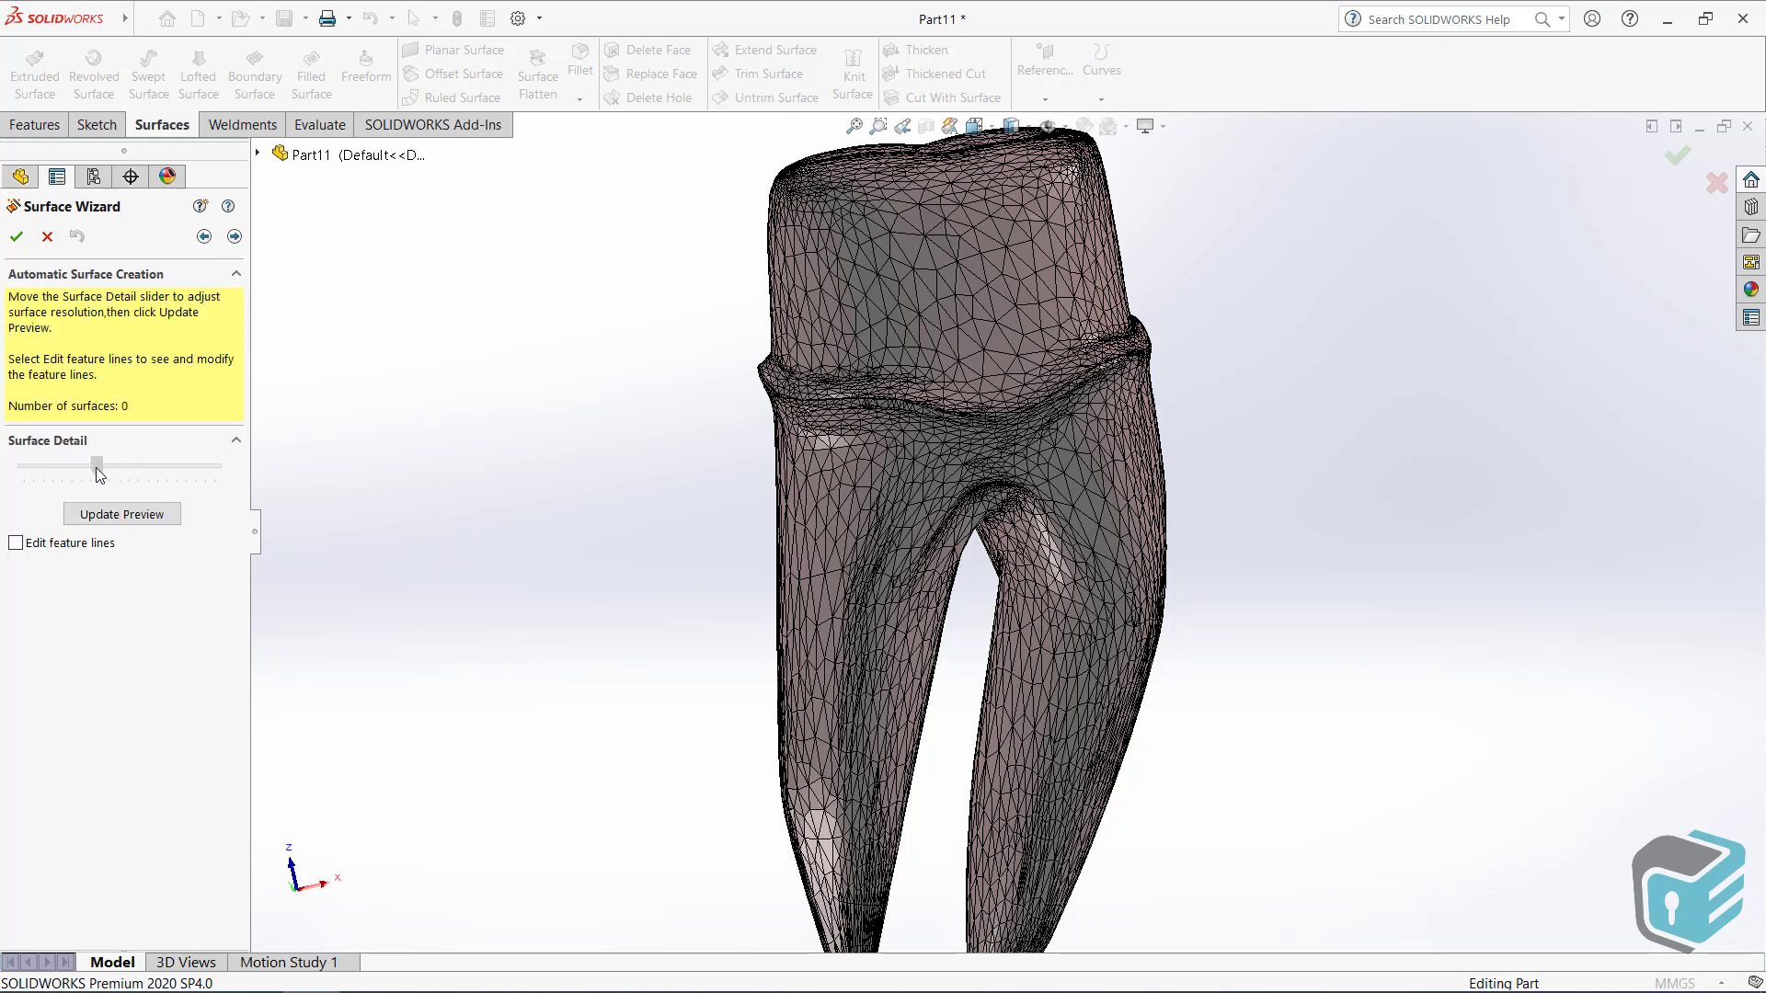
- Generate surfaces, delete the error surfaces (Evet), and accept the 339-face Surface-Imported1
click(234, 237)
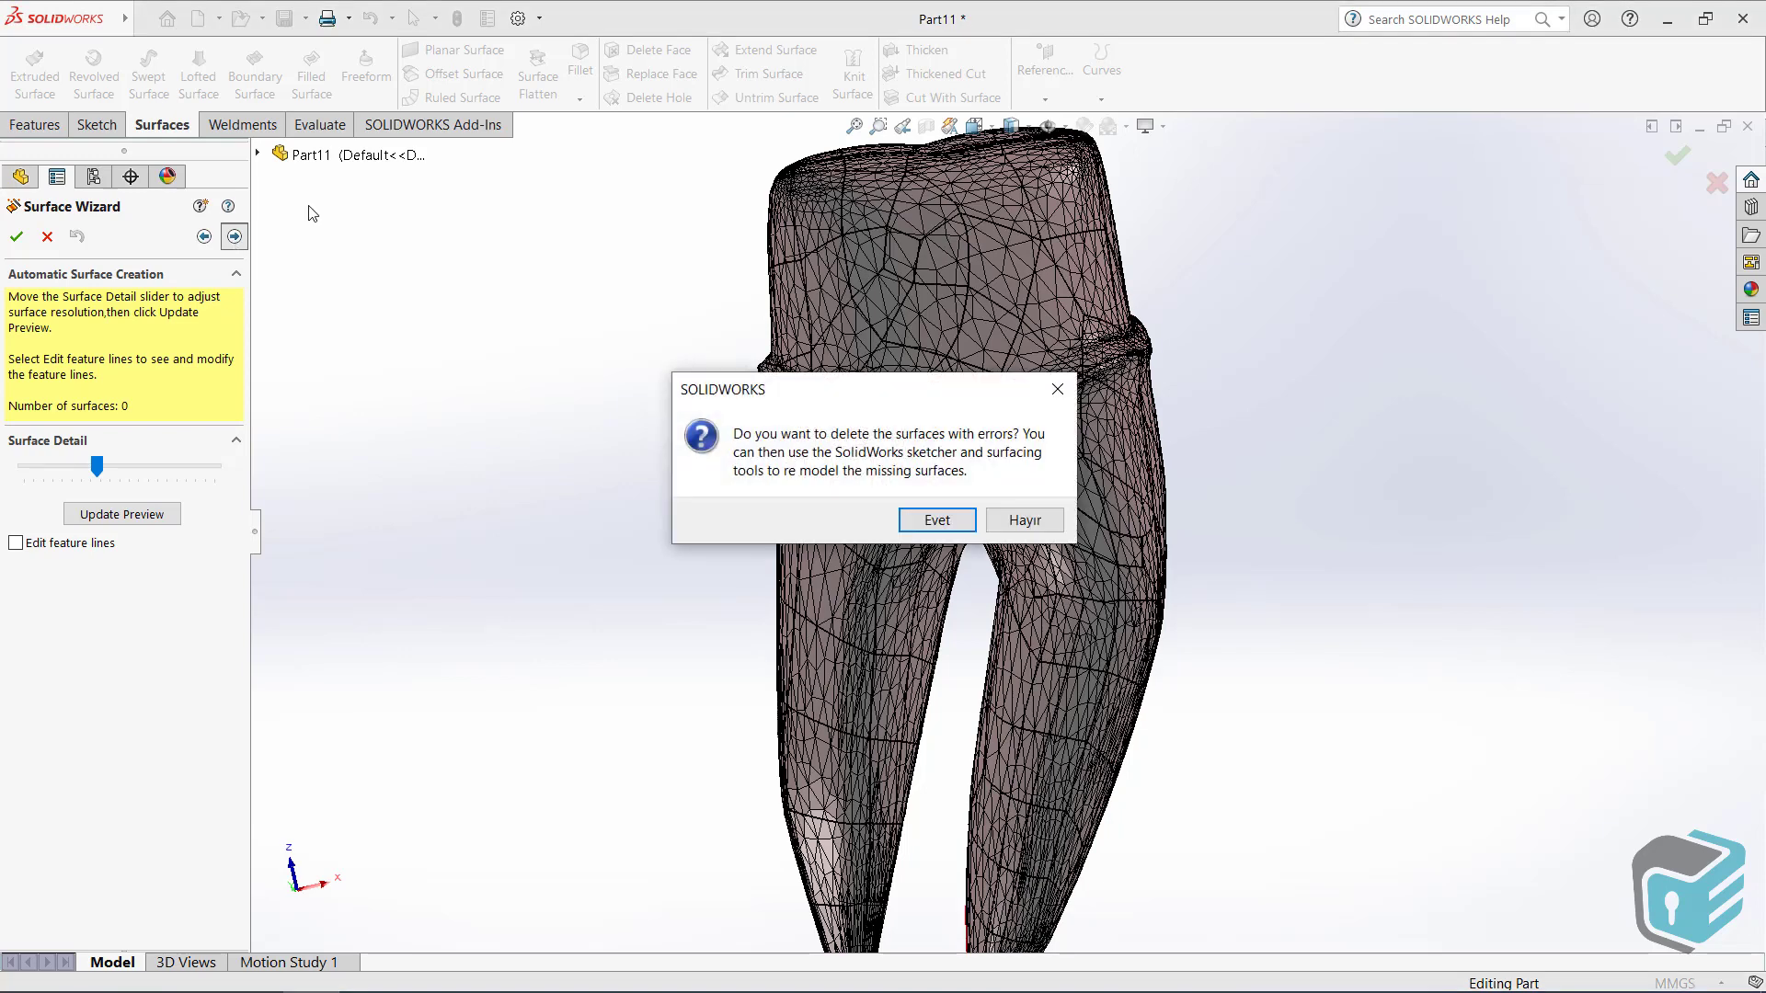
click(931, 518)
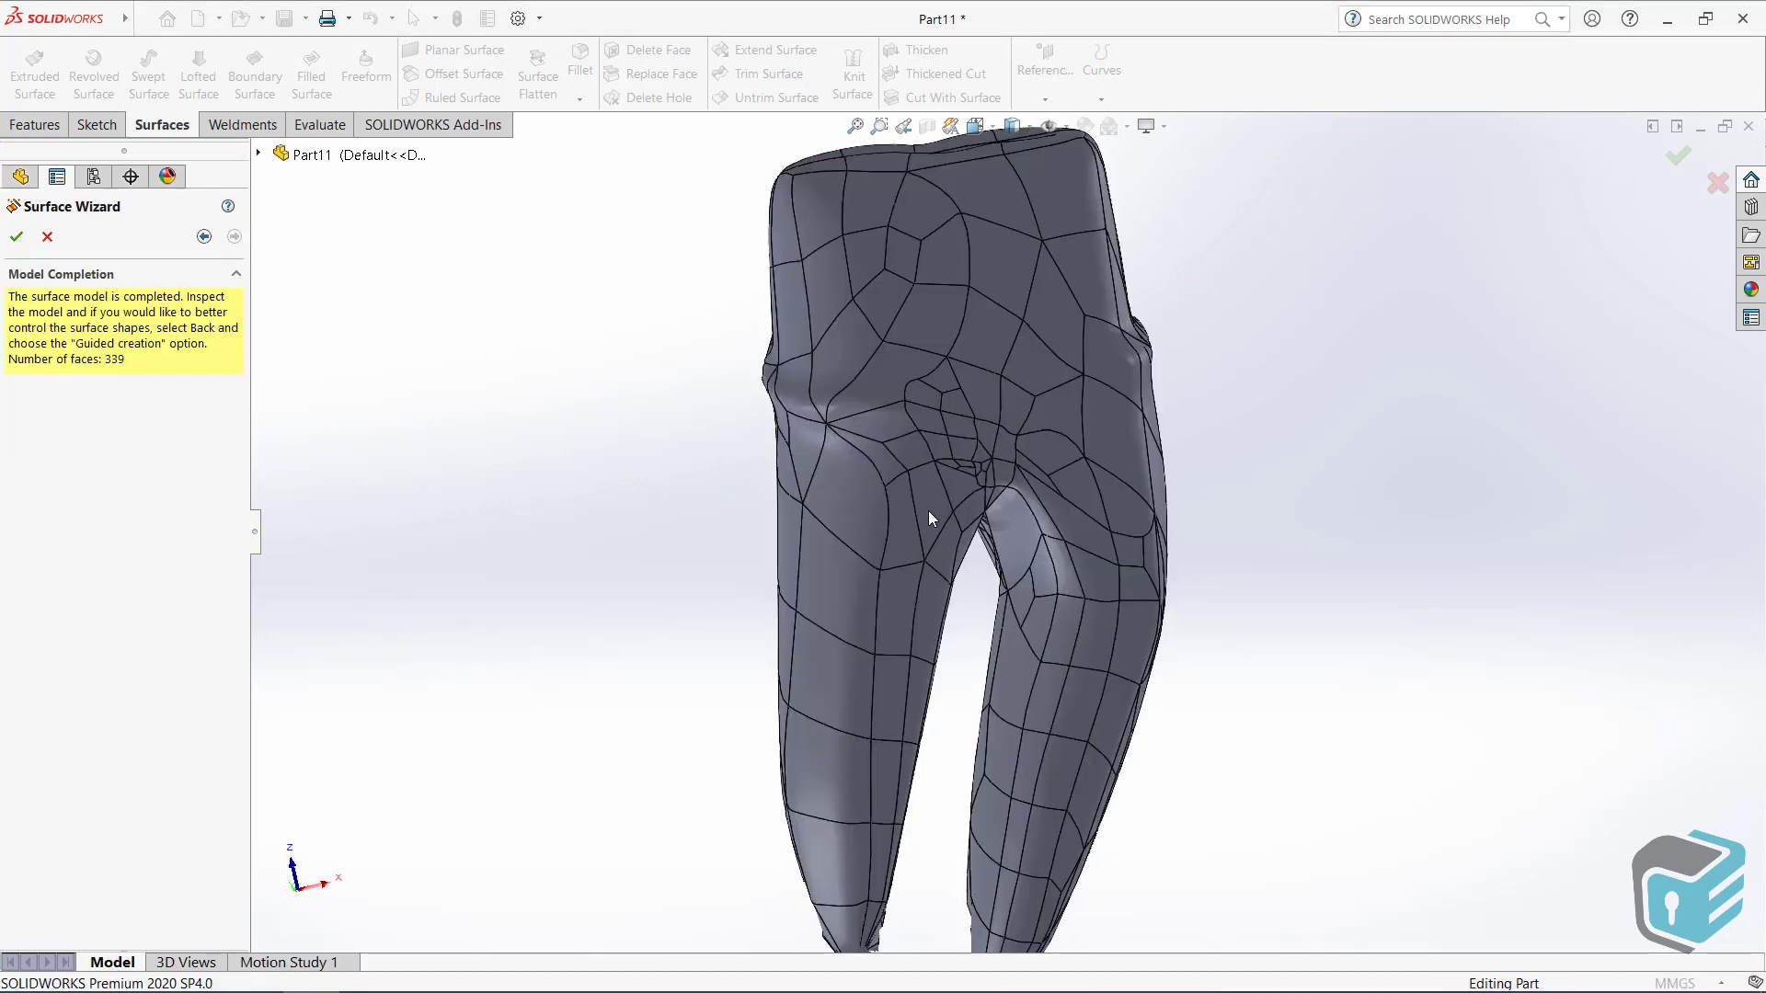
click(22, 243)
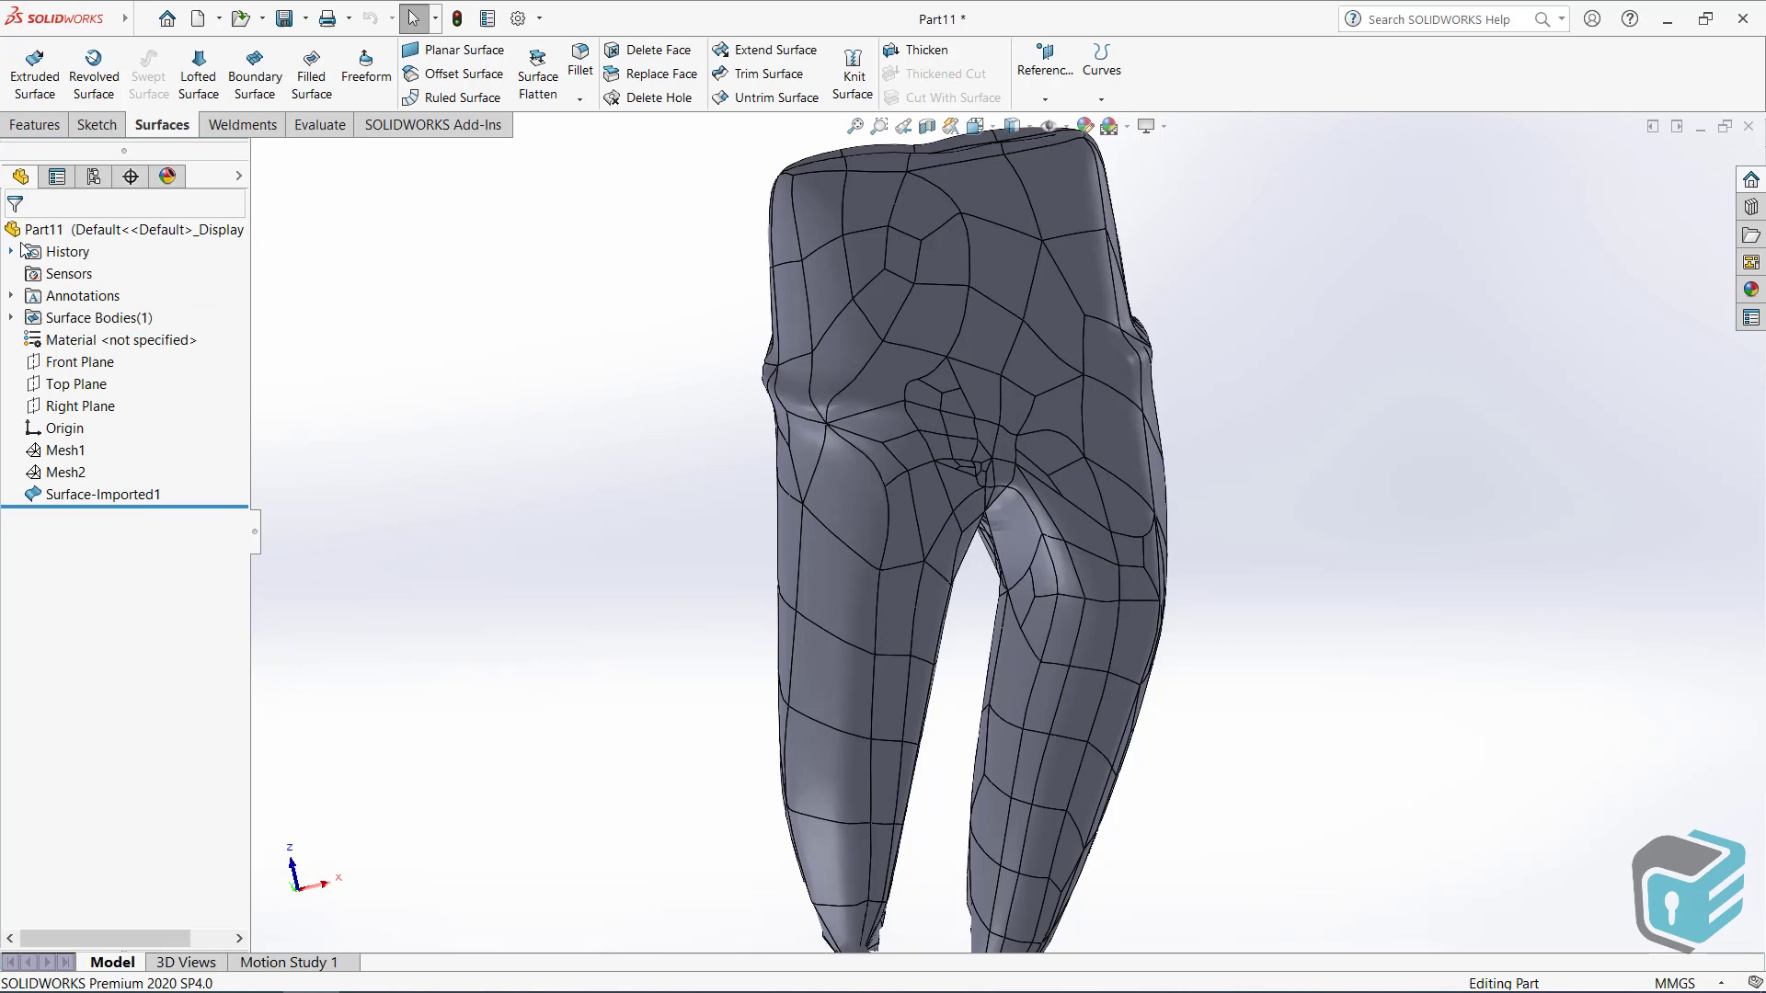
- Select various faces of the imported surface body to inspect it
click(105, 496)
click(464, 533)
click(906, 377)
click(823, 368)
click(881, 306)
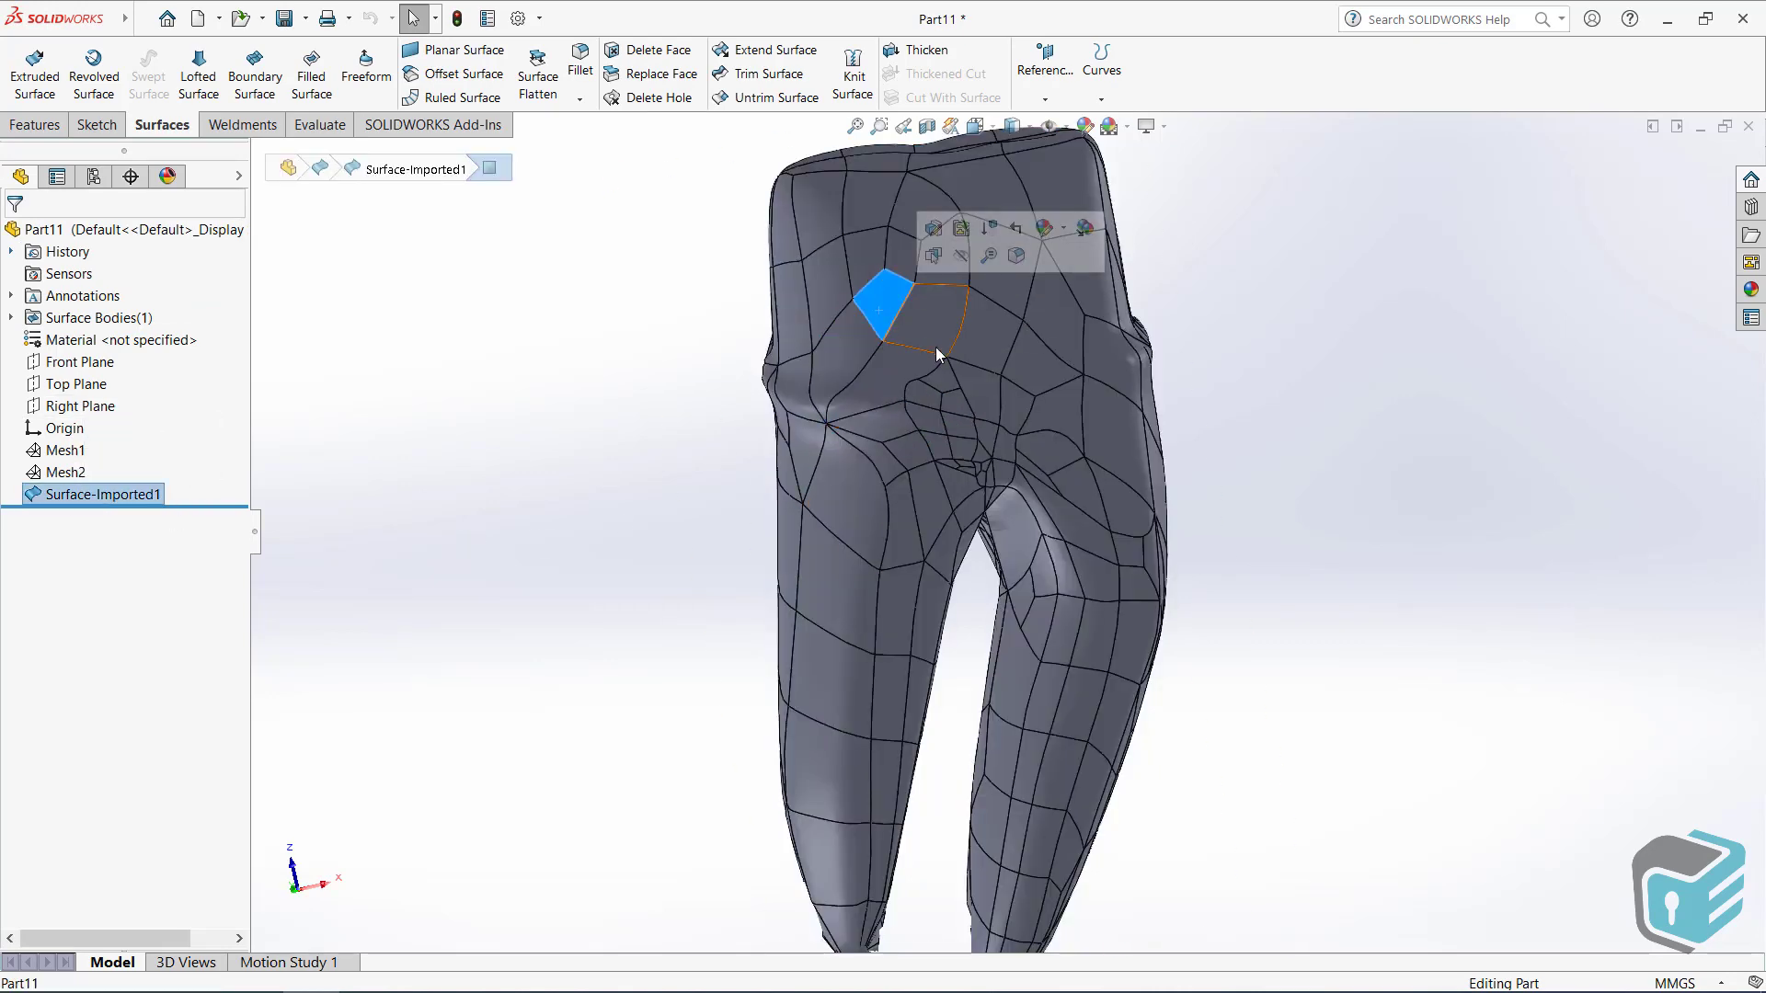
click(931, 331)
click(842, 516)
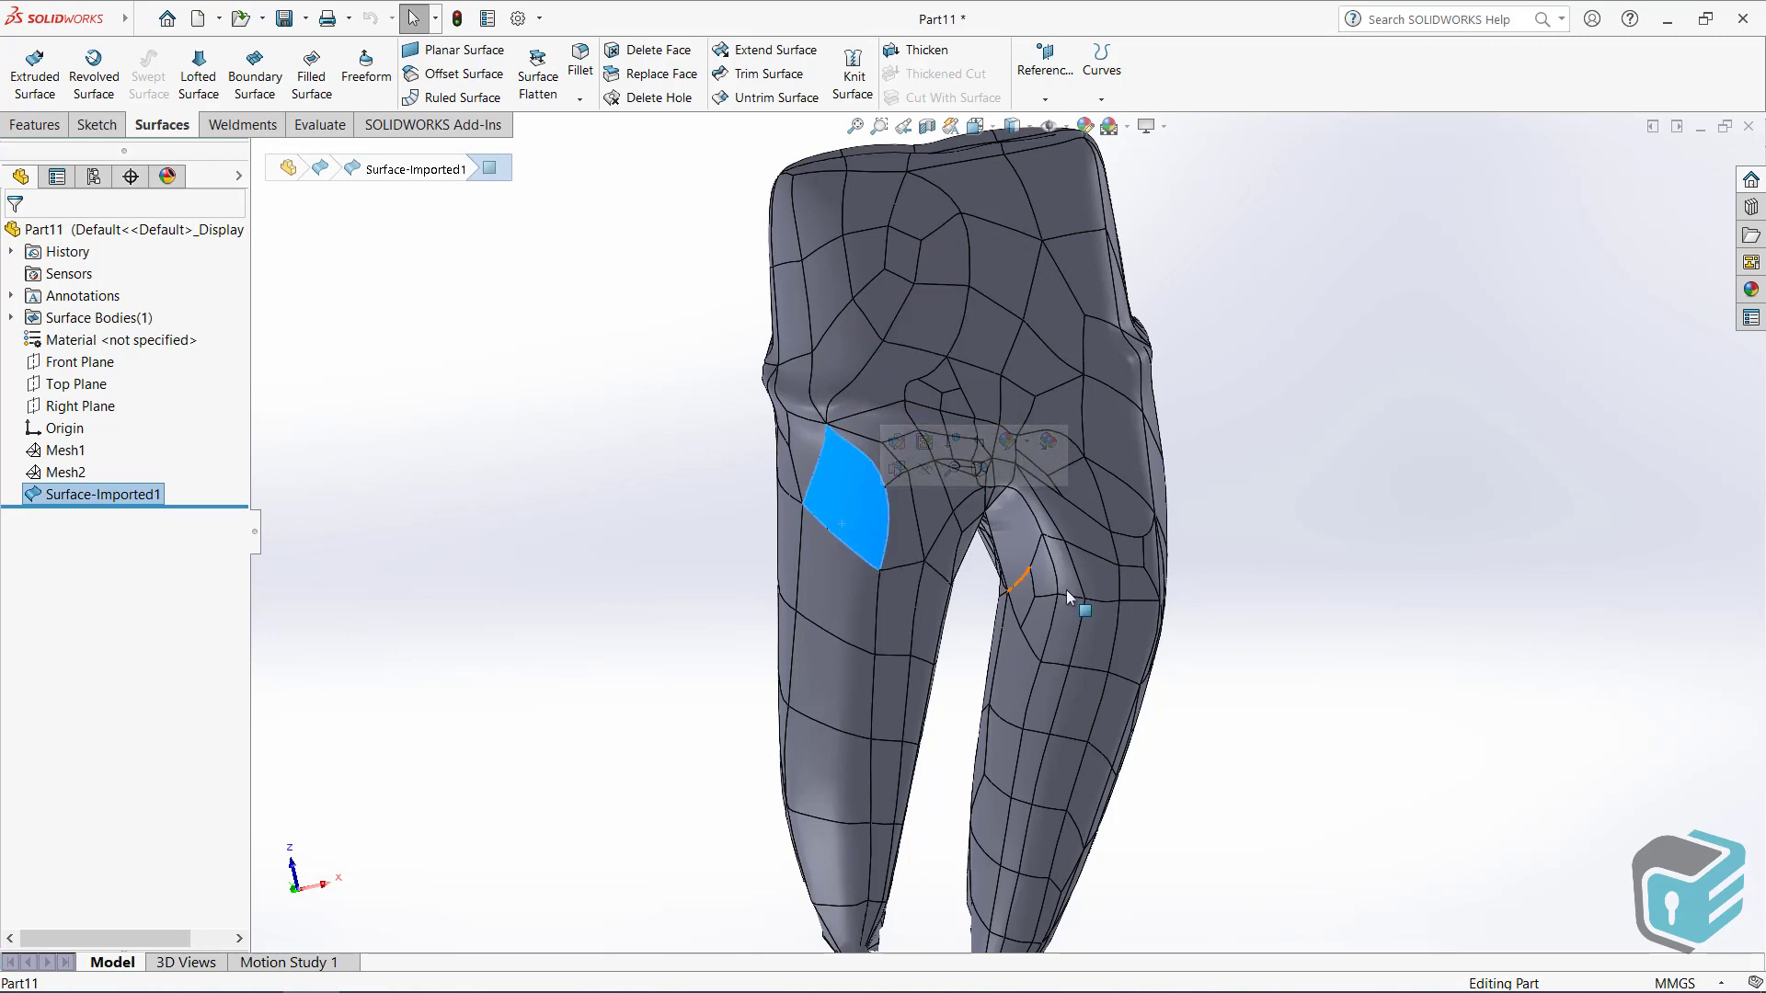
- Orbit and zoom to the missing-face hole in the crown and show the Surfaces toolbar
mouse_move(1266, 624)
middle_down()
mouse_move(840, 608)
mouse_move(947, 603)
middle_up()
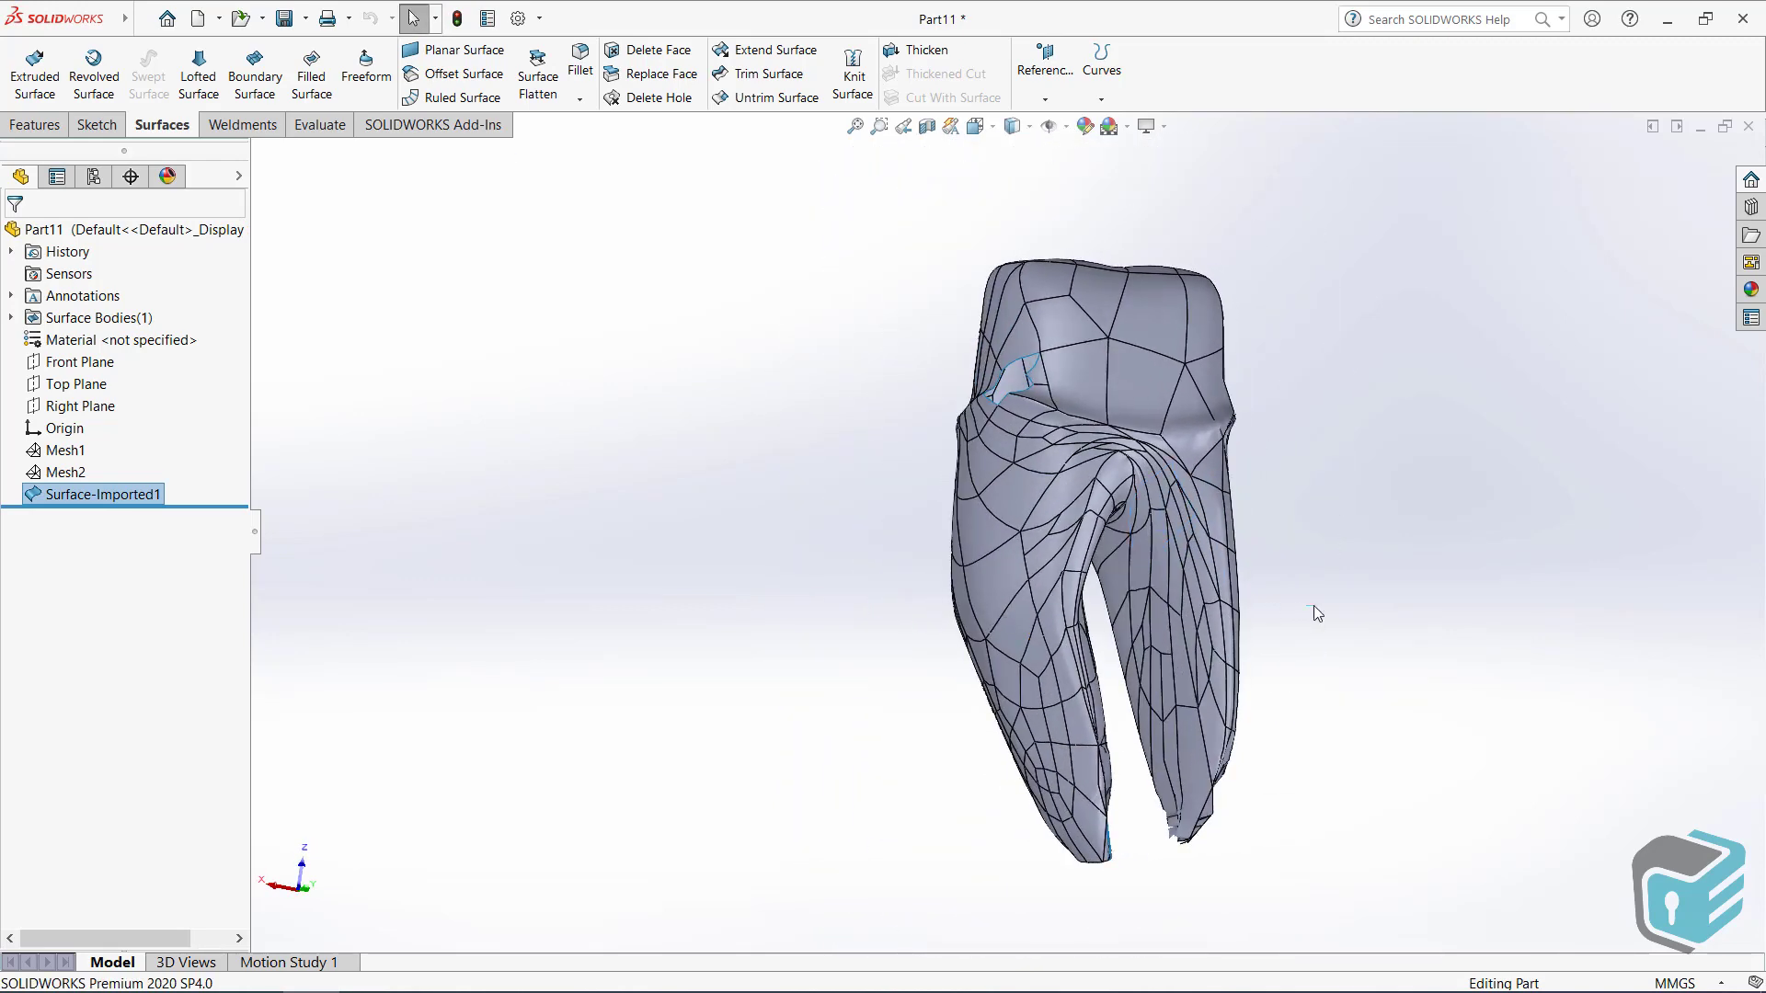
scroll(1049, 432, down, 3)
scroll(1042, 467, down, 2)
middle_drag(1042, 467, 965, 459)
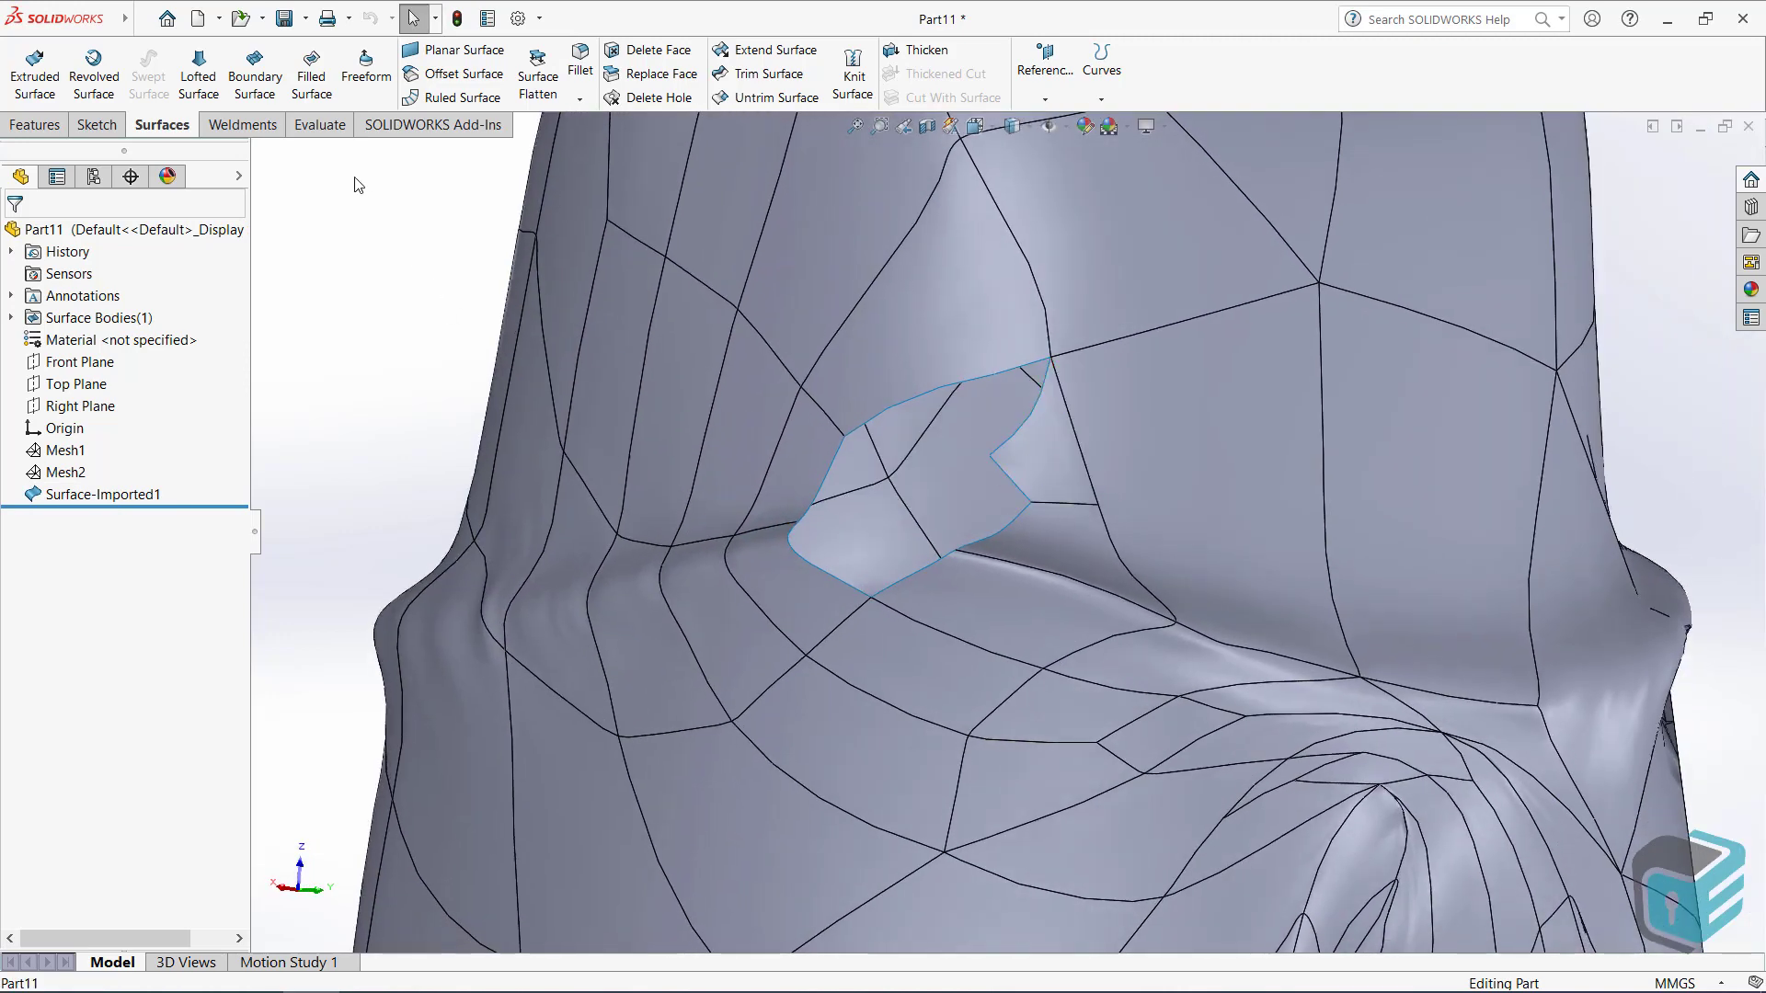
click(265, 129)
click(161, 129)
- Patch the crown hole with a Filled Surface bounded by its seven-edge open loop, creating Surface-Fill1
click(311, 73)
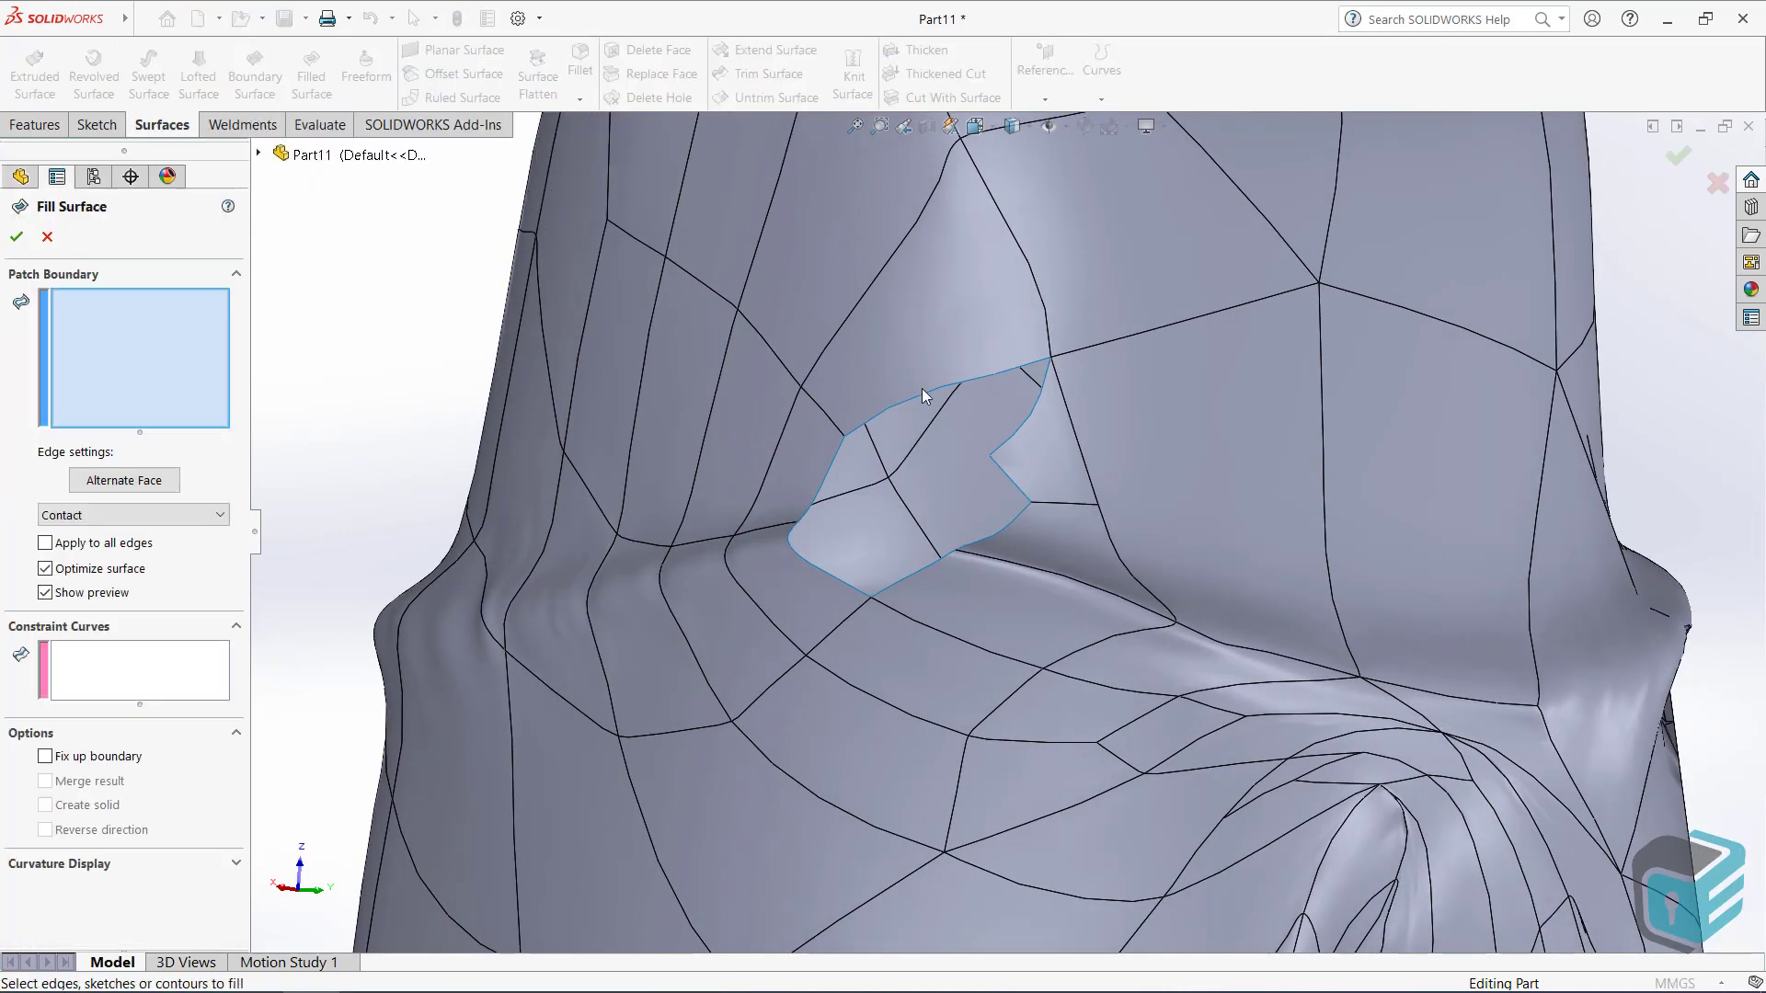
right_click(921, 392)
click(1010, 645)
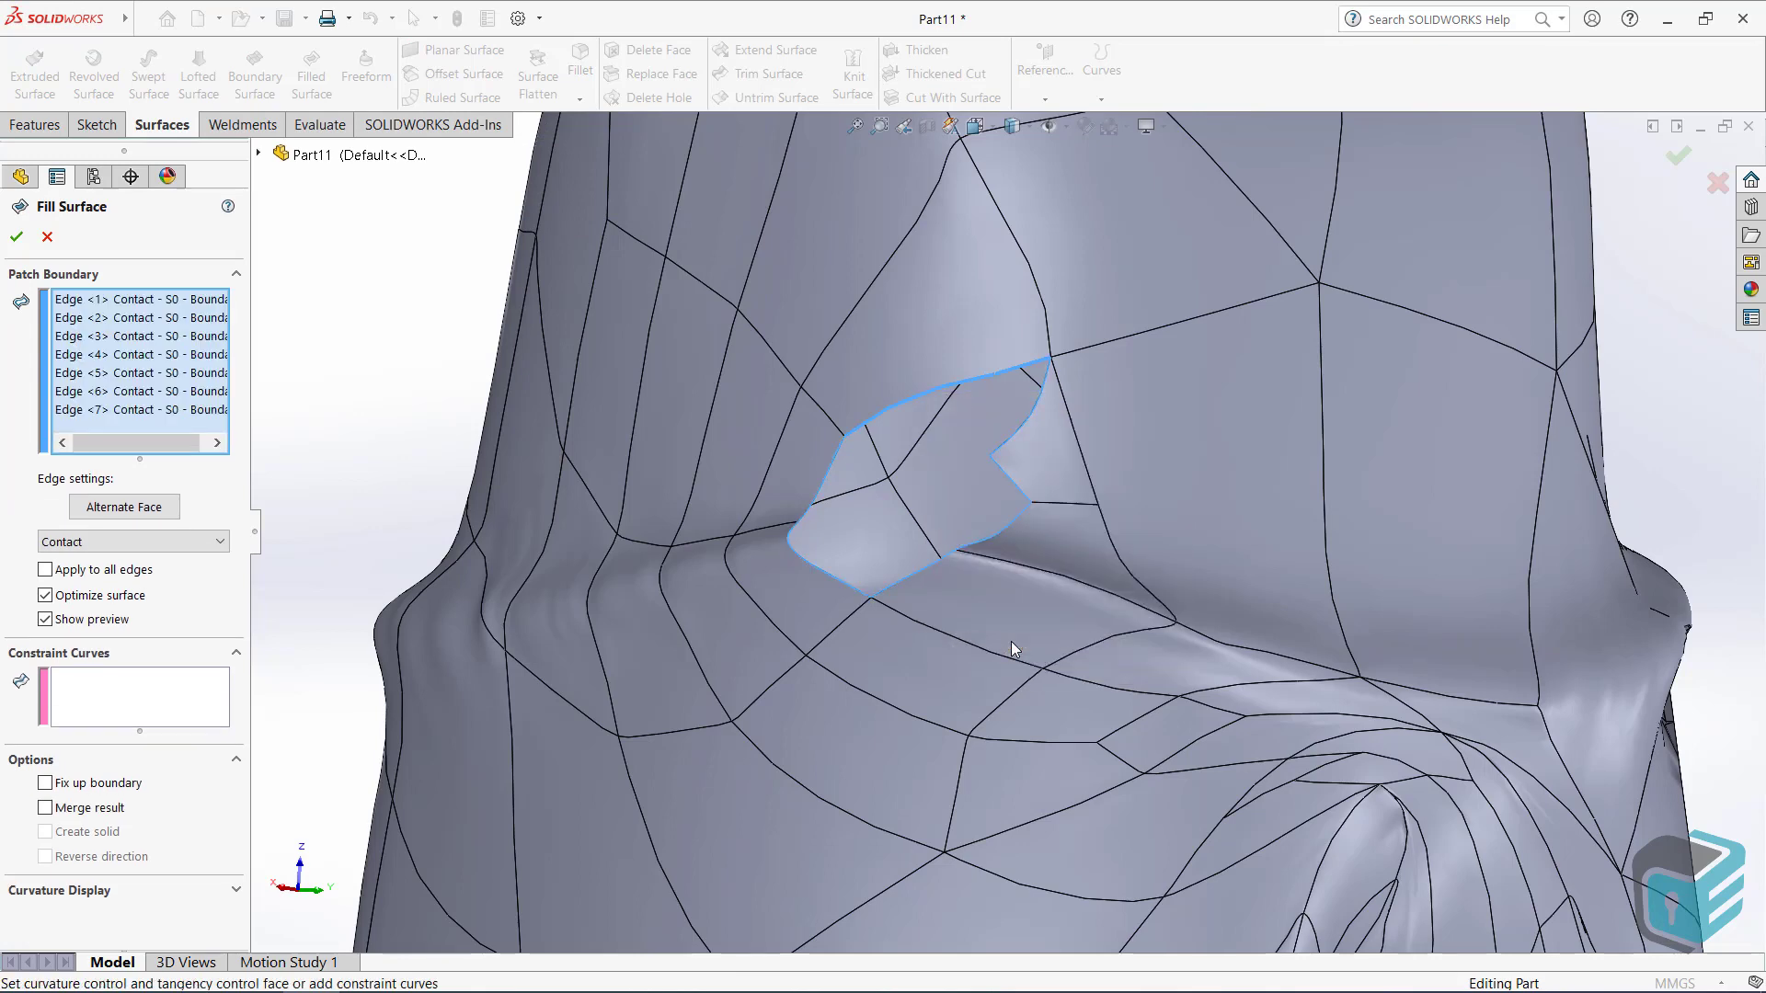
click(17, 237)
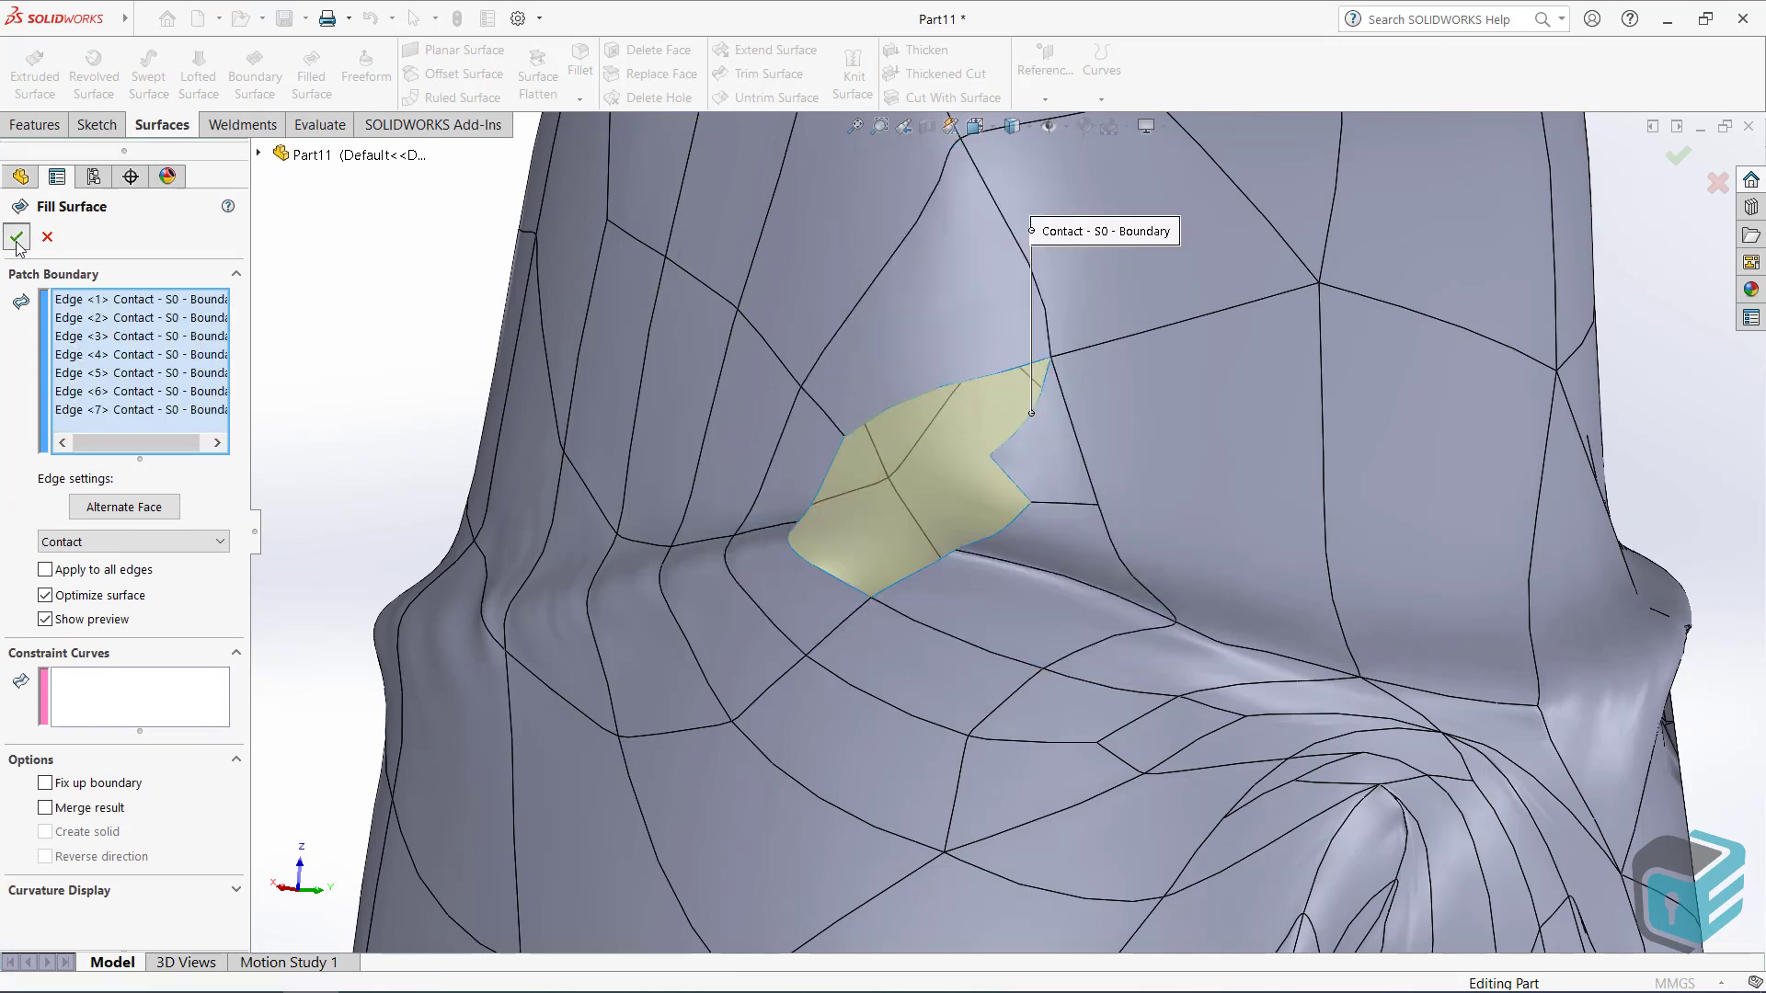
click(917, 515)
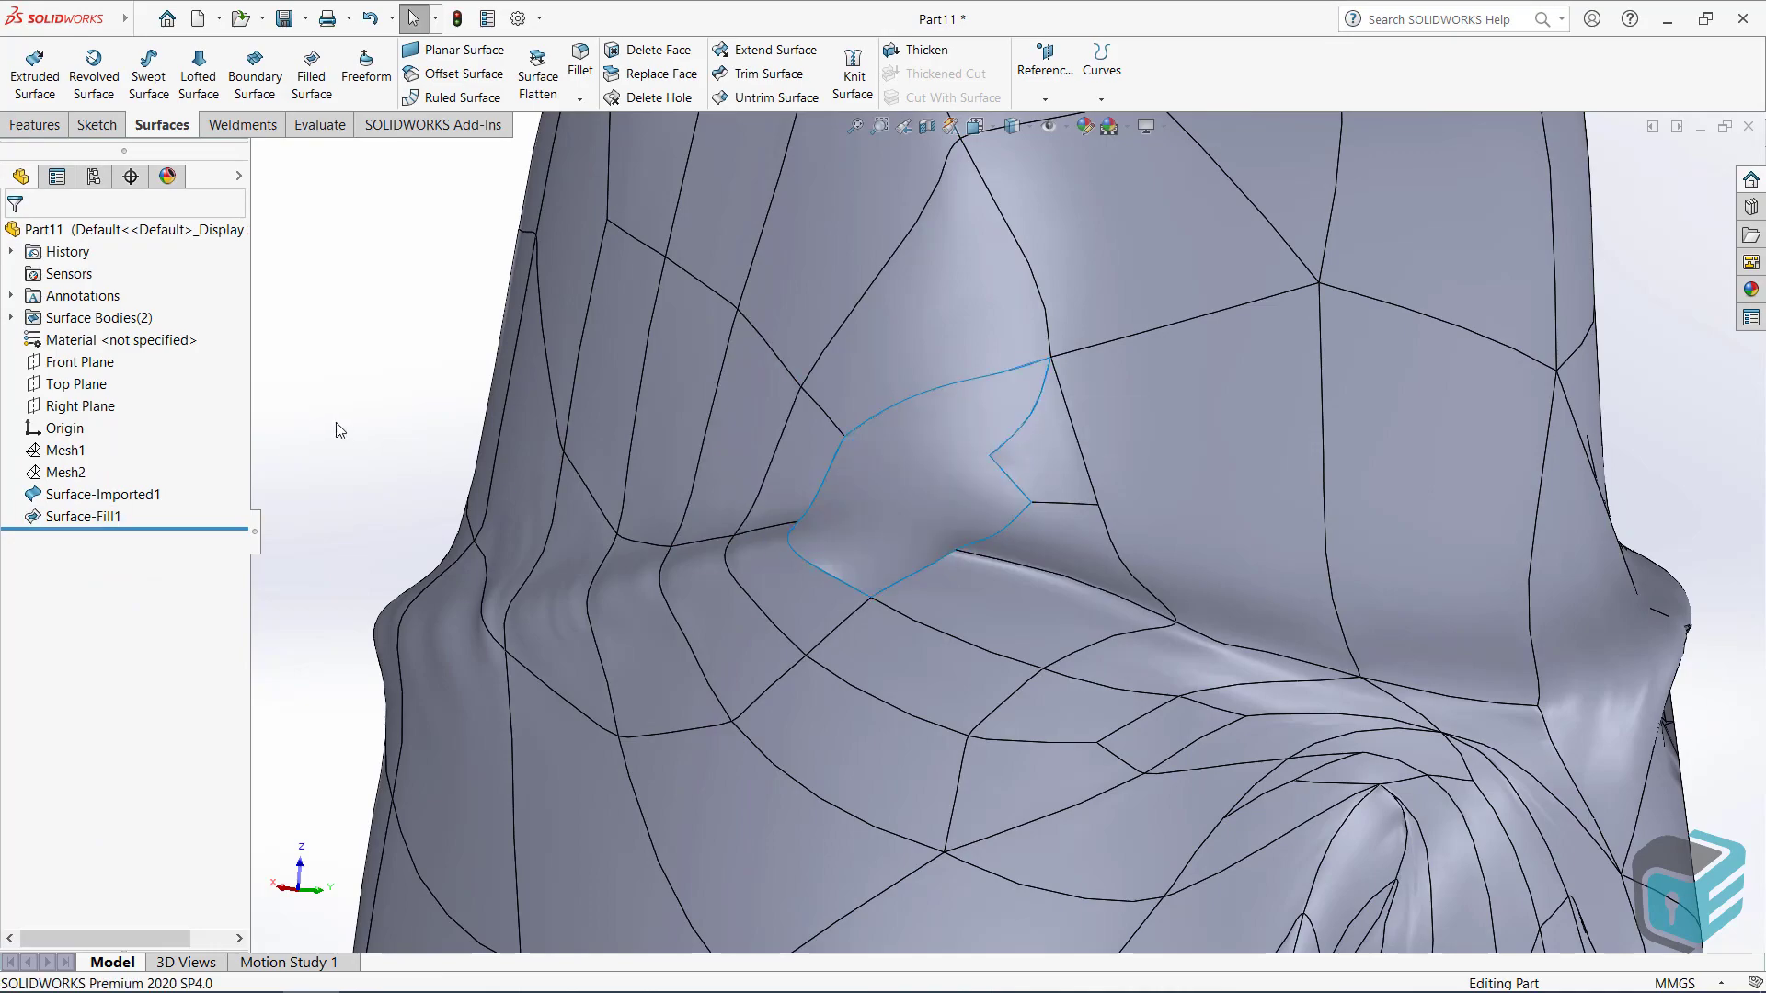
middle_drag(592, 576, 720, 579)
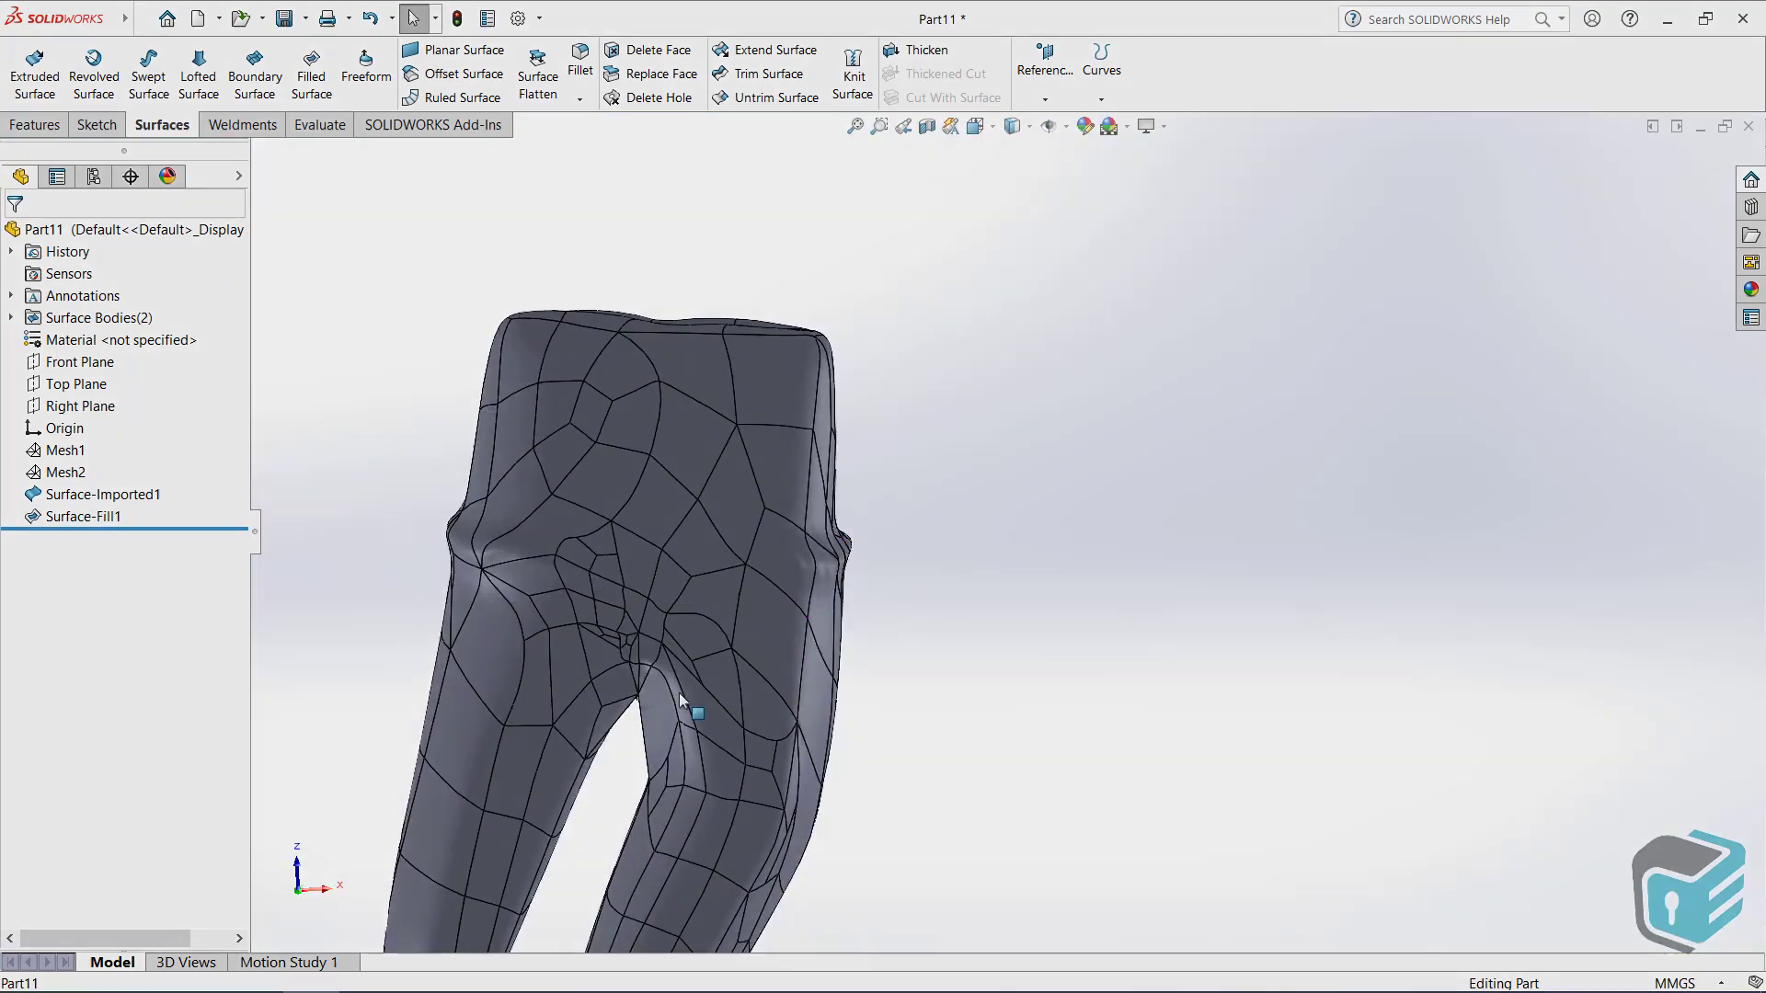